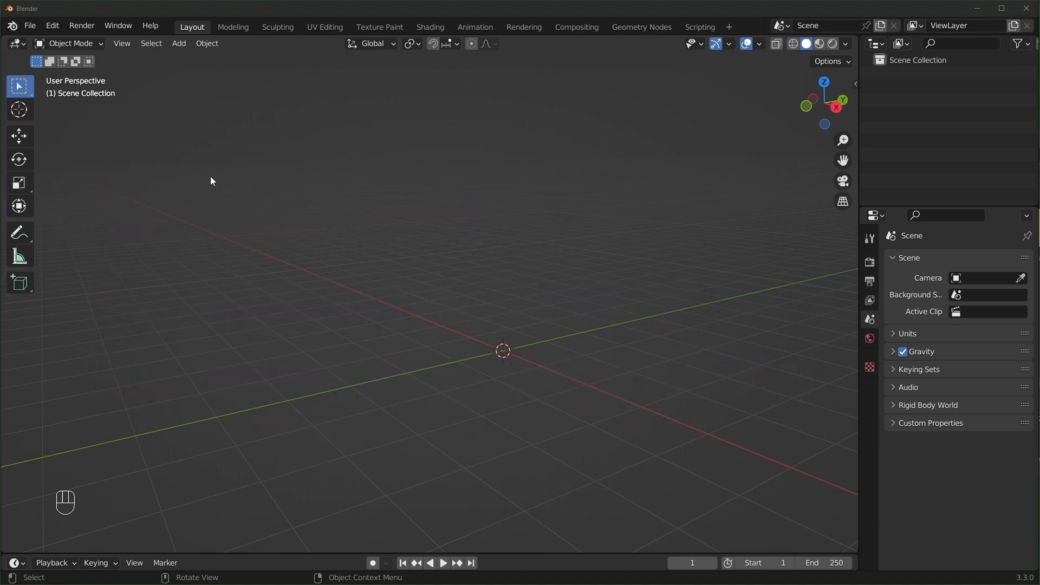
# Append the Scribble Gen Presets collection from ScribbleGen 0.11.blend in the Desktop's Asset example folder and review its objects.
pyautogui.click(31, 31)
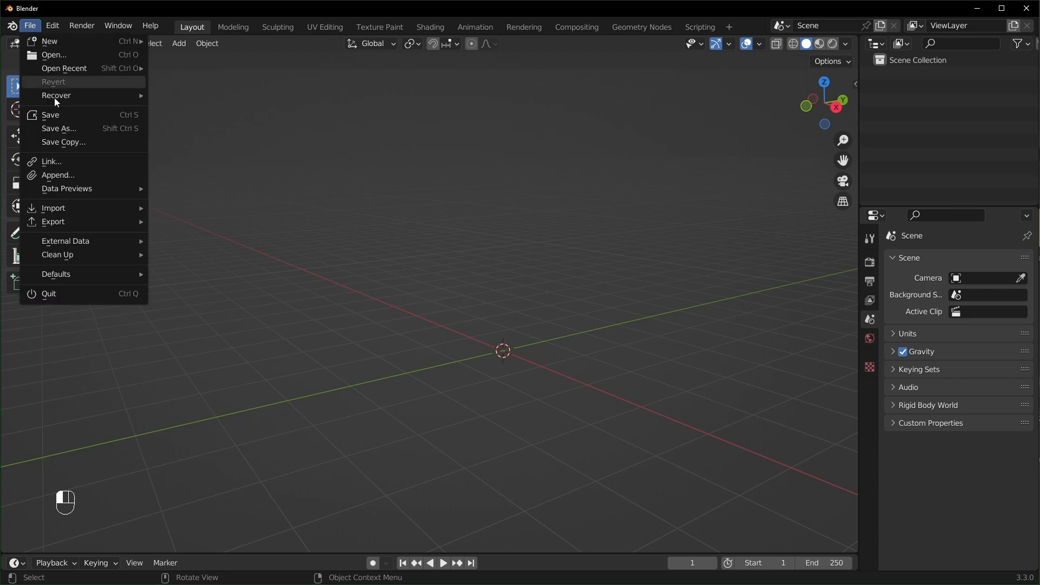
pyautogui.click(64, 174)
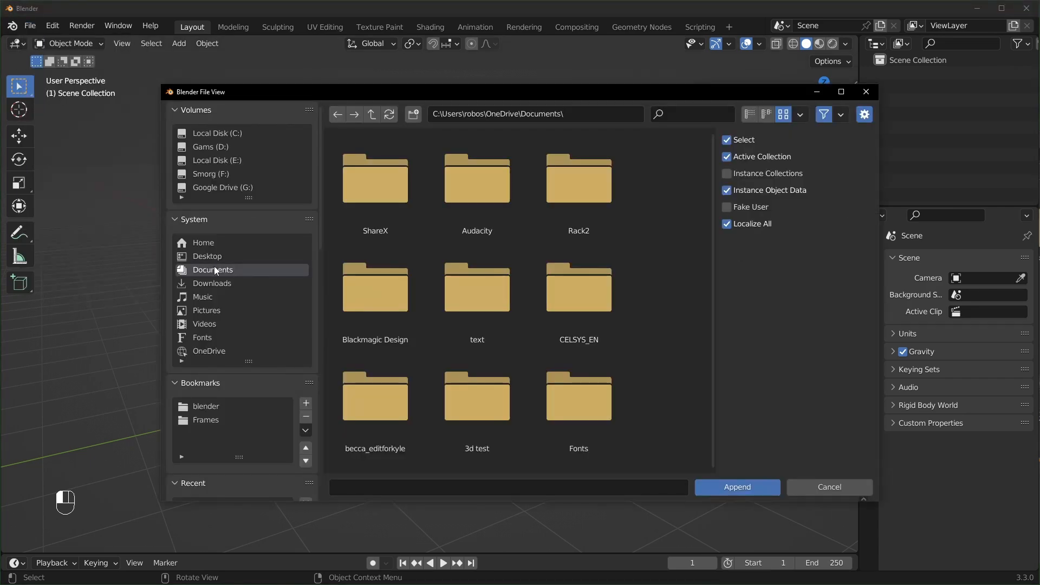
pyautogui.click(214, 255)
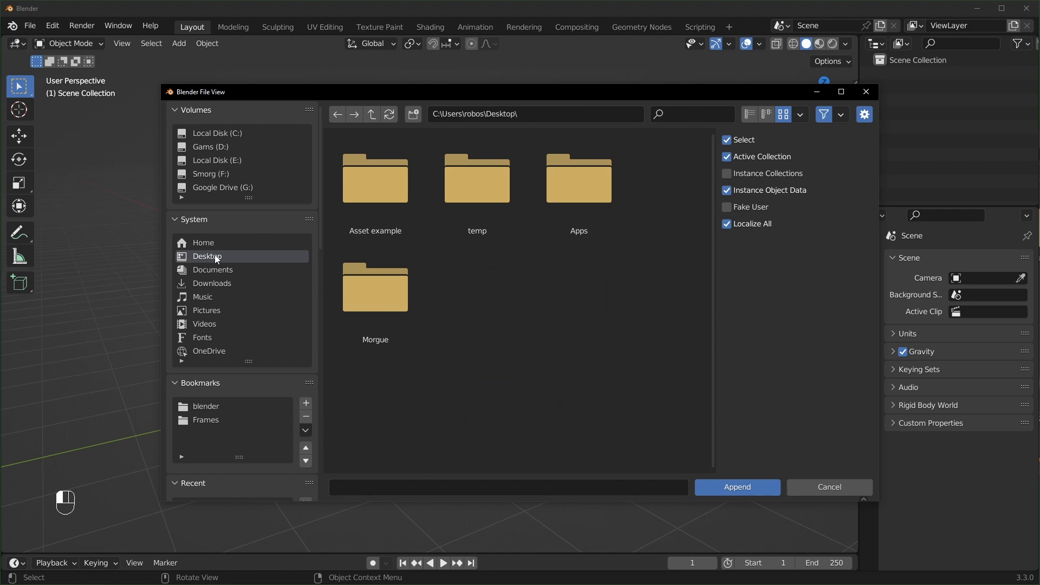
pyautogui.doubleClick(368, 177)
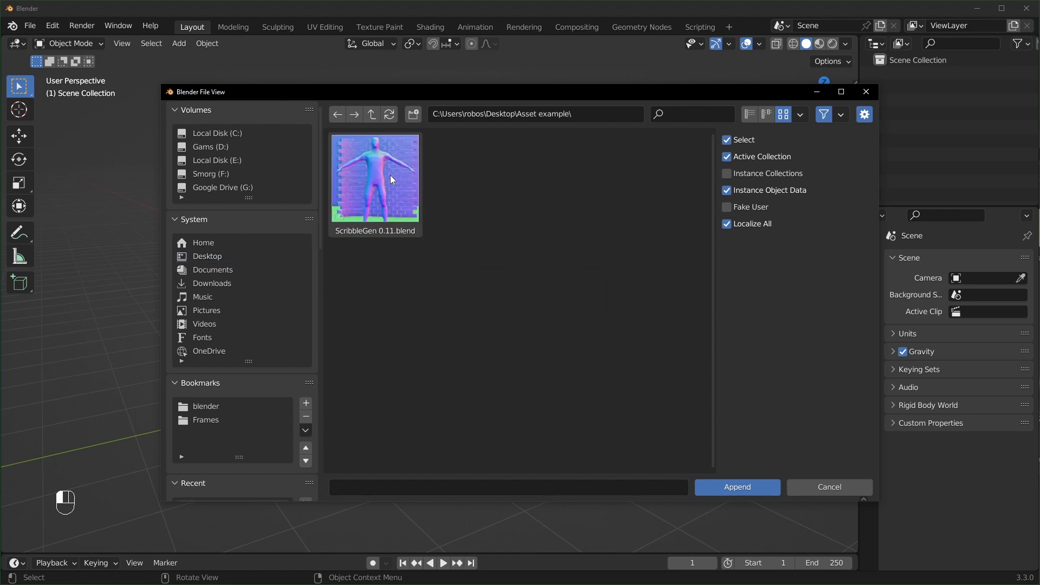
pyautogui.doubleClick(390, 176)
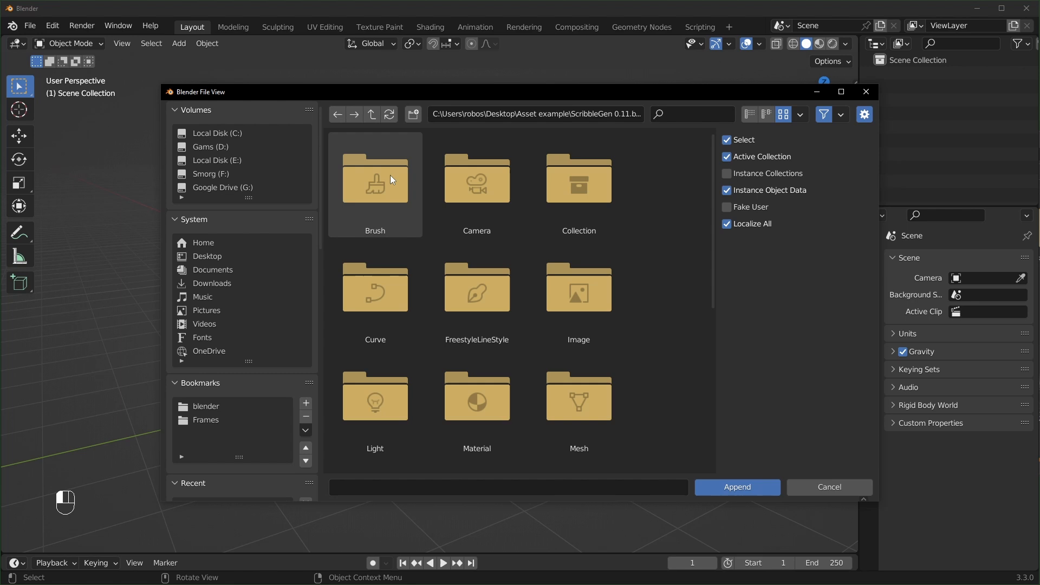
pyautogui.doubleClick(602, 181)
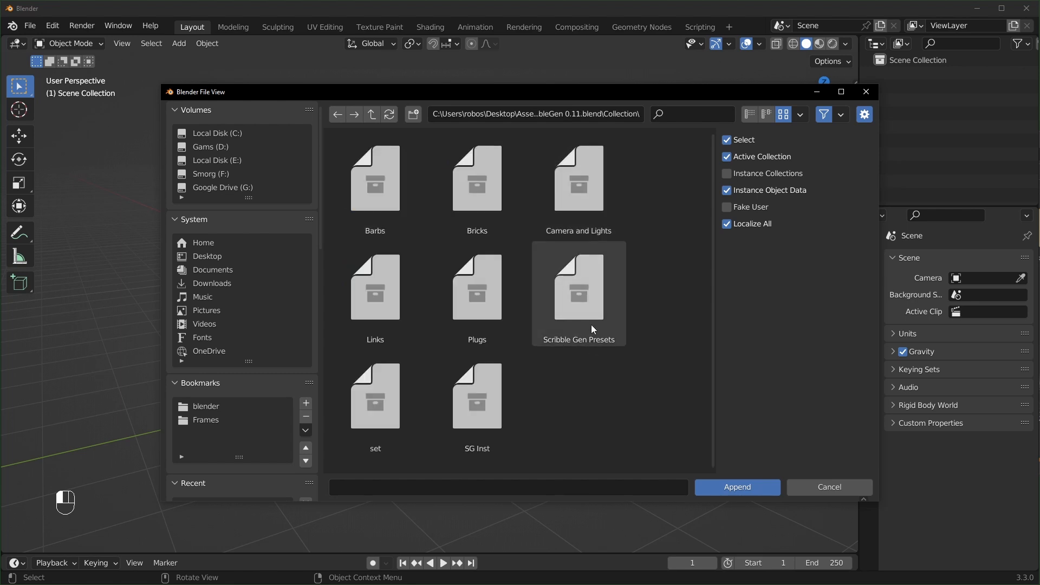
pyautogui.click(594, 291)
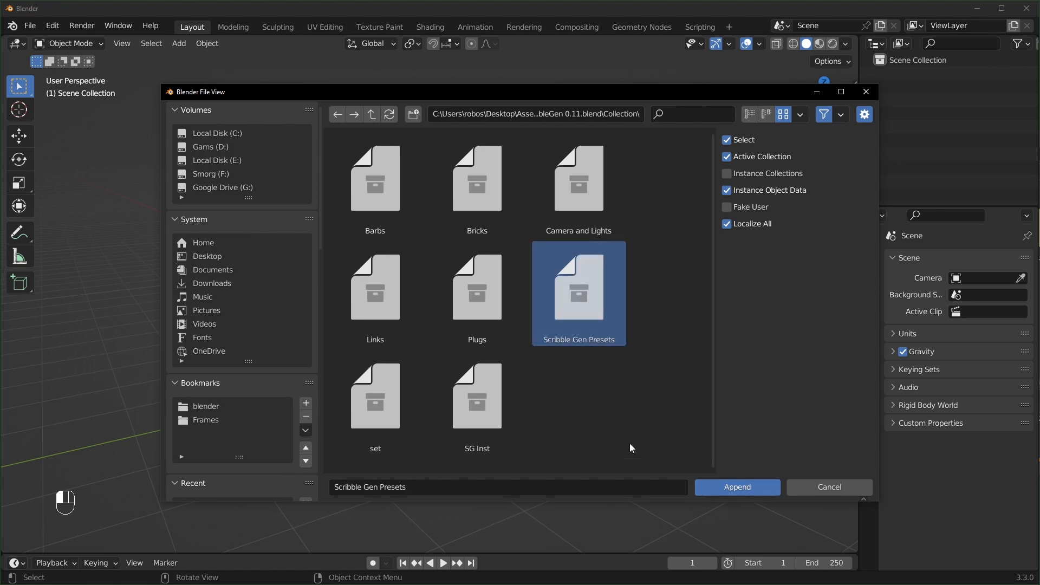
pyautogui.click(748, 487)
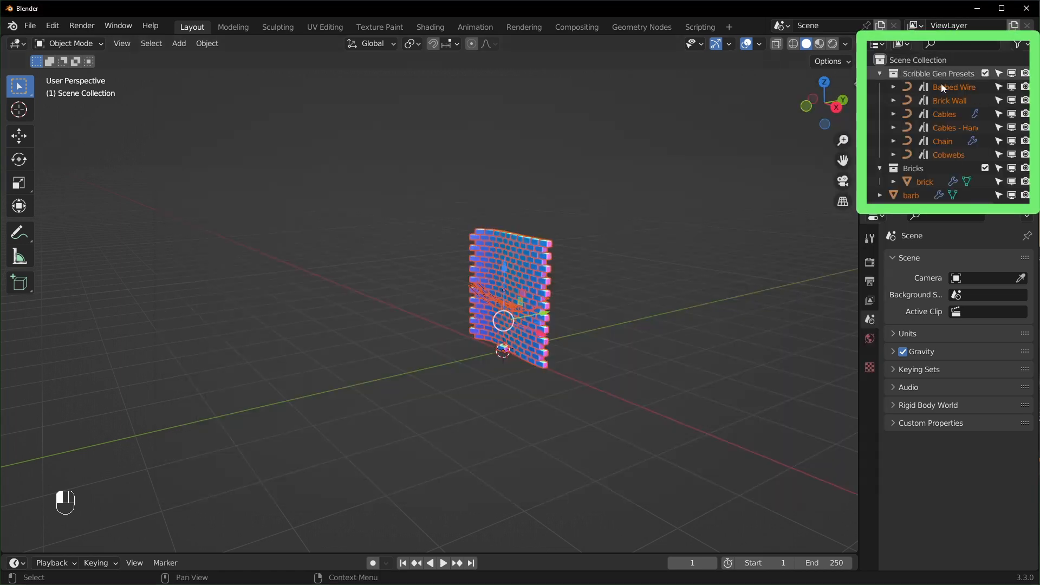
pyautogui.scroll(-2, 958, 82)
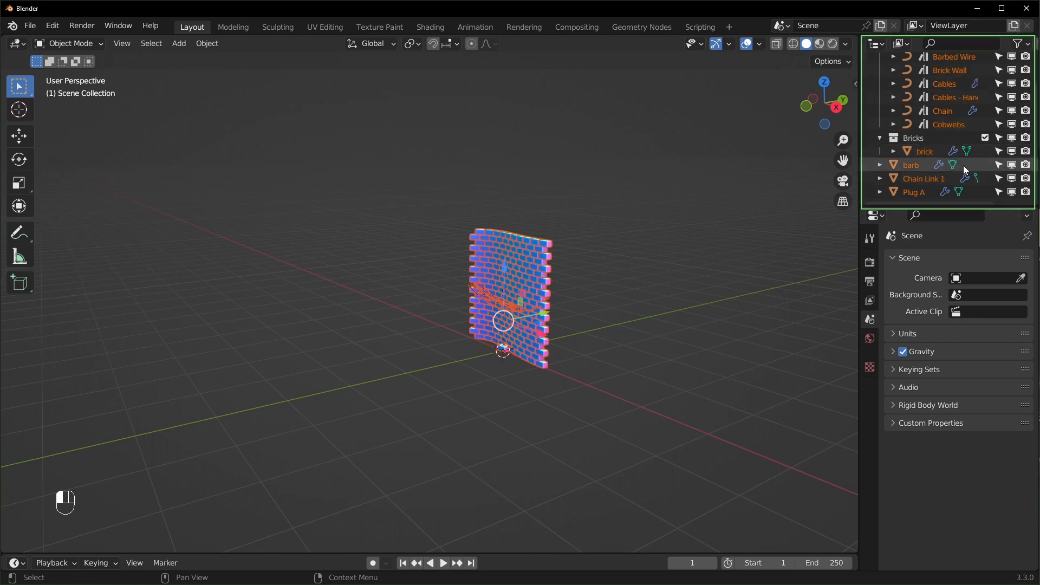
pyautogui.scroll(2, 957, 162)
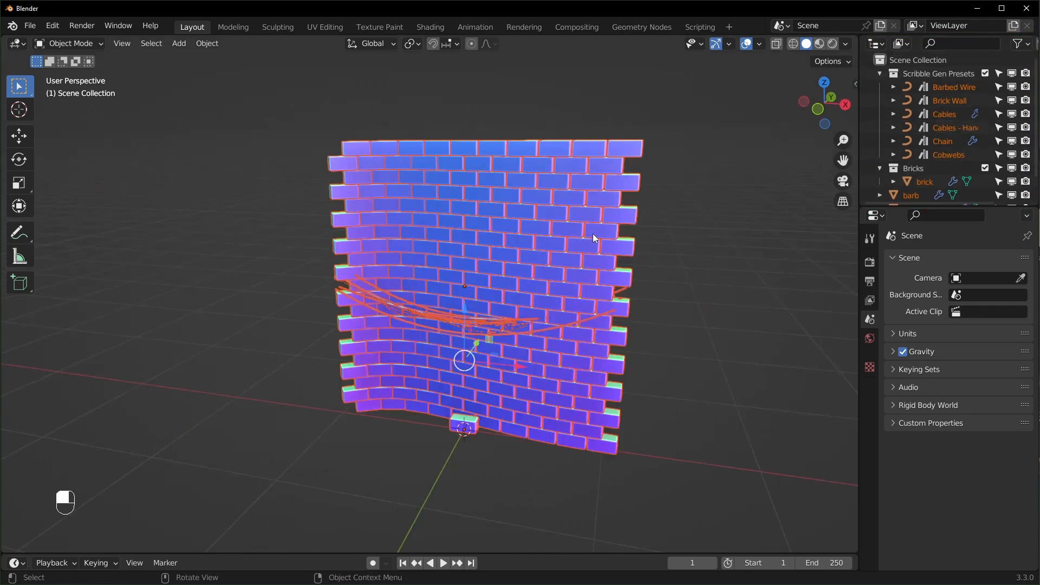
# Hide every appended object except Brick Wall in the viewport, and undo everything back to the empty scene.
pyautogui.moveTo(1012, 113); pyautogui.dragTo(1012, 204)
pyautogui.scroll(-2, 1012, 186)
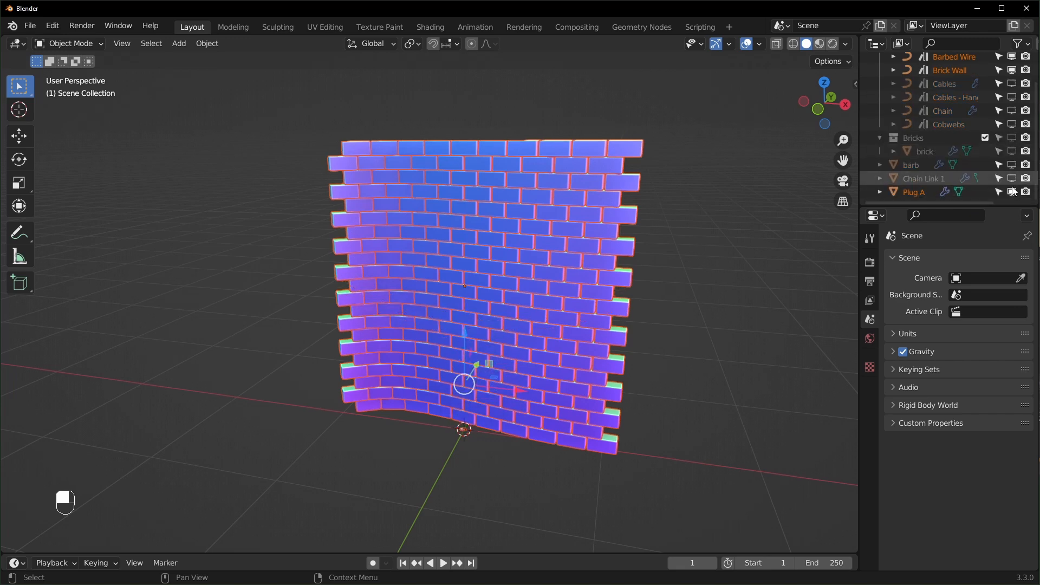
pyautogui.scroll(2, 1013, 190)
pyautogui.moveTo(607, 222); pyautogui.dragTo(338, 261, button='middle')
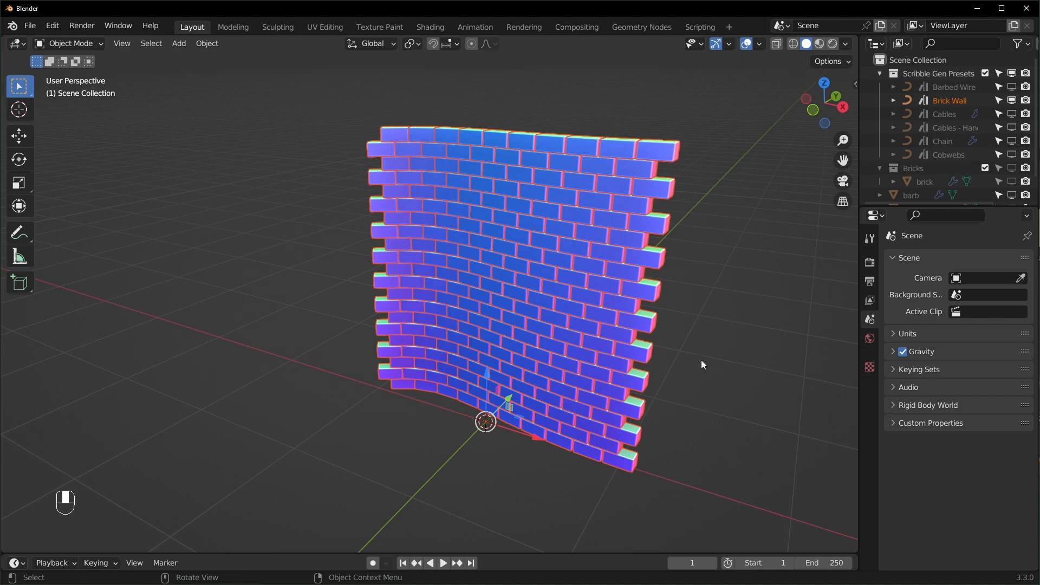
pyautogui.hotkey('ctrl', 'shift', 'z')
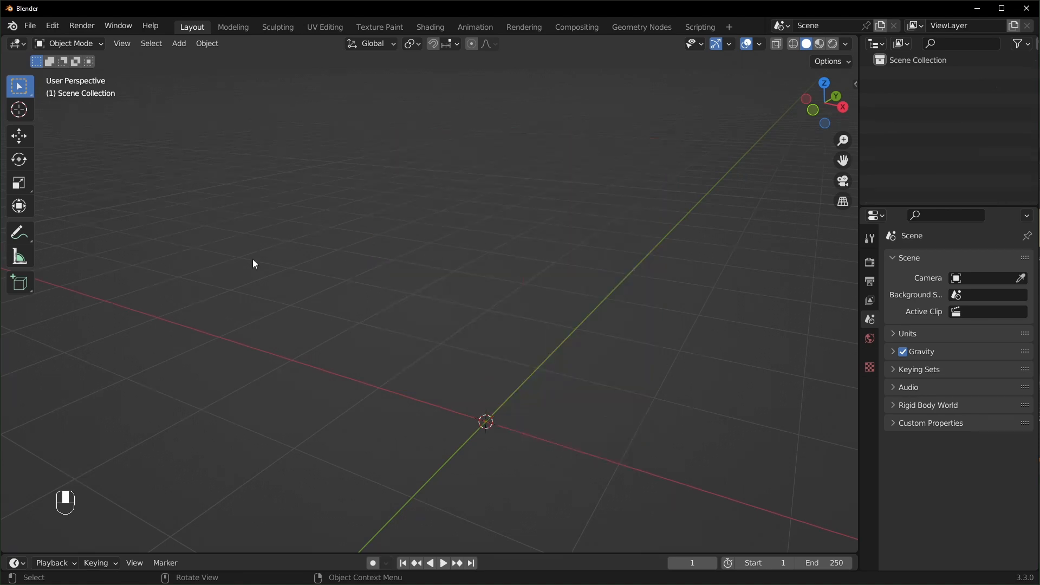
# Enlarge the timeline area, change it to an Asset Browser, and check its available libraries.
pyautogui.moveTo(267, 553); pyautogui.dragTo(302, 438)
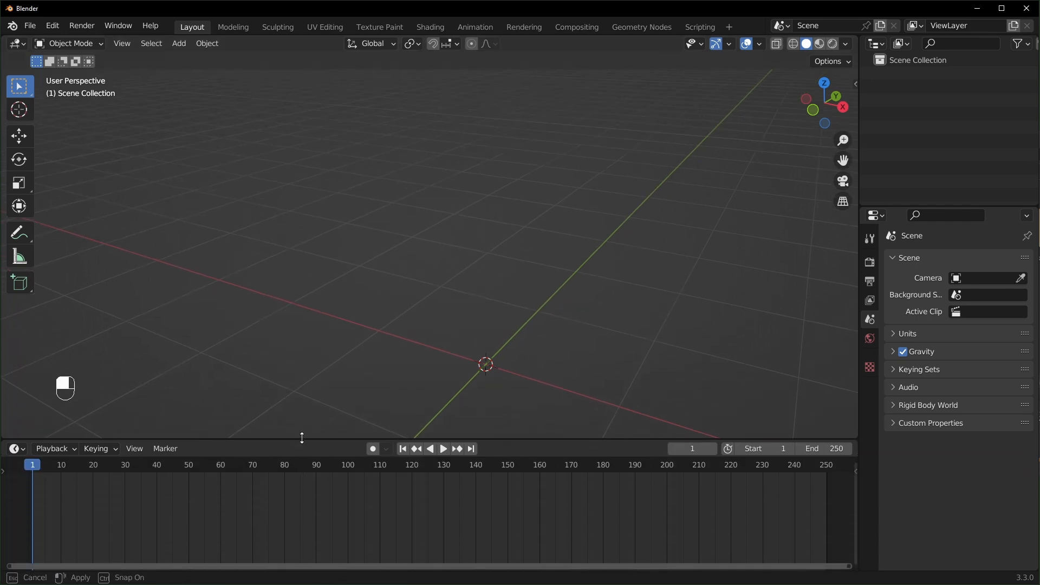
pyautogui.click(17, 448)
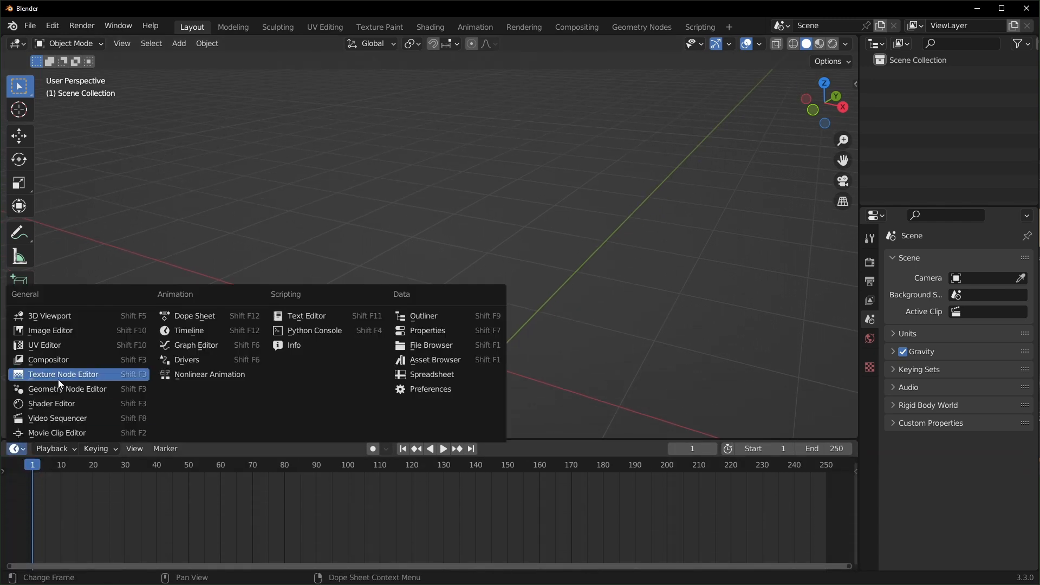
pyautogui.click(429, 361)
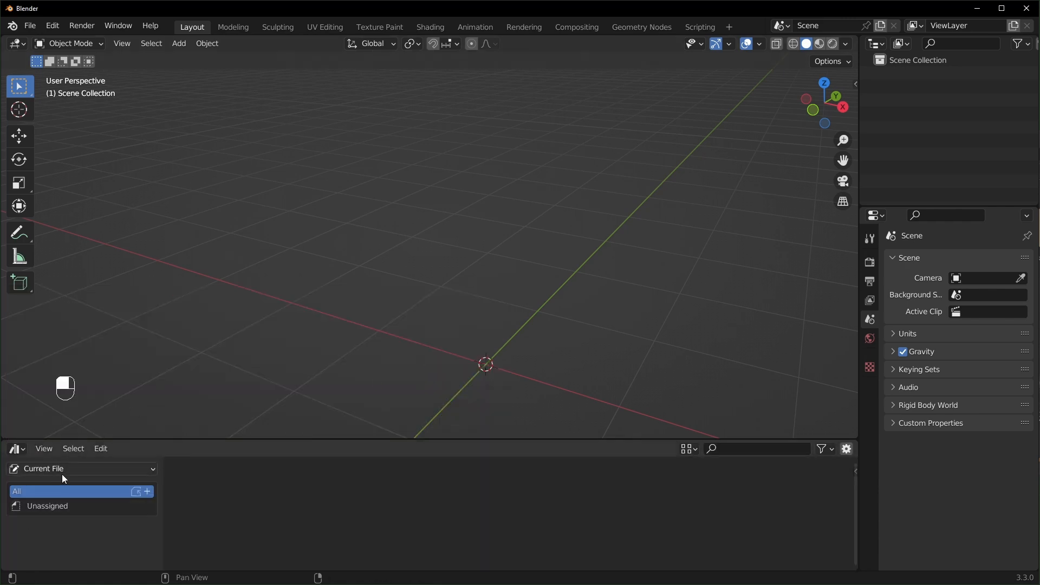
pyautogui.click(79, 467)
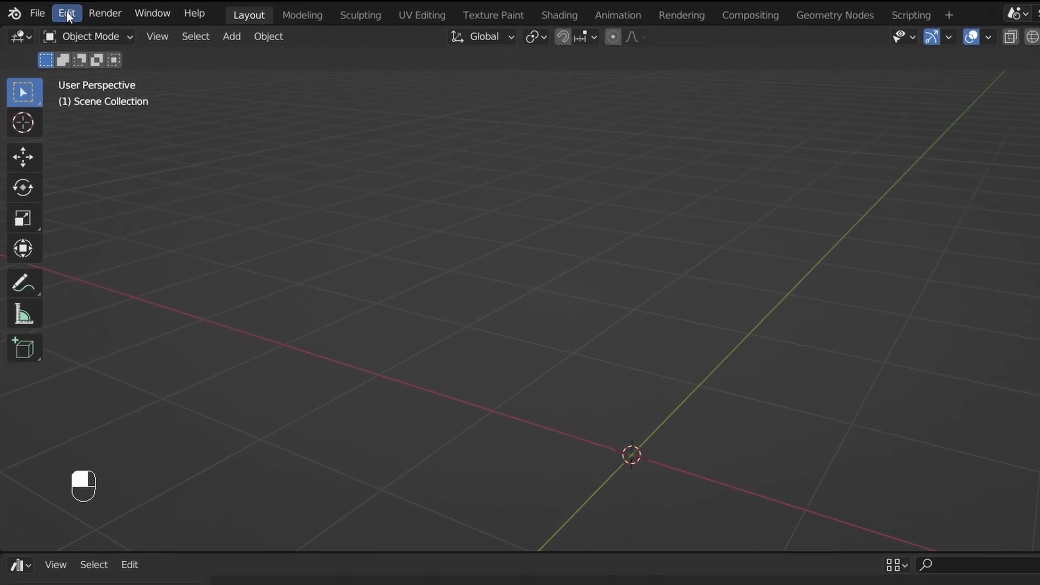
# Register the Desktop's Asset example folder as an asset library in the File Paths preferences.
pyautogui.click(67, 14)
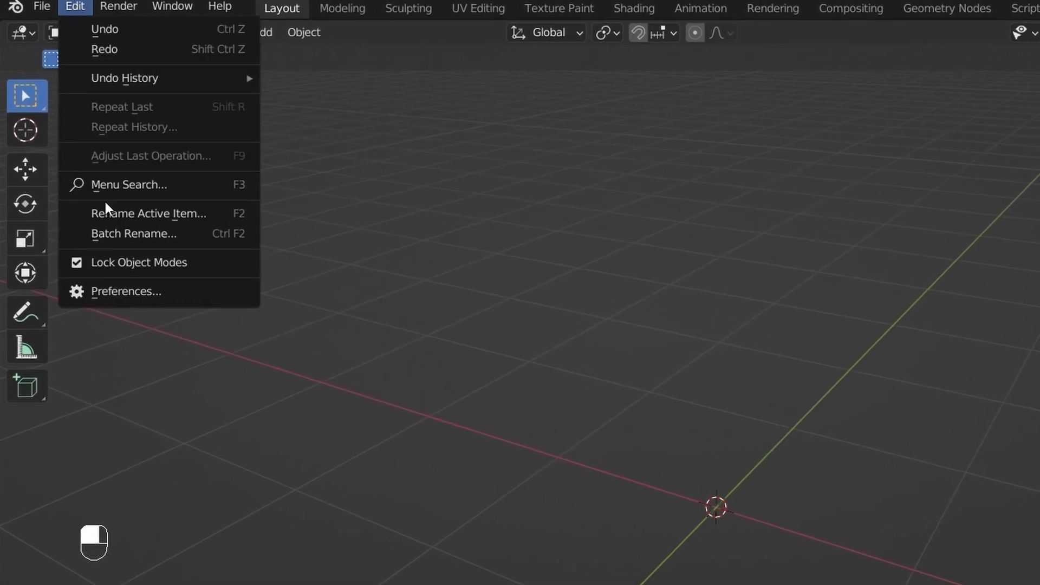
pyautogui.click(114, 264)
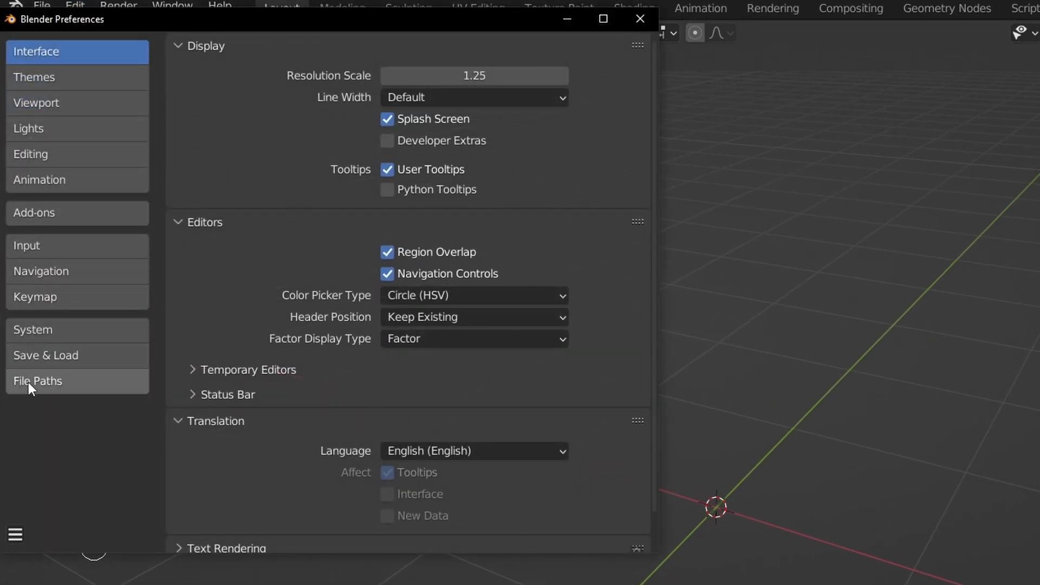
pyautogui.click(59, 383)
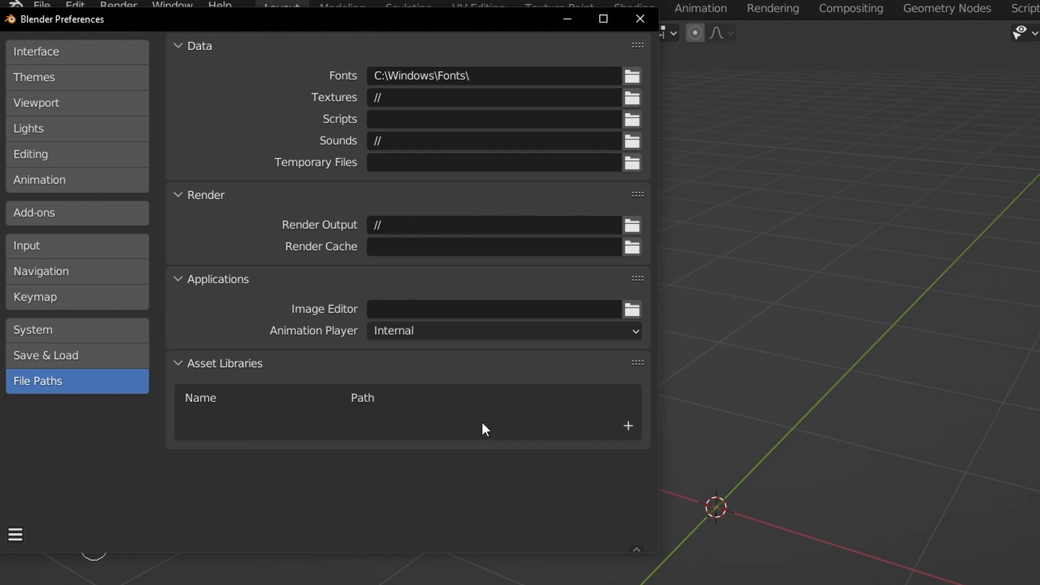
pyautogui.click(628, 427)
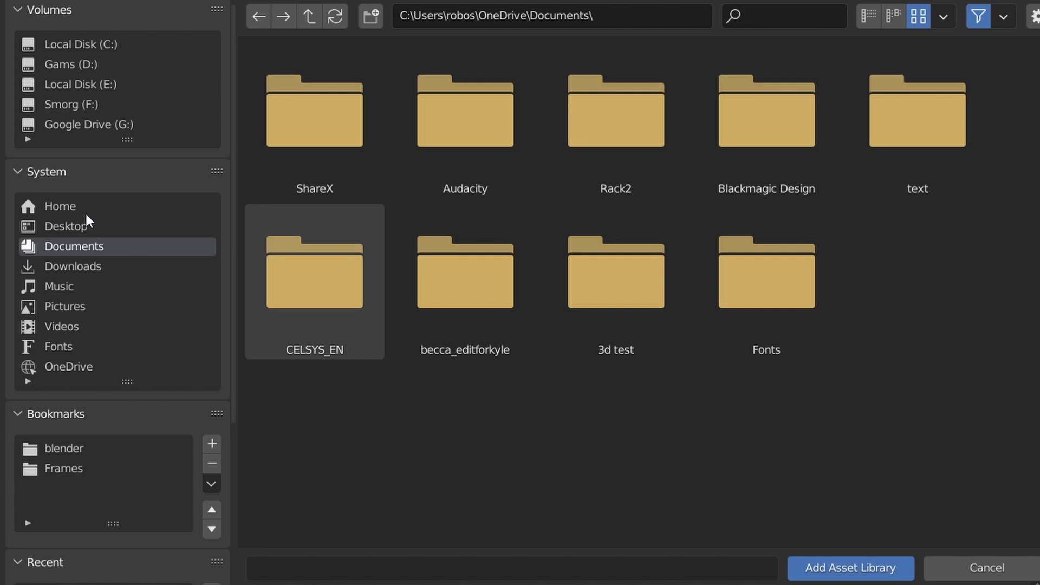
pyautogui.click(83, 227)
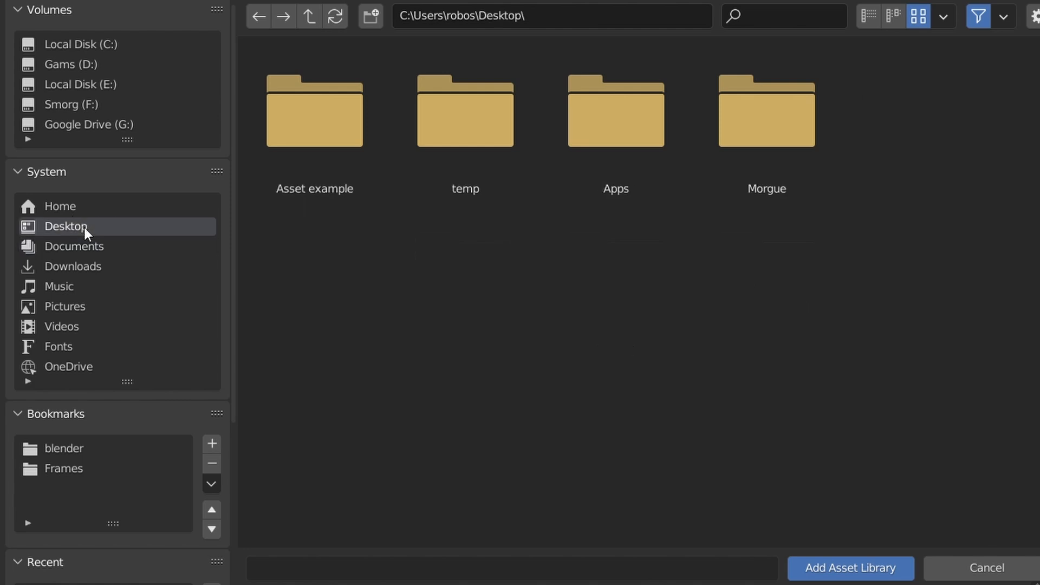
pyautogui.click(309, 121)
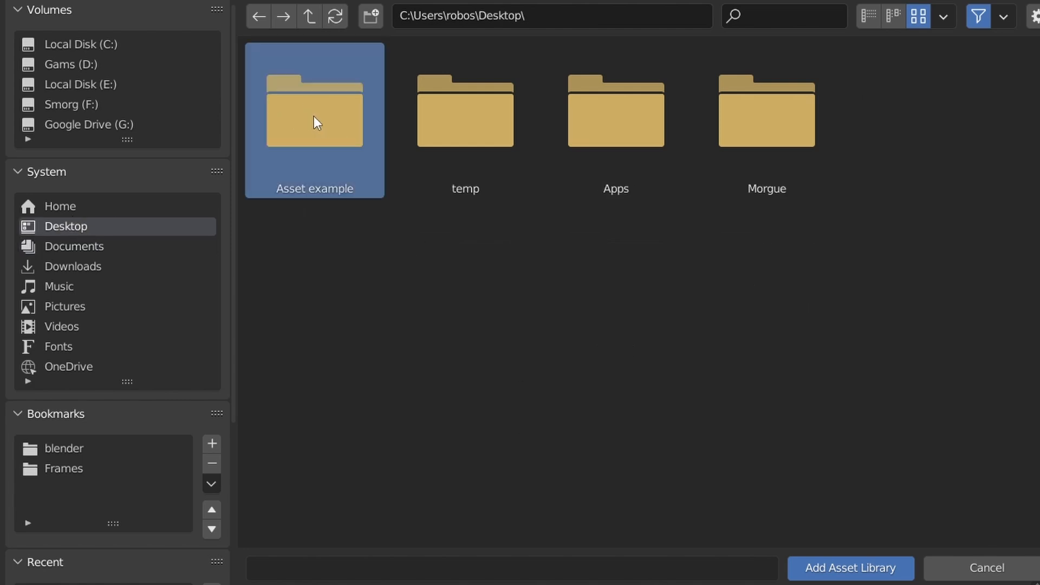
pyautogui.click(844, 570)
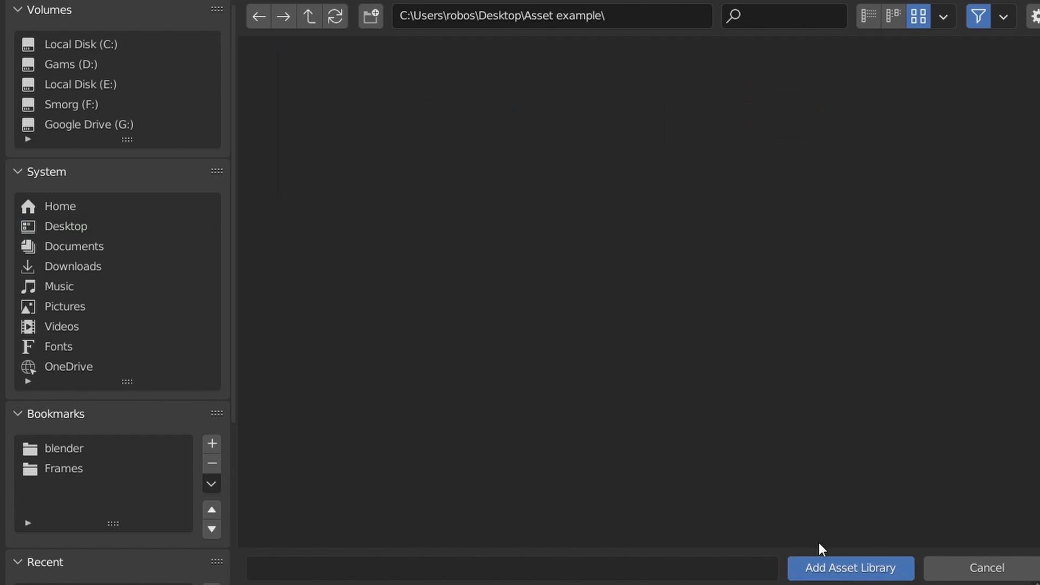
pyautogui.click(813, 567)
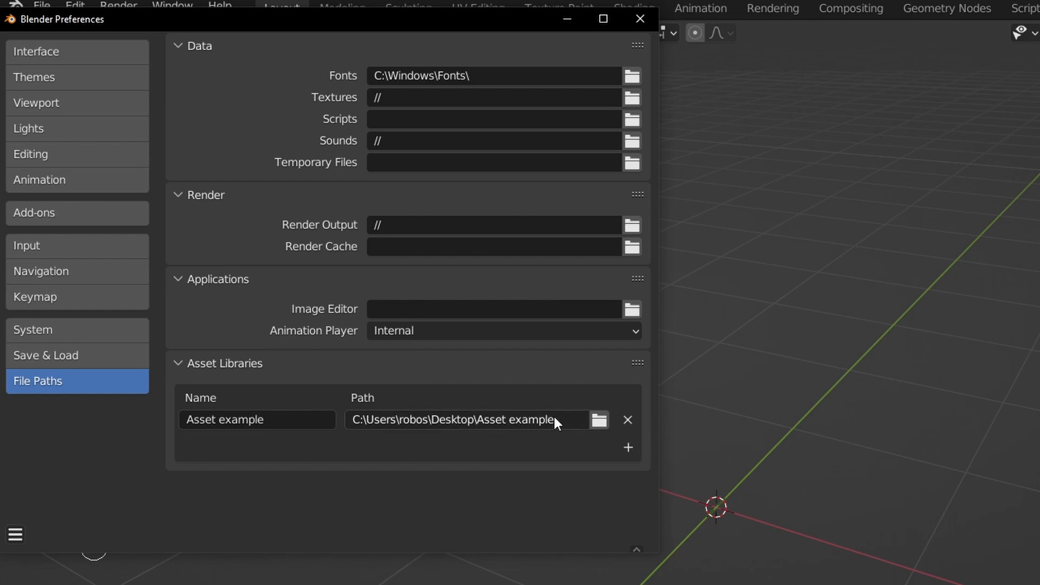
pyautogui.click(640, 18)
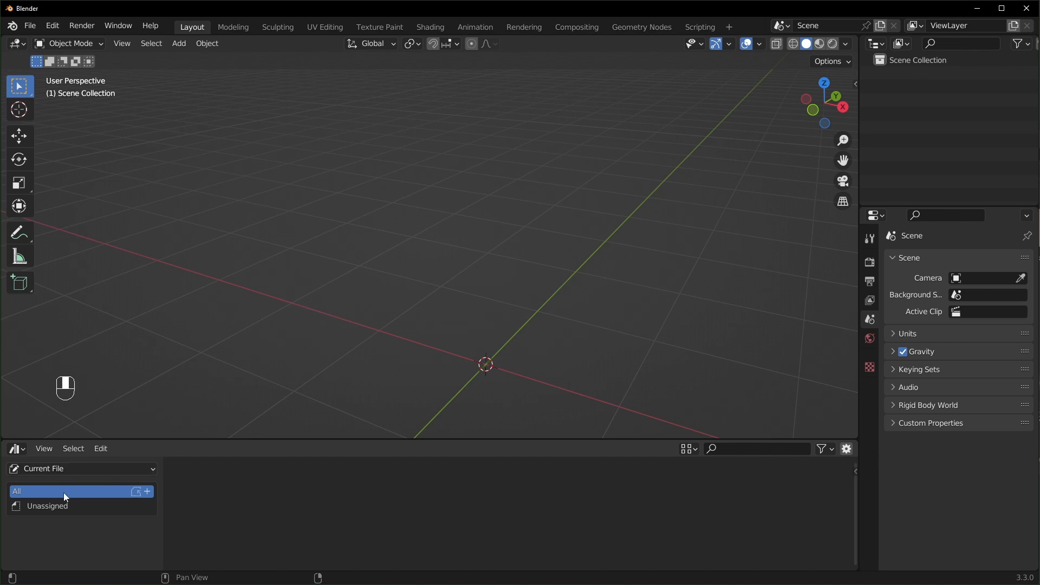
# Show the Asset example library in the Asset Browser and place its Brick Wall asset in the scene.
pyautogui.click(73, 470)
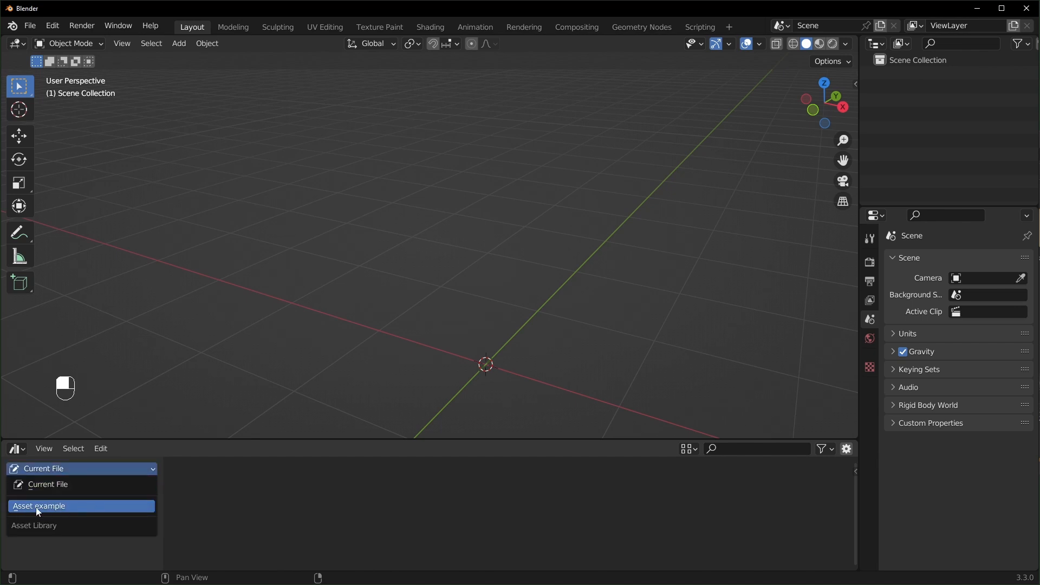
pyautogui.click(47, 508)
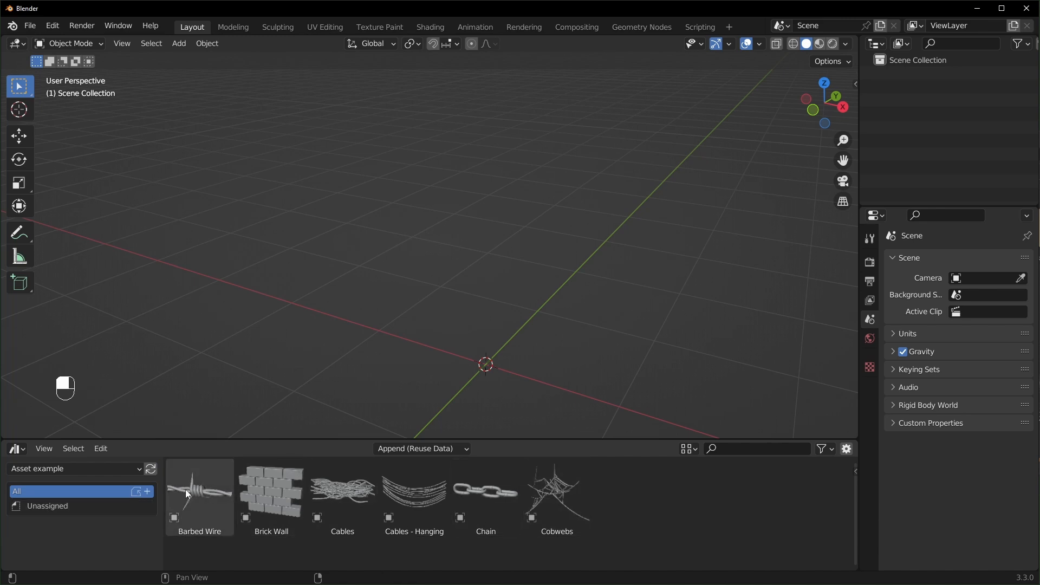
pyautogui.moveTo(270, 495); pyautogui.dragTo(494, 347)
pyautogui.scroll(-2, 466, 300)
pyautogui.moveTo(466, 301); pyautogui.dragTo(412, 370, button='middle')
pyautogui.scroll(2, 567, 249)
pyautogui.moveTo(412, 370); pyautogui.dragTo(449, 341, button='middle')
pyautogui.keyDown('shift'); pyautogui.moveTo(366, 327); pyautogui.dragTo(515, 309, button='middle'); pyautogui.keyUp('shift')
pyautogui.moveTo(515, 309); pyautogui.dragTo(480, 339, button='middle')
# Exclude the Bricks collection from the view layer to hide the loose source brick.
pyautogui.click(480, 339)
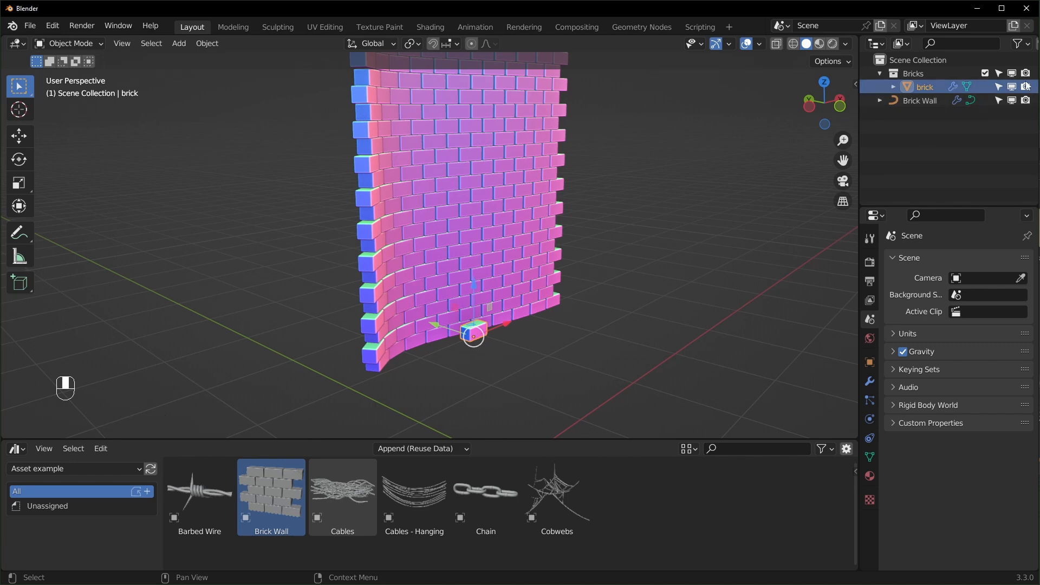
pyautogui.click(985, 74)
pyautogui.moveTo(650, 255); pyautogui.dragTo(373, 470, button='middle')
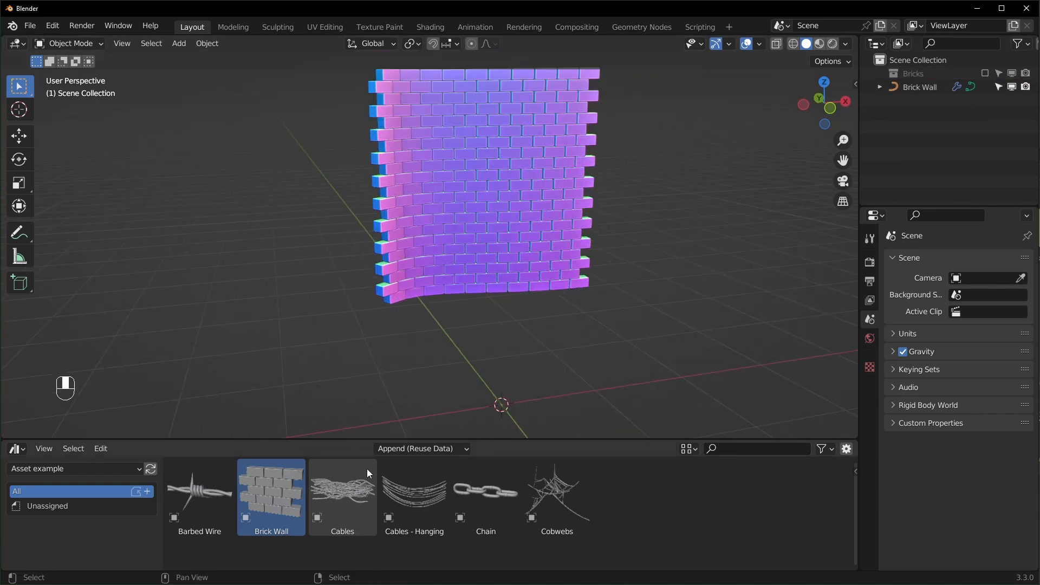
# Add two Chain assets, one on each side of the brick wall, and a Cobwebs asset from the library.
pyautogui.moveTo(491, 483); pyautogui.dragTo(690, 271)
pyautogui.moveTo(552, 492); pyautogui.dragTo(229, 277)
pyautogui.moveTo(485, 490); pyautogui.dragTo(268, 314)
pyautogui.moveTo(372, 372); pyautogui.dragTo(538, 330, button='middle')
pyautogui.moveTo(617, 298); pyautogui.dragTo(443, 305, button='middle')
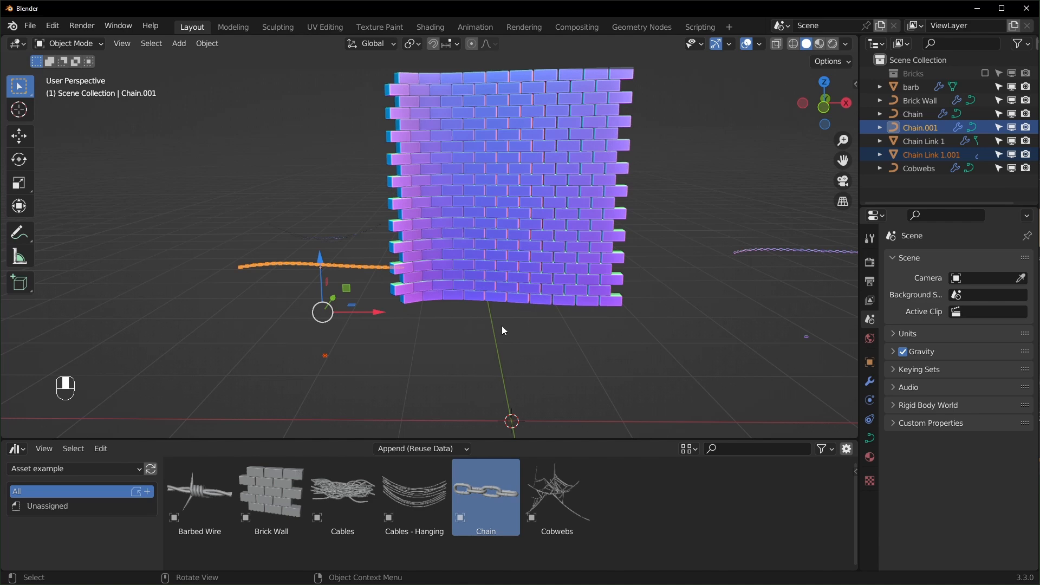
# Open ScribbleGen 0.11.blend from the Asset example folder.
pyautogui.click(30, 25)
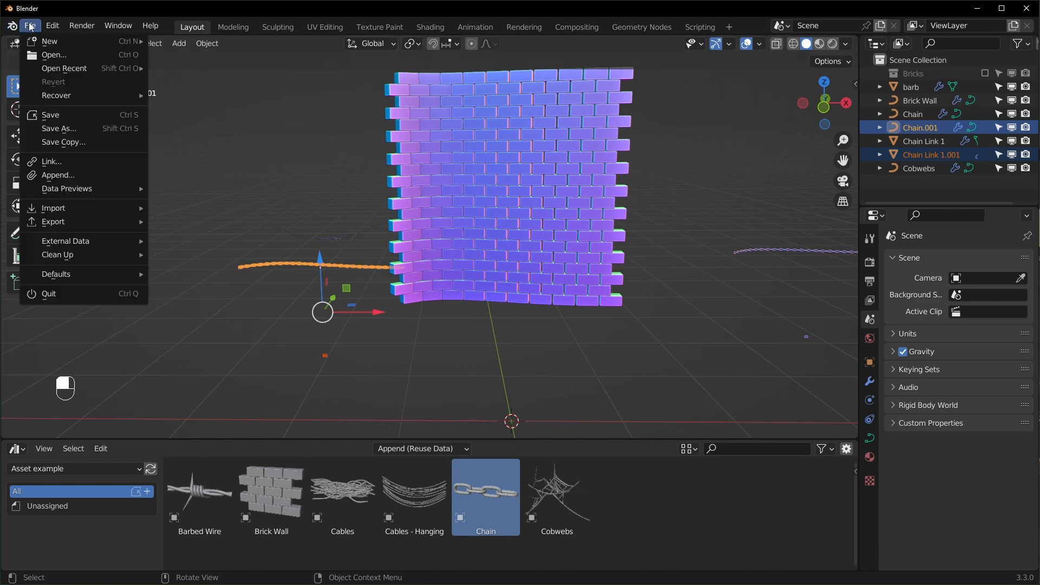
pyautogui.click(53, 54)
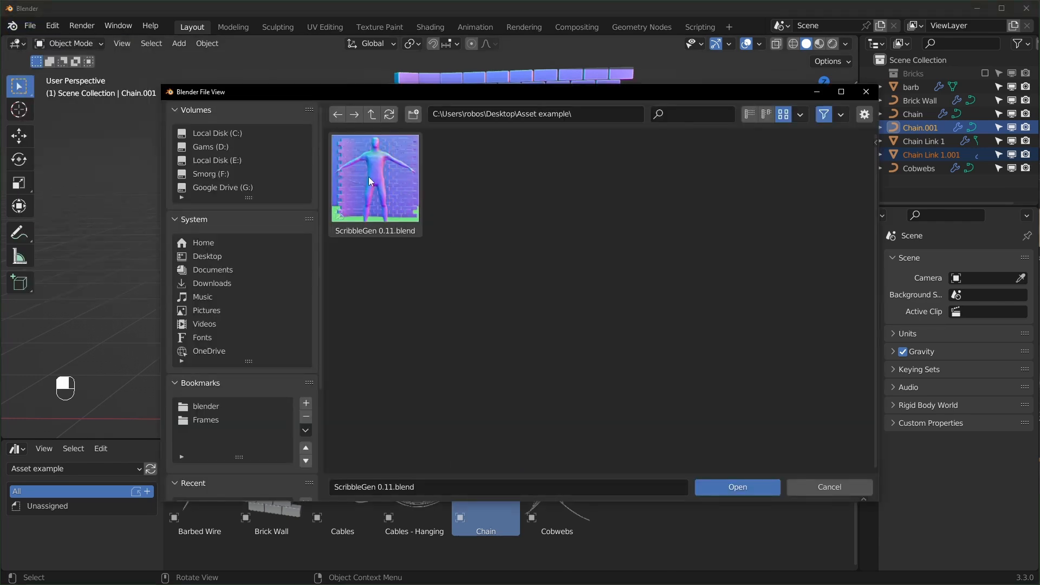
pyautogui.click(731, 487)
# Examine the sample scene's room set, pillars and terrain, ending on a close view of the room.
pyautogui.scroll(-8, 622, 334)
pyautogui.keyDown('shift'); pyautogui.moveTo(650, 339); pyautogui.dragTo(707, 359, button='middle'); pyautogui.keyUp('shift')
pyautogui.scroll(1, 436, 337)
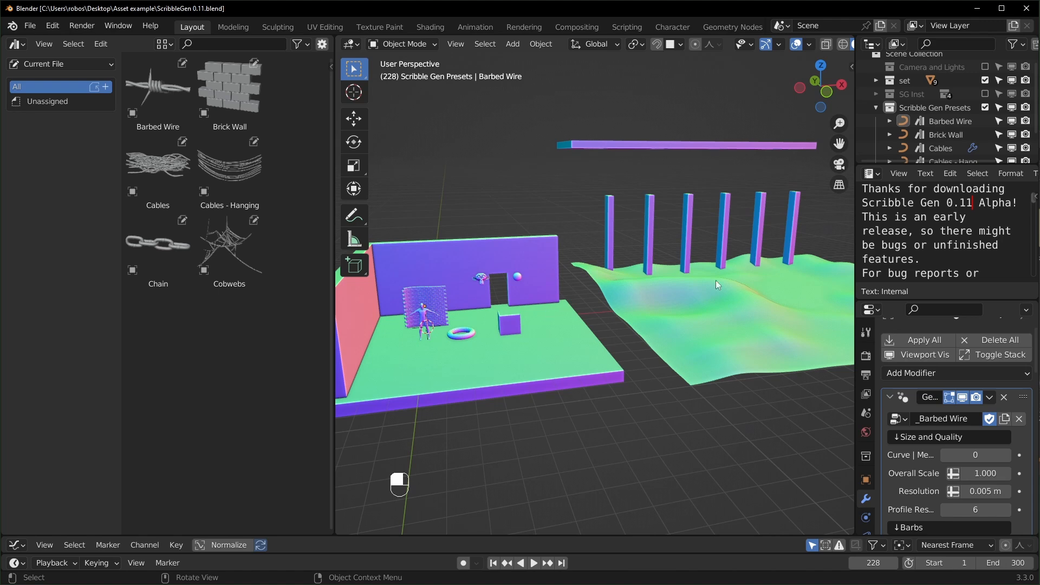
pyautogui.keyDown('shift'); pyautogui.moveTo(717, 287); pyautogui.dragTo(784, 282, button='middle'); pyautogui.keyUp('shift')
pyautogui.scroll(1, 616, 314)
pyautogui.moveTo(613, 312); pyautogui.dragTo(645, 317, button='middle')
pyautogui.scroll(3, 661, 312)
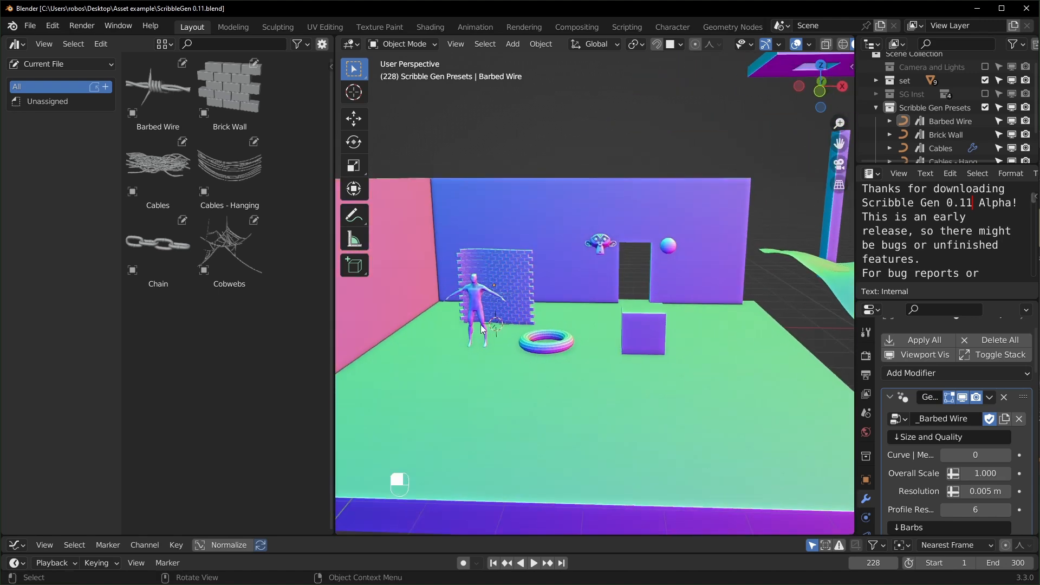
# Read through the Scribble Gen 0.11 Alpha release notes in the text editor.
pyautogui.scroll(1, 506, 333)
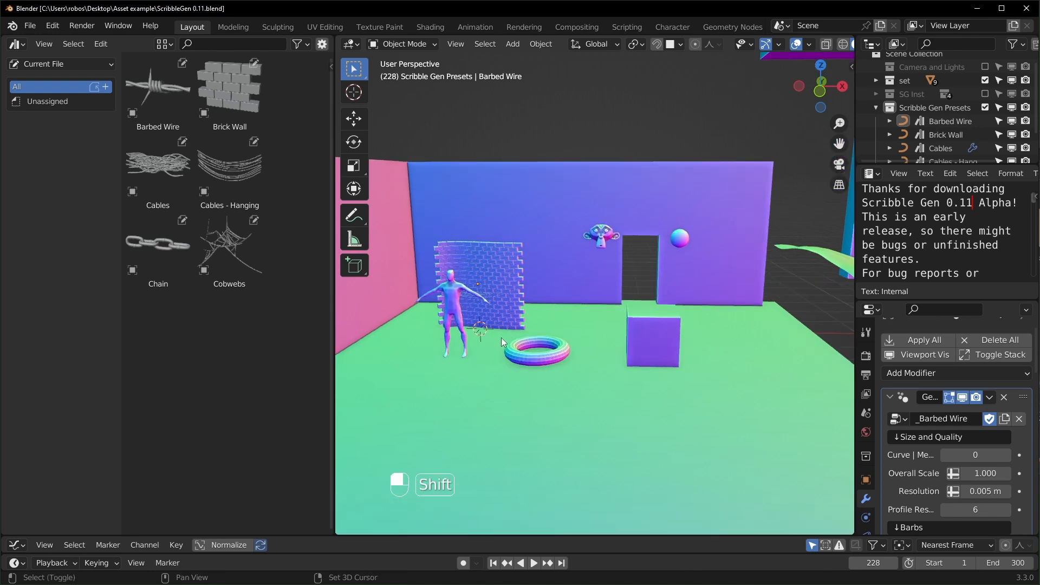
pyautogui.keyDown('shift'); pyautogui.moveTo(500, 337); pyautogui.dragTo(568, 342, button='middle'); pyautogui.keyUp('shift')
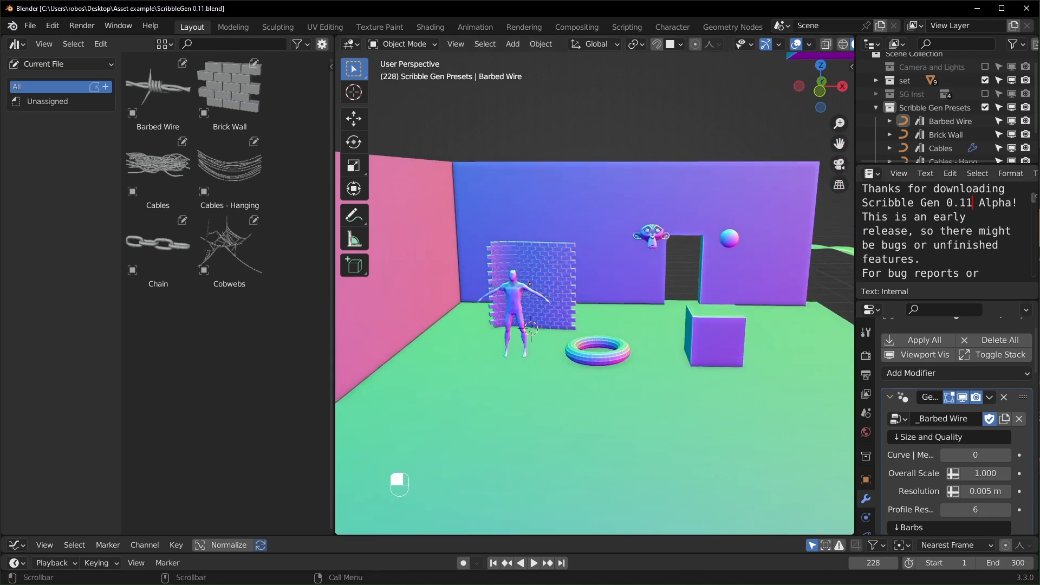
pyautogui.scroll(-5, 940, 264)
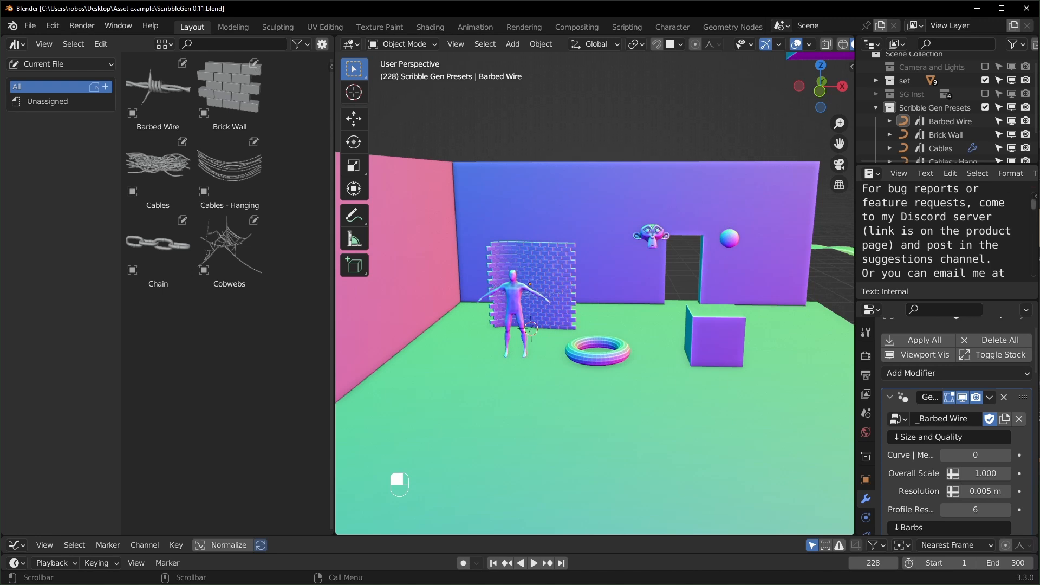
pyautogui.scroll(5, 942, 261)
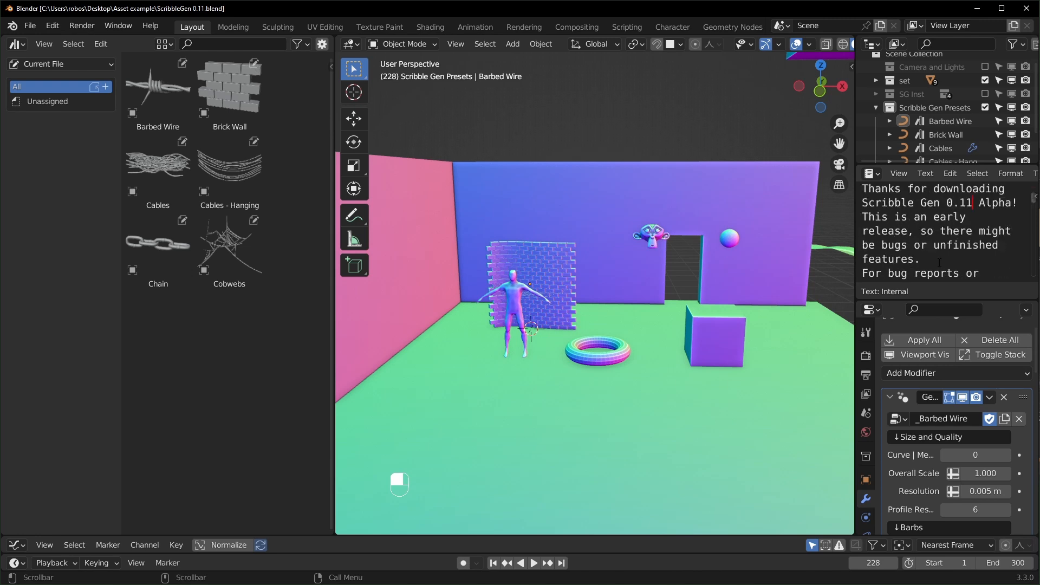
# Enlarge the Properties editor over the text notes and look through the Barbed Wire preset's modifier settings.
pyautogui.moveTo(944, 299); pyautogui.dragTo(946, 182)
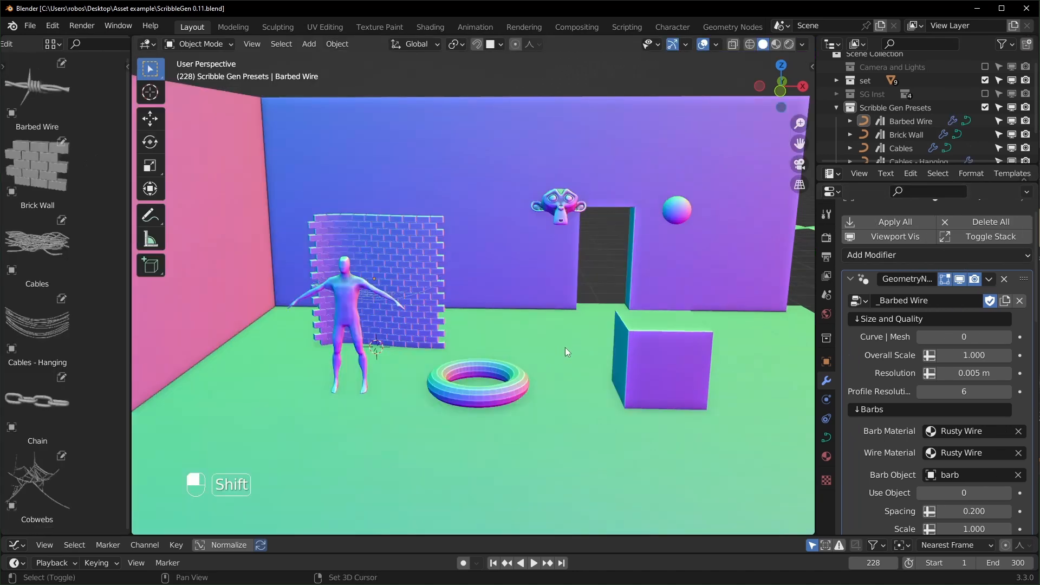
pyautogui.keyDown('shift'); pyautogui.moveTo(548, 350); pyautogui.dragTo(601, 347, button='middle'); pyautogui.keyUp('shift')
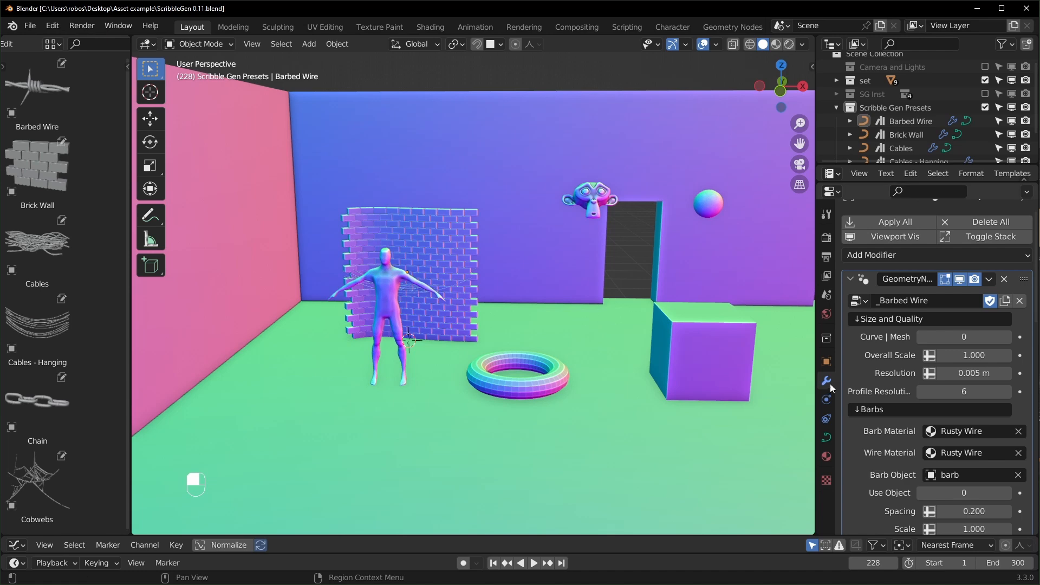
pyautogui.scroll(-6, 970, 336)
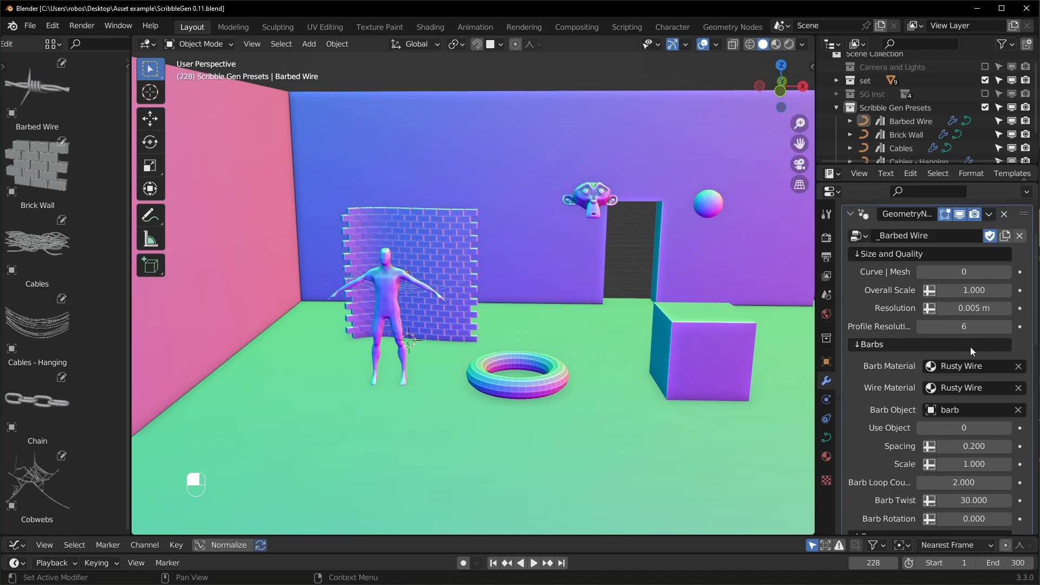
pyautogui.scroll(-11, 936, 390)
pyautogui.scroll(10, 936, 390)
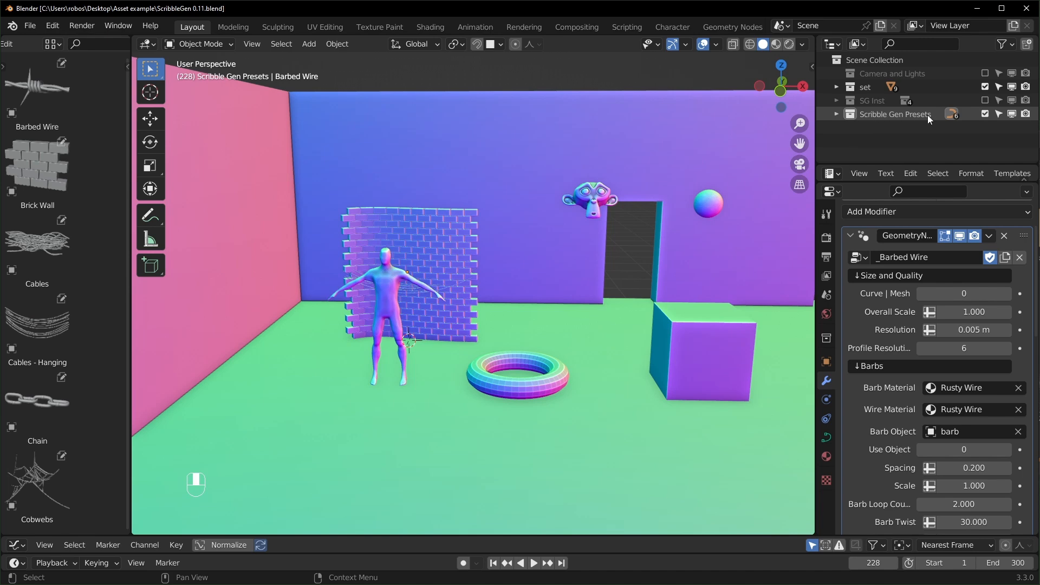
# Exclude the Scribble Gen Presets collection from the view layer and place a Cables asset in the room near the figure.
pyautogui.click(985, 114)
pyautogui.keyDown('shift'); pyautogui.moveTo(448, 317); pyautogui.dragTo(605, 306, button='middle'); pyautogui.keyUp('shift')
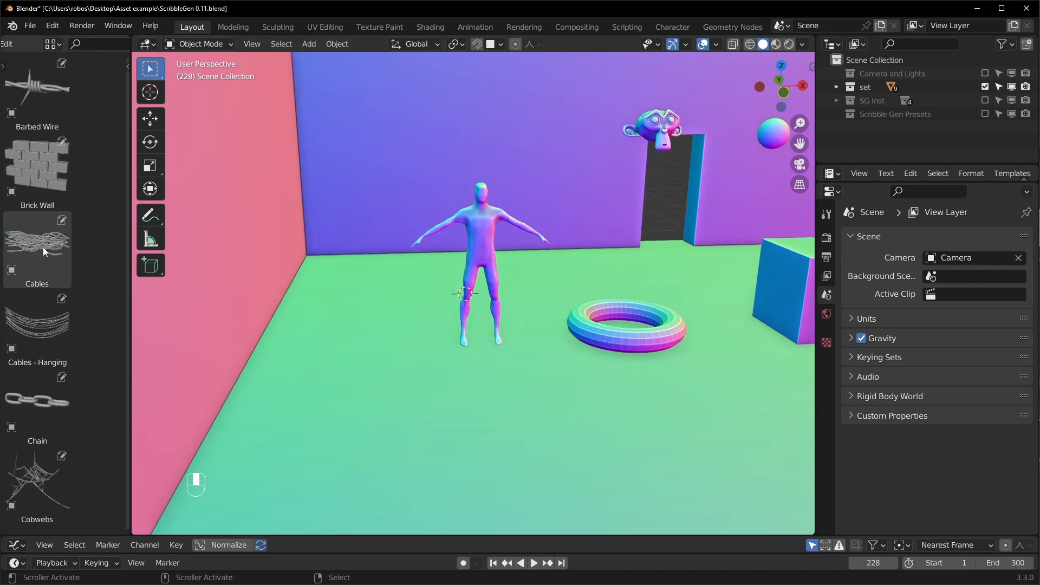
pyautogui.moveTo(41, 246); pyautogui.dragTo(515, 406)
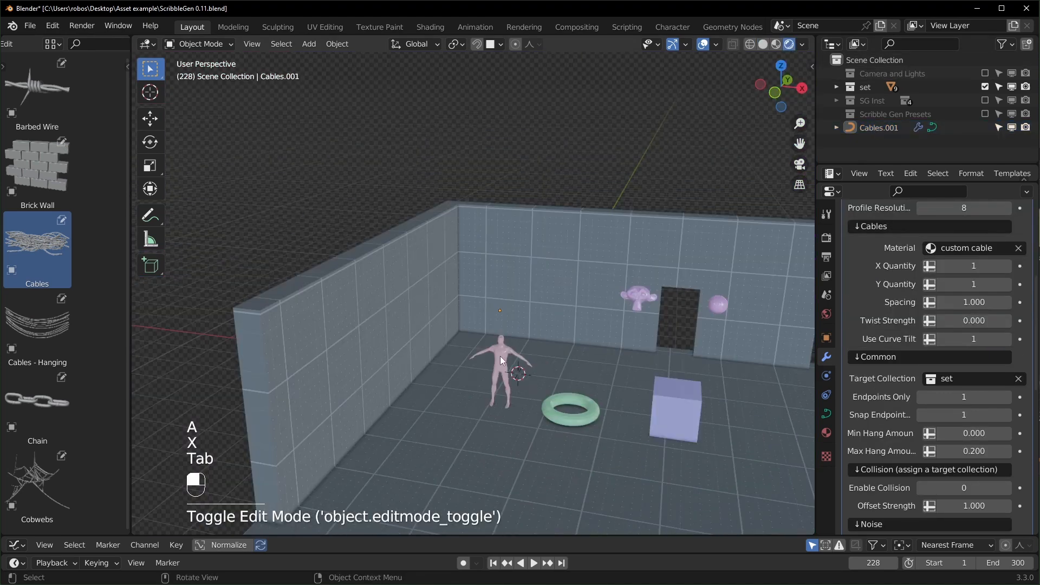
# Select the Cables.001 curve and switch it to Edit Mode.
pyautogui.keyDown('shift'); pyautogui.moveTo(500, 355); pyautogui.dragTo(491, 303, button='middle'); pyautogui.keyUp('shift')
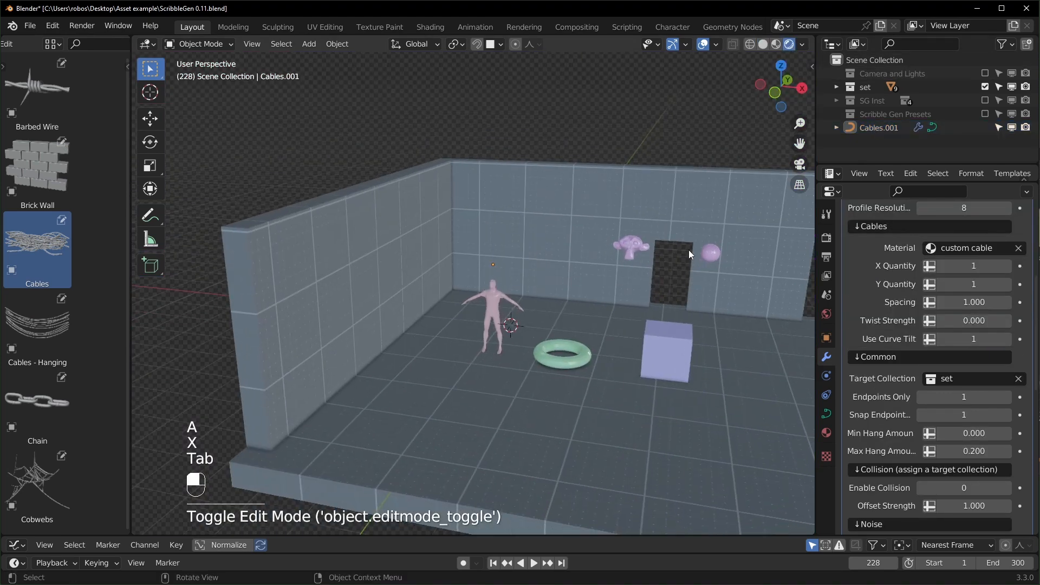
pyautogui.click(868, 129)
pyautogui.scroll(1, 466, 317)
pyautogui.scroll(5, 540, 249)
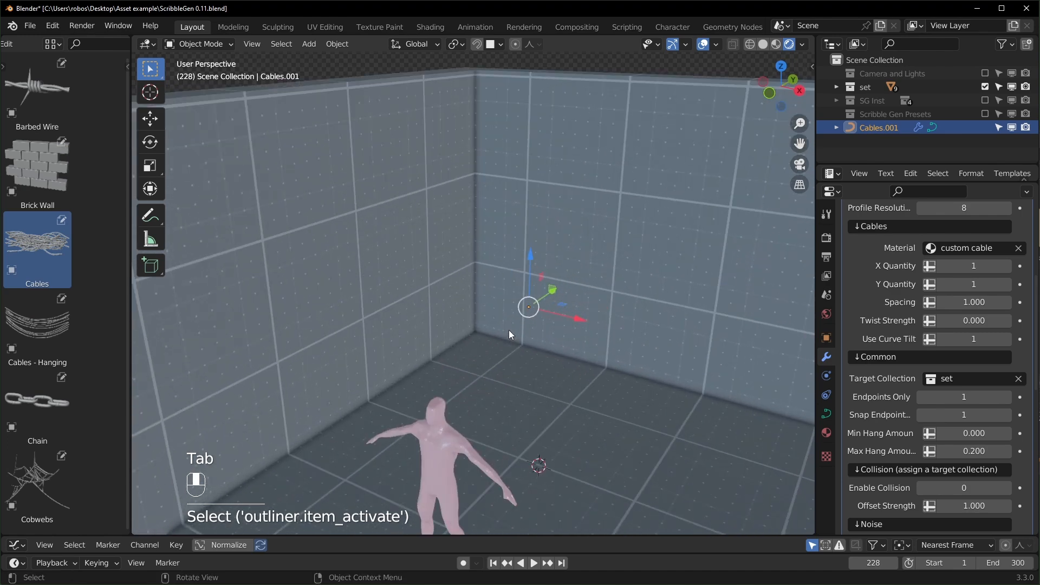
pyautogui.press('Tab')
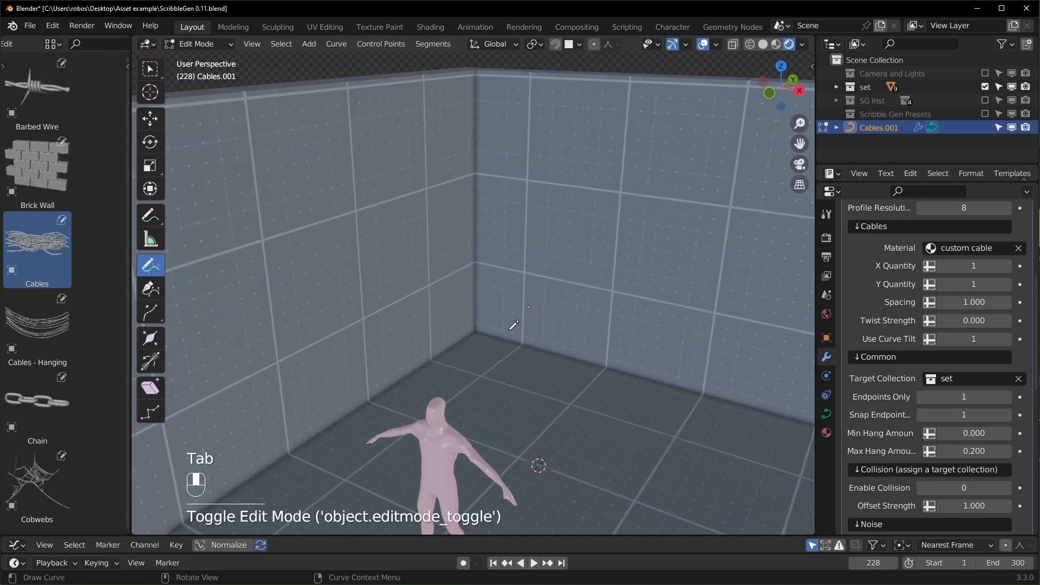
# Try drawing a cable stroke across the room's corner from one wall to the other, and undo it.
pyautogui.press('t')
pyautogui.press('t')
pyautogui.press('t')
pyautogui.press('t')
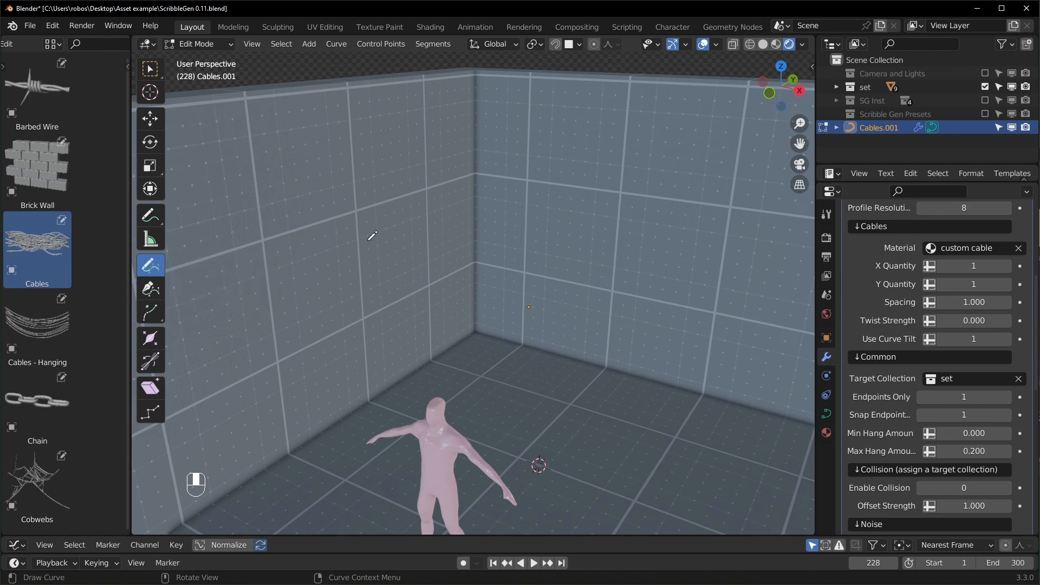
pyautogui.moveTo(266, 220)
pyautogui.mouseDown()
pyautogui.moveTo(347, 252)
pyautogui.moveTo(541, 255)
pyautogui.moveTo(749, 187)
pyautogui.mouseUp()
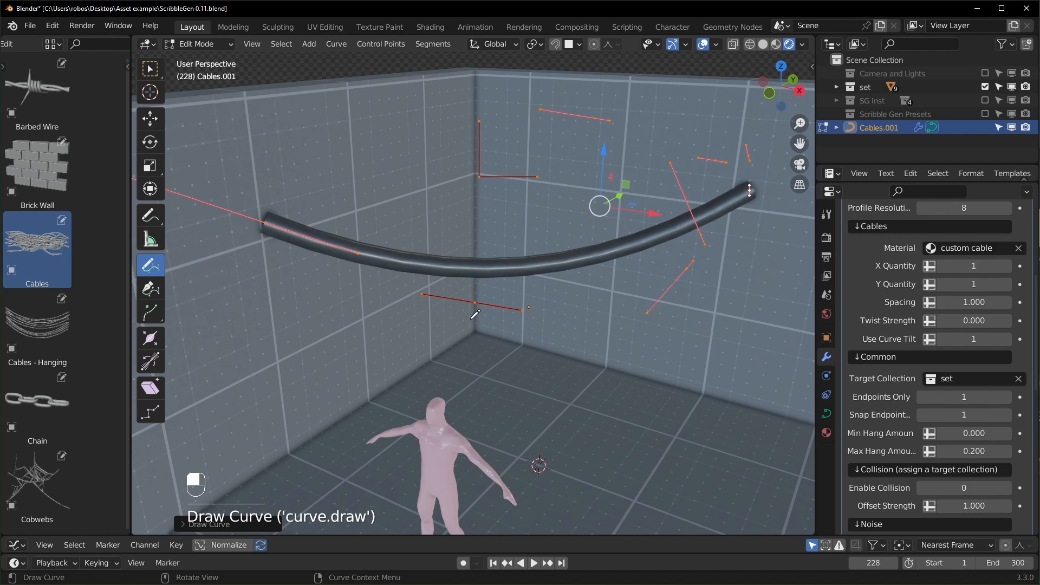
pyautogui.hotkey('ctrl', 'z')
# Show the Draw tool's settings in the viewport and set its Depth to Cursor.
pyautogui.press('n')
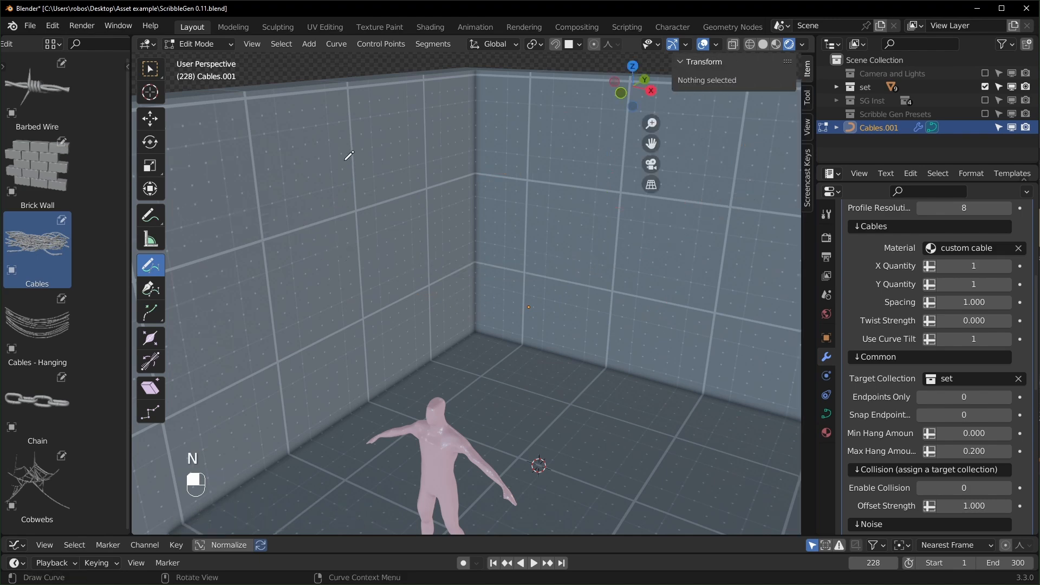
pyautogui.click(808, 99)
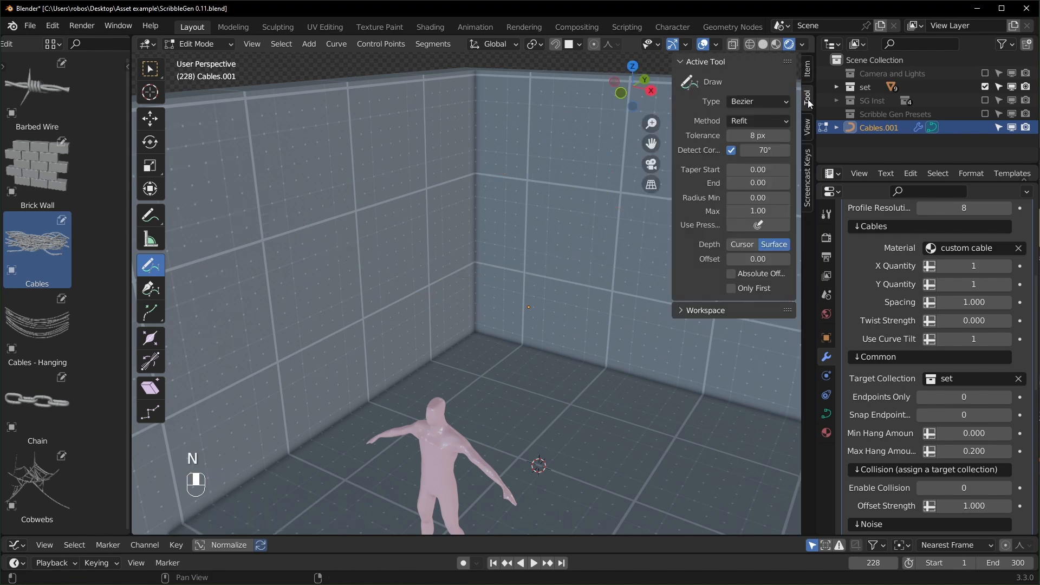
pyautogui.click(742, 245)
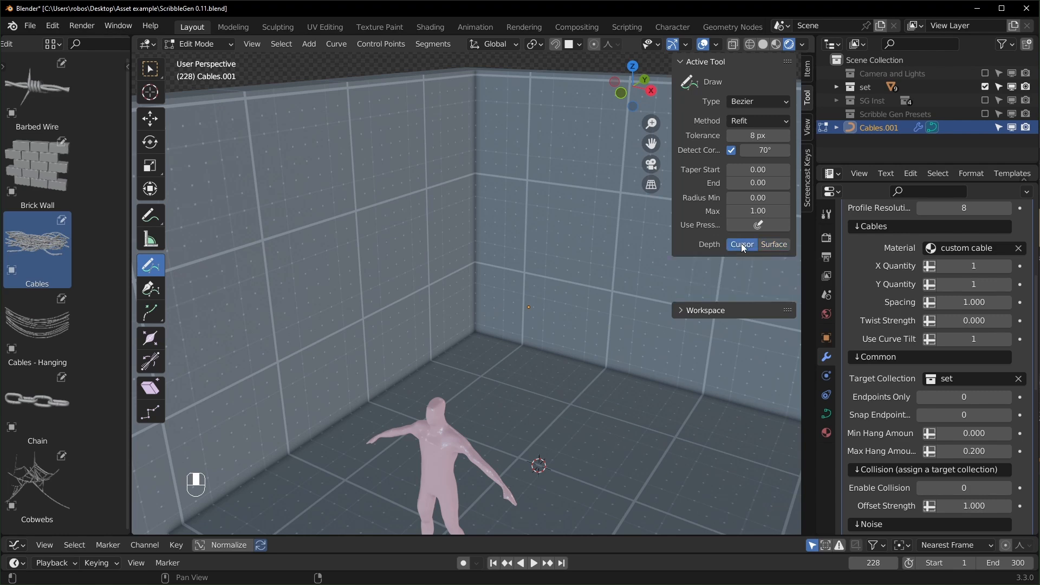
# Try a freehand cable stroke at the 3D cursor's depth beside the figure, check its placement and delete it.
pyautogui.scroll(-5, 431, 260)
pyautogui.moveTo(431, 260); pyautogui.dragTo(449, 259, button='middle')
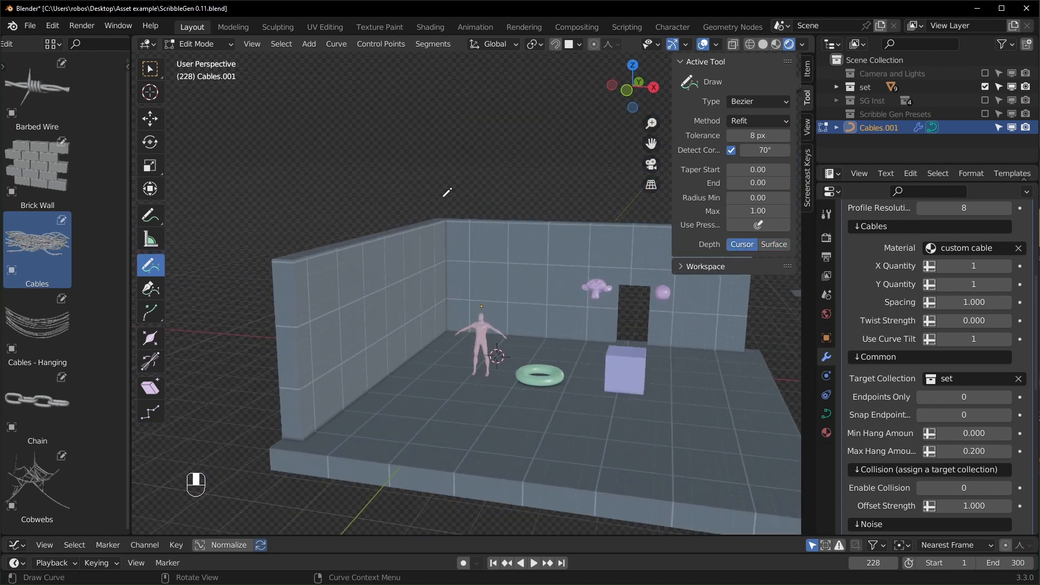
pyautogui.moveTo(462, 285)
pyautogui.mouseDown()
pyautogui.moveTo(528, 274)
pyautogui.moveTo(557, 296)
pyautogui.mouseUp()
pyautogui.scroll(3, 574, 297)
pyautogui.moveTo(616, 295)
pyautogui.mouseDown(button='middle')
pyautogui.moveTo(518, 298)
pyautogui.moveTo(490, 284)
pyautogui.moveTo(607, 294)
pyautogui.mouseUp(button='middle')
pyautogui.scroll(2, 608, 294)
pyautogui.press('x')
pyautogui.click(537, 320)
# Set the Draw depth to Surface and draw a winding cable from the side wall across the back wall to the torus.
pyautogui.click(775, 244)
pyautogui.moveTo(290, 244)
pyautogui.mouseDown()
pyautogui.moveTo(371, 190)
pyautogui.moveTo(569, 341)
pyautogui.moveTo(639, 501)
pyautogui.moveTo(634, 524)
pyautogui.mouseUp()
pyautogui.moveTo(682, 421)
pyautogui.mouseDown(button='middle')
pyautogui.moveTo(769, 413)
pyautogui.moveTo(693, 411)
pyautogui.mouseUp(button='middle')
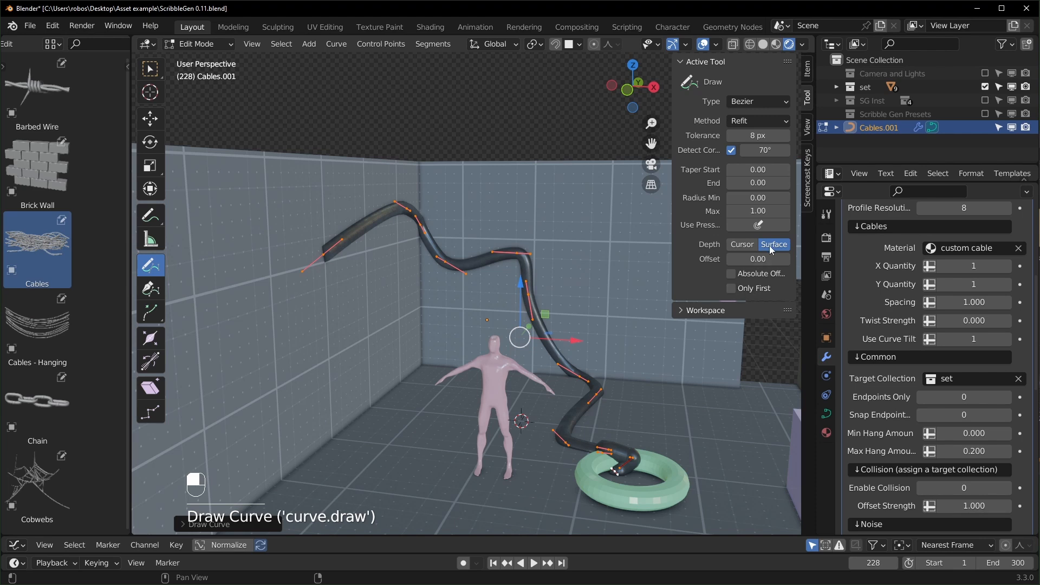
# Enable Only First for surface drawing and draw an upright cable rising from the floor near the room's open side.
pyautogui.click(732, 288)
pyautogui.scroll(-3, 707, 382)
pyautogui.keyDown('shift'); pyautogui.moveTo(714, 391); pyautogui.dragTo(592, 361, button='middle'); pyautogui.keyUp('shift')
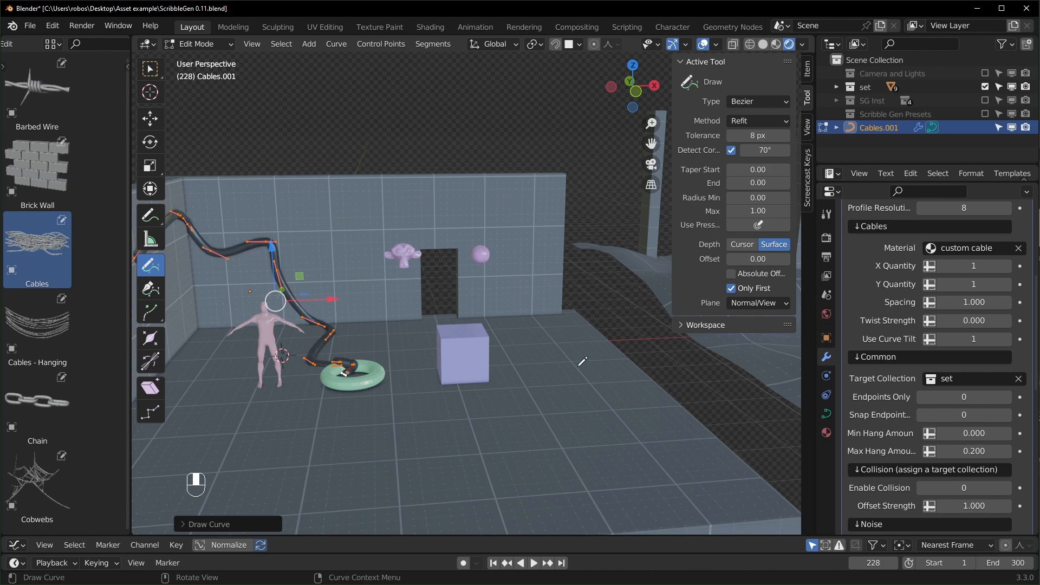
pyautogui.moveTo(591, 364); pyautogui.dragTo(603, 226)
pyautogui.moveTo(603, 226)
pyautogui.mouseDown(button='middle')
pyautogui.moveTo(408, 327)
pyautogui.moveTo(473, 371)
pyautogui.moveTo(608, 387)
pyautogui.moveTo(493, 406)
pyautogui.mouseUp(button='middle')
pyautogui.scroll(4, 402, 361)
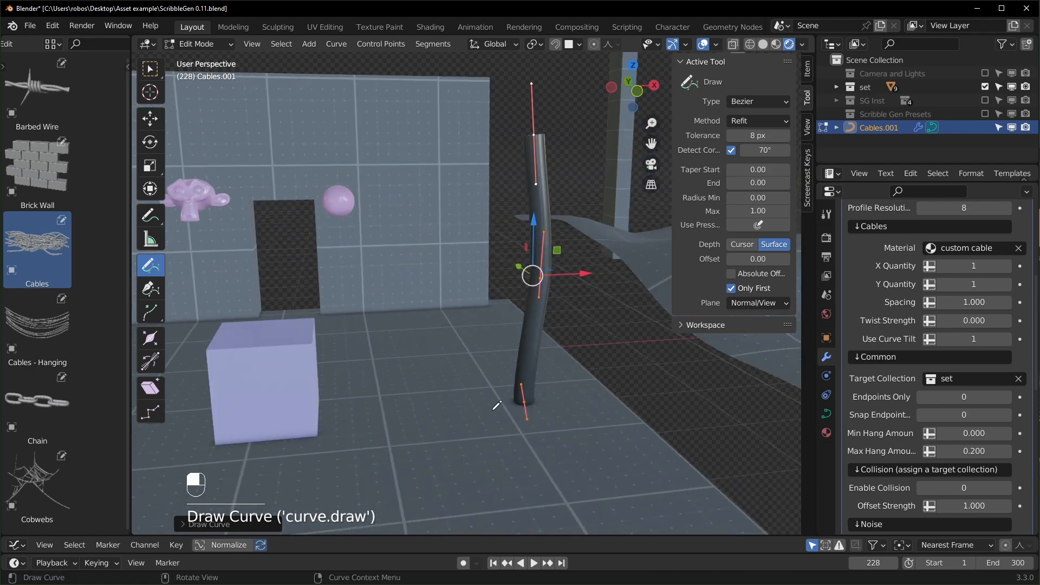
# Draw three more upright cables rising from the floor around the box, and turn off Only First.
pyautogui.scroll(-4, 493, 406)
pyautogui.keyDown('shift'); pyautogui.moveTo(233, 386); pyautogui.dragTo(311, 369, button='middle'); pyautogui.keyUp('shift')
pyautogui.keyDown('shift'); pyautogui.moveTo(330, 280); pyautogui.dragTo(381, 285, button='middle'); pyautogui.keyUp('shift')
pyautogui.moveTo(453, 331); pyautogui.dragTo(446, 234)
pyautogui.moveTo(499, 407); pyautogui.dragTo(523, 234)
pyautogui.moveTo(579, 428); pyautogui.dragTo(596, 223)
pyautogui.moveTo(591, 352)
pyautogui.mouseDown(button='middle')
pyautogui.moveTo(504, 361)
pyautogui.moveTo(470, 319)
pyautogui.mouseUp(button='middle')
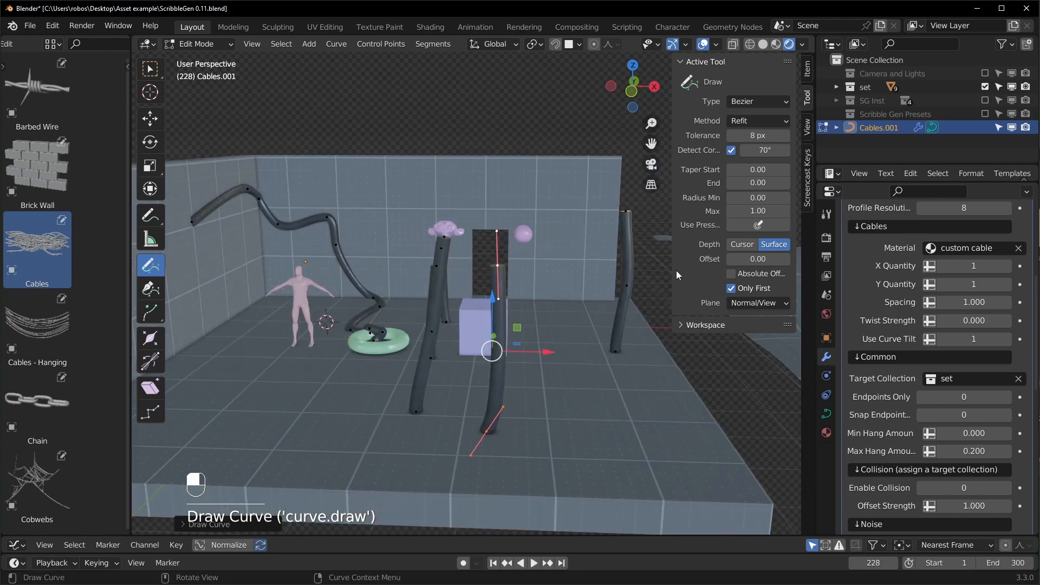
pyautogui.click(731, 288)
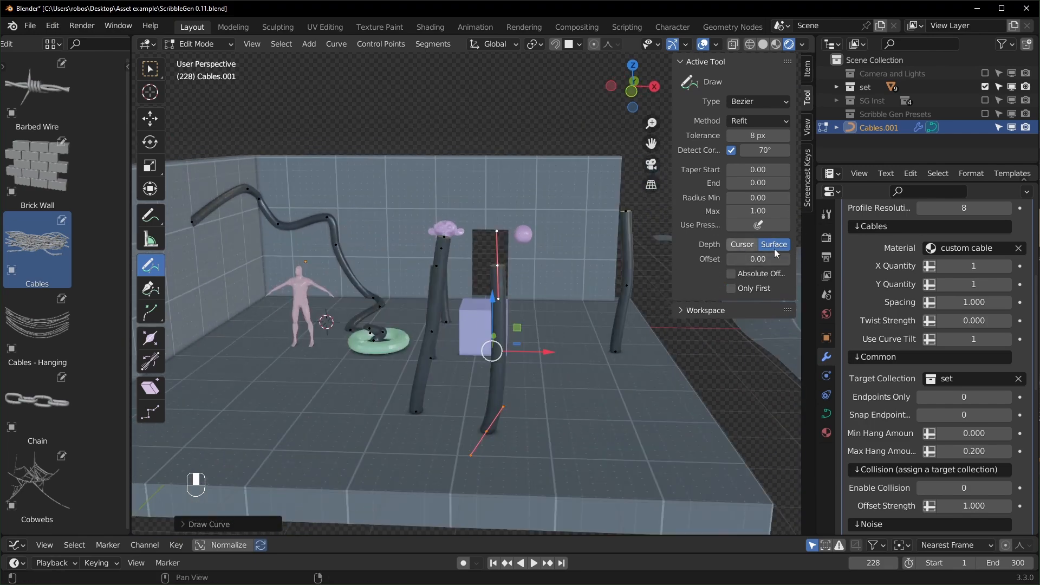
pyautogui.keyDown('shift'); pyautogui.moveTo(418, 366); pyautogui.dragTo(509, 400, button='middle'); pyautogui.keyUp('shift')
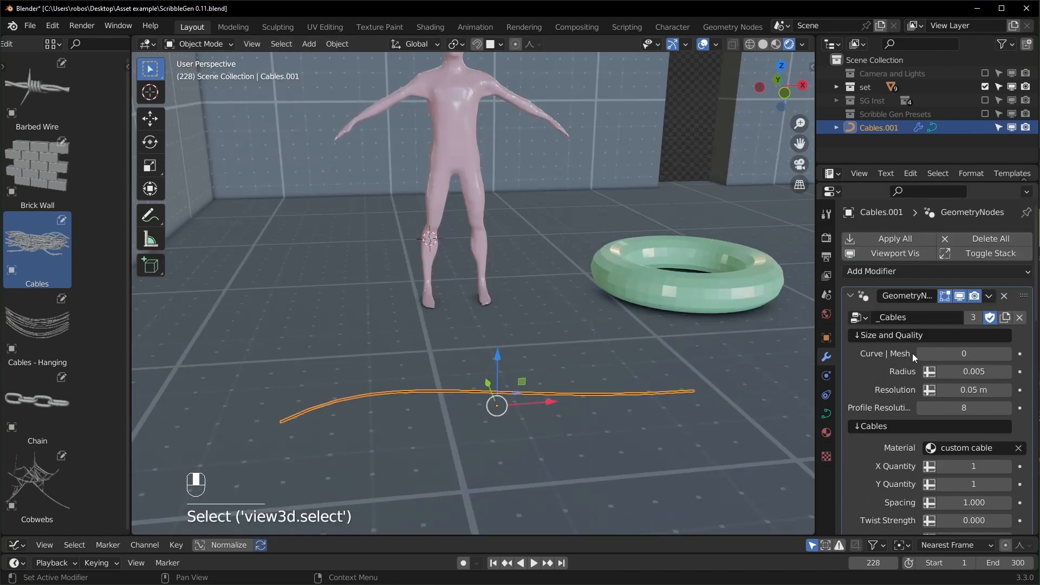
# Examine the floor cable's size, quantity, target collection and collision settings in the Cables modifier.
pyautogui.scroll(-2, 872, 356)
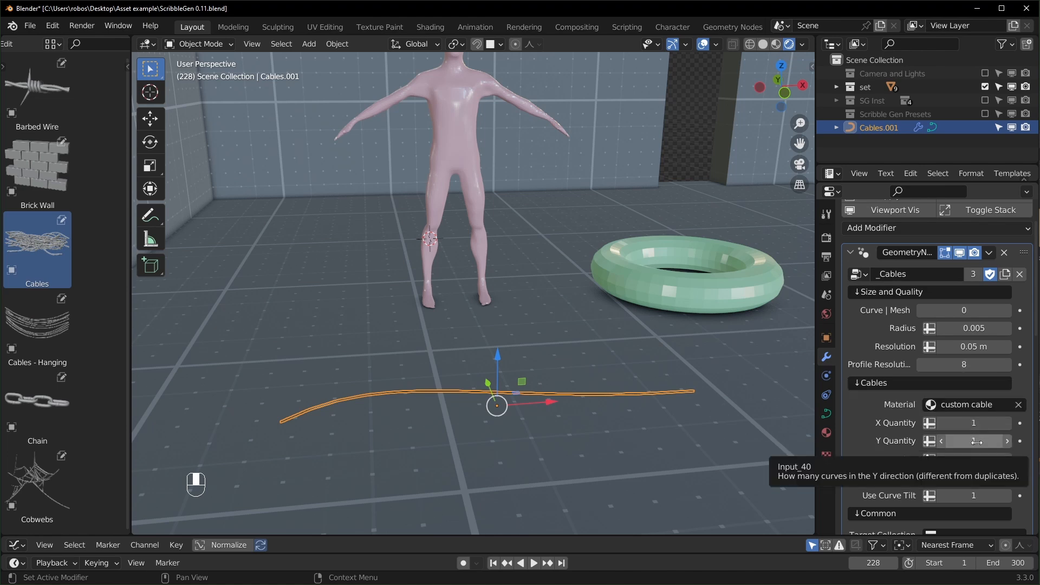
pyautogui.moveTo(325, 412); pyautogui.dragTo(325, 394, button='middle')
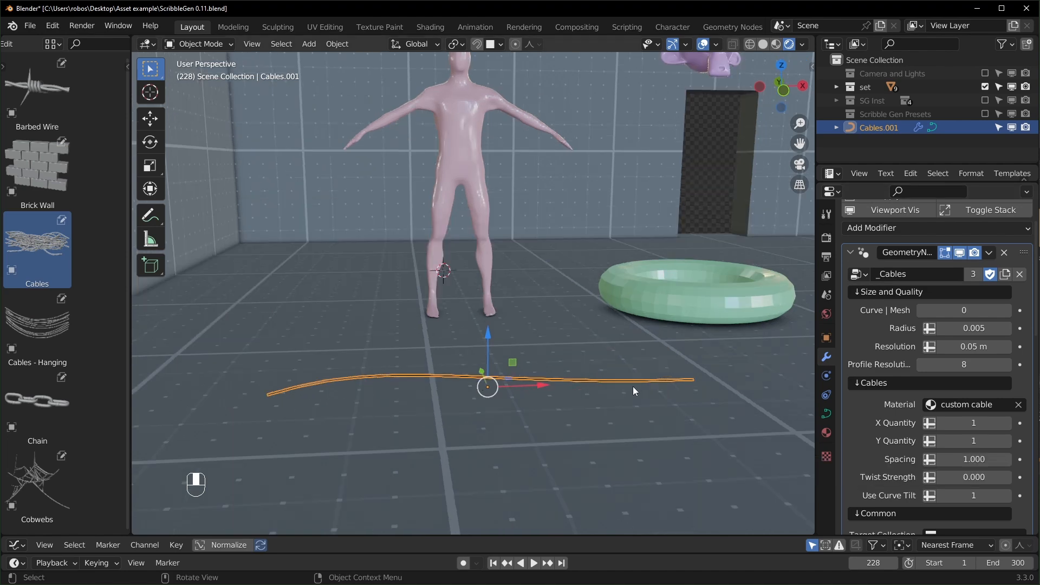
pyautogui.scroll(-8, 905, 368)
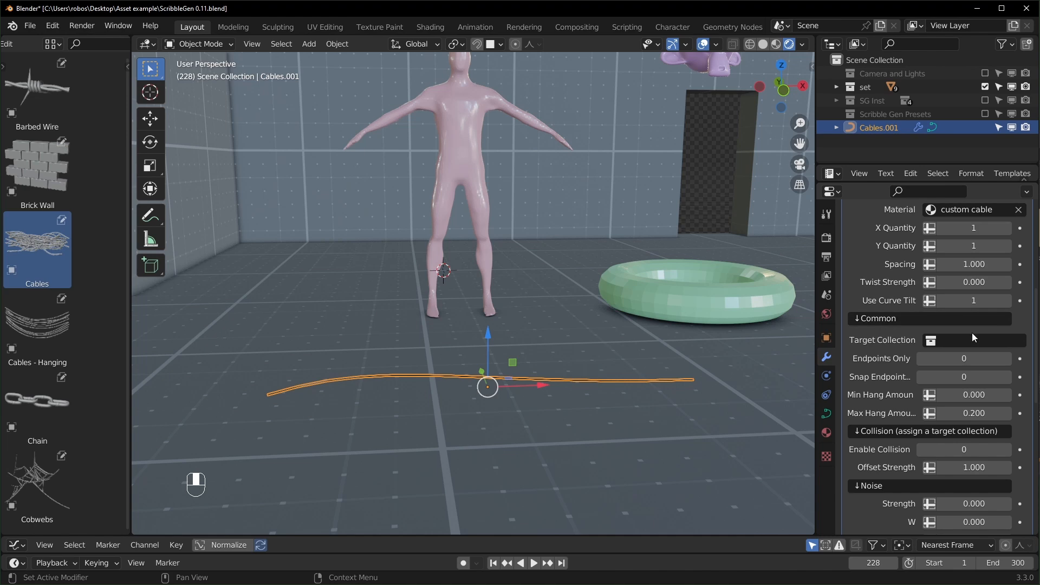
# Assign the set collection as the Target Collection of Cables.001 and turn on Enable Collision.
pyautogui.click(711, 192)
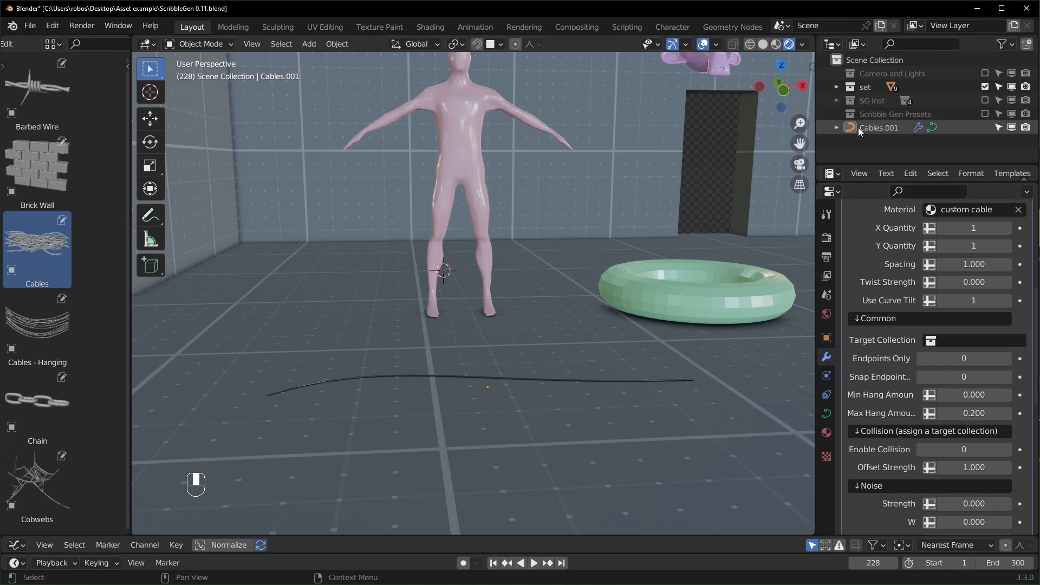
pyautogui.click(880, 128)
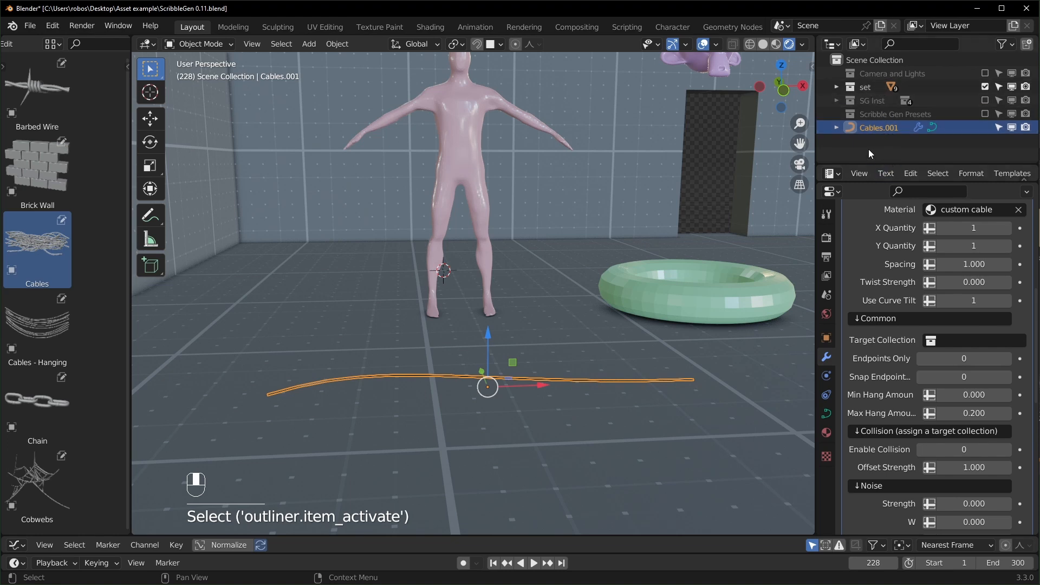
pyautogui.scroll(-8, 627, 216)
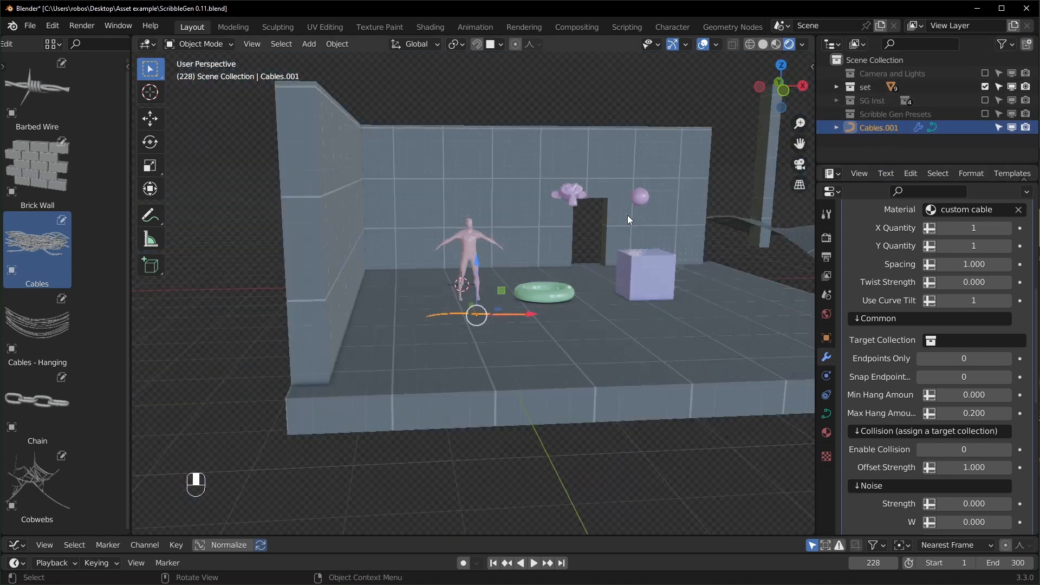
pyautogui.scroll(8, 625, 230)
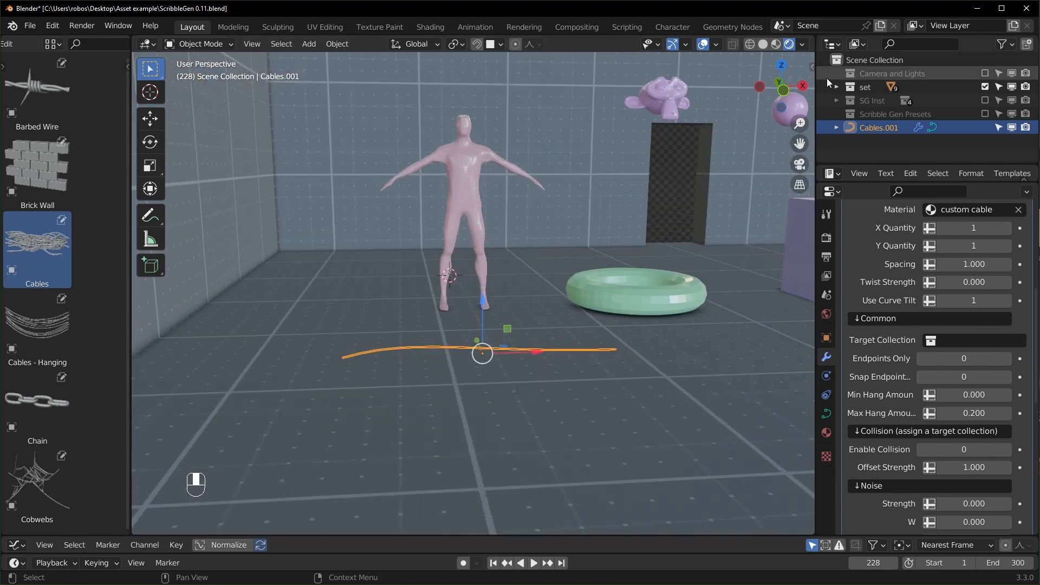
pyautogui.click(956, 341)
pyautogui.click(944, 451)
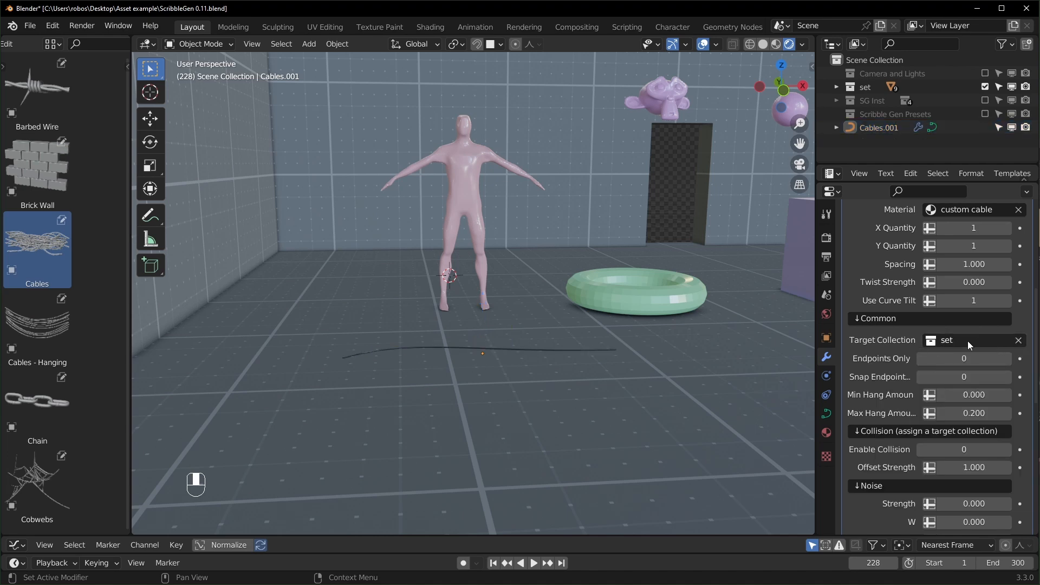
pyautogui.click(1008, 450)
# Select the floor cable and try moving it vertically along global Z.
pyautogui.click(504, 363)
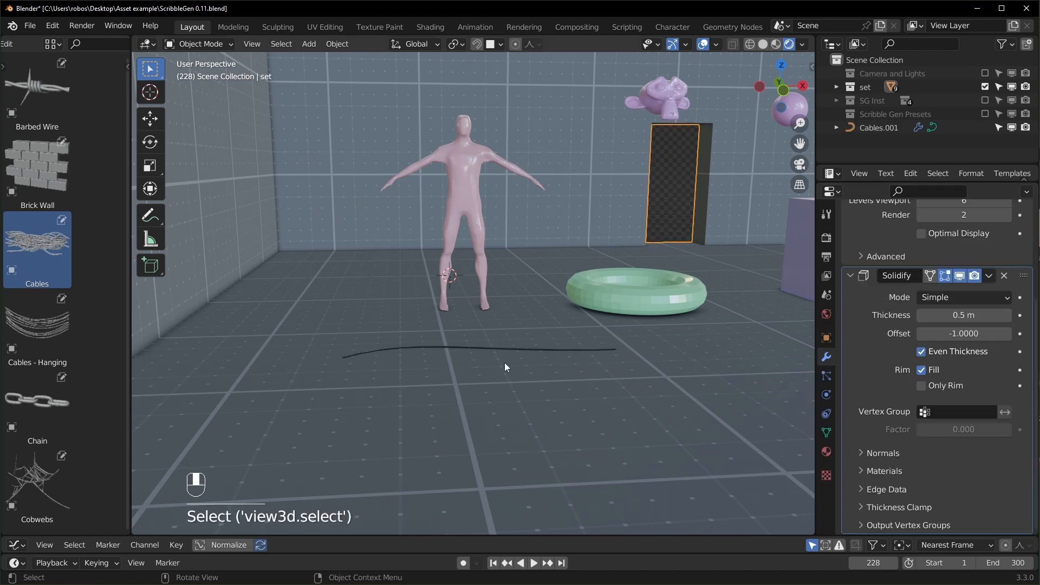
pyautogui.click(464, 353)
pyautogui.press('g')
pyautogui.press('z')
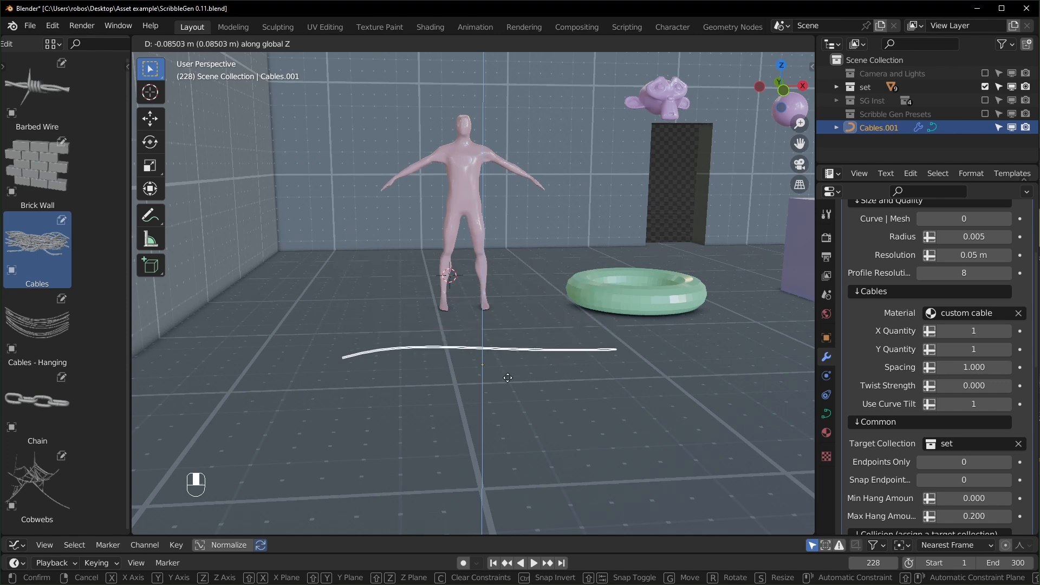
pyautogui.rightClick(511, 308)
# Increase the Radius of Cables.001 to about 0.118 and view the thickened cable up close.
pyautogui.scroll(3, 843, 298)
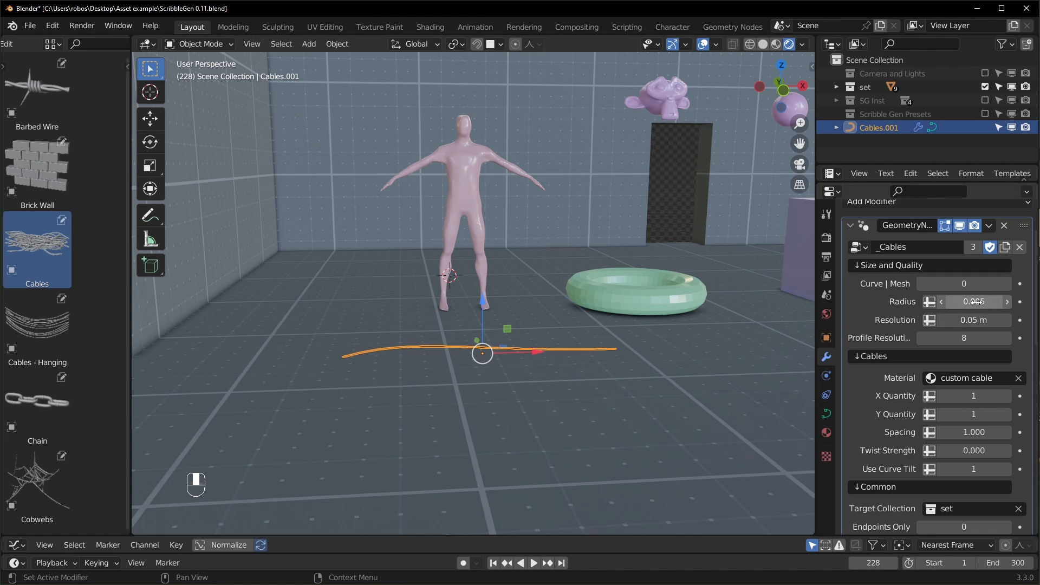
pyautogui.keyDown('shift'); pyautogui.moveTo(981, 302); pyautogui.dragTo(1024, 302); pyautogui.keyUp('shift')
pyautogui.scroll(2, 492, 351)
pyautogui.moveTo(492, 351); pyautogui.dragTo(492, 386, button='middle')
pyautogui.click(571, 349)
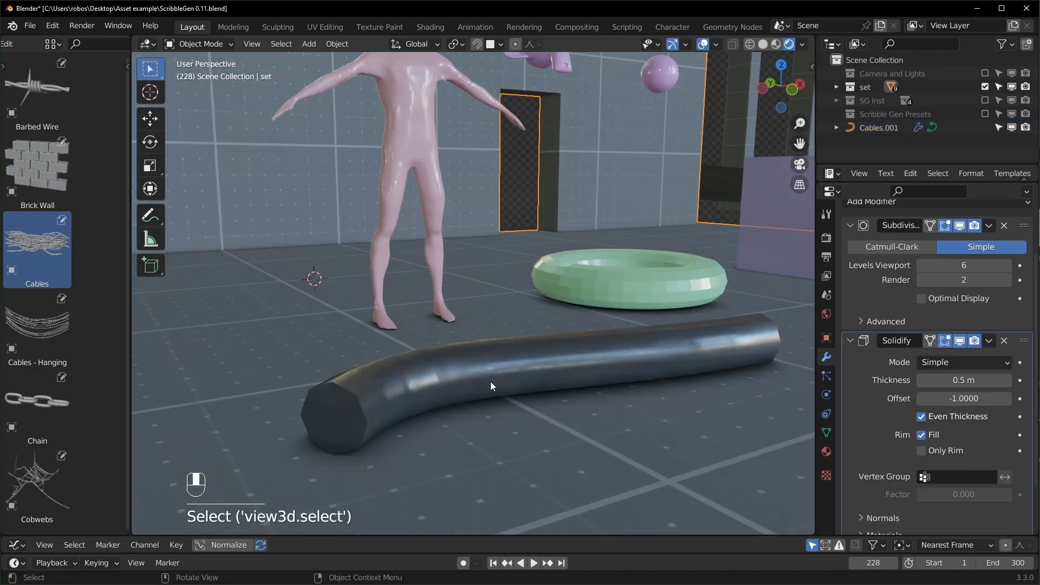
# Compare the thick cable with collision on and off, leaving Enable Collision at 0.
pyautogui.click(518, 370)
pyautogui.scroll(-4, 867, 439)
pyautogui.scroll(-4, 921, 477)
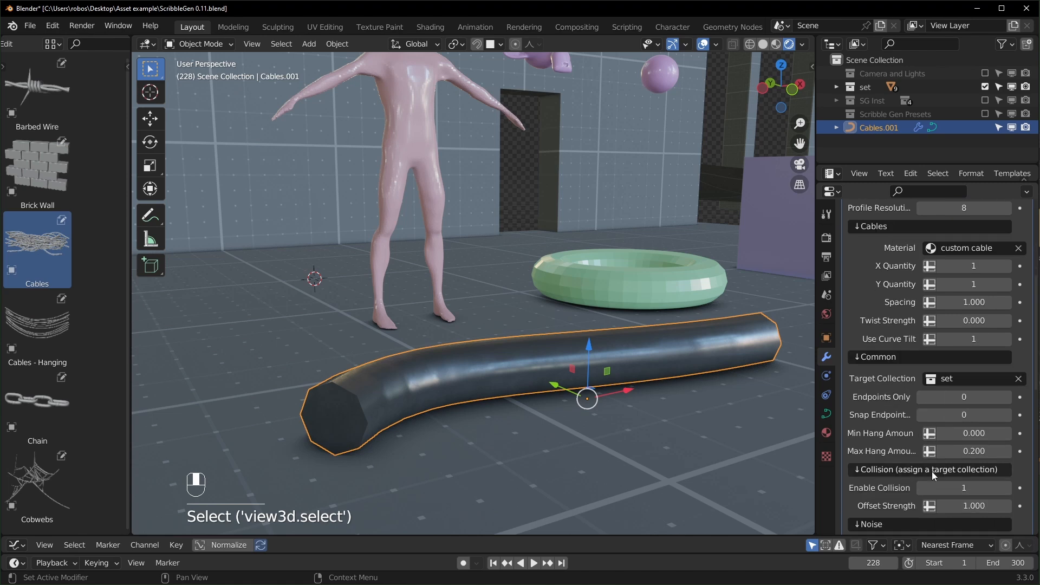
pyautogui.click(925, 488)
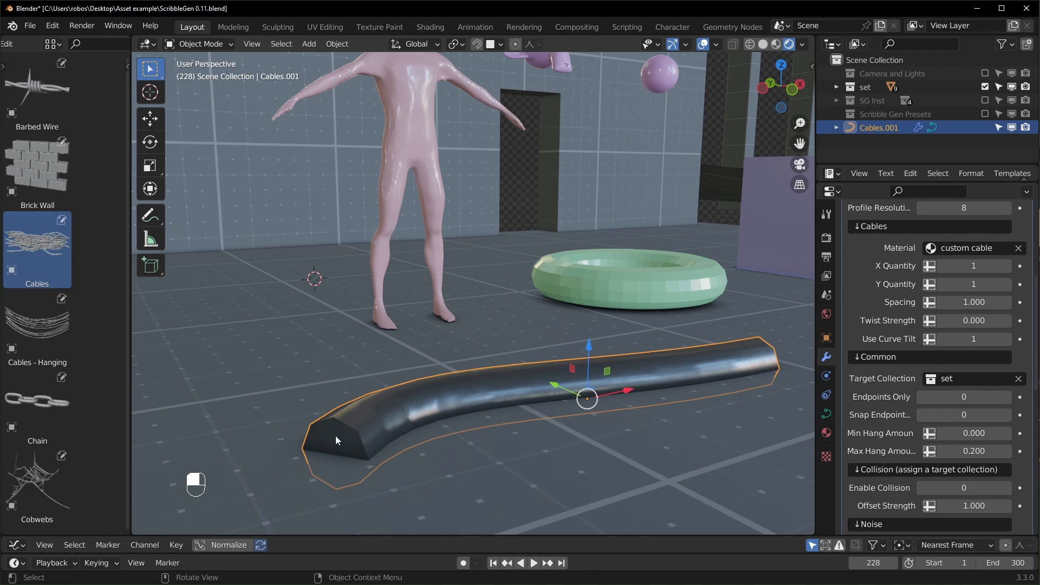
pyautogui.click(1005, 488)
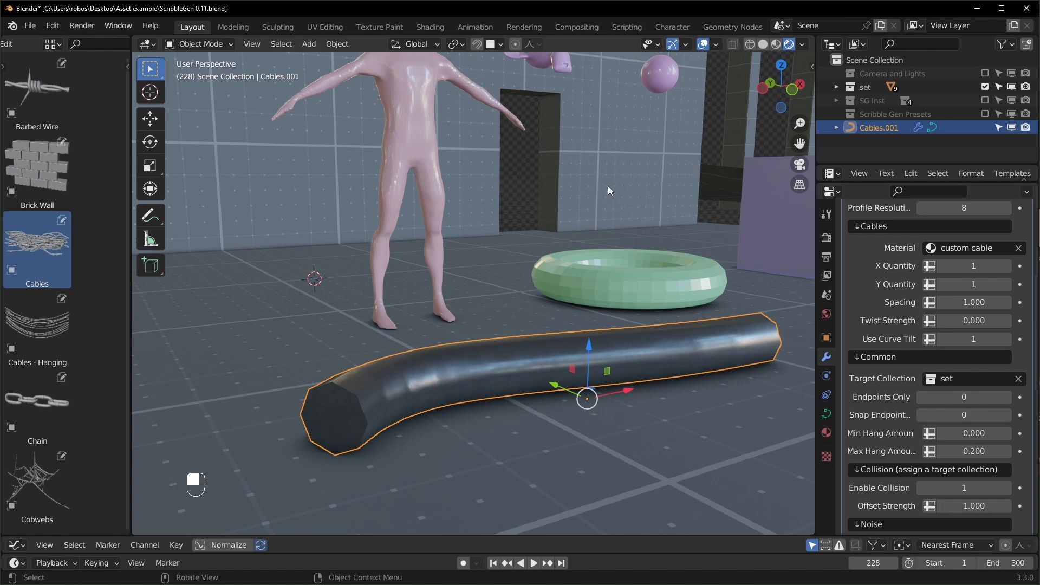
pyautogui.moveTo(971, 504)
pyautogui.keyDown('shift'); pyautogui.mouseDown()
pyautogui.moveTo(1013, 504)
pyautogui.moveTo(982, 505)
pyautogui.mouseUp(); pyautogui.keyUp('shift')
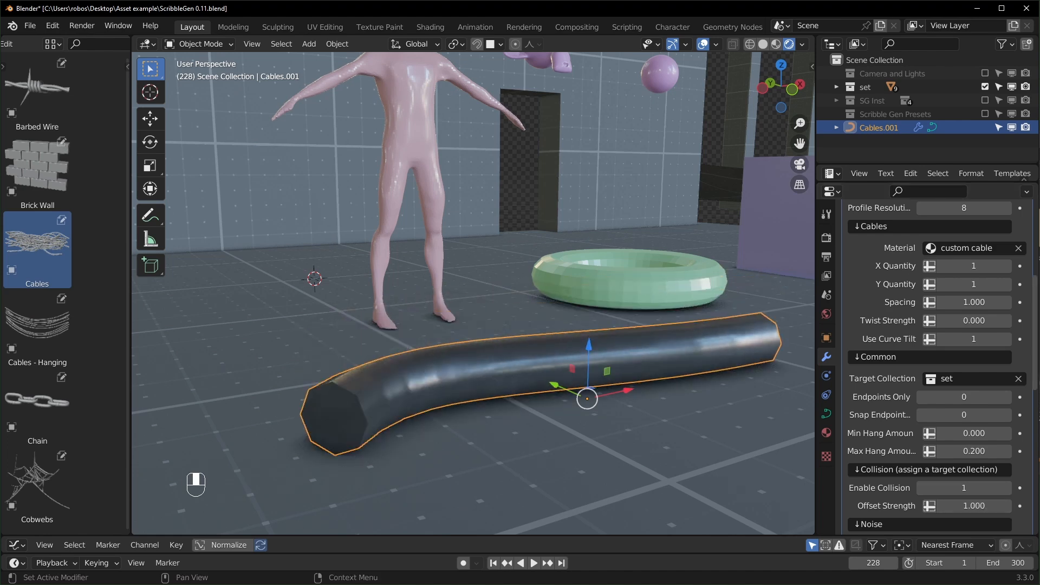
pyautogui.click(922, 488)
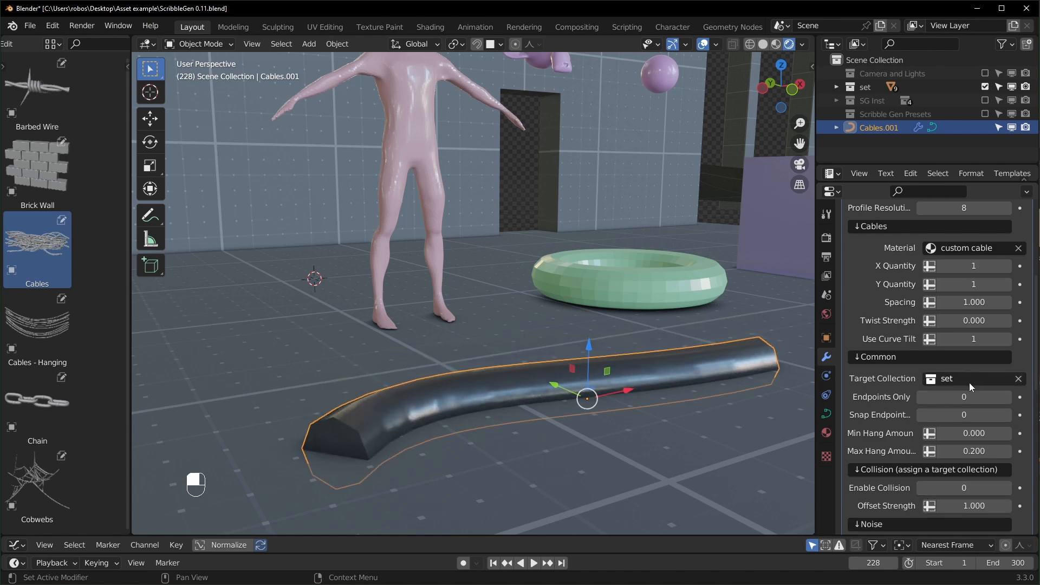
# Set Snap Endpoints to 1 for the cable and check its ends near the wall.
pyautogui.click(1007, 415)
pyautogui.moveTo(544, 419); pyautogui.dragTo(379, 343, button='middle')
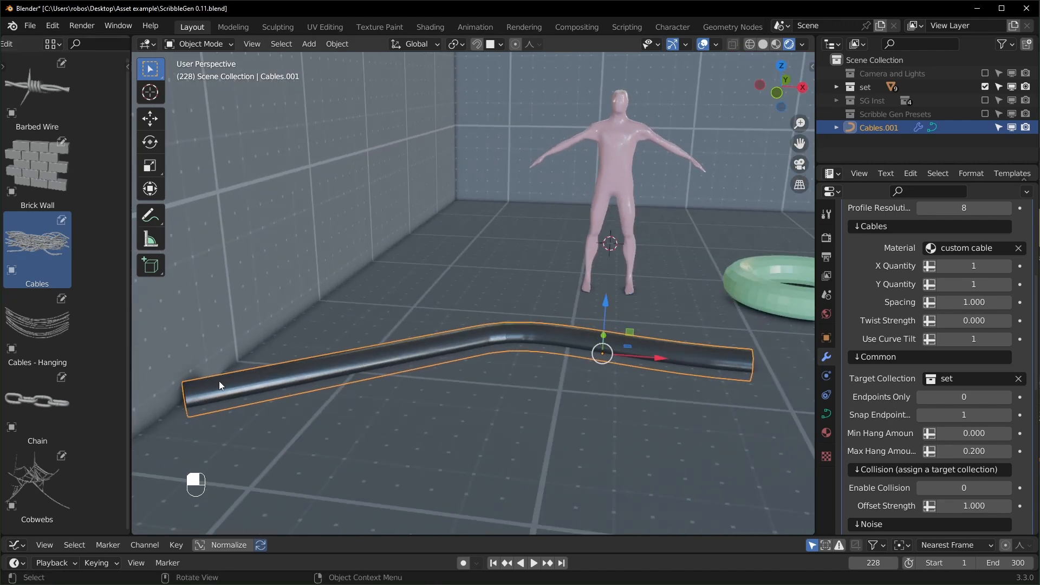
pyautogui.moveTo(349, 362); pyautogui.dragTo(398, 330, button='middle')
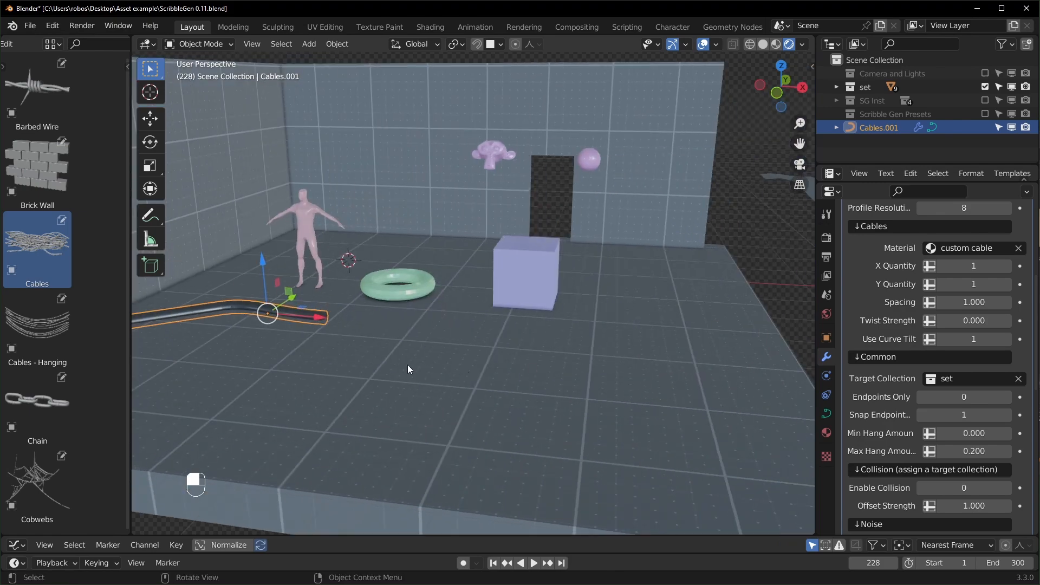
# Raise the cable straight up off the floor to about the human figure's chest height.
pyautogui.keyDown('shift'); pyautogui.moveTo(332, 358); pyautogui.dragTo(578, 368, button='middle'); pyautogui.keyUp('shift')
pyautogui.scroll(2, 578, 368)
pyautogui.keyDown('shift'); pyautogui.moveTo(591, 325); pyautogui.dragTo(593, 369, button='middle'); pyautogui.keyUp('shift')
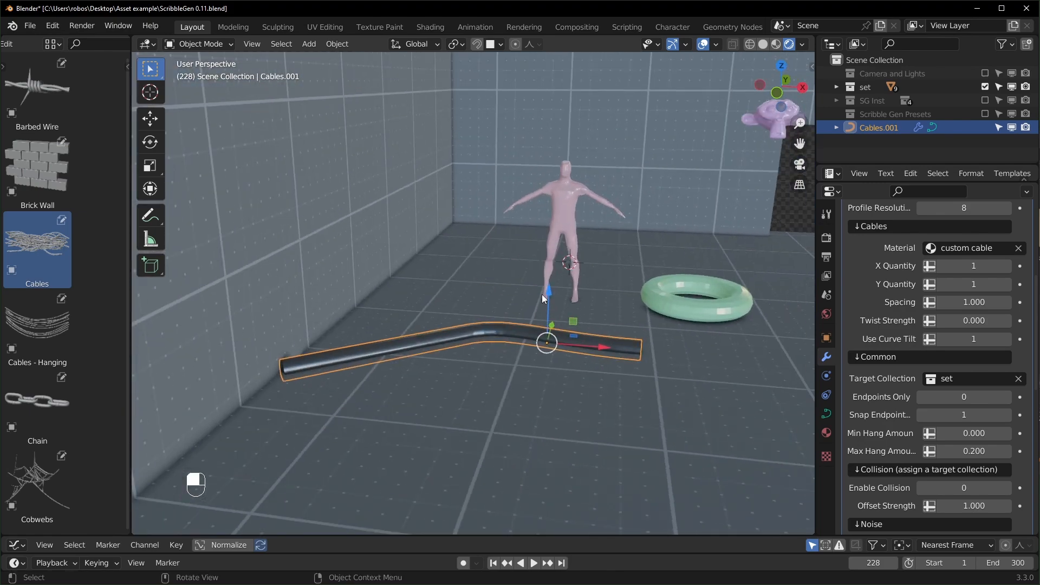
pyautogui.moveTo(545, 290); pyautogui.dragTo(576, 161)
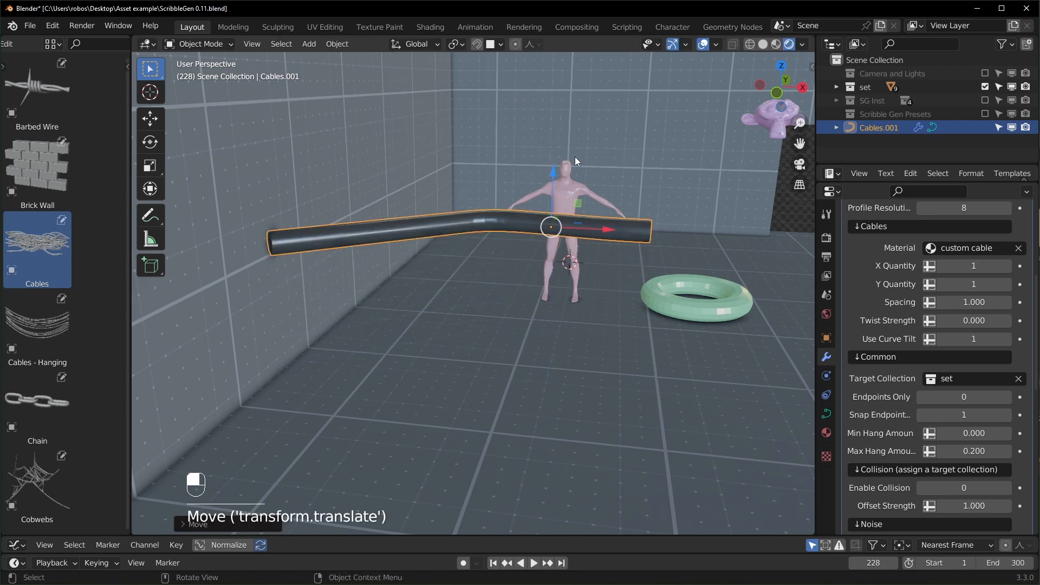
# In top view, move and rotate the cable so it spans the two walls at the room's back corner.
pyautogui.press('KP_7')
pyautogui.scroll(-4, 574, 158)
pyautogui.keyDown('shift'); pyautogui.moveTo(558, 208); pyautogui.dragTo(545, 261, button='middle'); pyautogui.keyUp('shift')
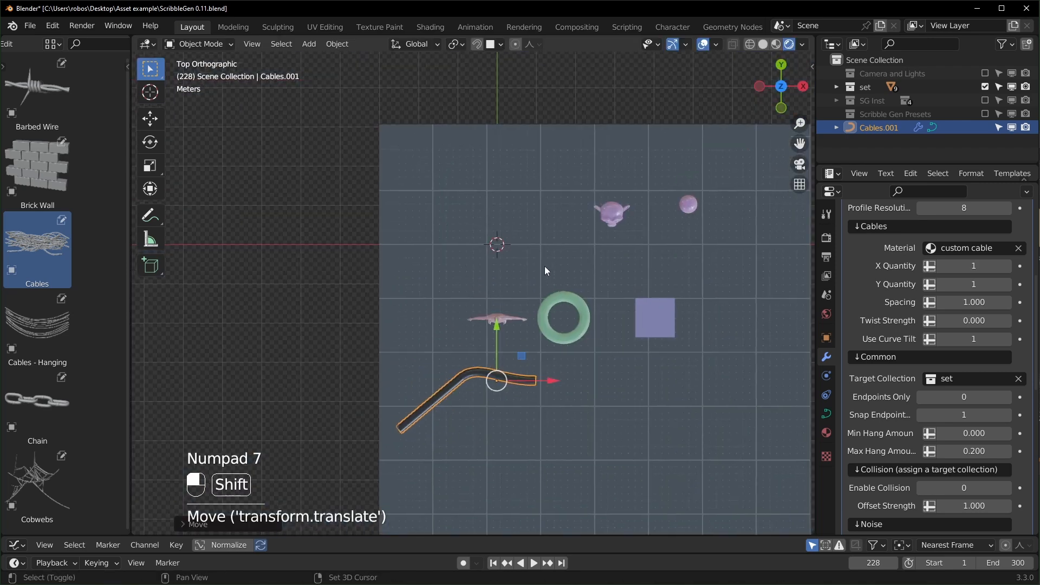
pyautogui.press('g')
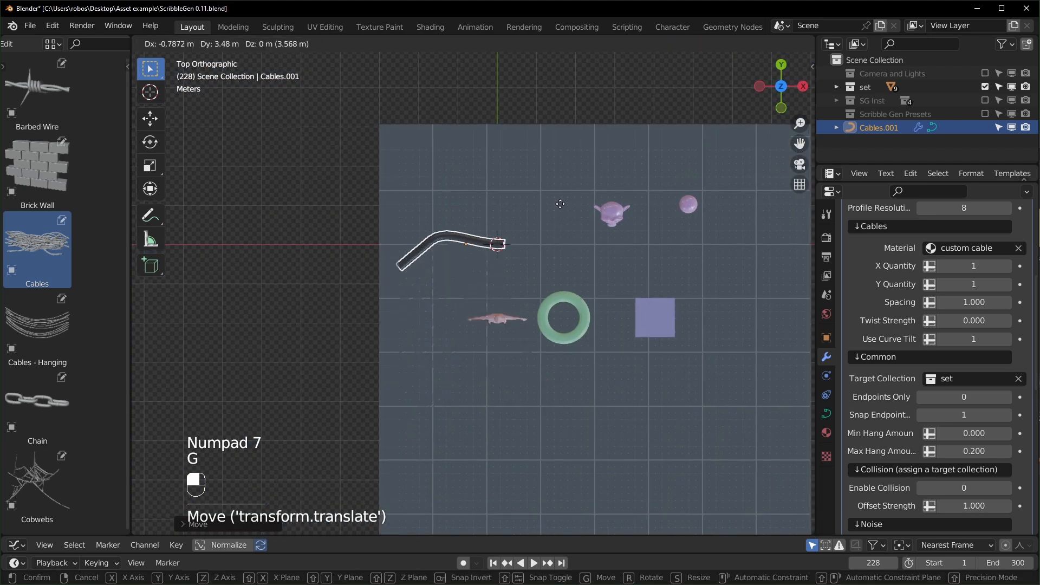
pyautogui.click(552, 283)
pyautogui.press('r')
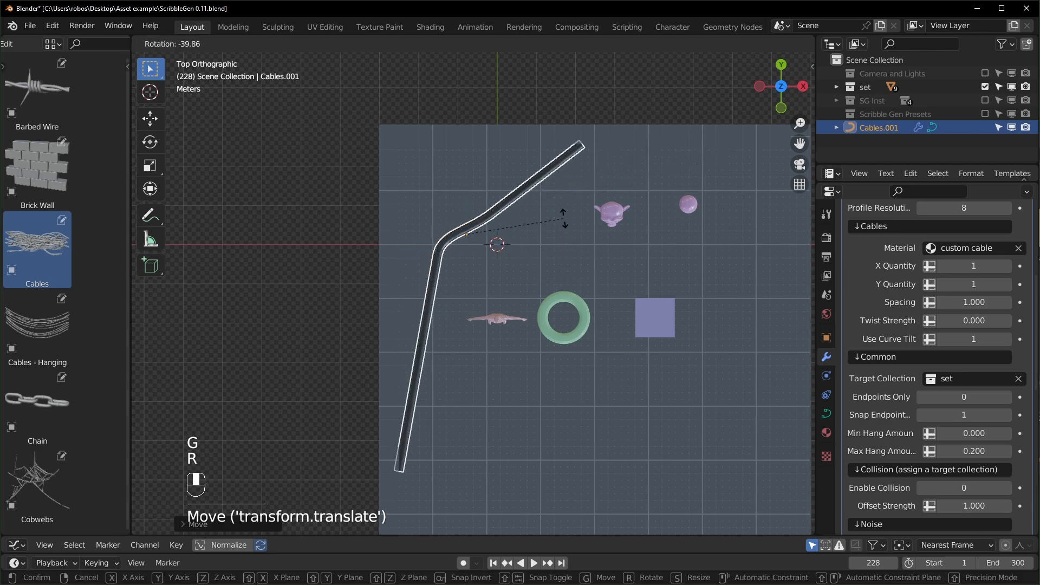
pyautogui.click(567, 268)
pyautogui.press('g')
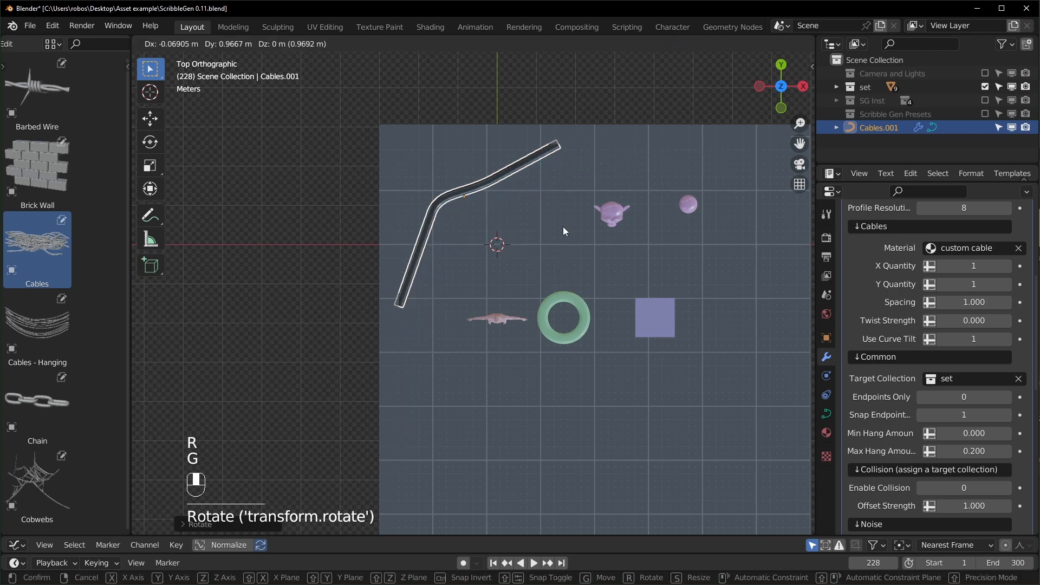
pyautogui.click(563, 227)
# Deselect the cable and inspect how its two ends meet the corner walls.
pyautogui.scroll(3, 560, 255)
pyautogui.moveTo(560, 255); pyautogui.dragTo(518, 306, button='middle')
pyautogui.scroll(5, 507, 312)
pyautogui.scroll(-2, 517, 304)
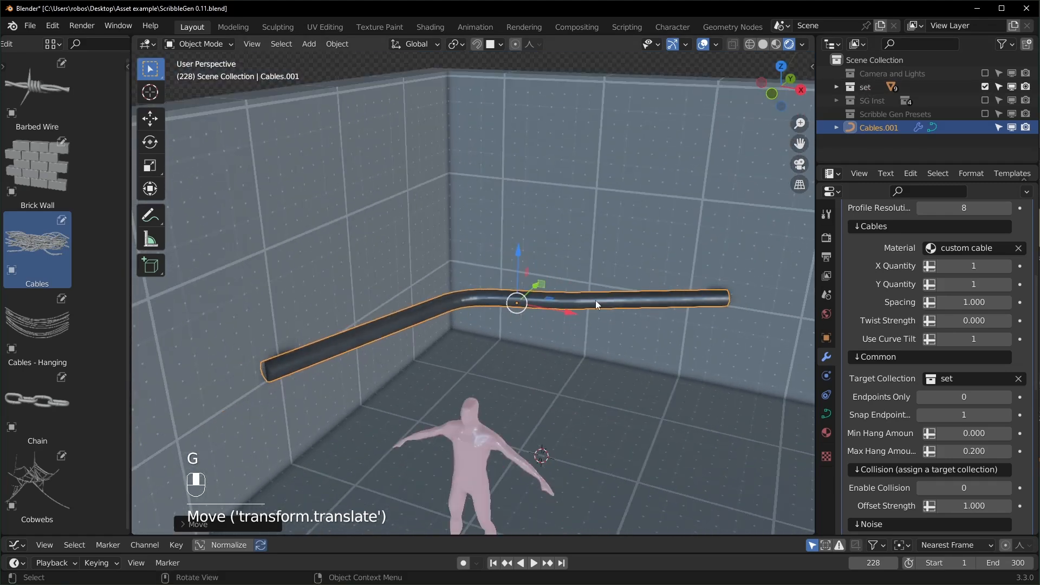
pyautogui.moveTo(252, 334); pyautogui.dragTo(249, 328, button='middle')
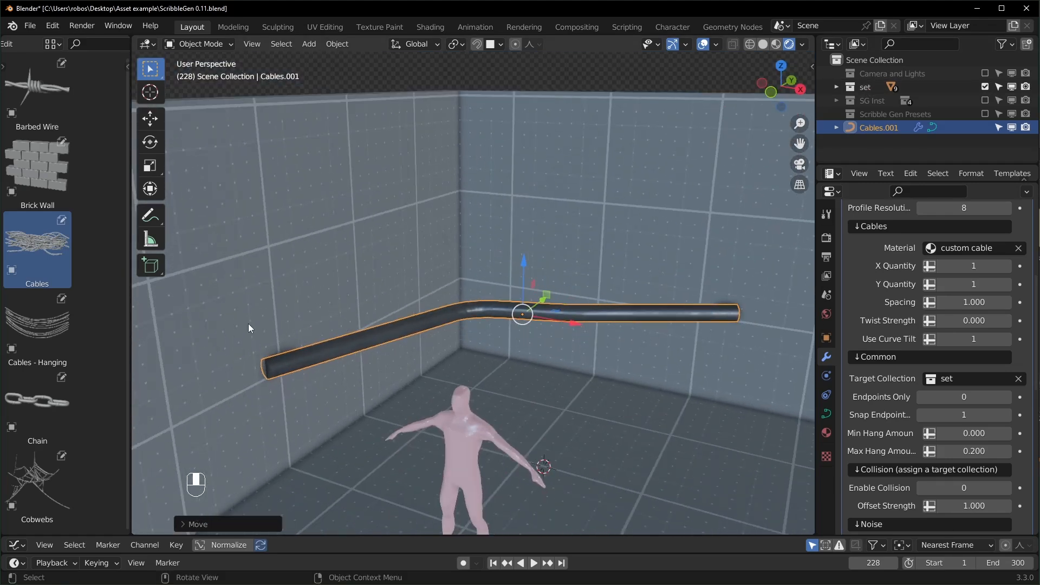
pyautogui.click(524, 68)
pyautogui.scroll(2, 678, 199)
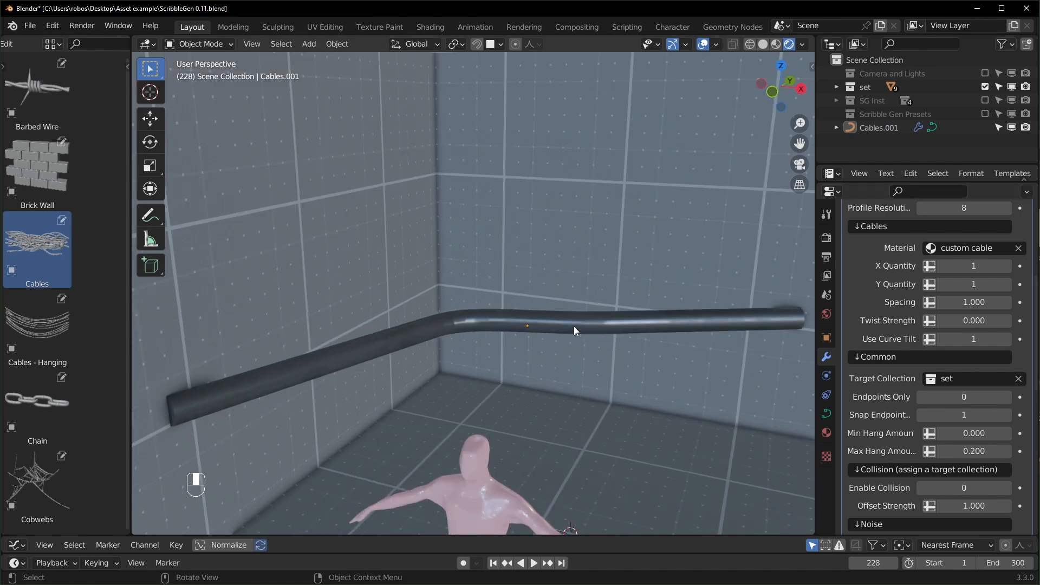
# Delete all points of Cables.001 and, with Endpoints Only at 1, draw a looping curve across the corner from wall to wall.
pyautogui.press('Tab')
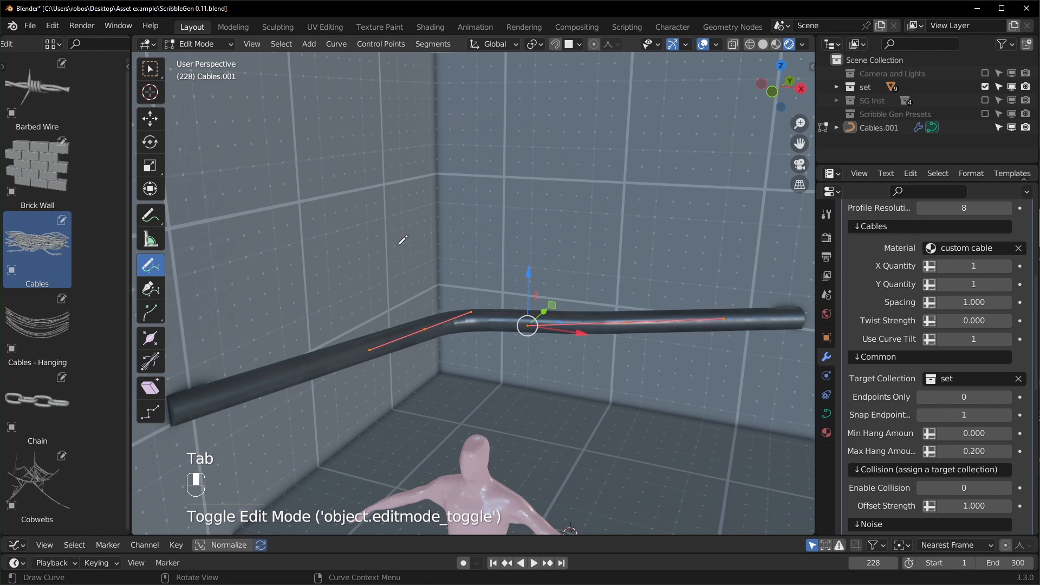
pyautogui.hotkey('ctrl', 'z')
pyautogui.press('a')
pyautogui.press('x')
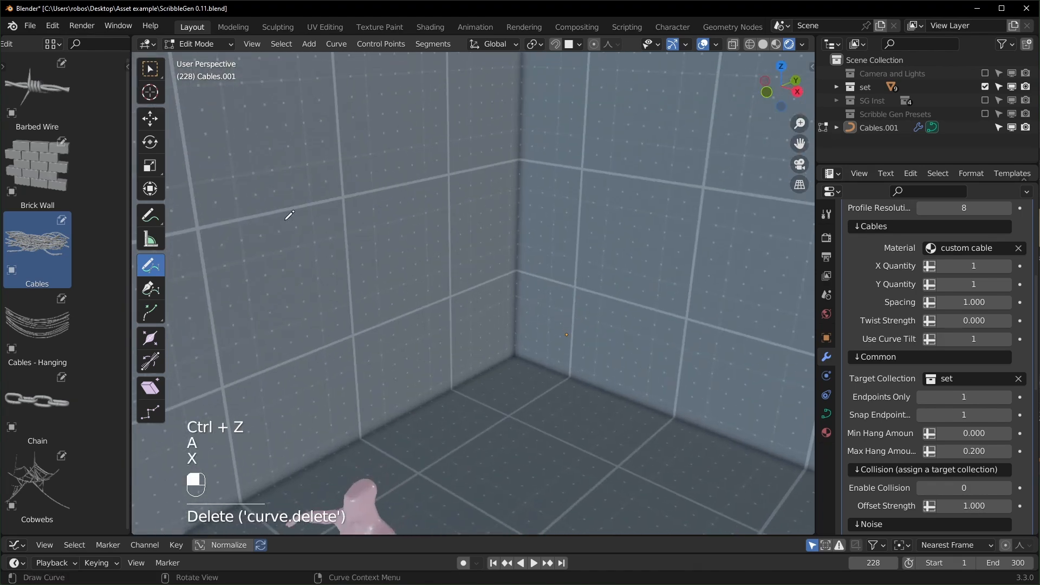
pyautogui.moveTo(218, 181)
pyautogui.mouseDown()
pyautogui.moveTo(294, 219)
pyautogui.moveTo(574, 228)
pyautogui.moveTo(495, 267)
pyautogui.moveTo(461, 217)
pyautogui.moveTo(680, 246)
pyautogui.moveTo(757, 182)
pyautogui.mouseUp()
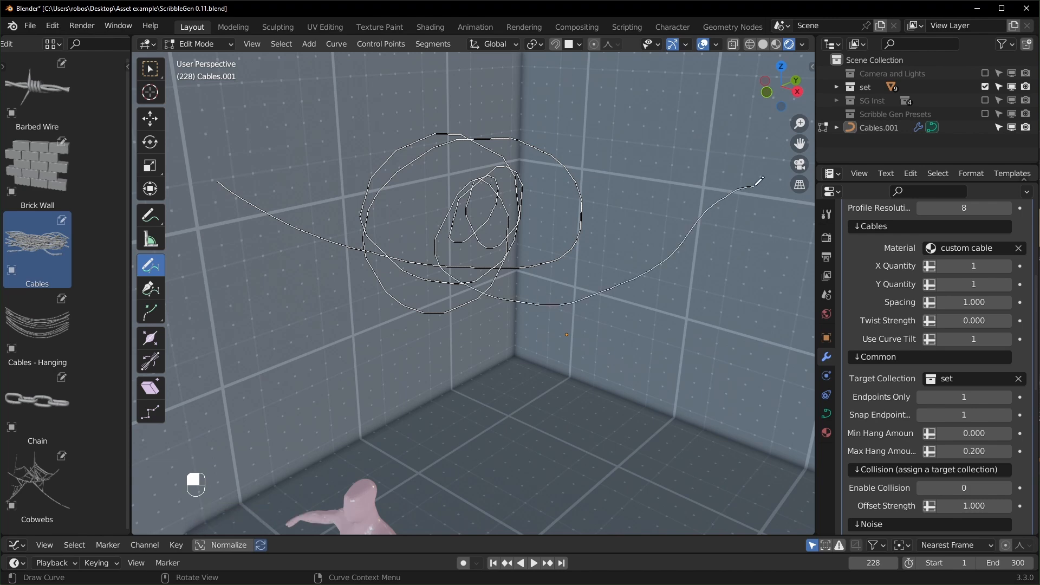
pyautogui.moveTo(758, 183); pyautogui.dragTo(757, 183)
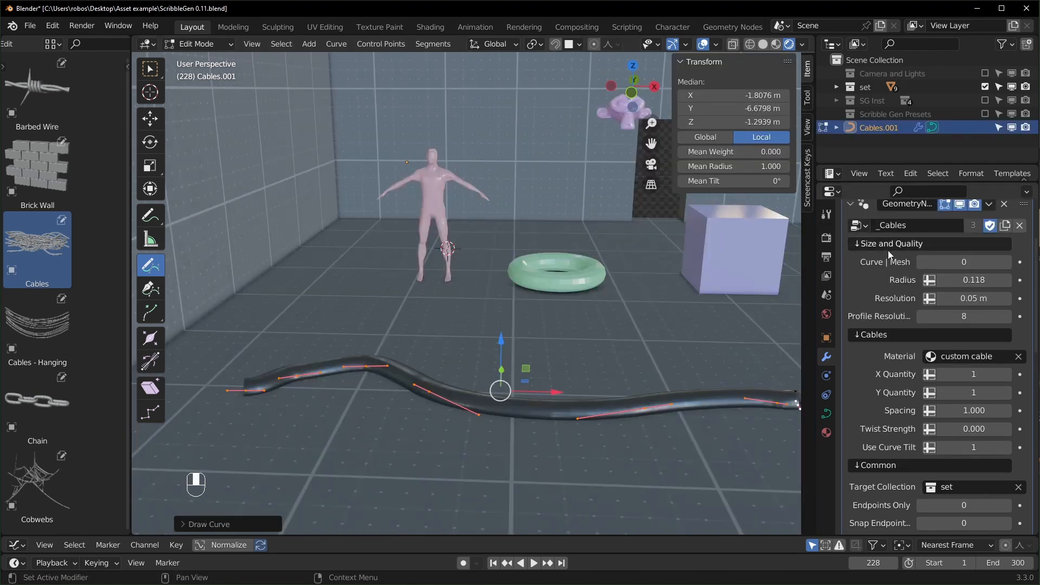
# Try adjusting the Radius of the wavy cable near the floor and check its shape.
pyautogui.keyDown('shift'); pyautogui.moveTo(977, 280); pyautogui.dragTo(999, 279); pyautogui.keyUp('shift')
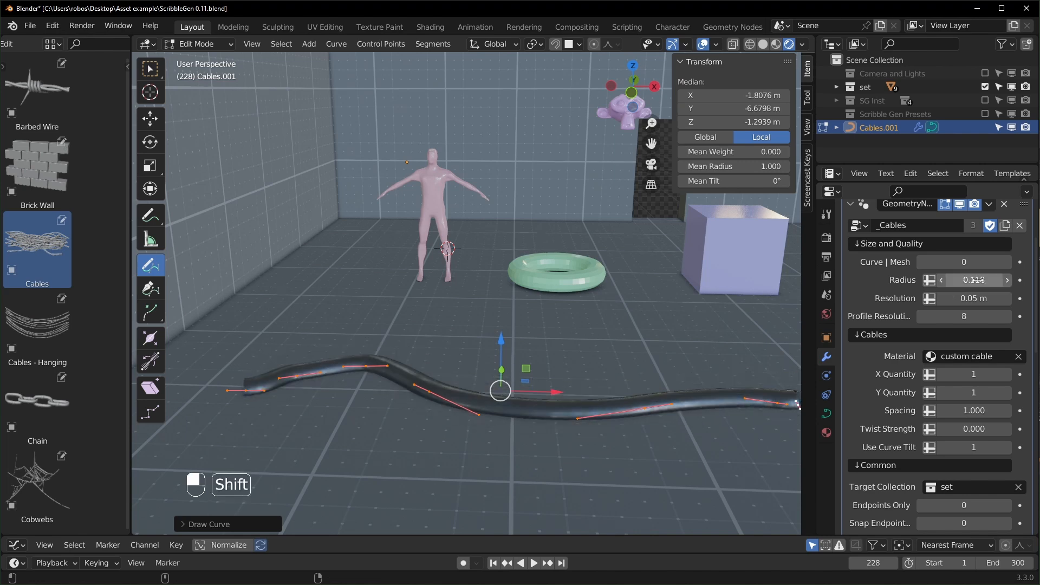
pyautogui.moveTo(550, 379); pyautogui.dragTo(529, 378, button='middle')
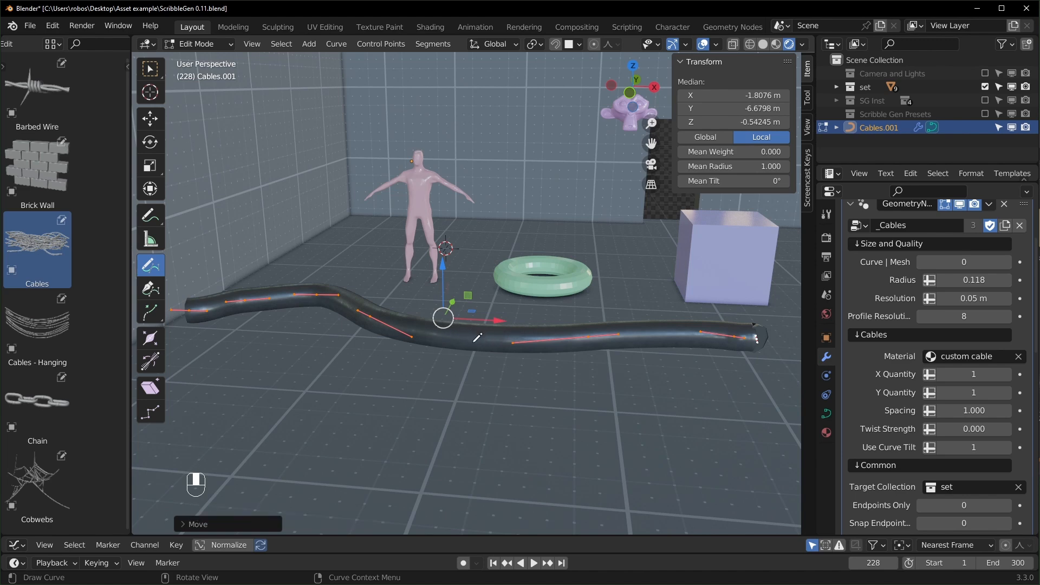
pyautogui.scroll(-10, 899, 399)
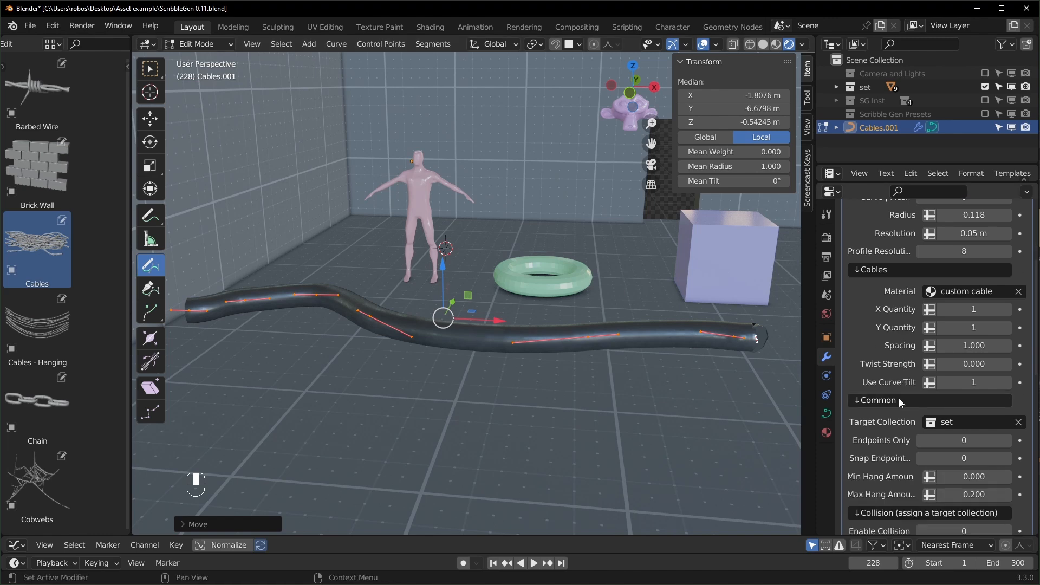
pyautogui.moveTo(953, 412)
pyautogui.keyDown('shift'); pyautogui.mouseDown()
pyautogui.moveTo(997, 412)
pyautogui.moveTo(953, 413)
pyautogui.mouseUp(); pyautogui.keyUp('shift')
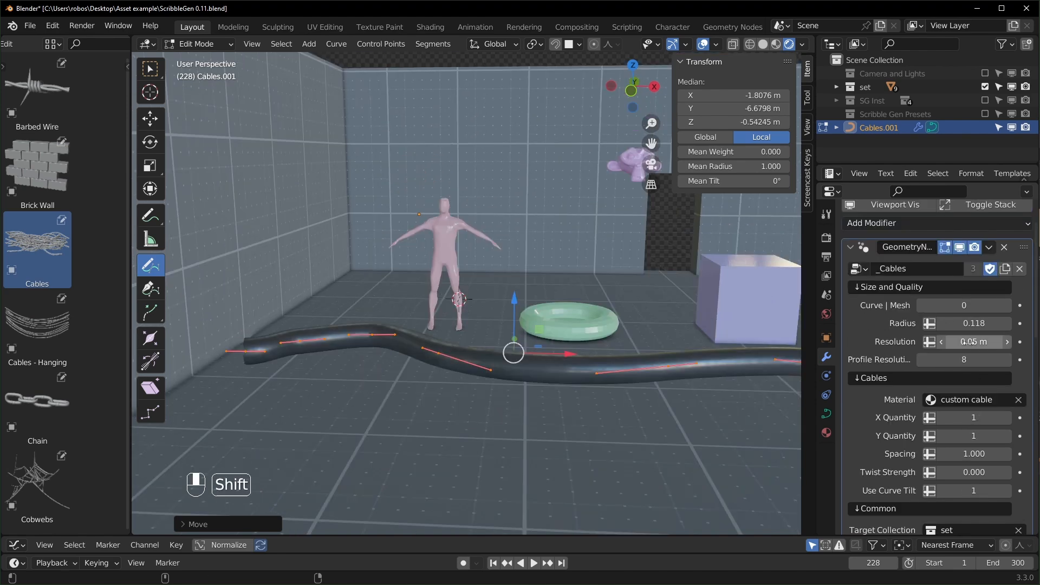
# Try a Resolution of 0.792 m on the wavy cable and set it back to 0.05 m.
pyautogui.keyDown('shift'); pyautogui.moveTo(968, 342); pyautogui.dragTo(983, 342); pyautogui.keyUp('shift')
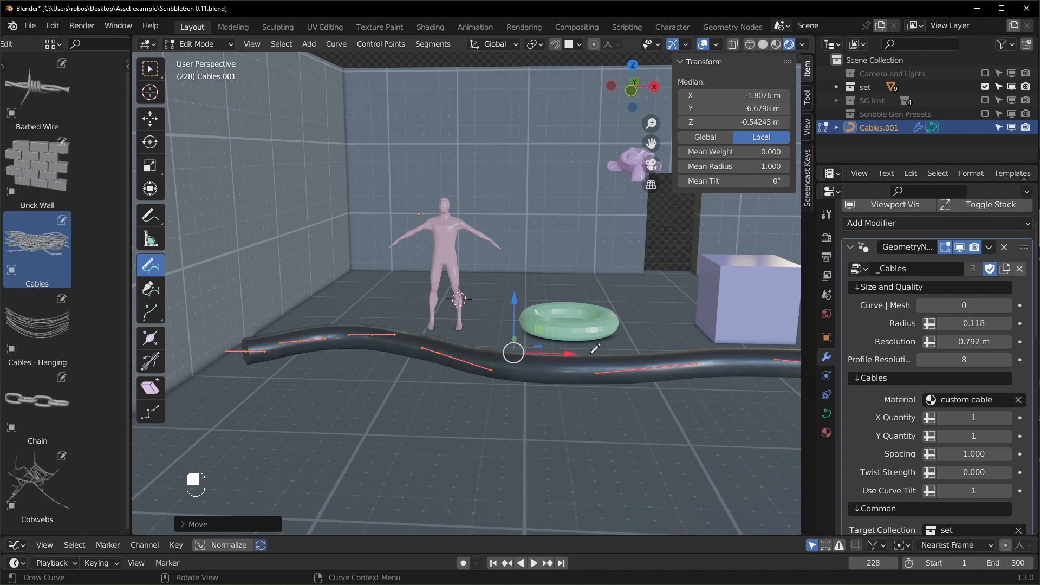
pyautogui.click(975, 342)
pyautogui.write('.05')
pyautogui.press('Return')
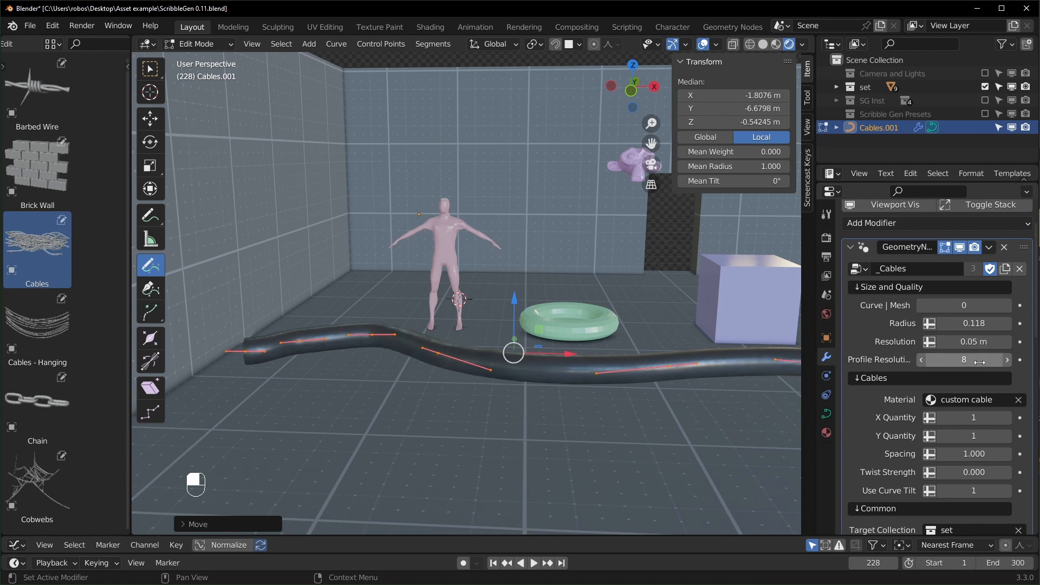
# View the cable's end face and set its Profile Resolution to 3.
pyautogui.scroll(-2, 605, 382)
pyautogui.moveTo(605, 382); pyautogui.dragTo(521, 368, button='middle')
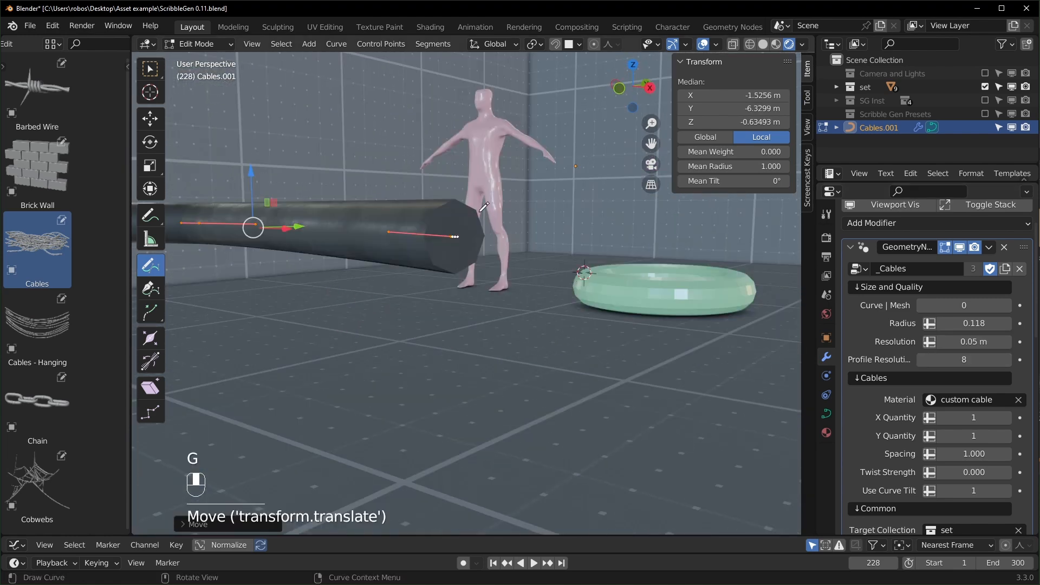
pyautogui.click(961, 360)
pyautogui.write('3')
pyautogui.press('Return')
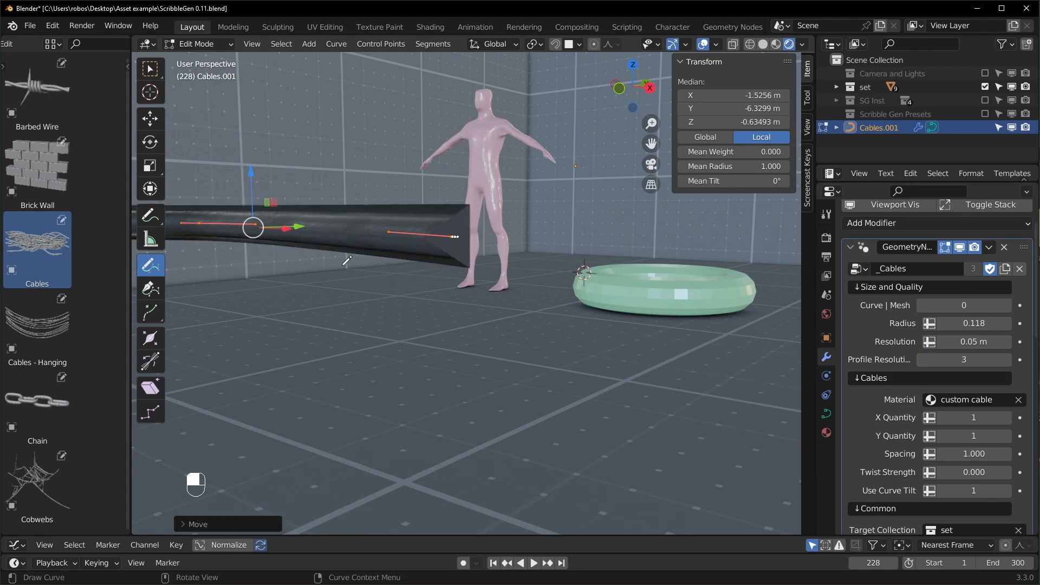
# Set the Profile Resolution to 8, return to Object Mode and frame the cable.
pyautogui.click(964, 359)
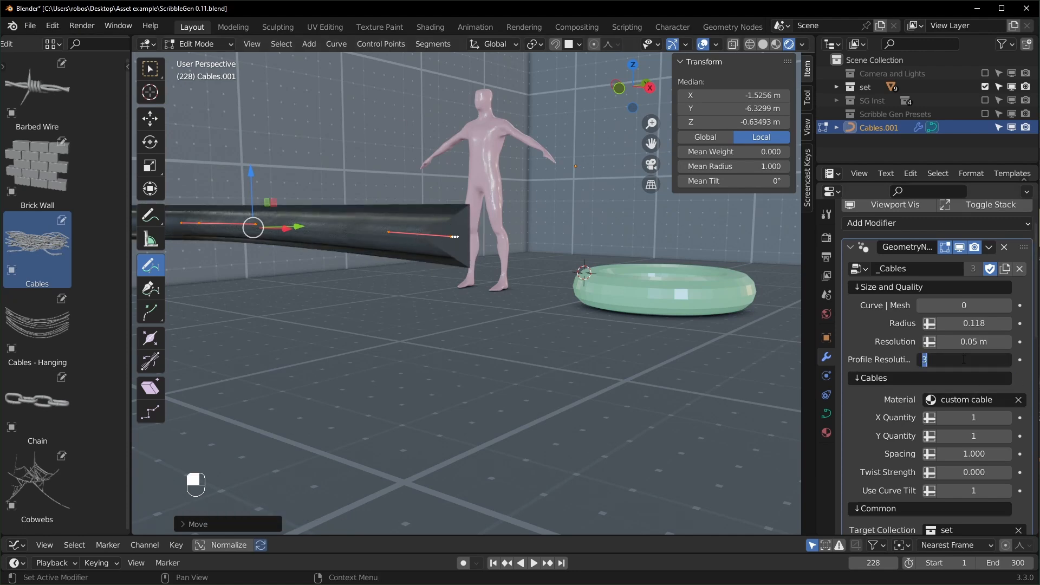
pyautogui.press('Return')
pyautogui.press('Tab')
pyautogui.press('n')
pyautogui.press('KP_Decimal')
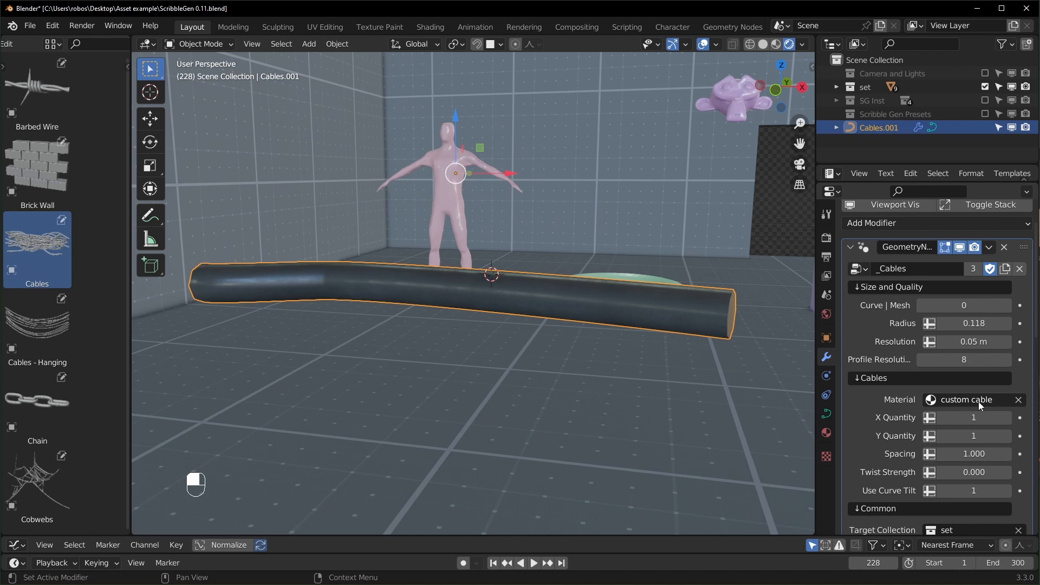
# Set the cable's X Quantity to 2 and view the doubled cable from its end.
pyautogui.click(1007, 417)
pyautogui.moveTo(742, 393); pyautogui.dragTo(665, 432, button='middle')
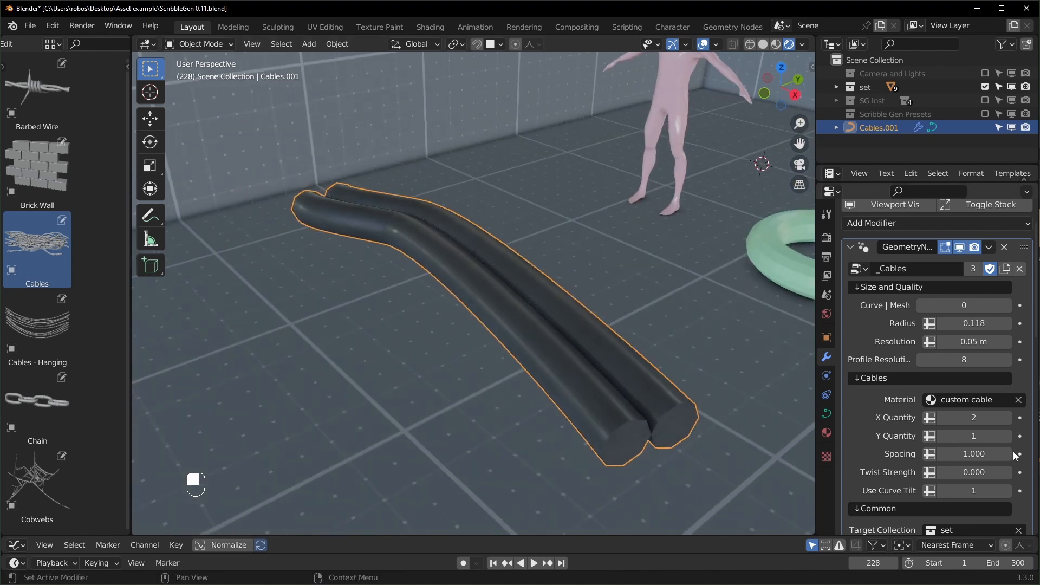
# Try an X Quantity of 3 on the cables, return it to 2 and set the Y Quantity to 2.
pyautogui.click(1009, 418)
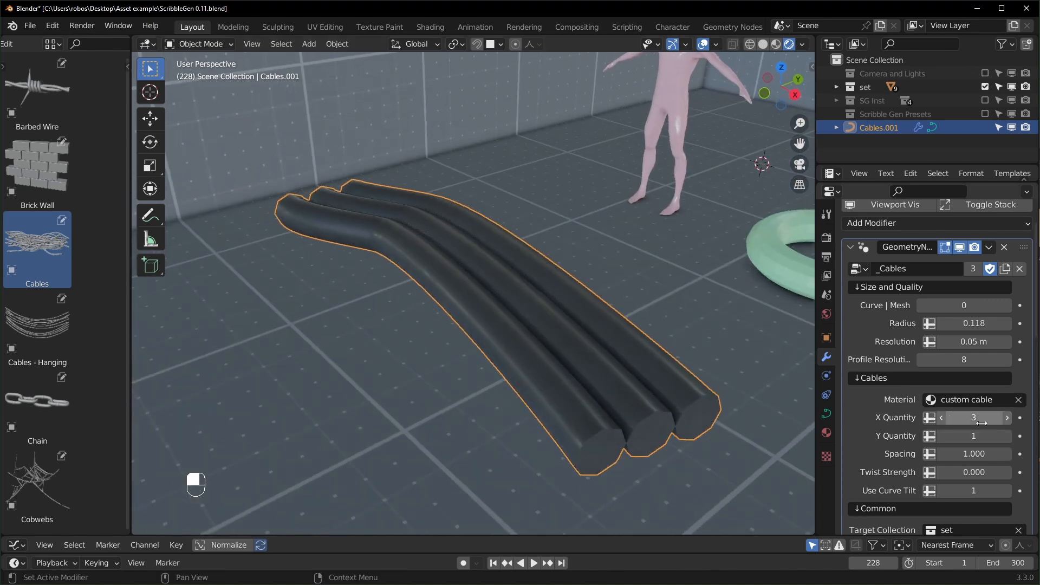
pyautogui.click(942, 417)
pyautogui.click(1009, 437)
pyautogui.moveTo(704, 422); pyautogui.dragTo(646, 304, button='middle')
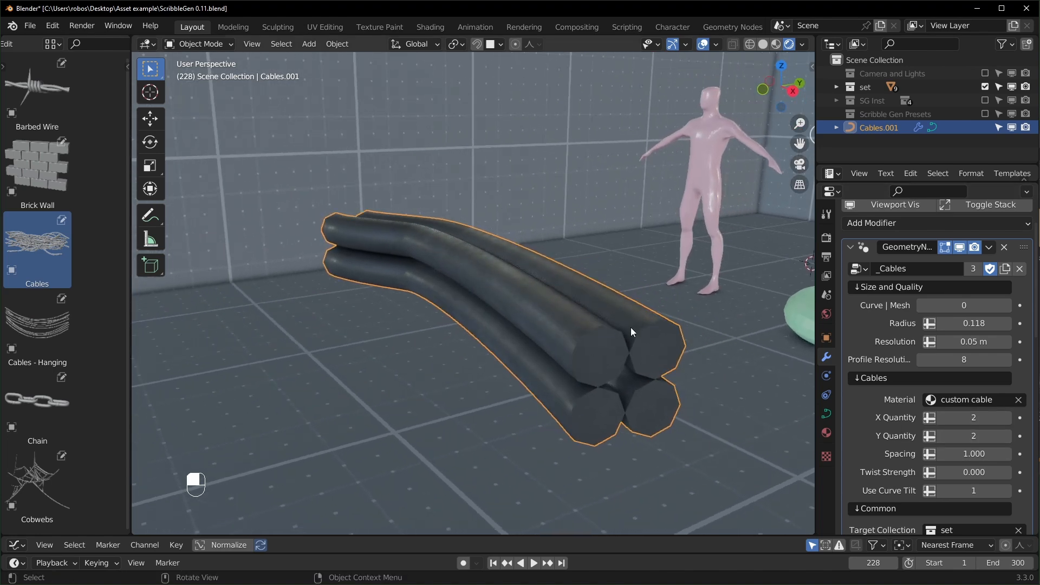
pyautogui.moveTo(647, 414); pyautogui.dragTo(733, 436, button='middle')
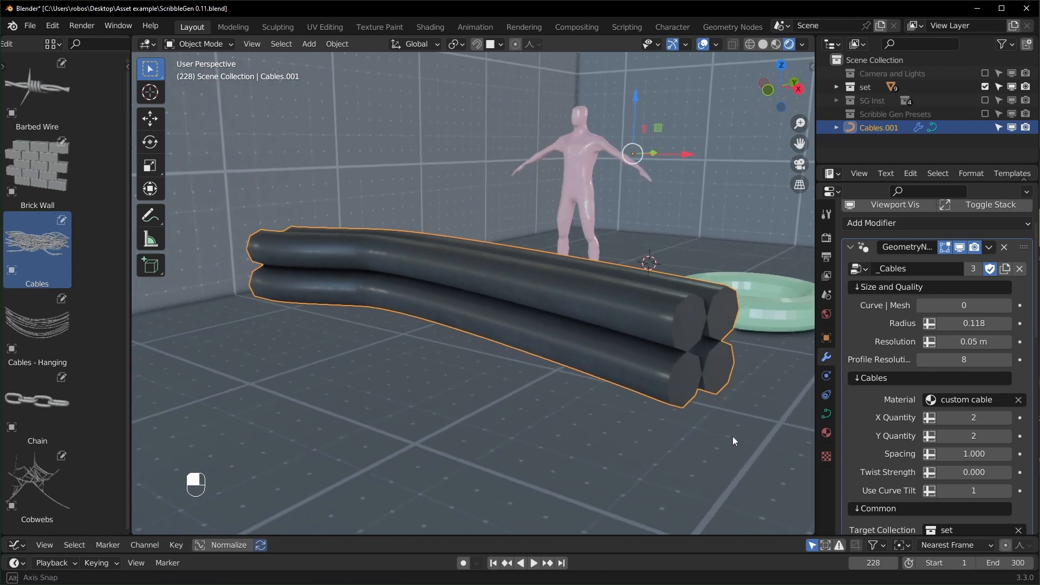
# Try a different Spacing between the four cables and cancel the change.
pyautogui.keyDown('shift'); pyautogui.moveTo(975, 454); pyautogui.dragTo(672, 476); pyautogui.keyUp('shift')
pyautogui.press('Escape')
pyautogui.moveTo(672, 476); pyautogui.dragTo(705, 477, button='middle')
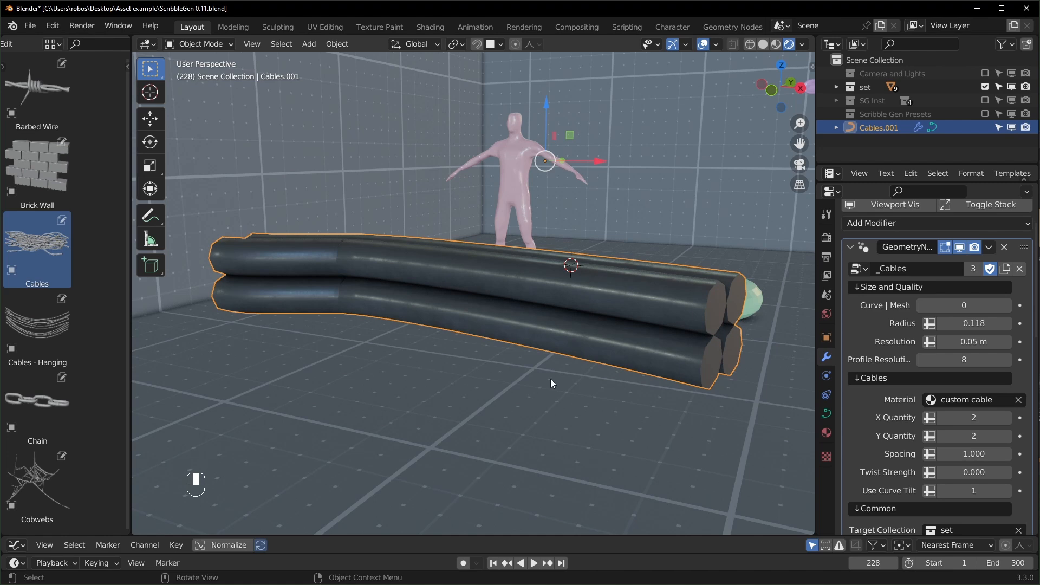
# Show the transform values, enter Edit Mode on the cables and select the curve's middle control point.
pyautogui.click(943, 490)
pyautogui.click(1006, 490)
pyautogui.press('n')
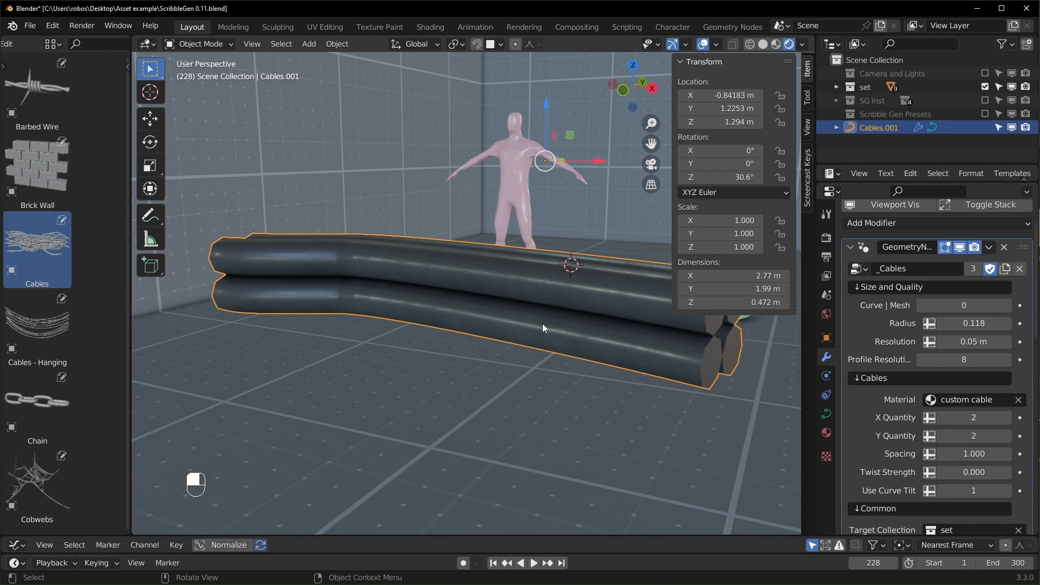
pyautogui.press('Tab')
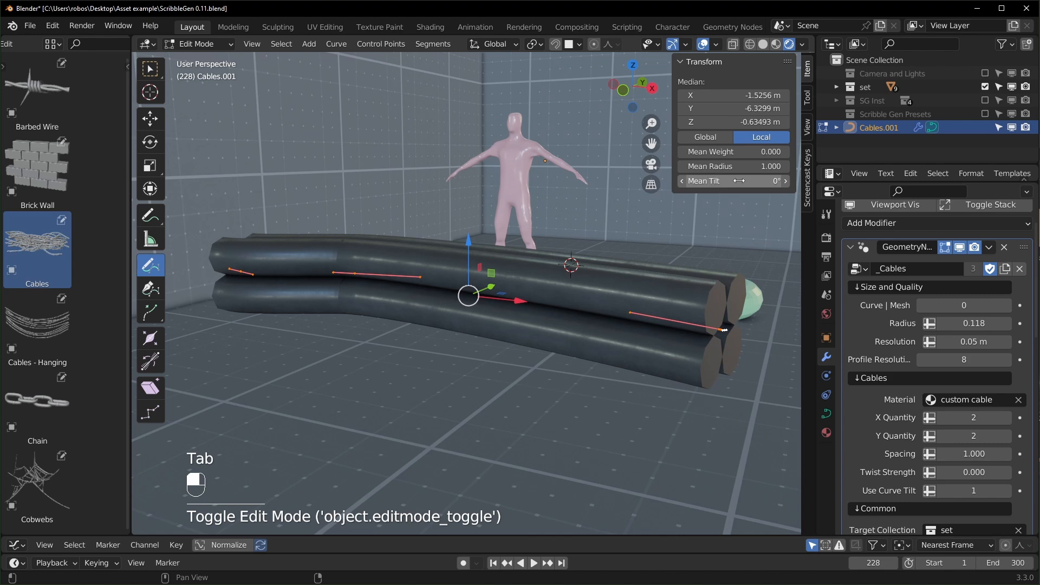
pyautogui.moveTo(718, 181)
pyautogui.mouseDown()
pyautogui.moveTo(780, 181)
pyautogui.moveTo(718, 181)
pyautogui.mouseUp()
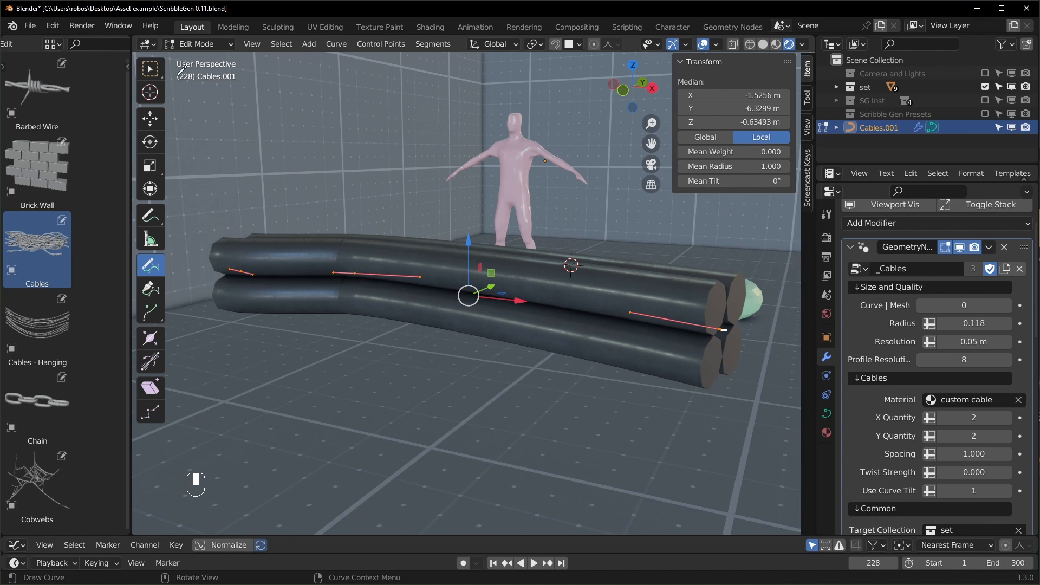
pyautogui.click(158, 72)
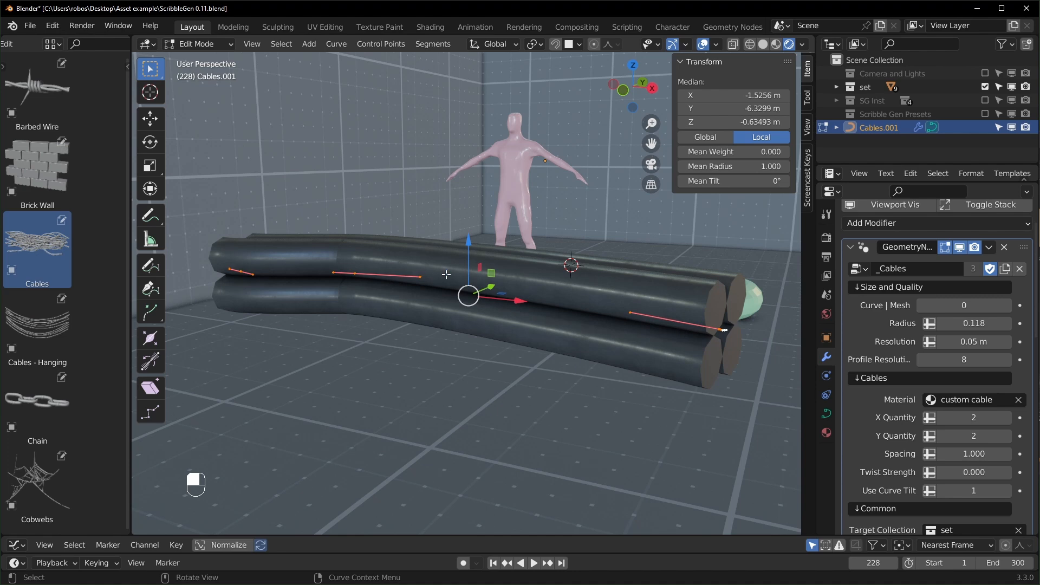
pyautogui.moveTo(333, 231); pyautogui.dragTo(416, 351)
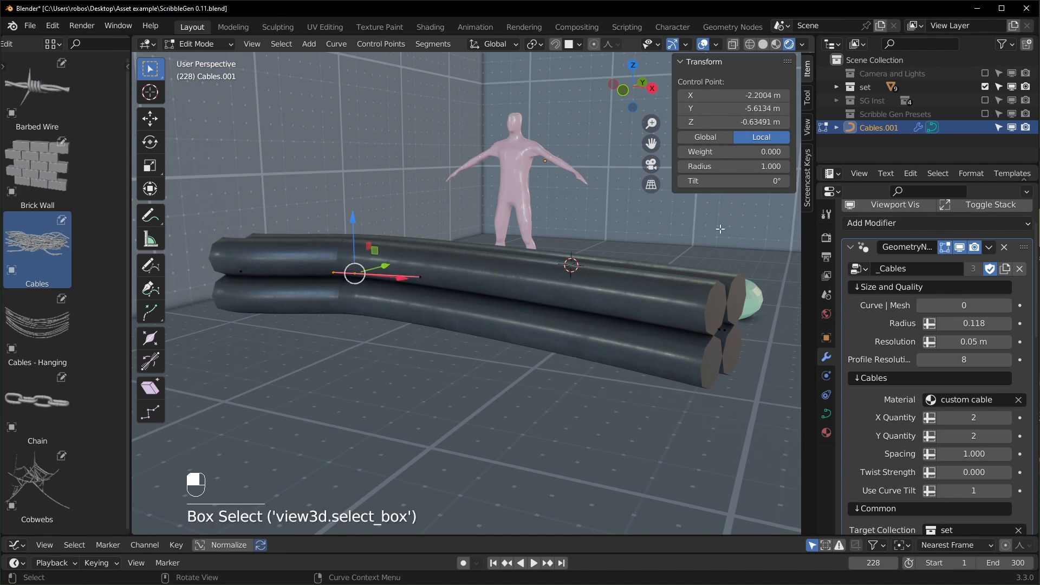
# Try tilting the middle control point to about 276° and cancel the tilt.
pyautogui.moveTo(737, 181)
pyautogui.mouseDown()
pyautogui.moveTo(780, 181)
pyautogui.moveTo(726, 181)
pyautogui.mouseUp()
pyautogui.rightClick(737, 181)
pyautogui.hotkey('ctrl', 't')
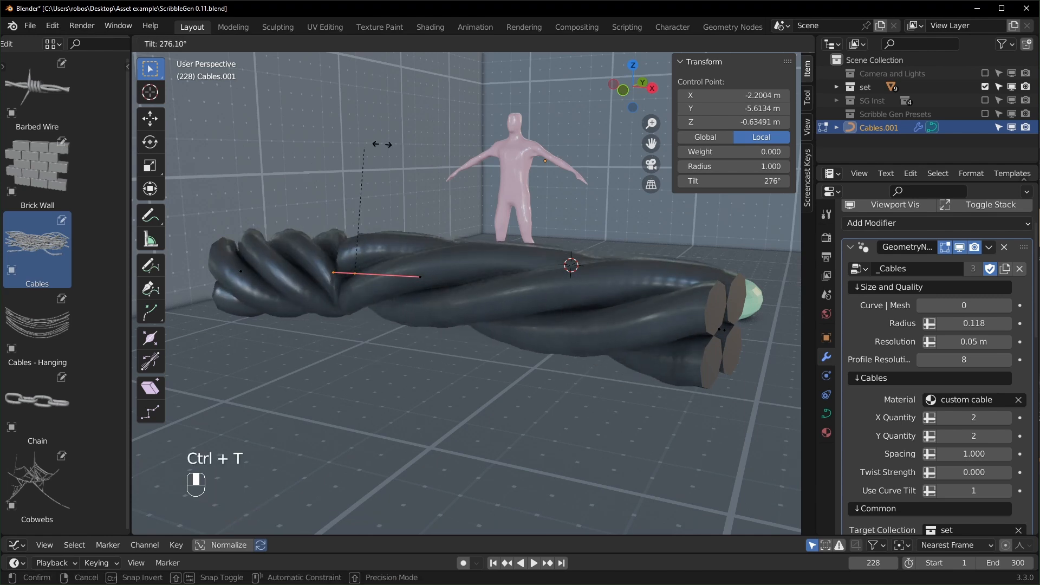
pyautogui.rightClick(382, 144)
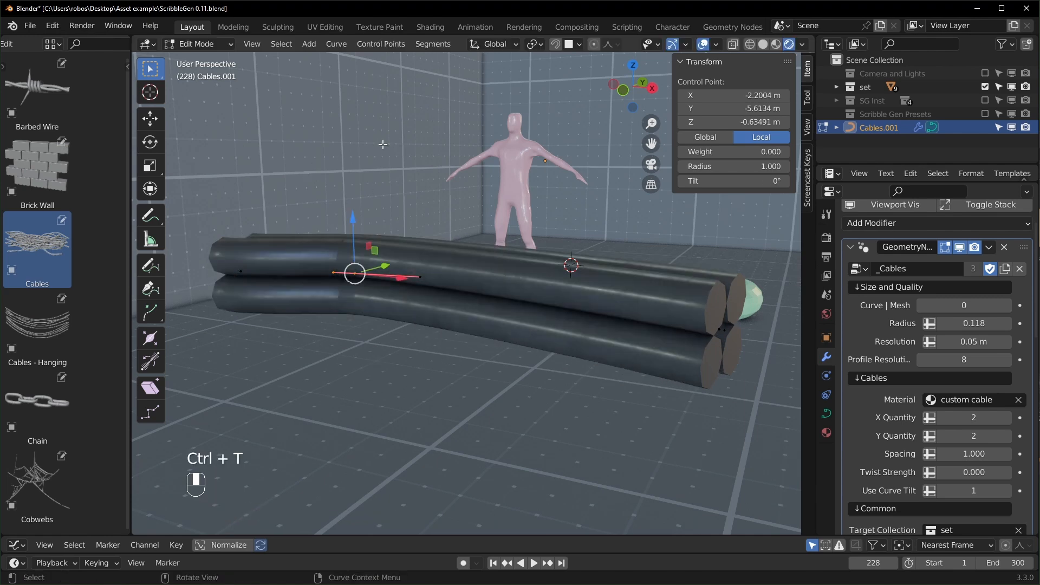
# Test the point's Tilt at about -101° with Use Curve Tilt at 0, cancel it and restore Use Curve Tilt to 1.
pyautogui.click(941, 490)
pyautogui.moveTo(732, 181); pyautogui.dragTo(699, 181)
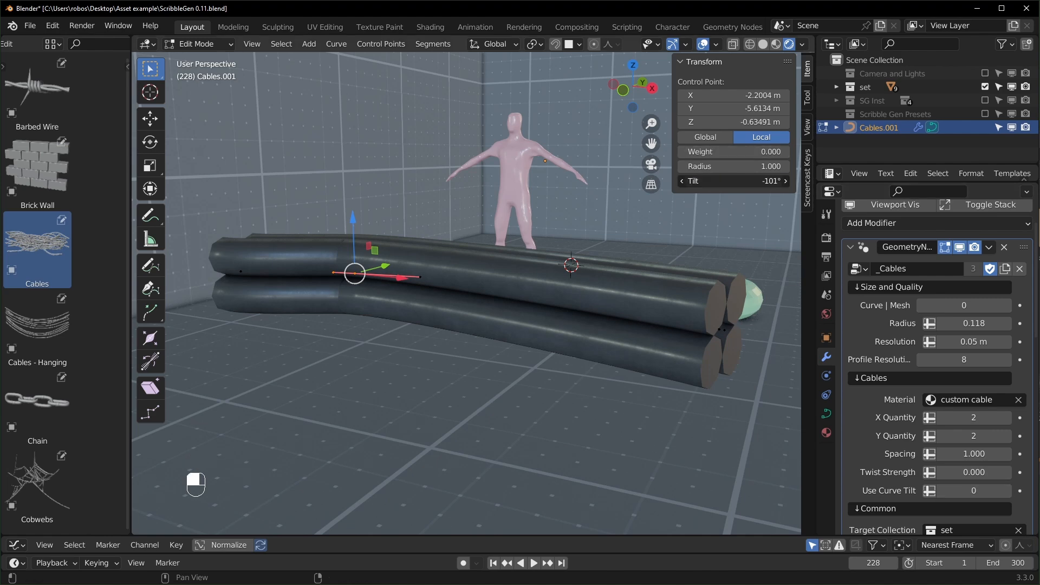
pyautogui.rightClick(730, 178)
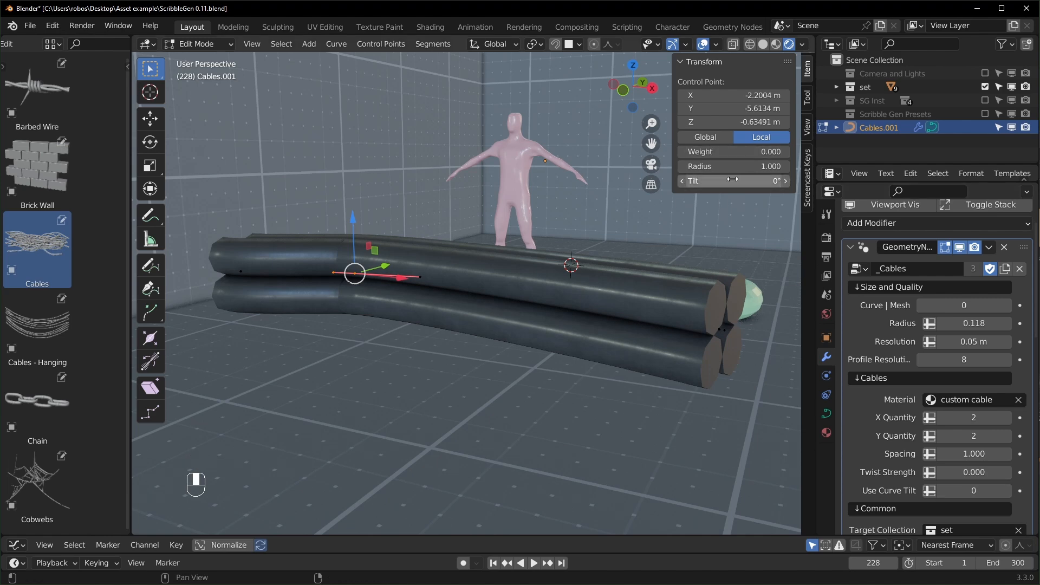
pyautogui.click(1006, 491)
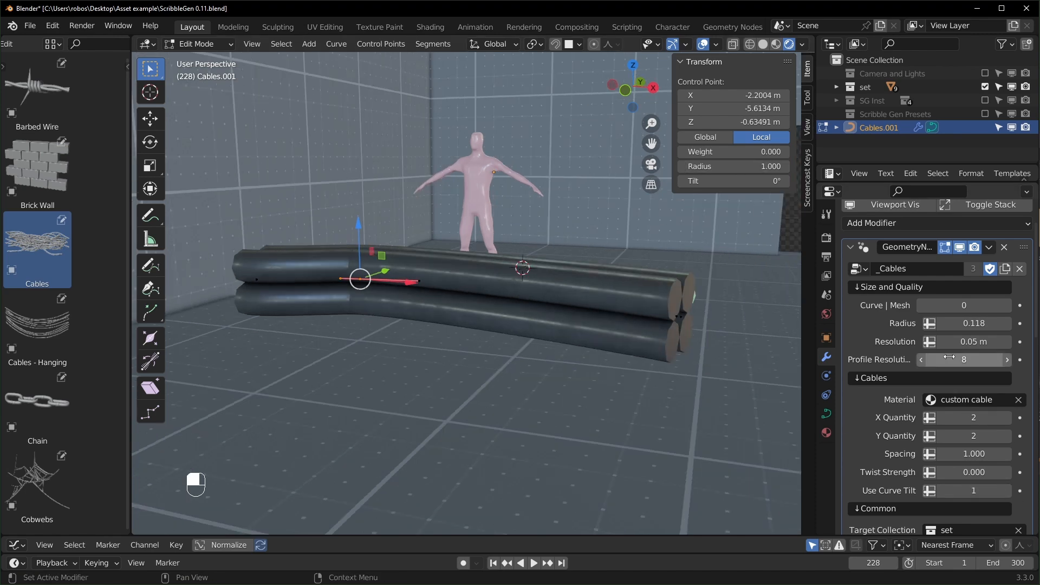
# Replace the old curve with a cable of Radius 0.021 drawn from the cube's top face over its edge and down a side.
pyautogui.scroll(-3, 926, 405)
pyautogui.scroll(5, 925, 443)
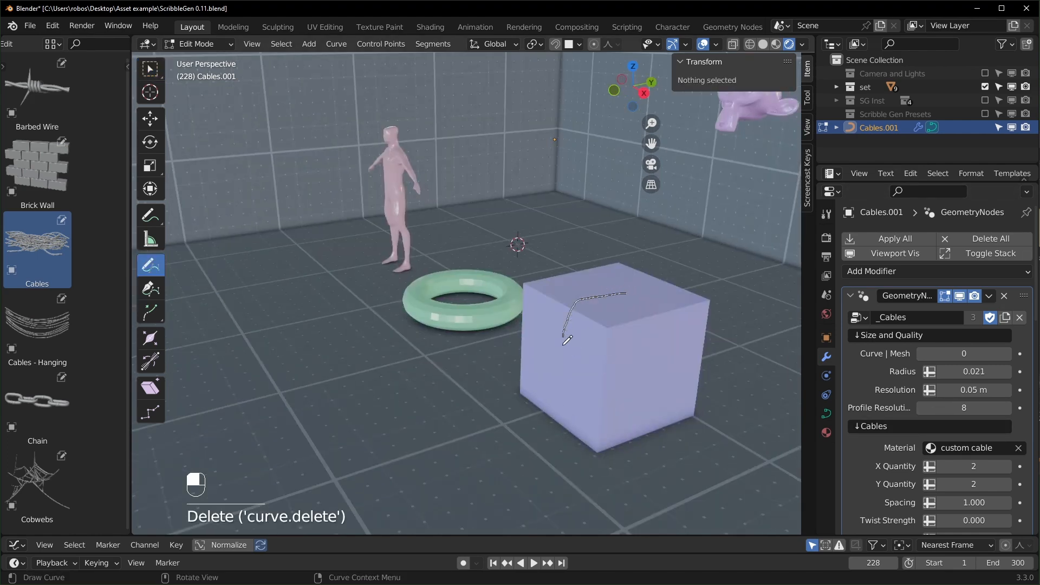
pyautogui.moveTo(563, 345); pyautogui.dragTo(564, 371)
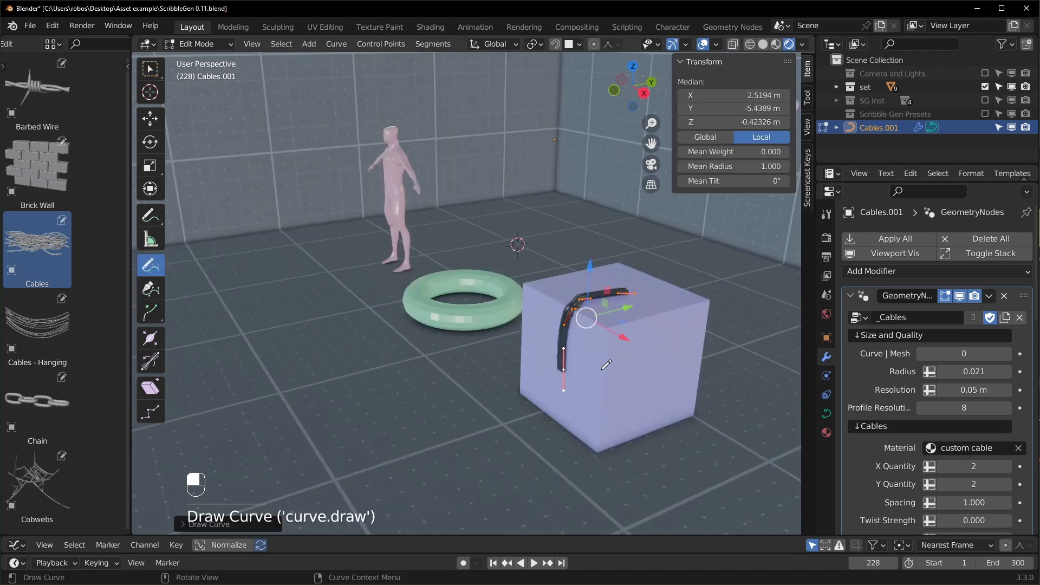
pyautogui.scroll(1, 647, 386)
pyautogui.keyDown('shift'); pyautogui.moveTo(649, 381); pyautogui.dragTo(528, 367, button='middle'); pyautogui.keyUp('shift')
pyautogui.scroll(1, 544, 372)
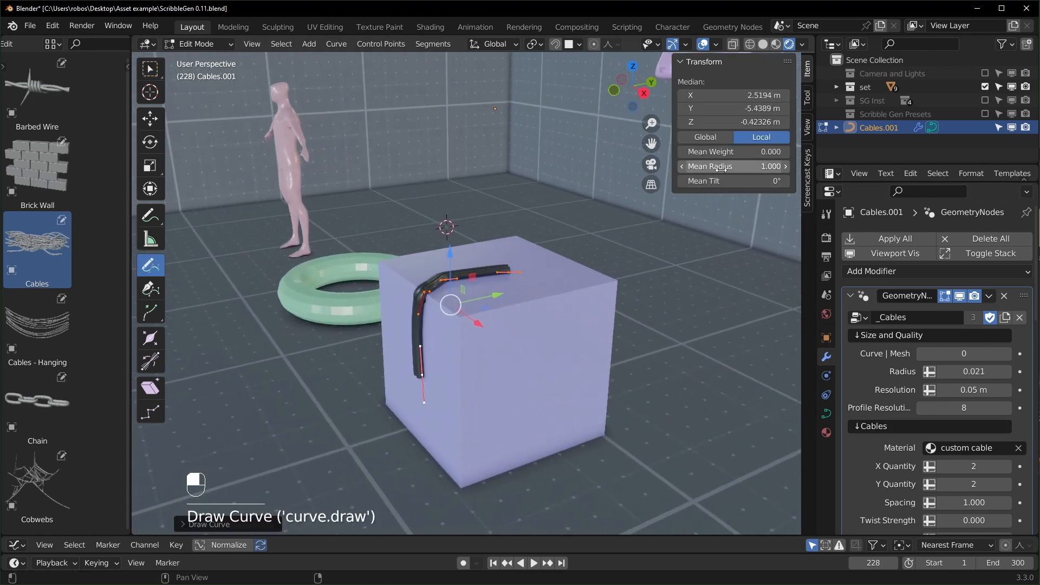
# Set the Mean Radius of the cable on the cube to 1.440 and inspect its arcs from several sides.
pyautogui.moveTo(731, 166); pyautogui.dragTo(823, 166)
pyautogui.press('Escape')
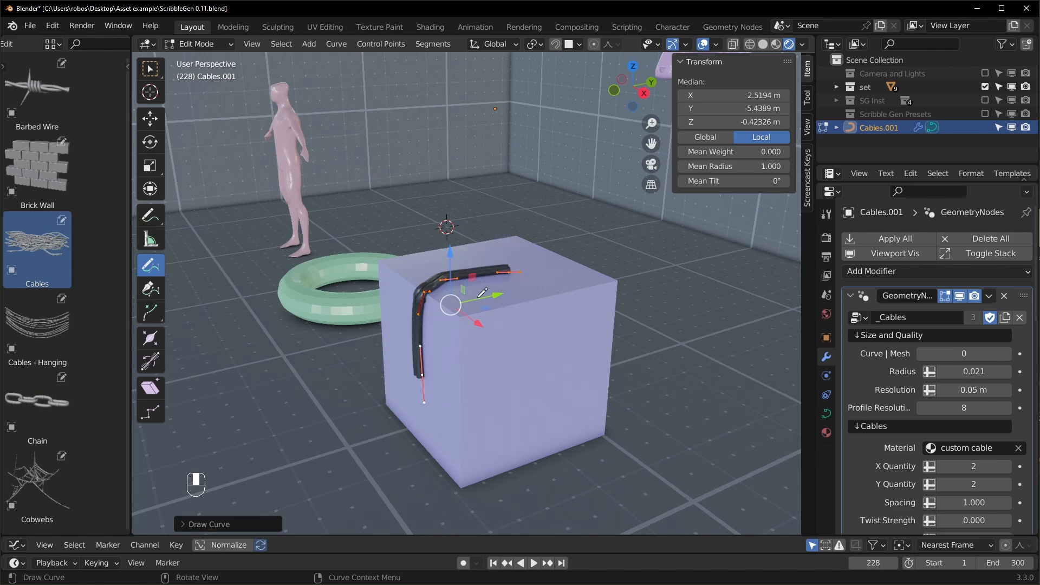
pyautogui.moveTo(753, 167); pyautogui.dragTo(777, 166)
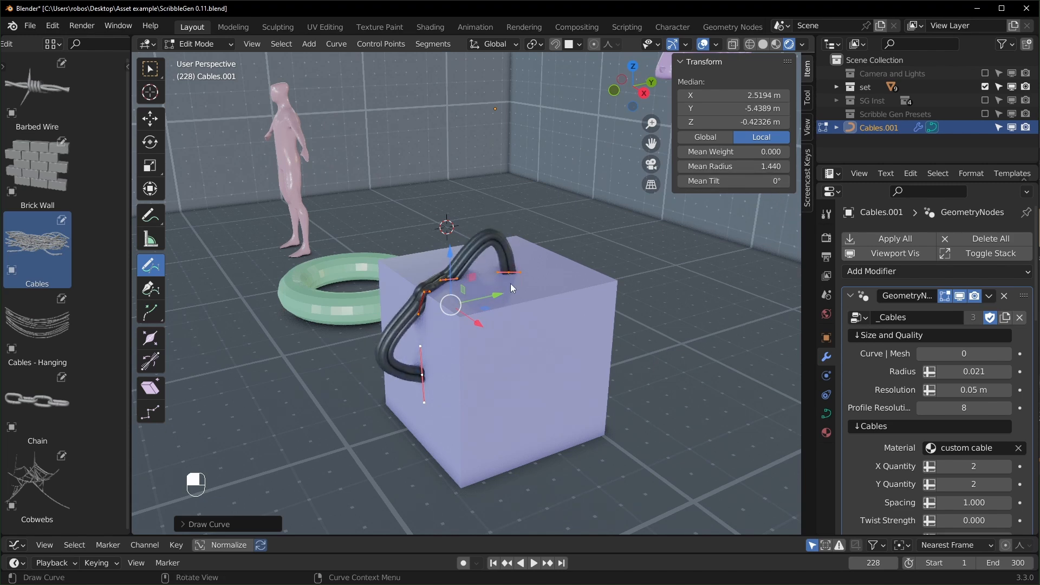
pyautogui.scroll(1, 549, 279)
pyautogui.moveTo(549, 278); pyautogui.dragTo(539, 245, button='middle')
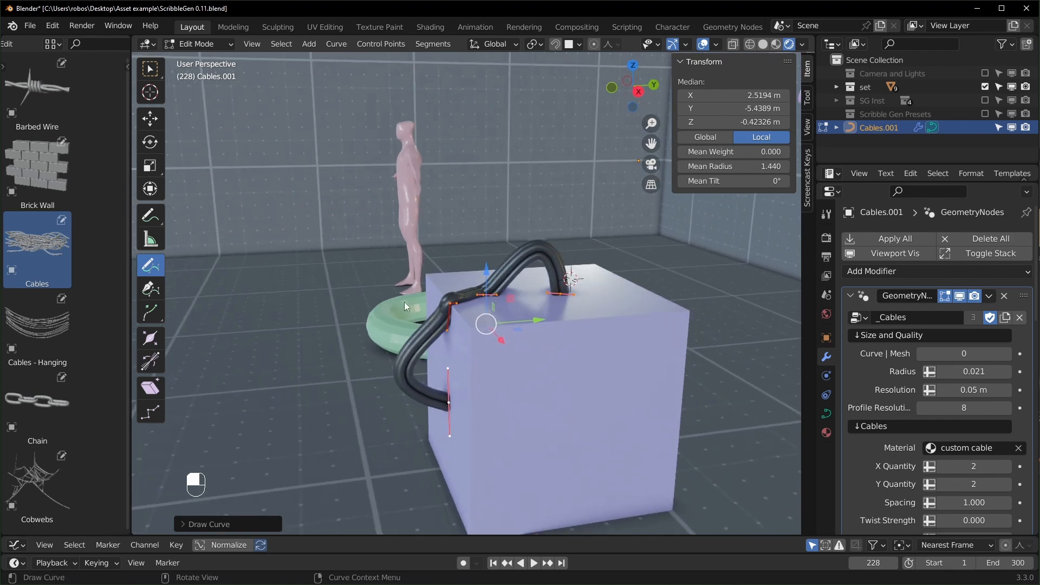
pyautogui.moveTo(474, 360); pyautogui.dragTo(526, 362, button='middle')
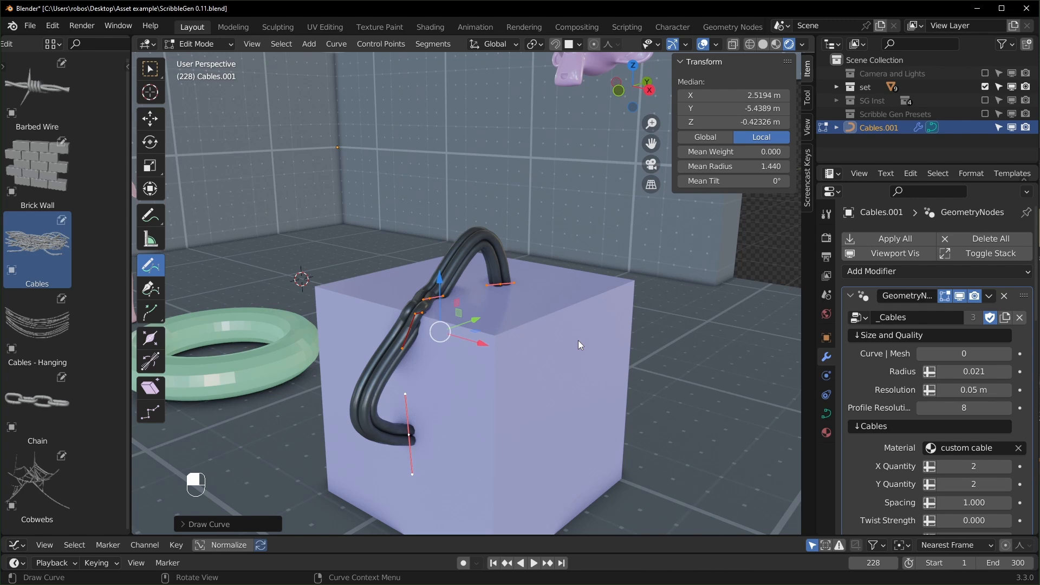
pyautogui.moveTo(734, 167); pyautogui.dragTo(735, 168)
pyautogui.rightClick(734, 168)
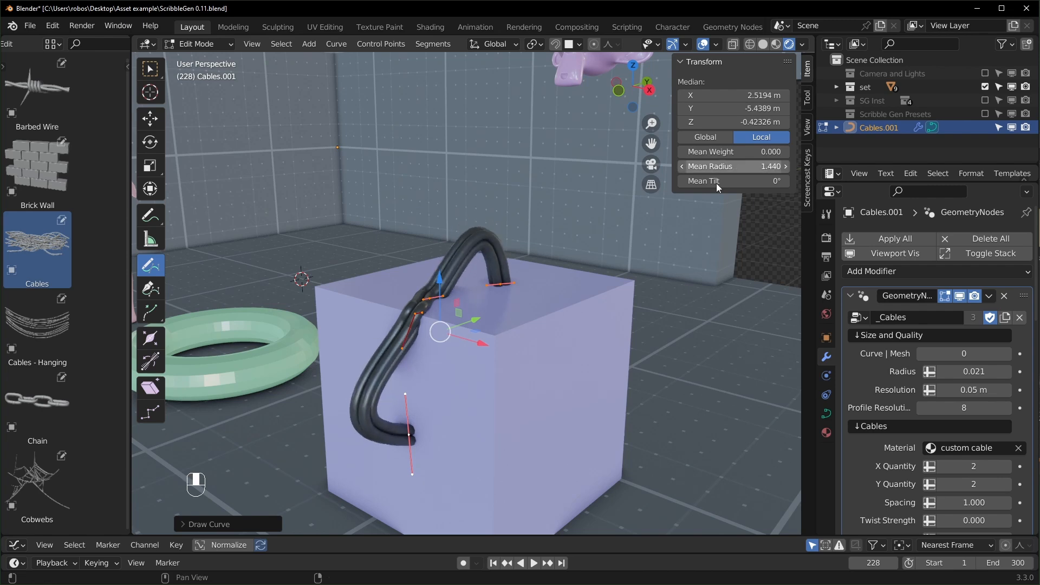
# Set Endpoints Only to 1 and increase the Mean Radius so the cable arcs only between its two ends.
pyautogui.scroll(-8, 915, 443)
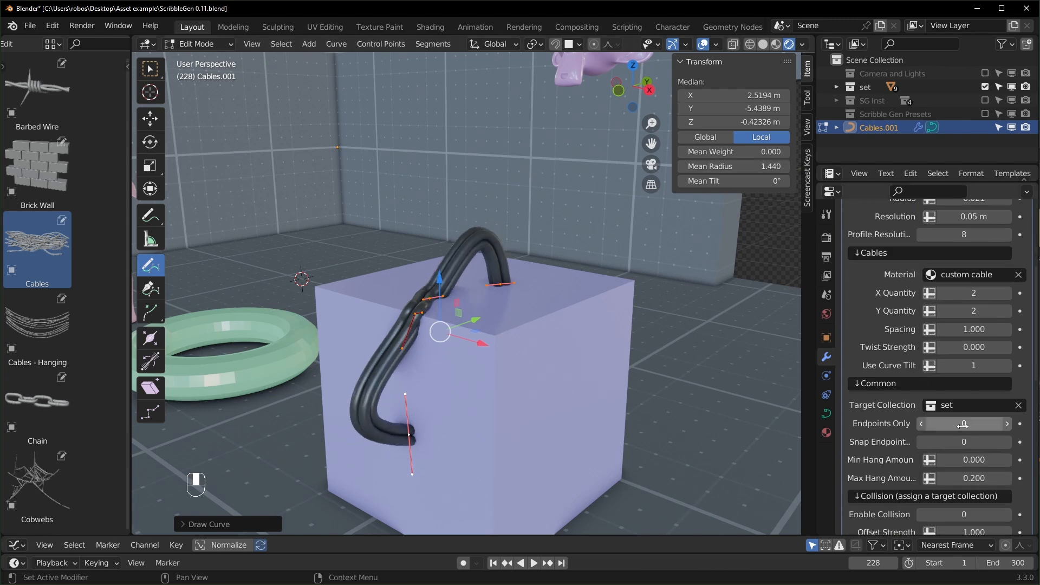
pyautogui.click(1006, 428)
pyautogui.moveTo(656, 390); pyautogui.dragTo(683, 389, button='middle')
pyautogui.moveTo(741, 166); pyautogui.dragTo(796, 167)
# Draw a second cable from the cube's top face onto the adjacent side face and fatten its curve radius.
pyautogui.moveTo(639, 339); pyautogui.dragTo(643, 344)
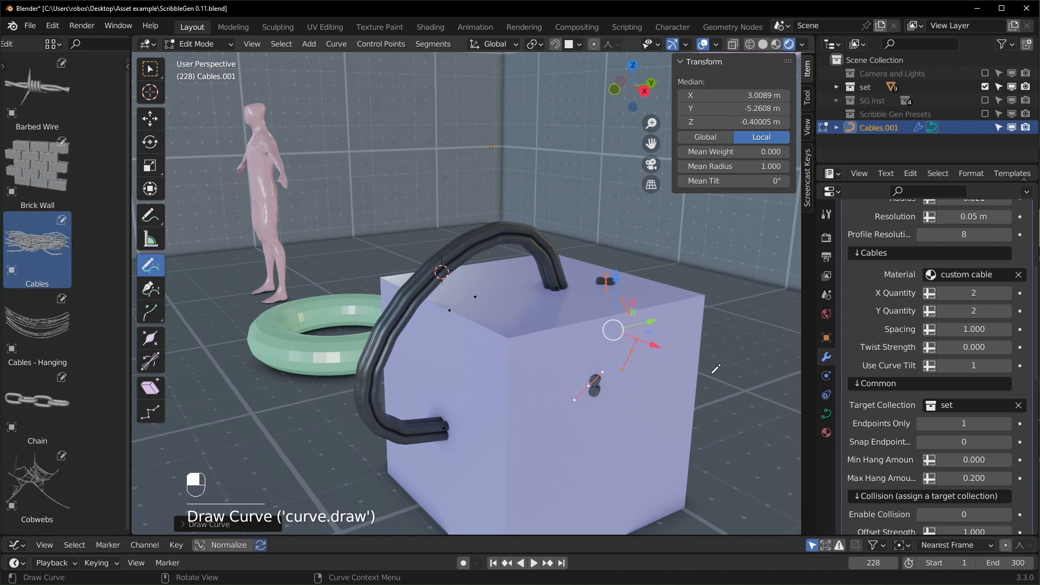
pyautogui.hotkey('alt', 's')
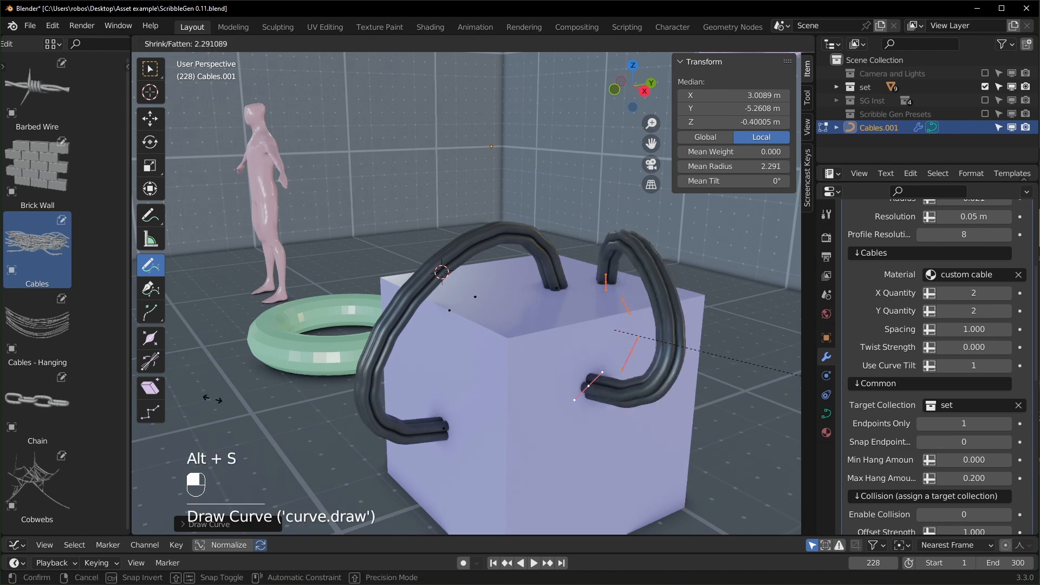
pyautogui.click(384, 426)
pyautogui.moveTo(506, 405); pyautogui.dragTo(524, 401, button='middle')
pyautogui.keyDown('shift'); pyautogui.moveTo(459, 448); pyautogui.dragTo(524, 380, button='middle'); pyautogui.keyUp('shift')
# Draw a third cable around the cube's lower vertical corner, joining two side faces, and fatten its curve radius.
pyautogui.moveTo(437, 445); pyautogui.dragTo(608, 431)
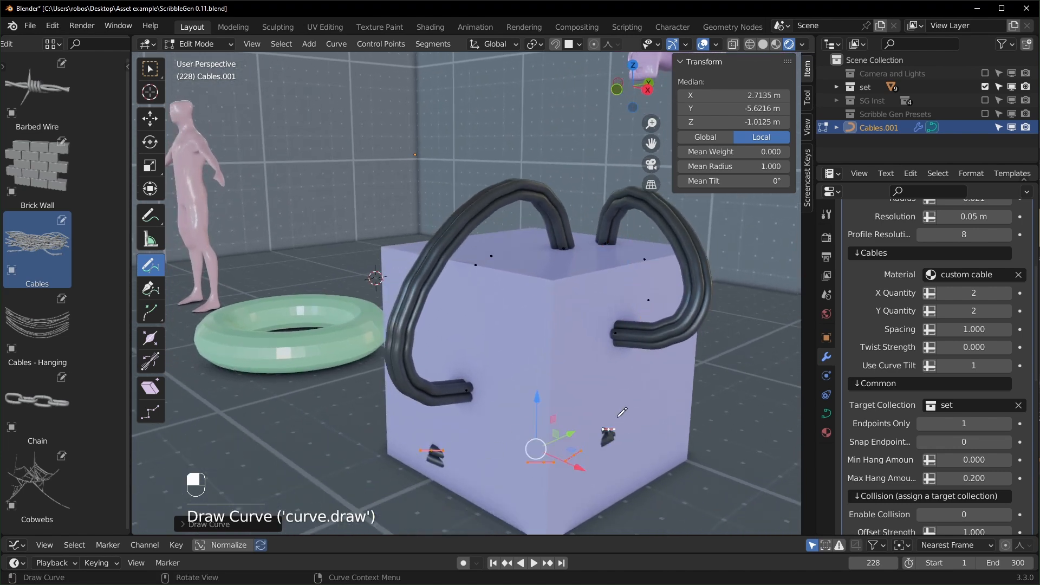
pyautogui.hotkey('alt', 's')
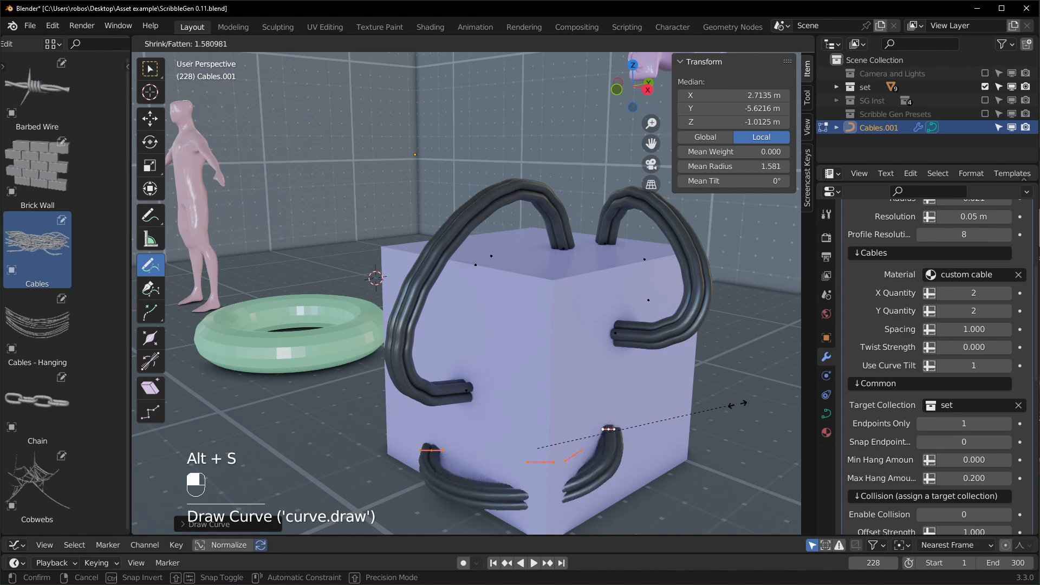
pyautogui.click(794, 405)
# Inspect the cables on the cube and delete all of their curves.
pyautogui.scroll(-4, 627, 428)
pyautogui.moveTo(509, 414); pyautogui.dragTo(578, 413, button='middle')
pyautogui.scroll(-1, 578, 413)
pyautogui.scroll(5, 384, 406)
pyautogui.moveTo(461, 411); pyautogui.dragTo(533, 433, button='middle')
pyautogui.scroll(-4, 332, 467)
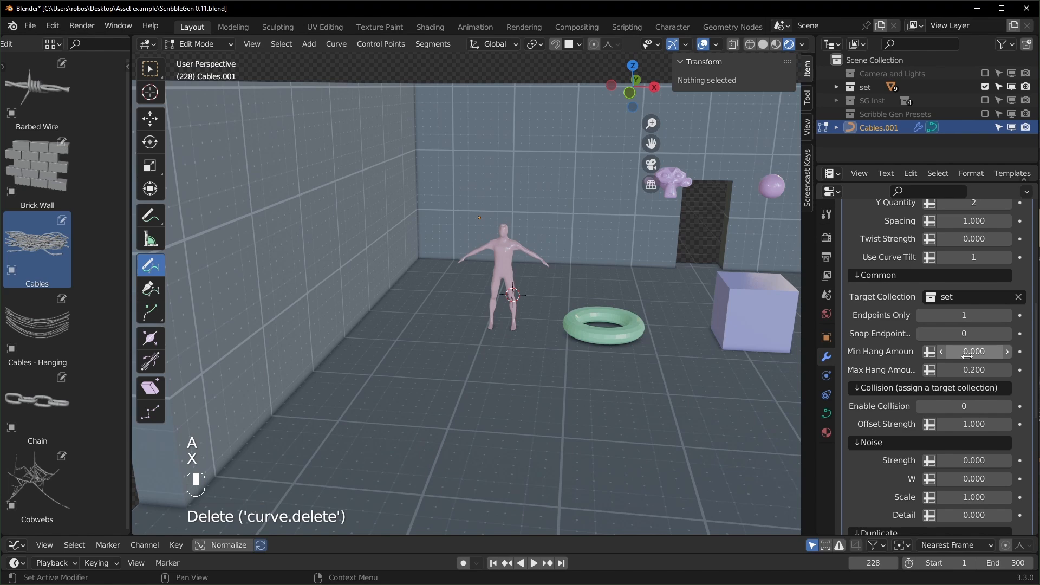
# Draw a cable high across the room's corner from one wall to the other and frame it.
pyautogui.scroll(3, 565, 292)
pyautogui.moveTo(564, 291); pyautogui.dragTo(526, 325, button='middle')
pyautogui.moveTo(525, 325)
pyautogui.keyDown('shift'); pyautogui.mouseDown(button='middle')
pyautogui.moveTo(547, 349)
pyautogui.moveTo(548, 390)
pyautogui.mouseUp(button='middle'); pyautogui.keyUp('shift')
pyautogui.moveTo(329, 235); pyautogui.dragTo(690, 237)
pyautogui.moveTo(546, 279); pyautogui.dragTo(470, 320, button='middle')
pyautogui.scroll(3, 510, 317)
pyautogui.scroll(-3, 635, 340)
pyautogui.moveTo(634, 335); pyautogui.dragTo(698, 346, button='middle')
pyautogui.scroll(2, 698, 345)
pyautogui.keyDown('shift'); pyautogui.moveTo(633, 355); pyautogui.dragTo(720, 356, button='middle'); pyautogui.keyUp('shift')
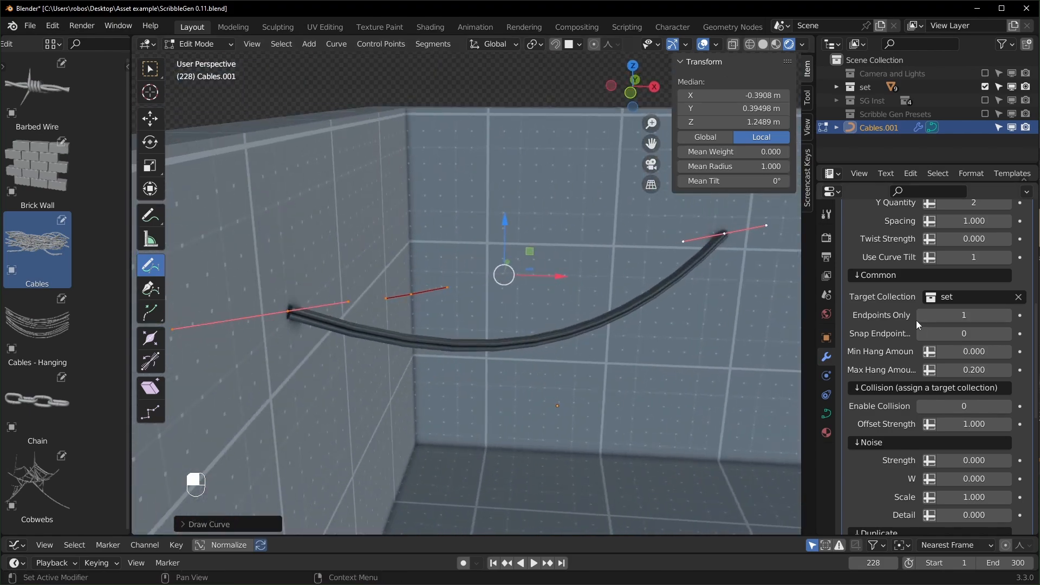
# Compare the hanging cable with Endpoints Only at 0 and back at 1, and set its X and Y Quantity to 1.
pyautogui.click(922, 316)
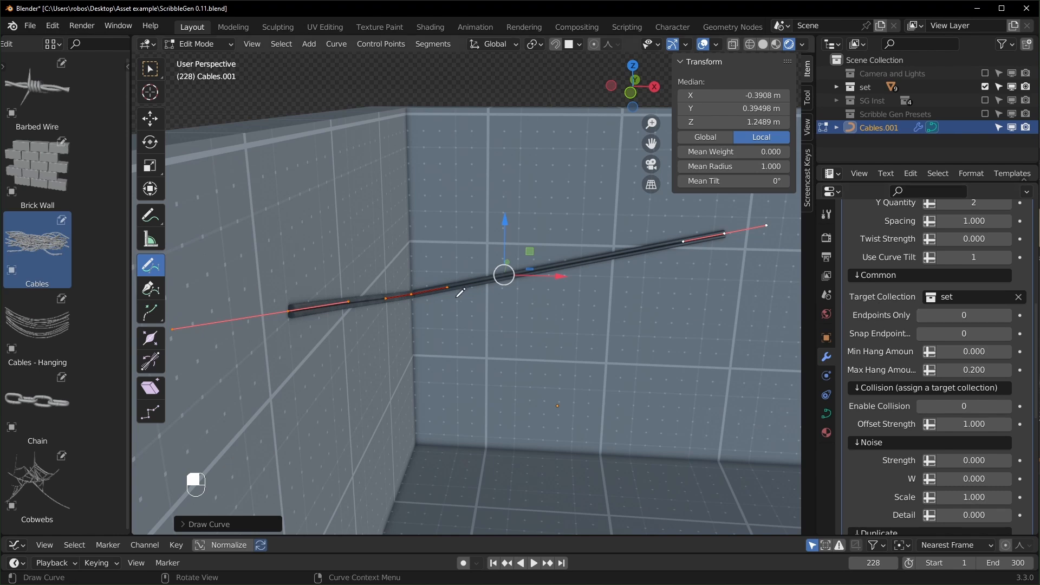
pyautogui.moveTo(458, 287); pyautogui.dragTo(440, 305, button='middle')
pyautogui.click(1007, 316)
pyautogui.moveTo(643, 367); pyautogui.dragTo(758, 359, button='middle')
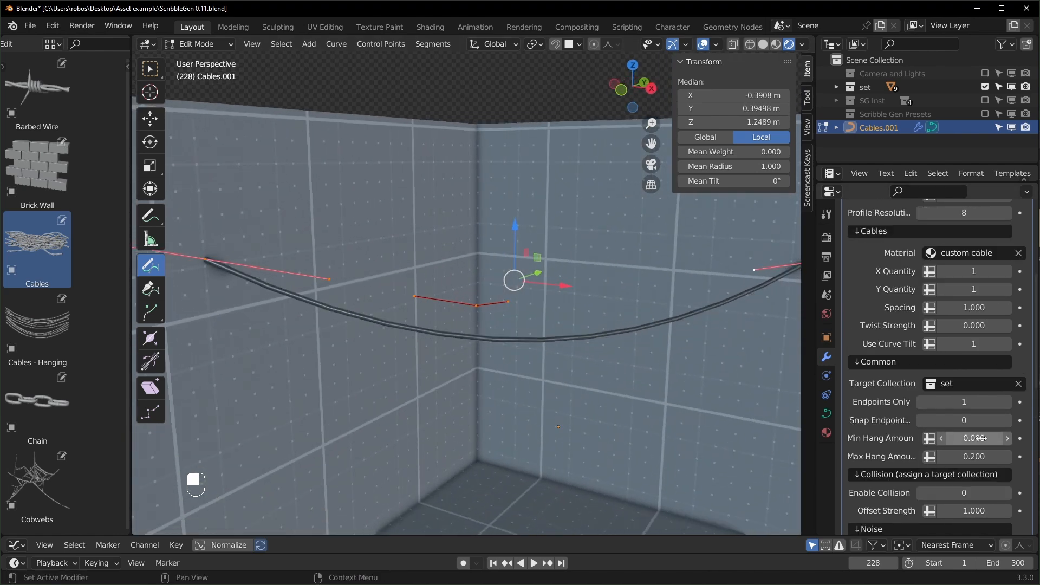
# Set the Duplicate Quantity of the hanging cable to 10.
pyautogui.scroll(-6, 905, 435)
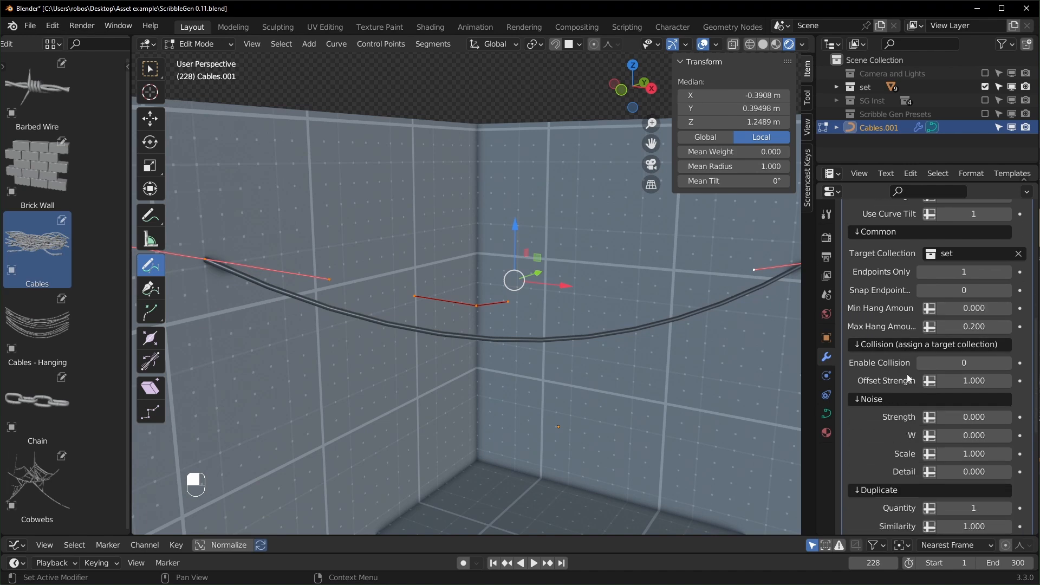
pyautogui.scroll(-7, 893, 421)
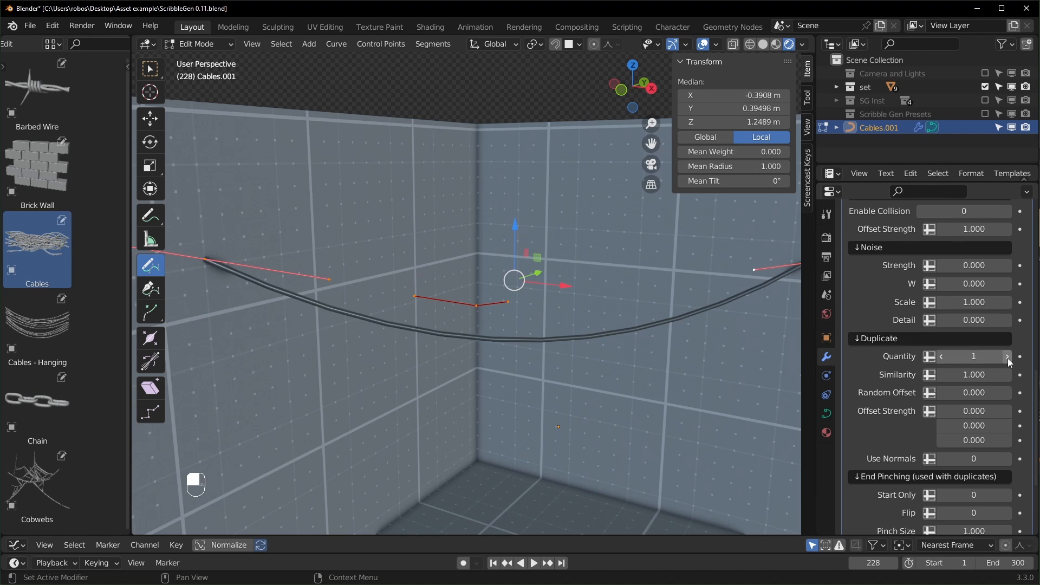
pyautogui.click(1008, 358)
pyautogui.click(1007, 358)
pyautogui.click(1008, 358)
pyautogui.click(1007, 358)
pyautogui.click(1008, 359)
pyautogui.click(1008, 359)
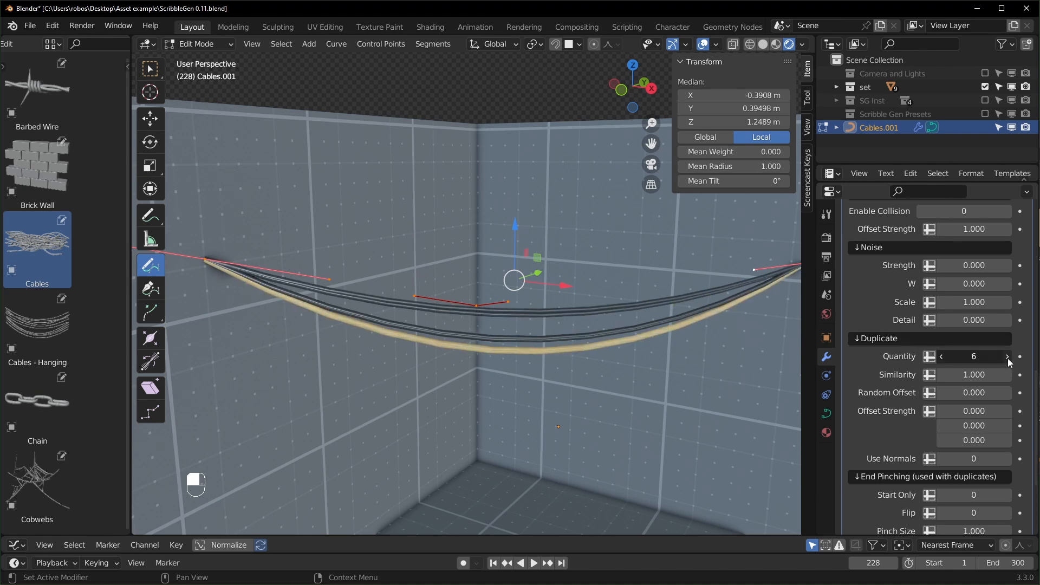
pyautogui.click(1008, 358)
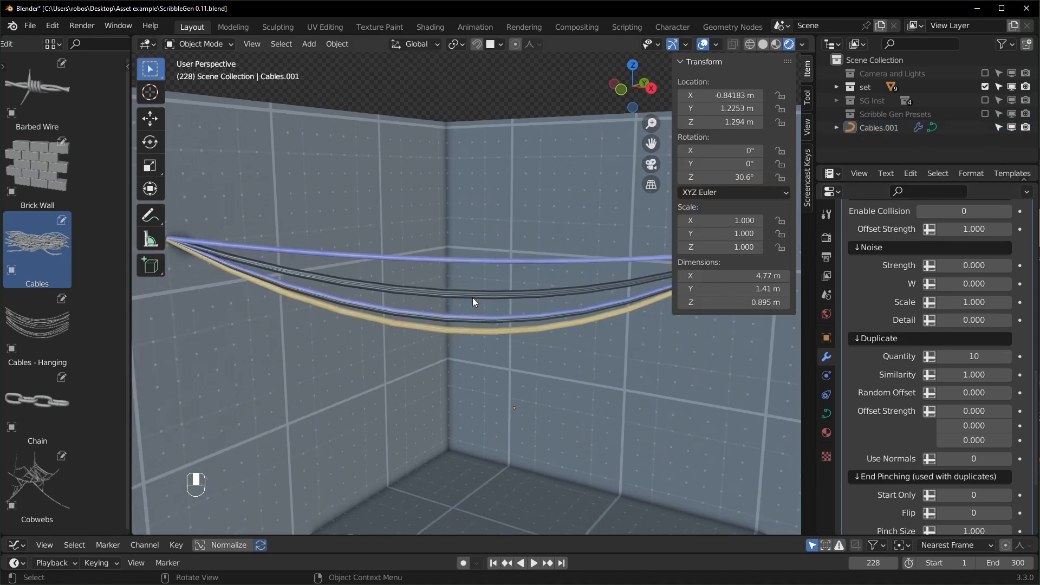
# Set the Min Hang Amount of the hanging cables to 0.2.
pyautogui.moveTo(472, 297); pyautogui.dragTo(497, 270, button='middle')
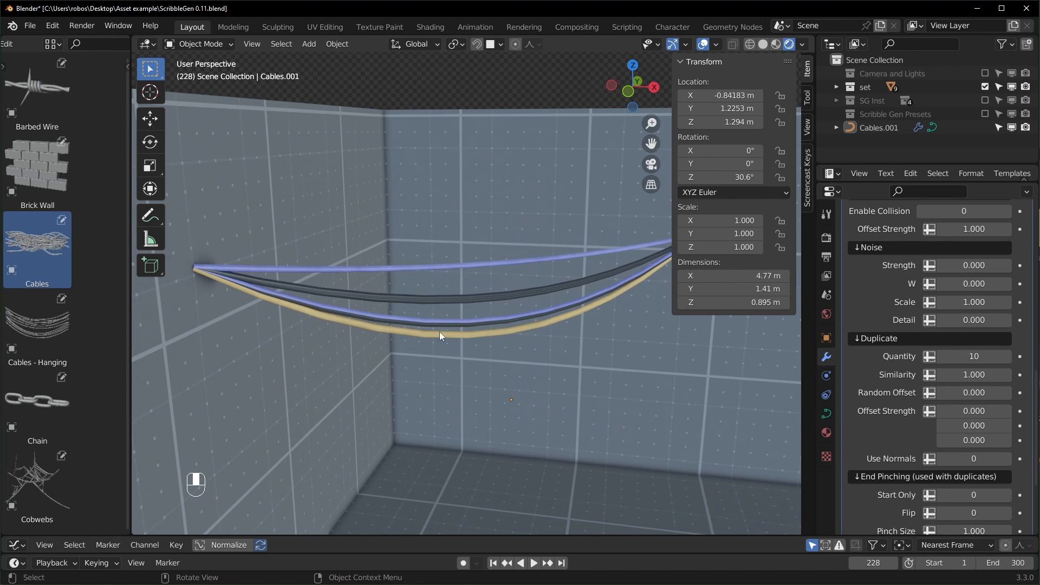
pyautogui.scroll(1, 503, 350)
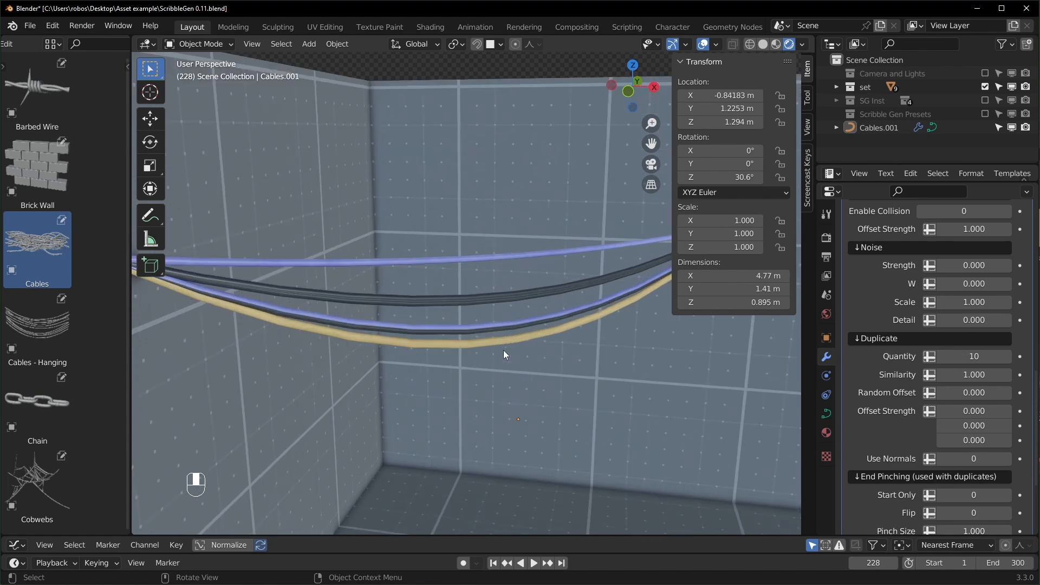
pyautogui.scroll(-1, 553, 352)
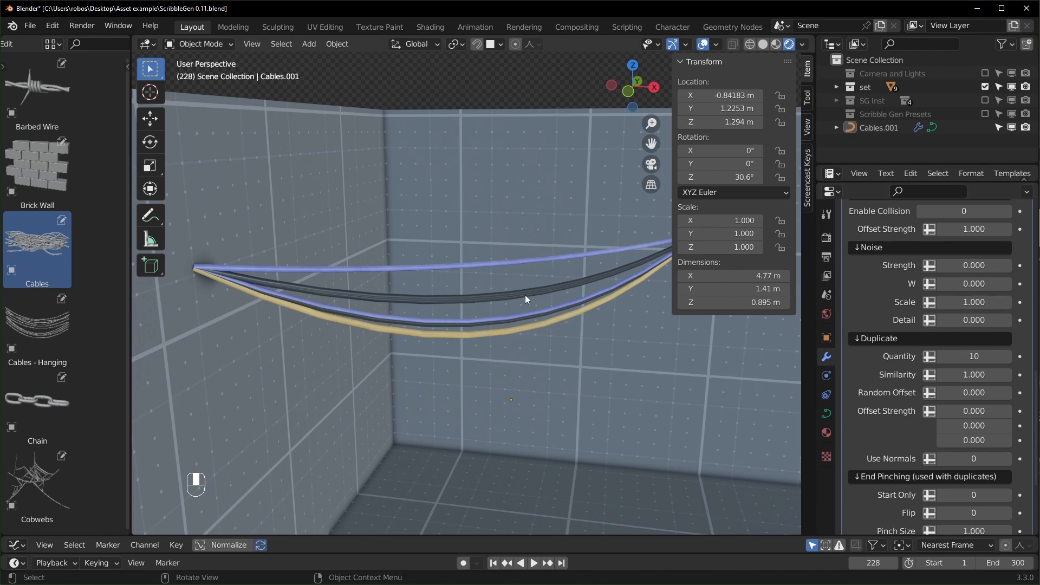
pyautogui.scroll(6, 954, 293)
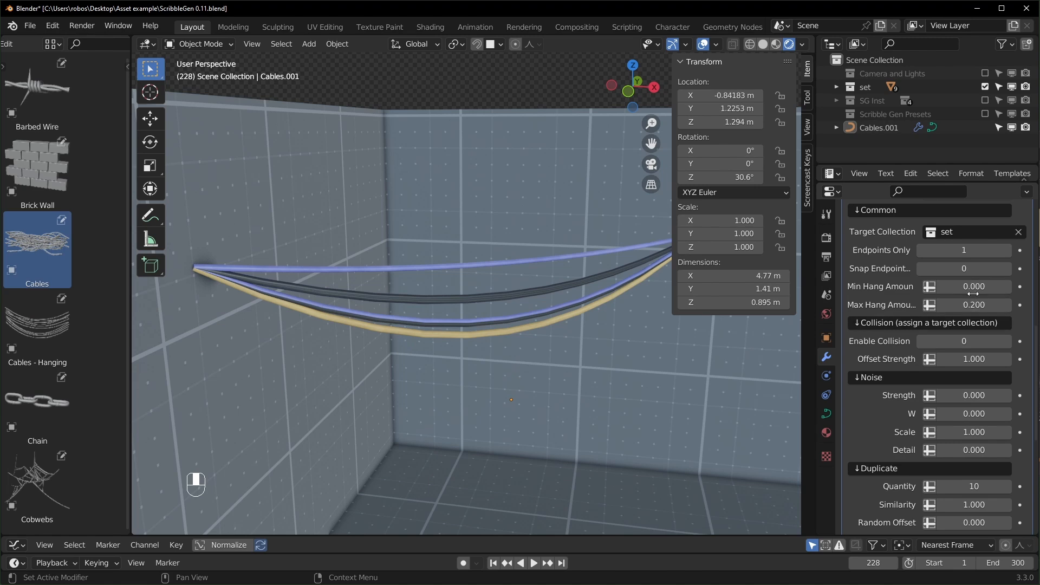
pyautogui.moveTo(982, 286); pyautogui.dragTo(978, 305)
pyautogui.write('.2')
pyautogui.press('Return')
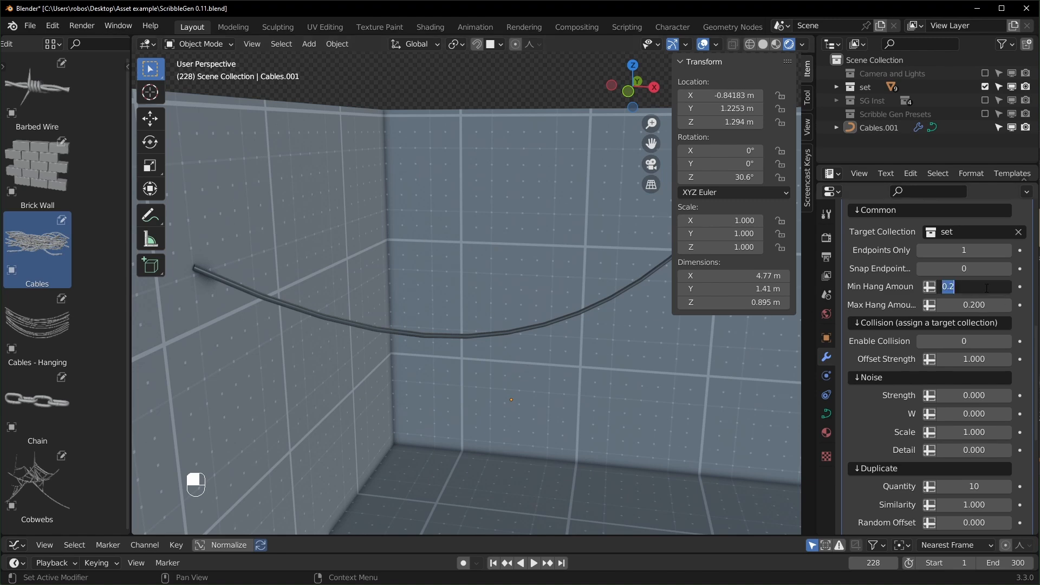
pyautogui.press('Return')
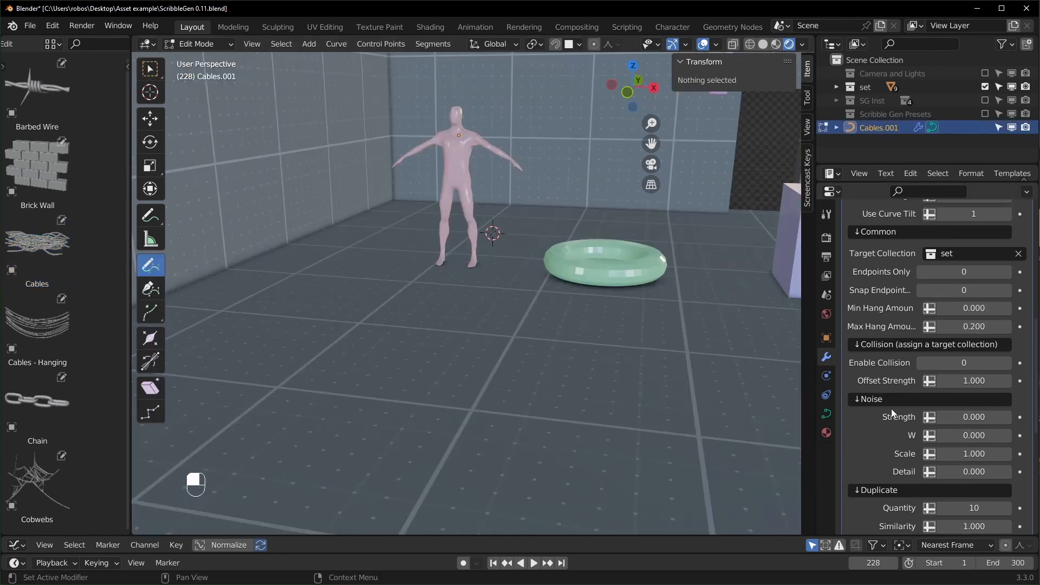
# Draw a nearly straight cable across the floor in front of the figure and torus and raise it about 0.48 m along Z.
pyautogui.moveTo(293, 380); pyautogui.dragTo(761, 408)
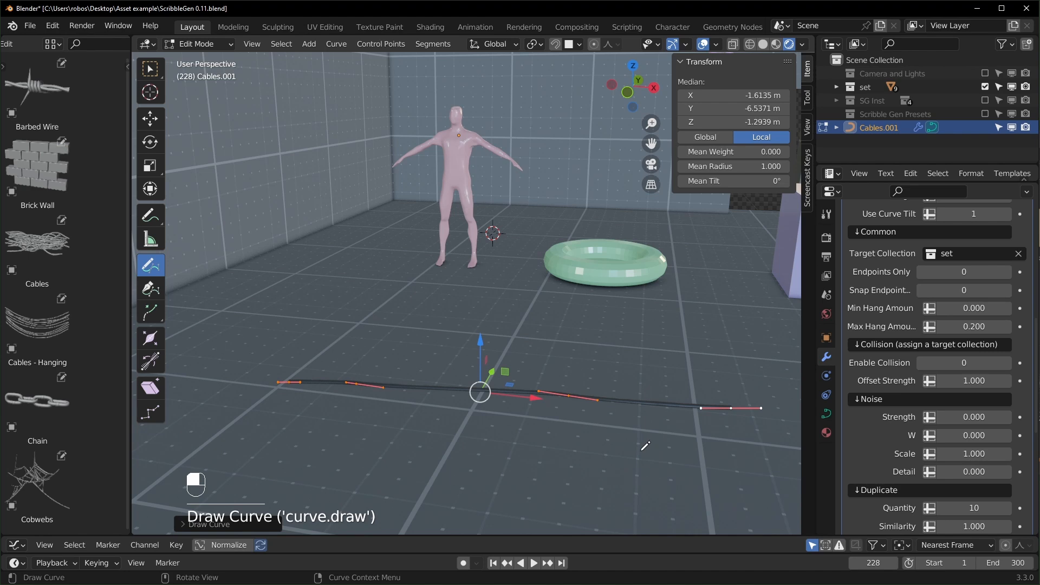
pyautogui.press('g')
pyautogui.press('z')
pyautogui.click(653, 381)
# Set the Noise Strength of the floor cables to 0.81 and view the spread bundle.
pyautogui.scroll(-2, 974, 465)
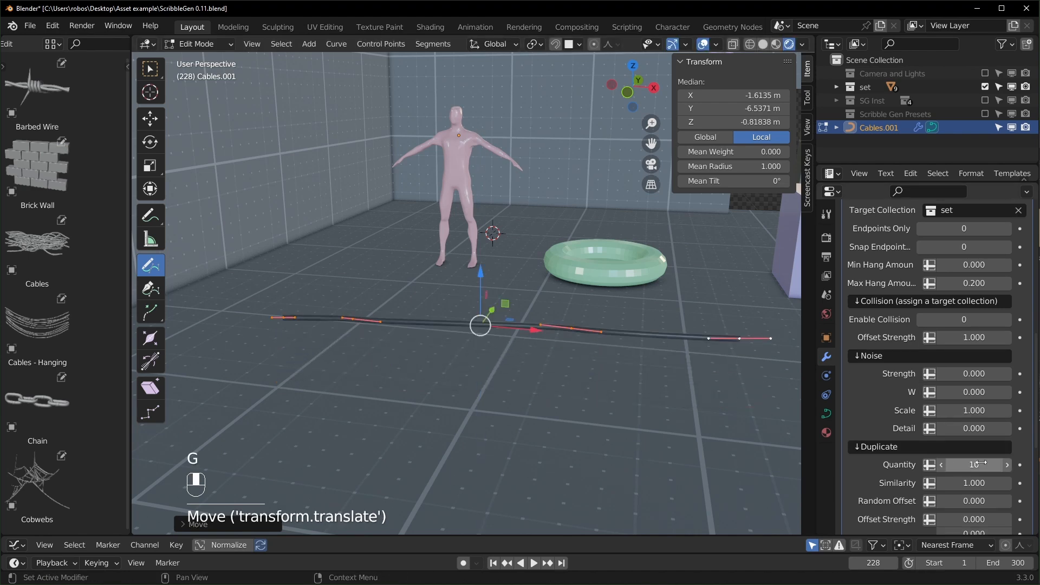
pyautogui.click(977, 465)
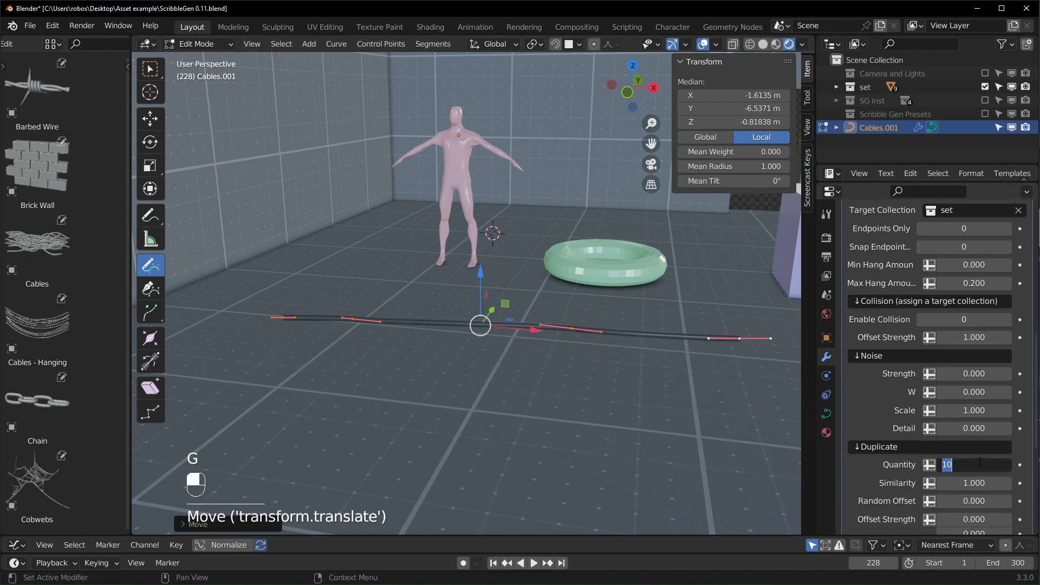
pyautogui.click(848, 392)
pyautogui.moveTo(969, 374); pyautogui.dragTo(1006, 374)
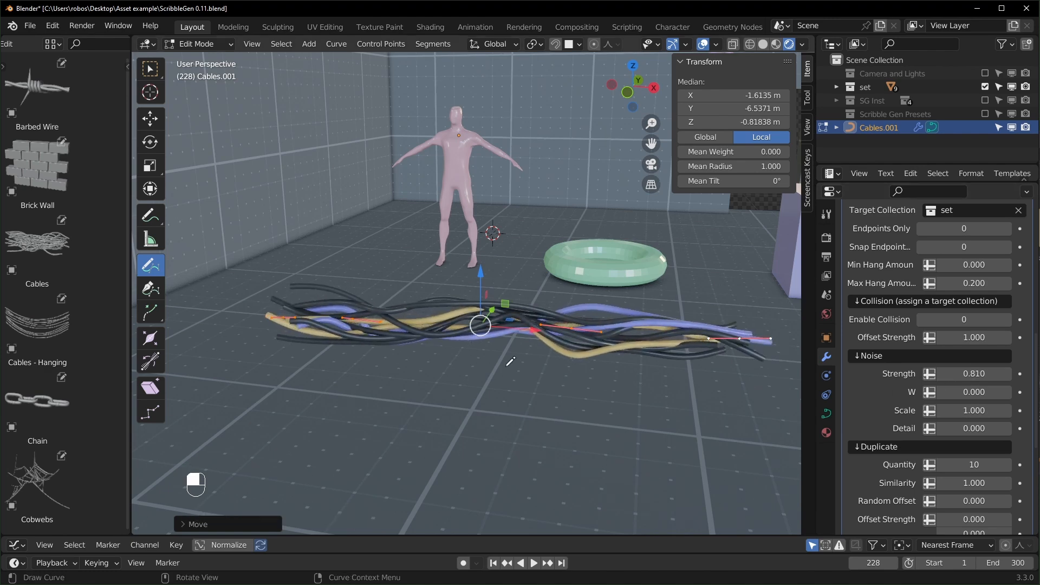
pyautogui.moveTo(477, 342); pyautogui.dragTo(497, 345, button='middle')
pyautogui.keyDown('shift'); pyautogui.moveTo(750, 374); pyautogui.dragTo(674, 373, button='middle'); pyautogui.keyUp('shift')
pyautogui.scroll(1, 675, 374)
pyautogui.scroll(-1, 682, 376)
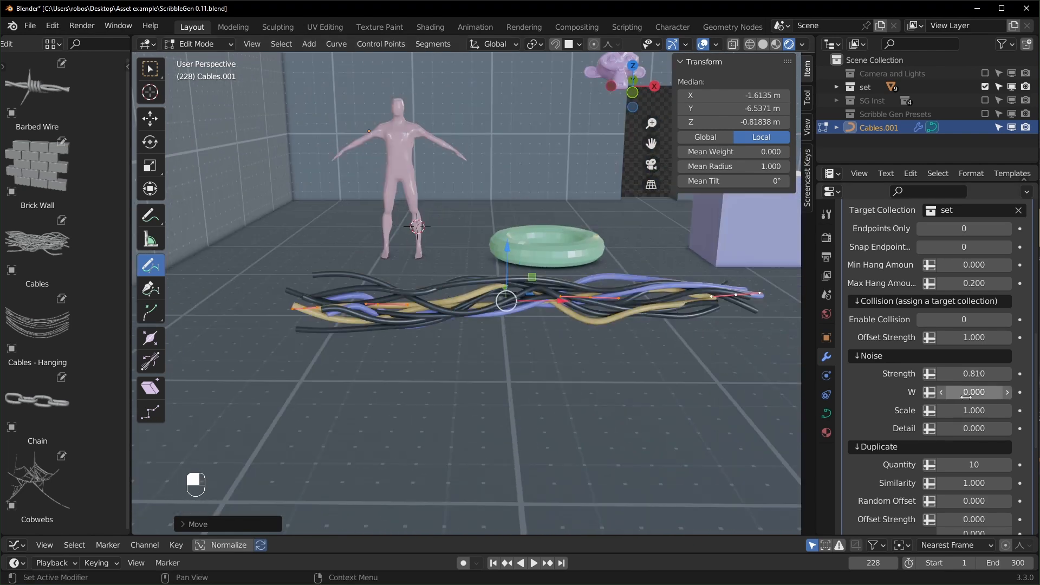
# Set the Noise W of the cables to 4.41 and try out changes to Scale and Detail without keeping them.
pyautogui.moveTo(966, 396); pyautogui.dragTo(1005, 428)
pyautogui.rightClick(990, 410)
pyautogui.rightClick(1004, 428)
pyautogui.scroll(-1, 949, 447)
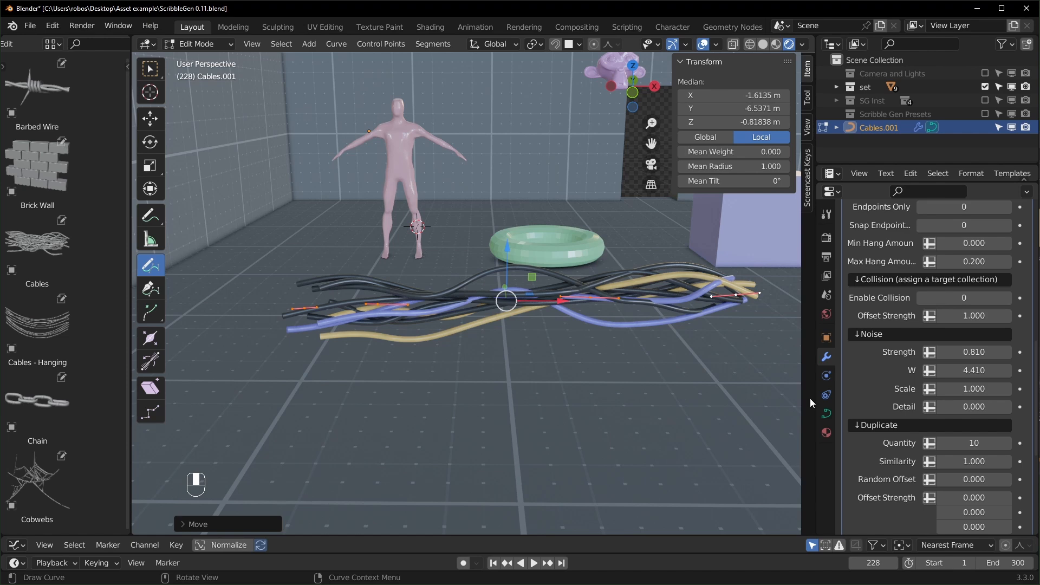
pyautogui.scroll(-1, 952, 439)
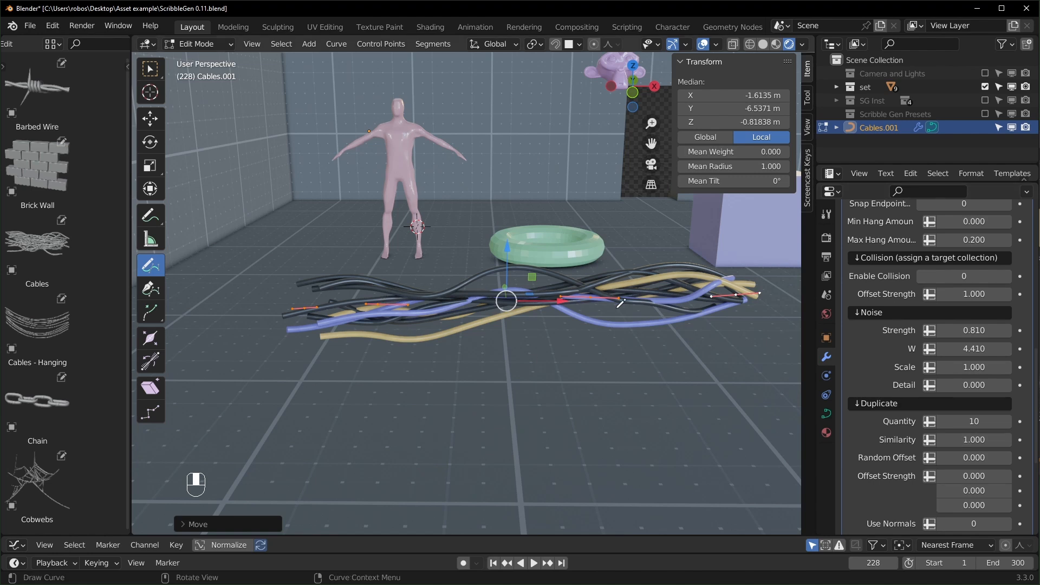
# Set the Duplicate Similarity to 0, raise it to 0.071 and inspect the tightly bundled cables.
pyautogui.moveTo(983, 442); pyautogui.dragTo(982, 441)
pyautogui.write('0')
pyautogui.press('Return')
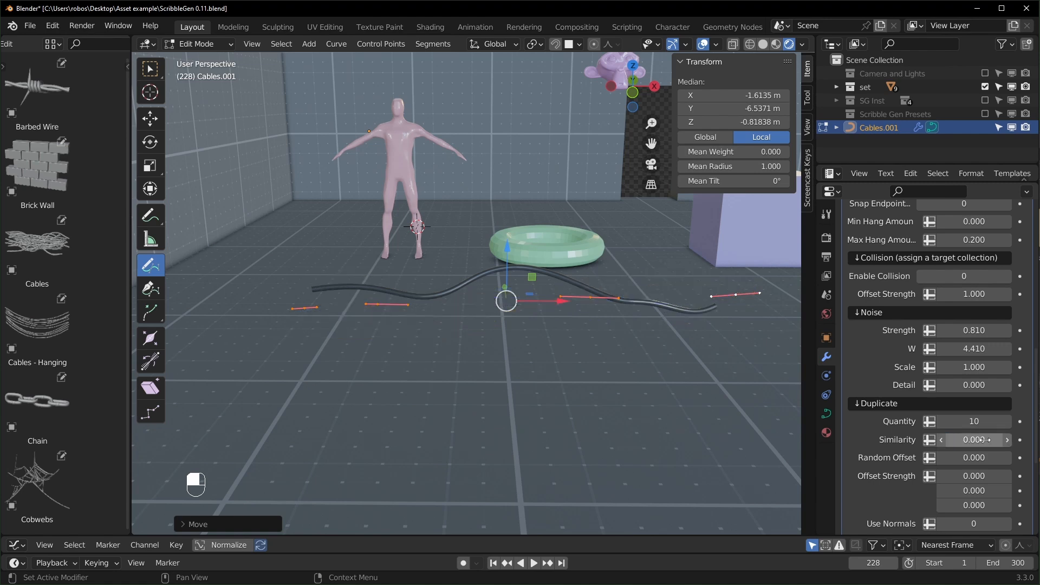
pyautogui.moveTo(974, 440); pyautogui.dragTo(989, 439)
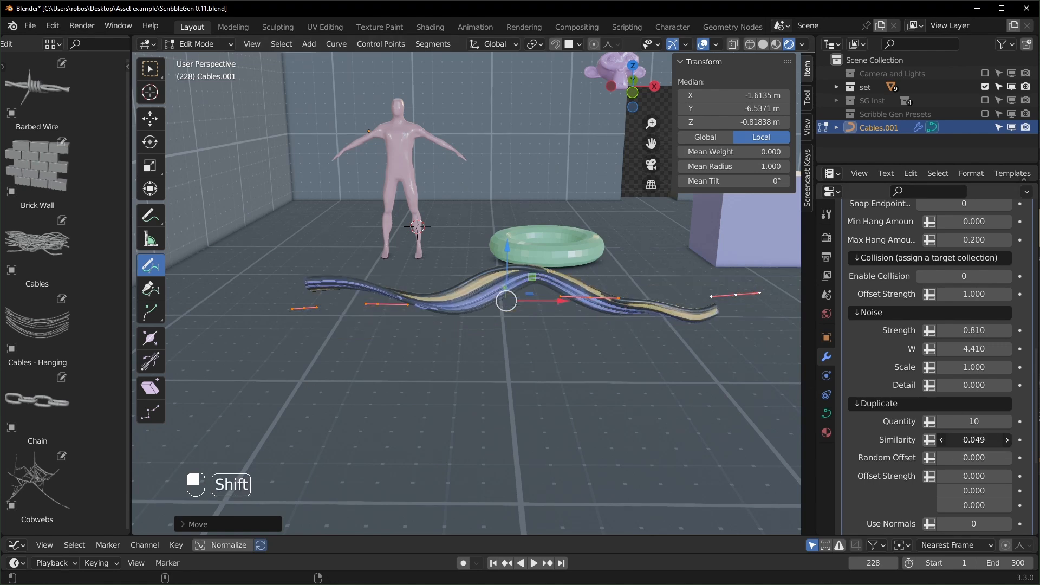
pyautogui.keyDown('shift'); pyautogui.moveTo(989, 439); pyautogui.dragTo(996, 439); pyautogui.keyUp('shift')
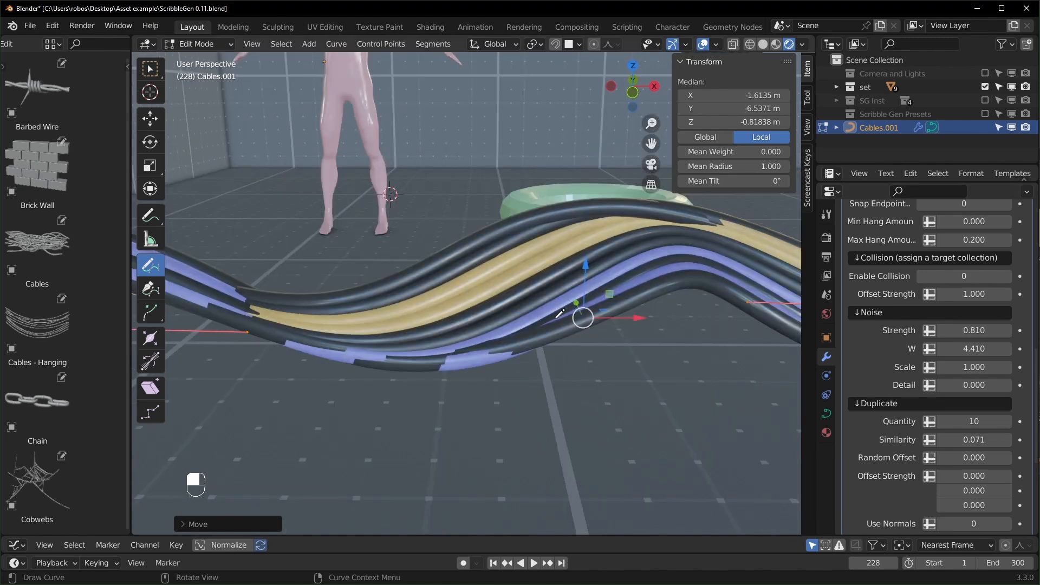
pyautogui.moveTo(488, 320); pyautogui.dragTo(602, 327, button='middle')
pyautogui.scroll(-3, 602, 327)
pyautogui.keyDown('shift'); pyautogui.moveTo(669, 335); pyautogui.dragTo(596, 328, button='middle'); pyautogui.keyUp('shift')
pyautogui.scroll(1, 595, 327)
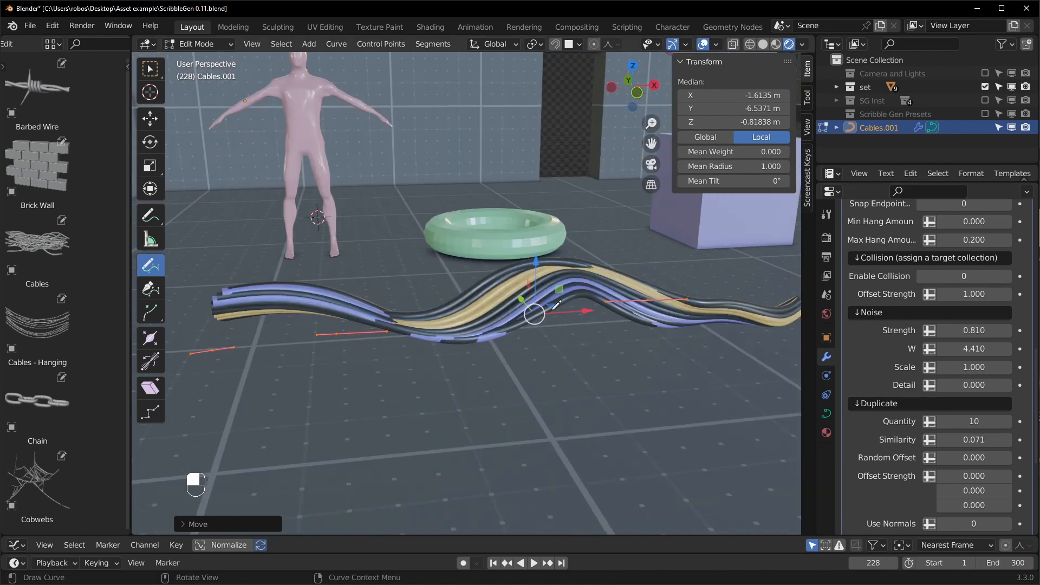
# Return the Duplicate Similarity to 1 and set the Noise Strength to 0.
pyautogui.keyDown('shift'); pyautogui.moveTo(954, 439); pyautogui.dragTo(1006, 439); pyautogui.keyUp('shift')
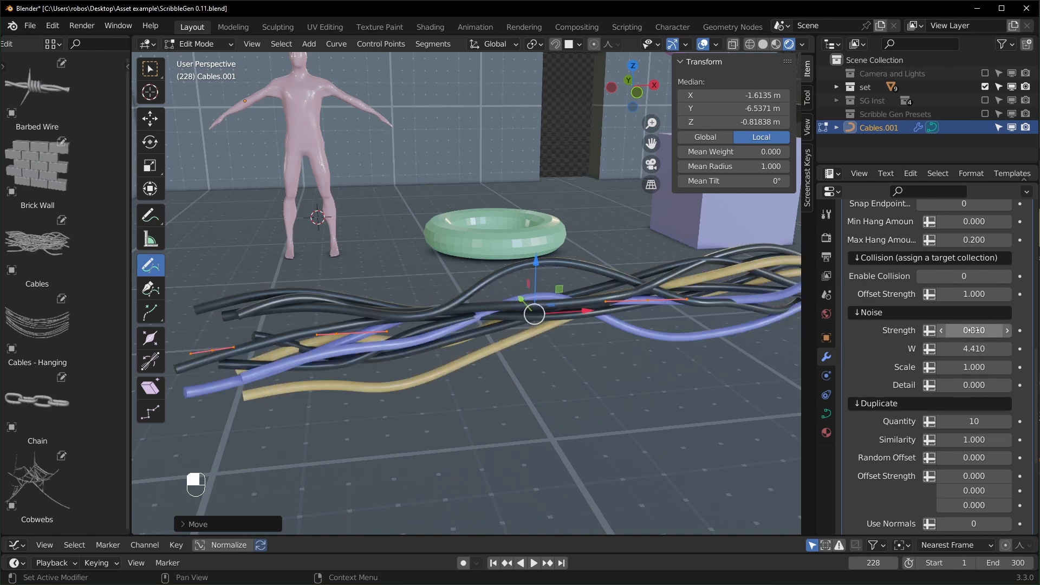
pyautogui.moveTo(972, 334); pyautogui.dragTo(973, 335)
pyautogui.write('0')
pyautogui.press('Return')
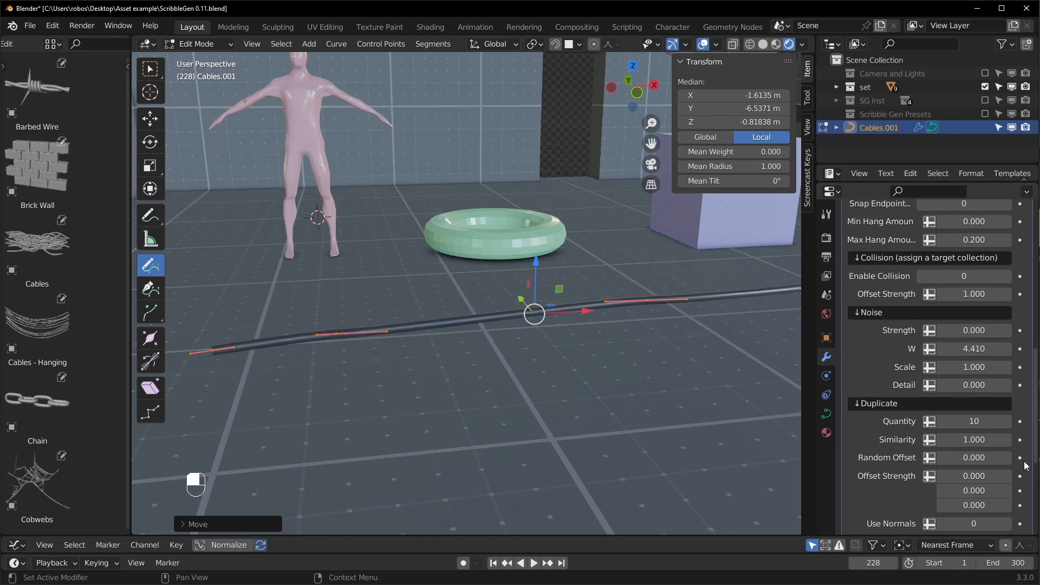
# Switch to Object Mode, set the Duplicate Random Offset to 2.22 and frame the separated cables.
pyautogui.moveTo(574, 382); pyautogui.dragTo(649, 369, button='middle')
pyautogui.press('Tab')
pyautogui.press('n')
pyautogui.keyDown('shift'); pyautogui.moveTo(749, 363); pyautogui.dragTo(708, 367, button='middle'); pyautogui.keyUp('shift')
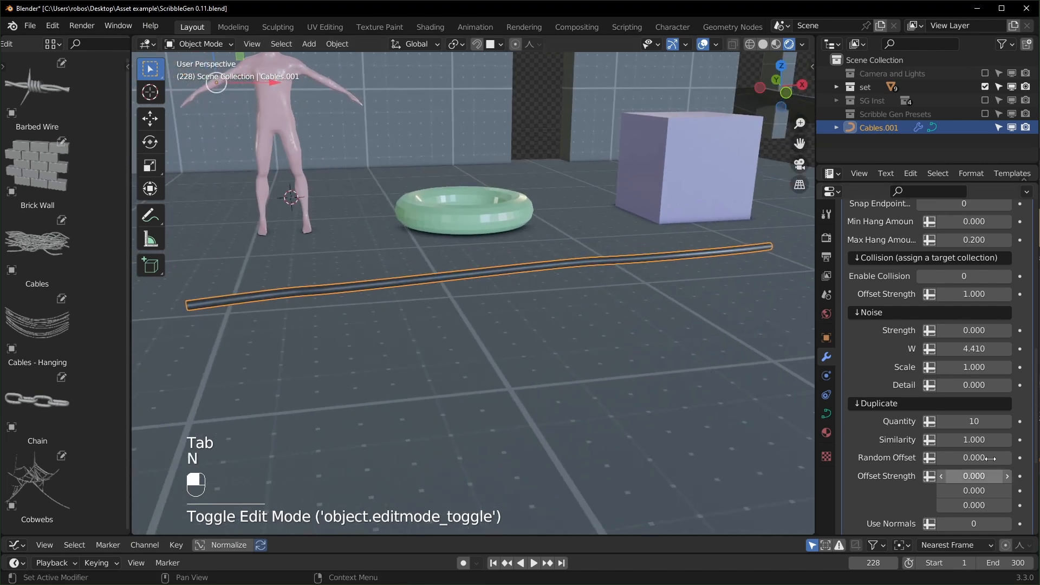
pyautogui.keyDown('shift'); pyautogui.moveTo(1003, 441); pyautogui.dragTo(1009, 440); pyautogui.keyUp('shift')
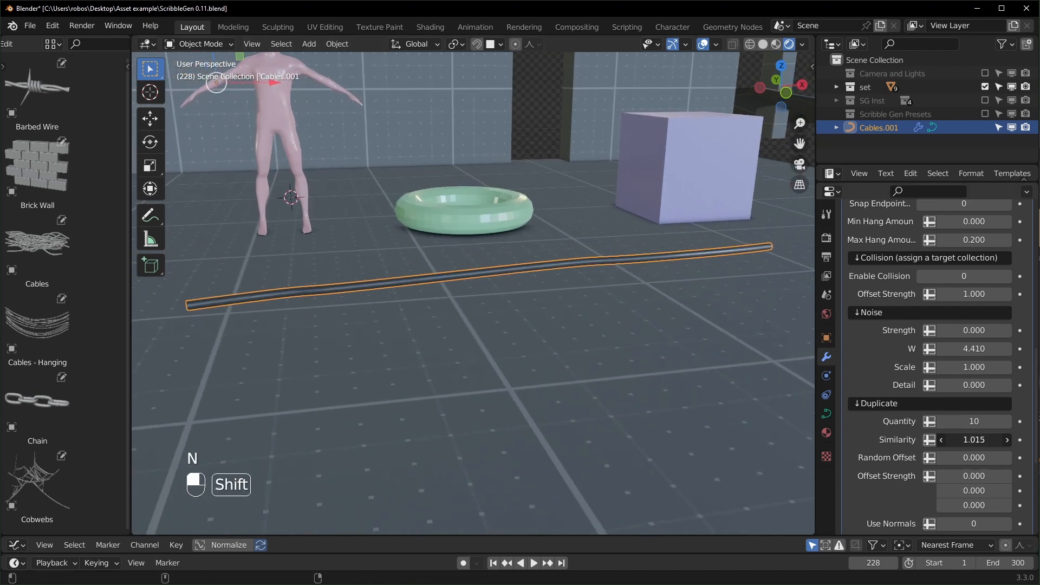
pyautogui.moveTo(975, 458); pyautogui.dragTo(1039, 457)
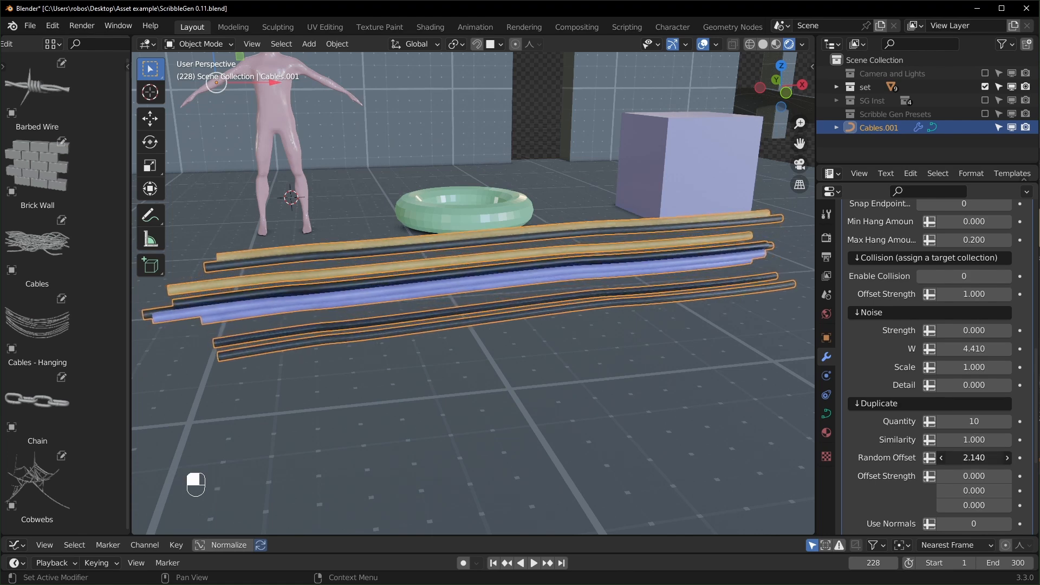
pyautogui.moveTo(652, 364); pyautogui.dragTo(551, 333, button='middle')
pyautogui.press('KP_Decimal')
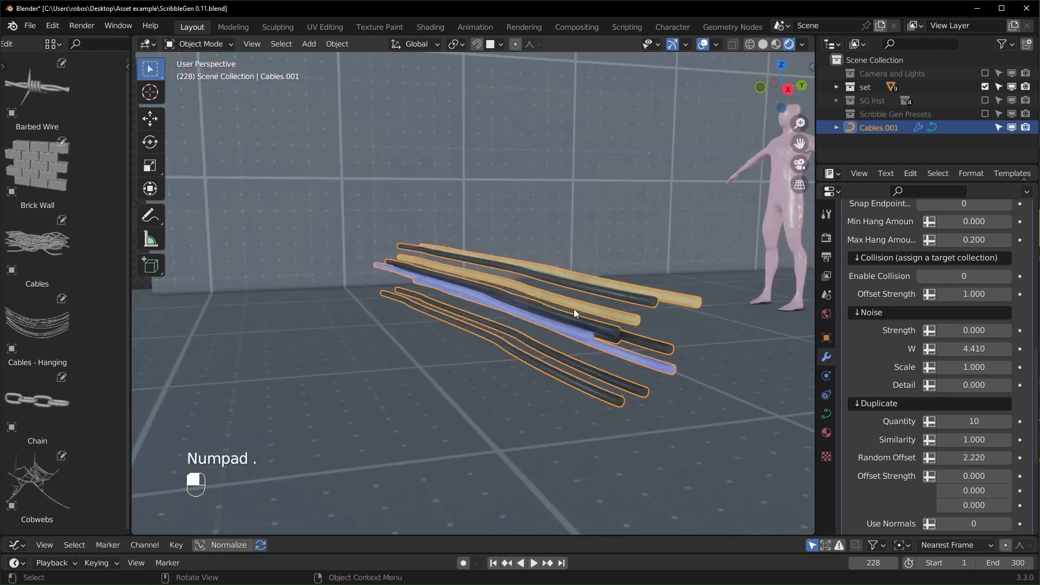
# Deselect the cables and reset the Random Offset to 0.
pyautogui.hotkey('alt', 'a')
pyautogui.moveTo(1002, 457); pyautogui.dragTo(979, 458)
pyautogui.rightClick(980, 458)
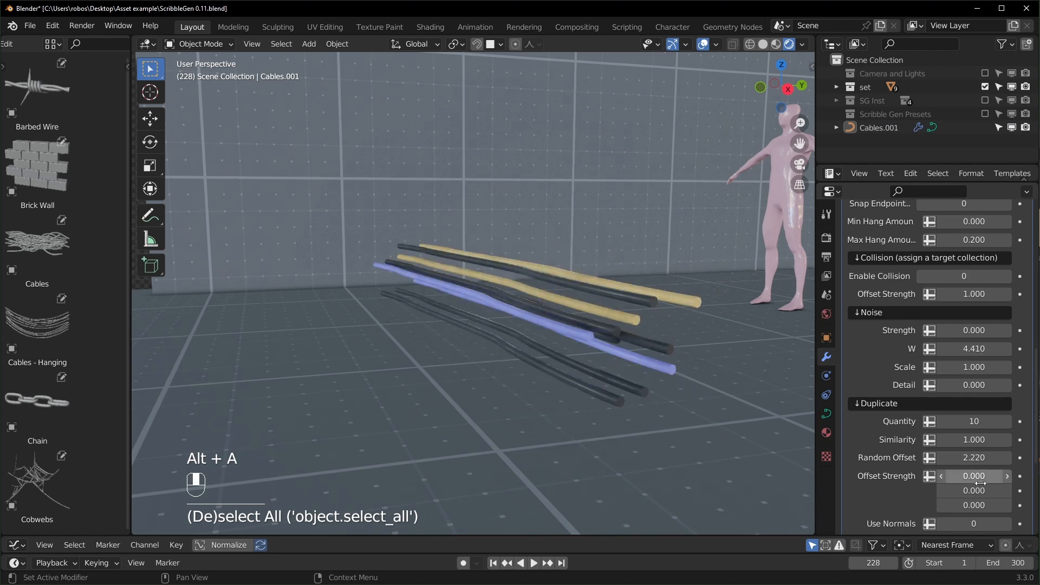
pyautogui.click(983, 457)
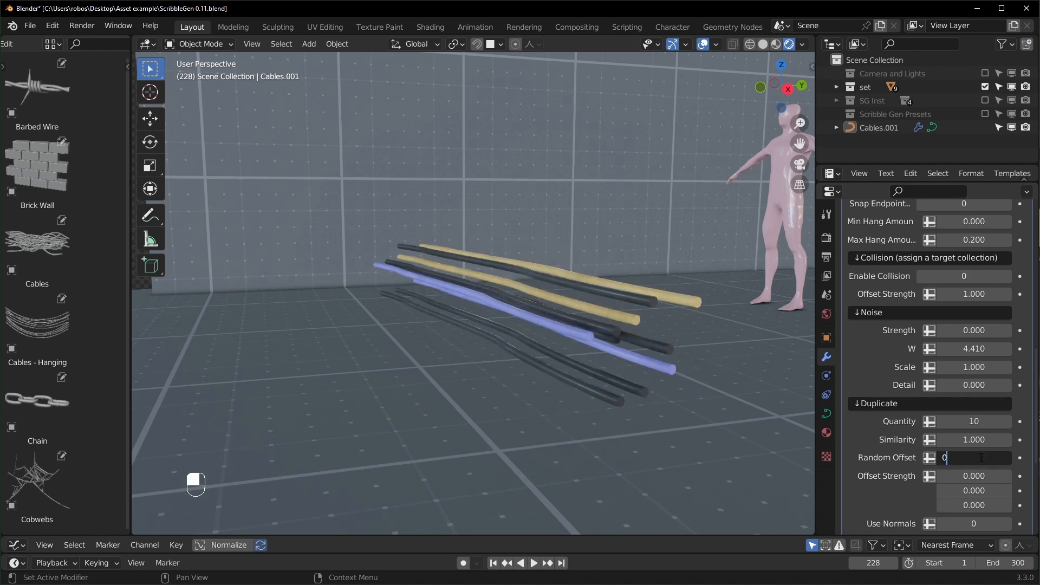
pyautogui.write('0')
pyautogui.press('Return')
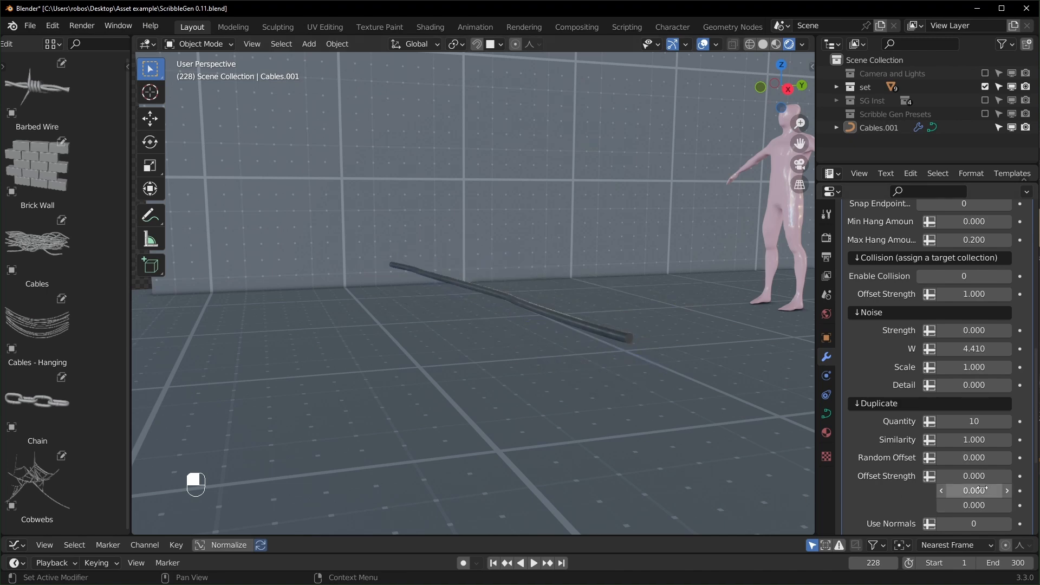
# Set Use Normals to 1 and the Duplicate Offset Strength to 0.095 on all three axes.
pyautogui.moveTo(975, 503)
pyautogui.mouseDown()
pyautogui.moveTo(1010, 503)
pyautogui.moveTo(975, 503)
pyautogui.moveTo(984, 491)
pyautogui.moveTo(1011, 491)
pyautogui.moveTo(982, 494)
pyautogui.mouseUp()
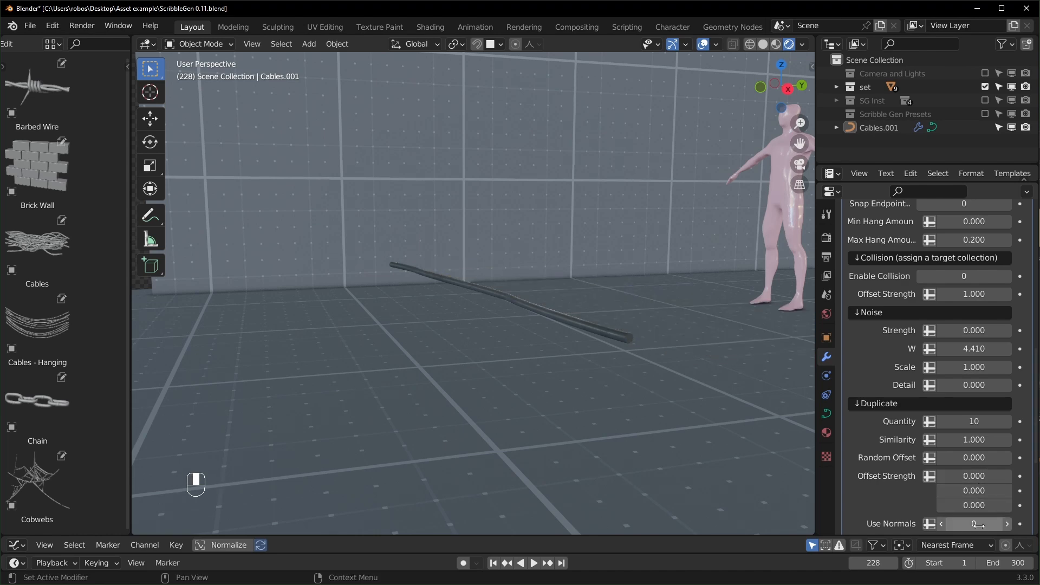
pyautogui.scroll(-1, 985, 522)
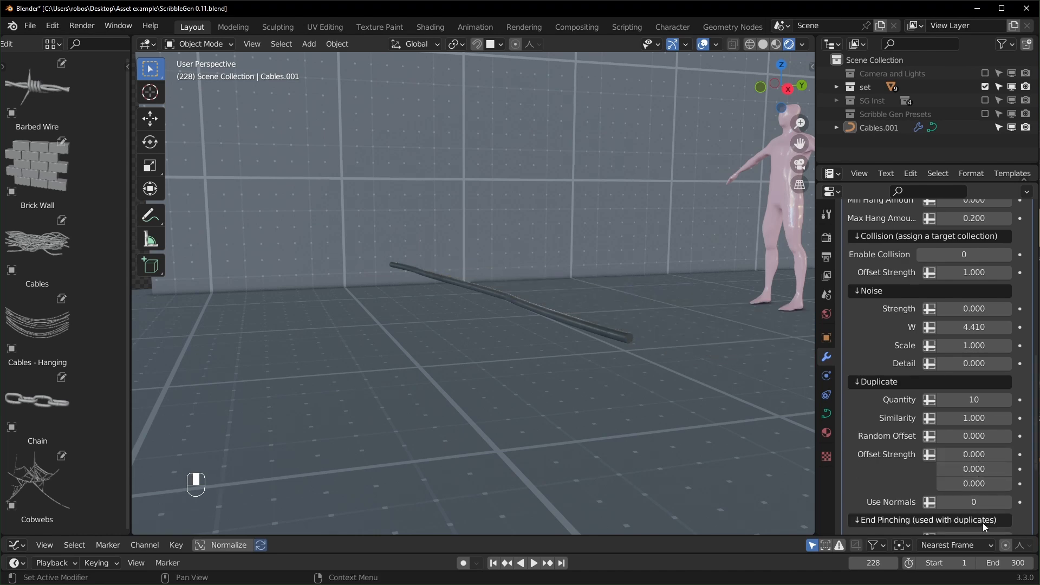
pyautogui.click(1011, 503)
pyautogui.click(942, 502)
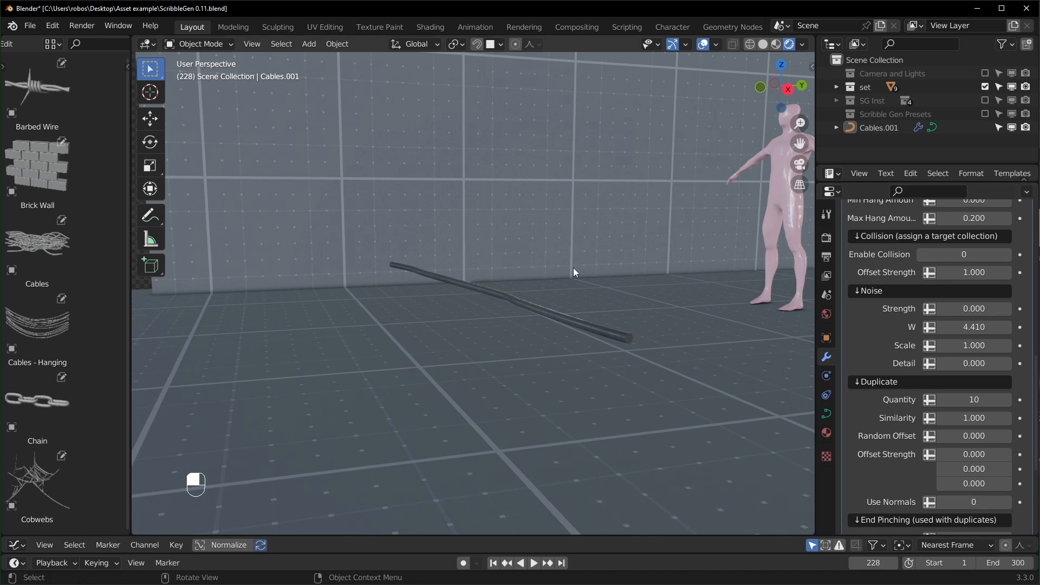
pyautogui.click(1011, 505)
pyautogui.moveTo(500, 362); pyautogui.dragTo(588, 425, button='middle')
pyautogui.moveTo(974, 454); pyautogui.dragTo(1006, 483)
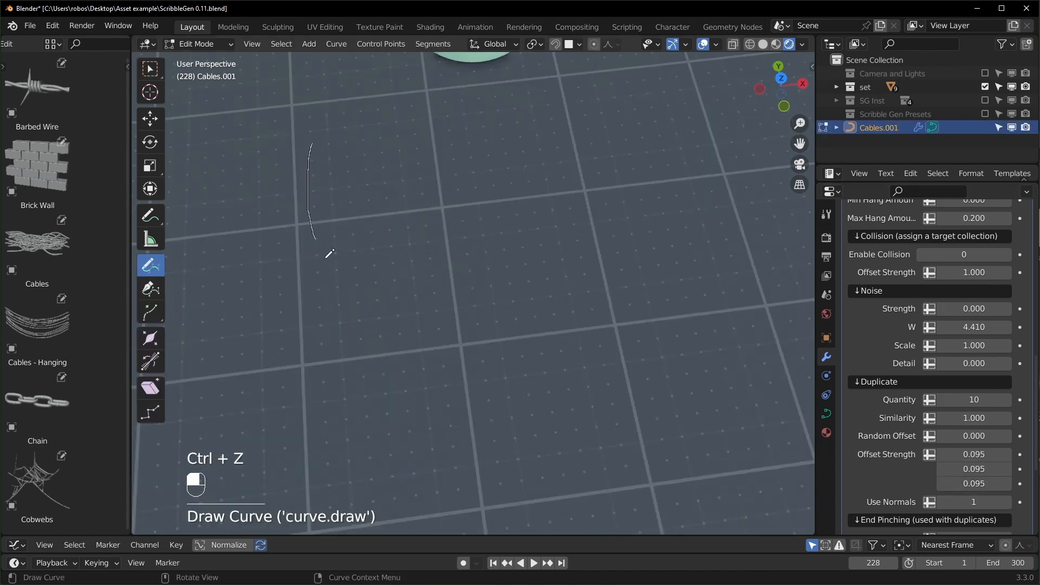
# Draw a large open loop of cables on the floor and compare Use Normals at 0 and back at 1.
pyautogui.moveTo(509, 123); pyautogui.dragTo(506, 122)
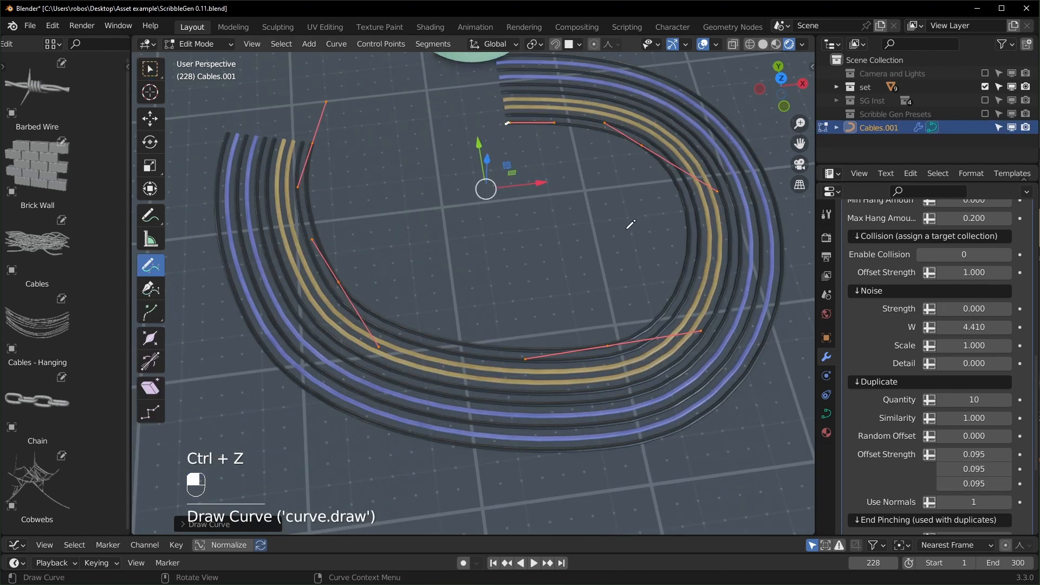
pyautogui.scroll(-2, 626, 239)
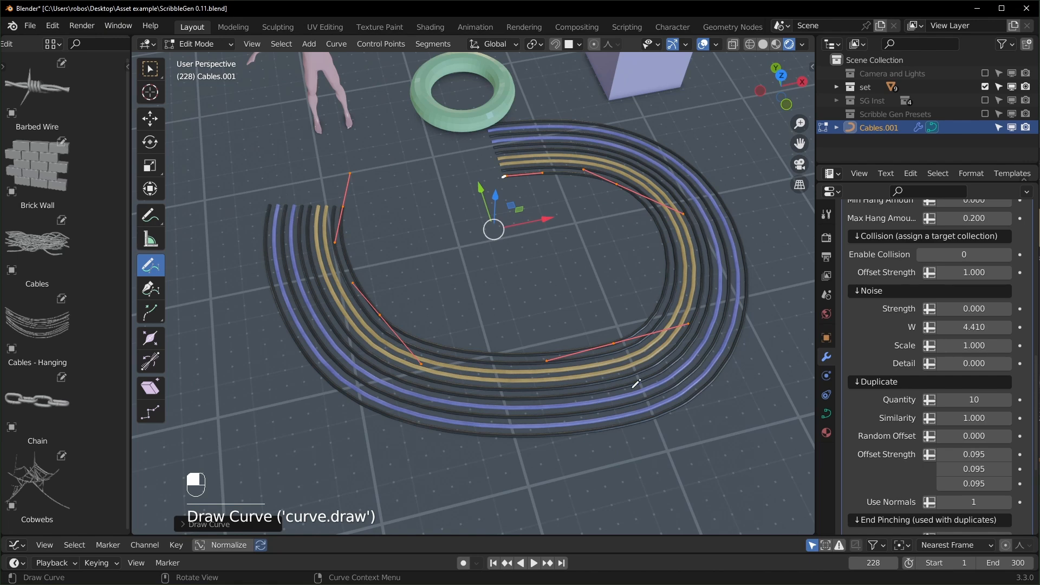
pyautogui.click(941, 504)
pyautogui.moveTo(383, 179); pyautogui.dragTo(369, 172, button='middle')
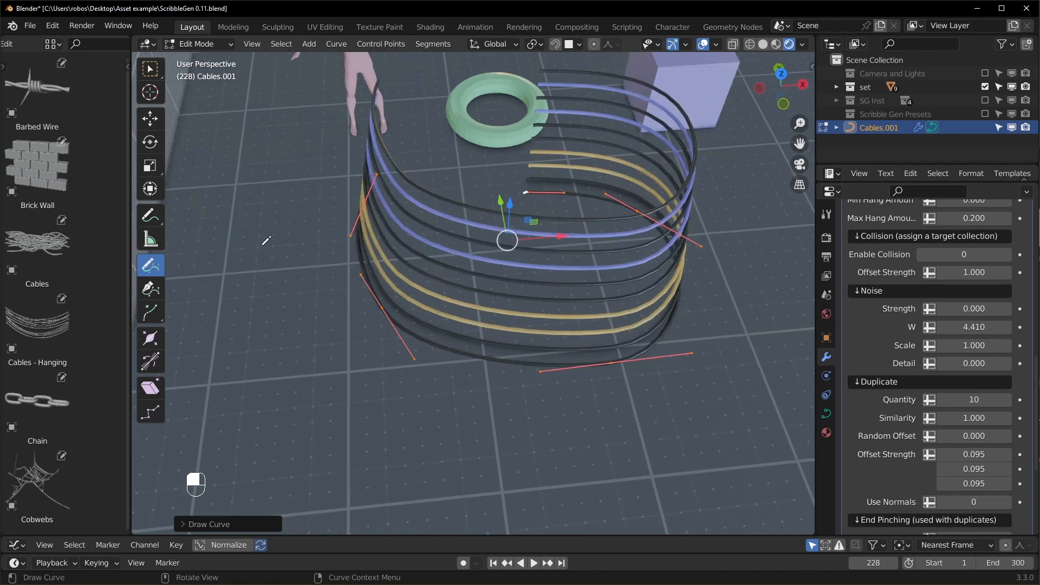
pyautogui.click(970, 503)
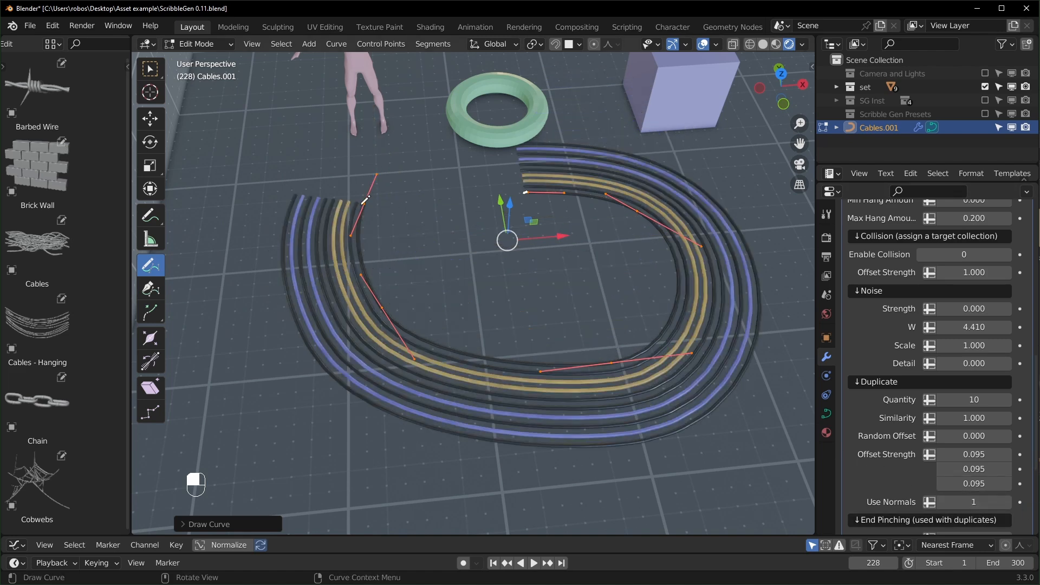
# Vary the Offset Strength on all three axes, reset it to 0 and return to Object Mode.
pyautogui.keyDown('shift'); pyautogui.moveTo(990, 455); pyautogui.dragTo(942, 484); pyautogui.keyUp('shift')
pyautogui.keyDown('shift'); pyautogui.moveTo(996, 455); pyautogui.dragTo(1020, 483); pyautogui.keyUp('shift')
pyautogui.press('Tab')
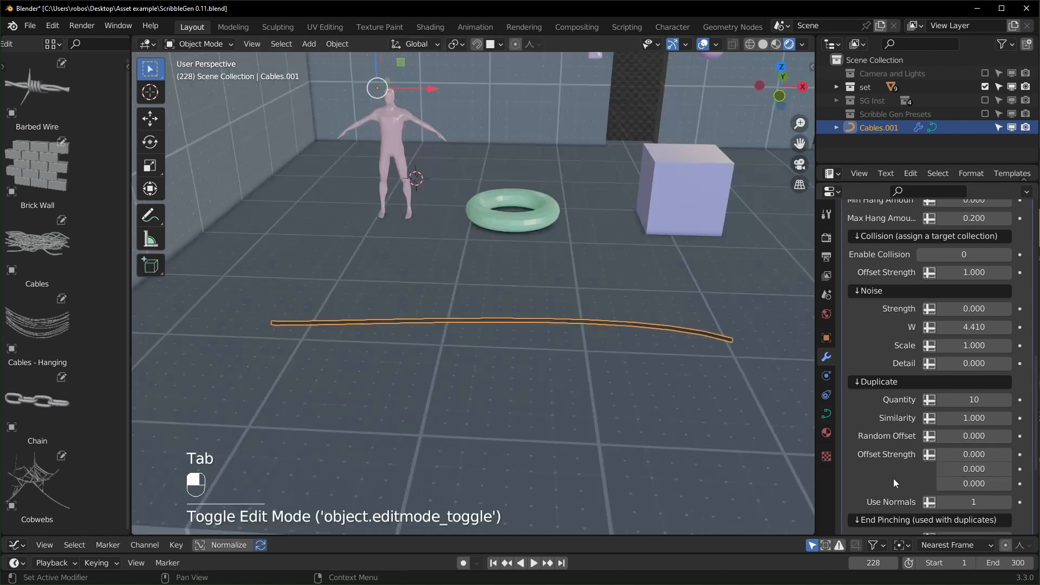
# Raise the Noise Strength of the cables to 1.109.
pyautogui.scroll(-4, 912, 476)
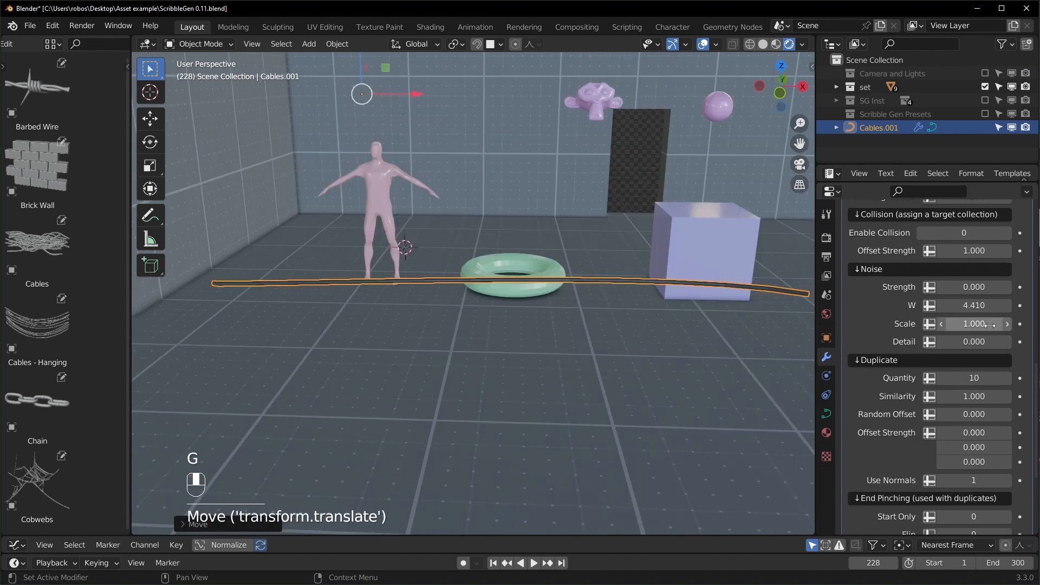
pyautogui.keyDown('shift'); pyautogui.moveTo(973, 286); pyautogui.dragTo(1024, 287); pyautogui.keyUp('shift')
pyautogui.moveTo(699, 324); pyautogui.dragTo(715, 323, button='middle')
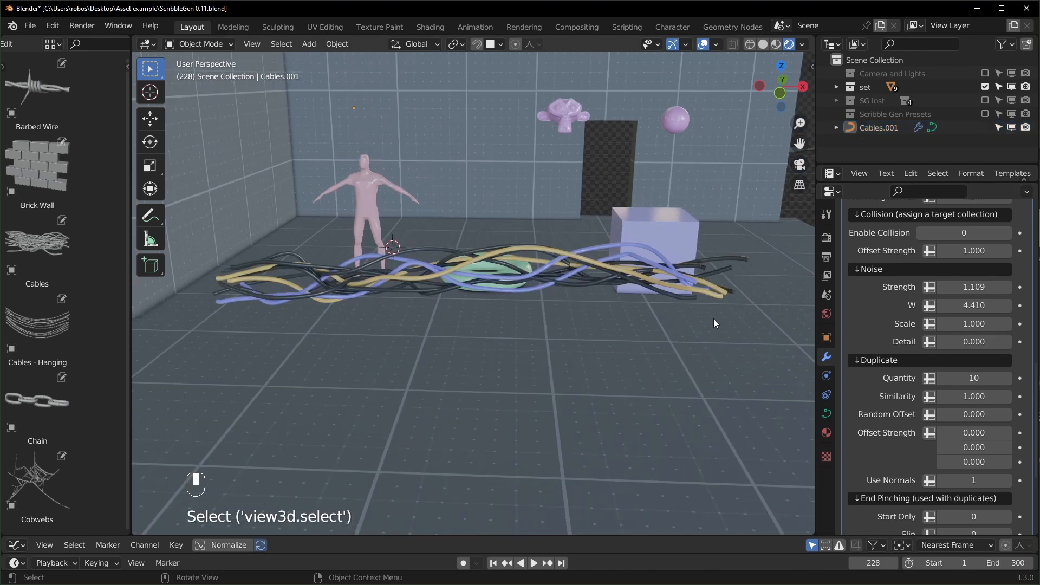
# Reduce the End Pinching Pinch Size of the cables and set it to 0.
pyautogui.scroll(-3, 974, 462)
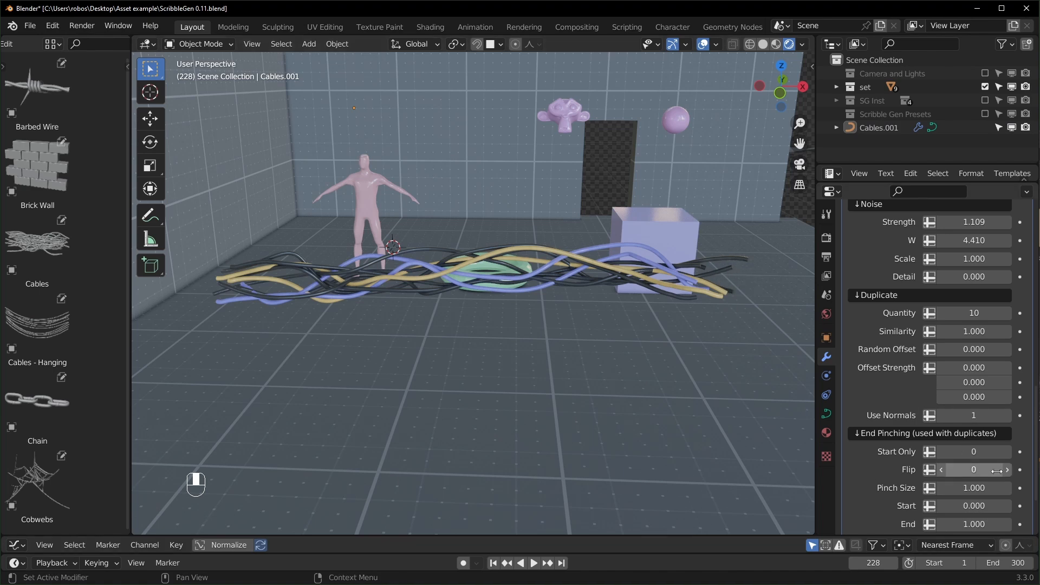
pyautogui.scroll(-2, 938, 463)
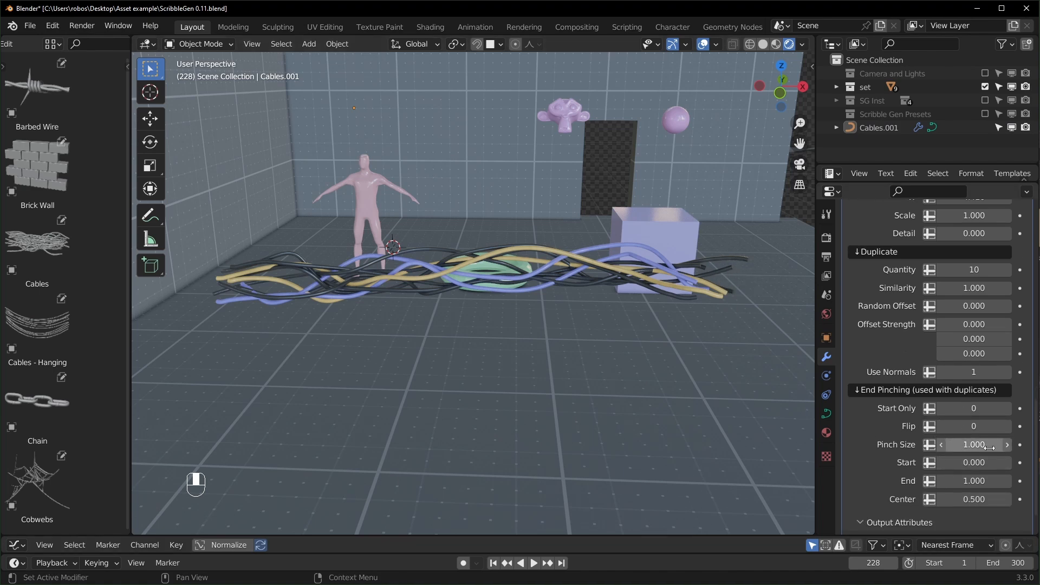
pyautogui.moveTo(732, 272); pyautogui.dragTo(655, 309, button='middle')
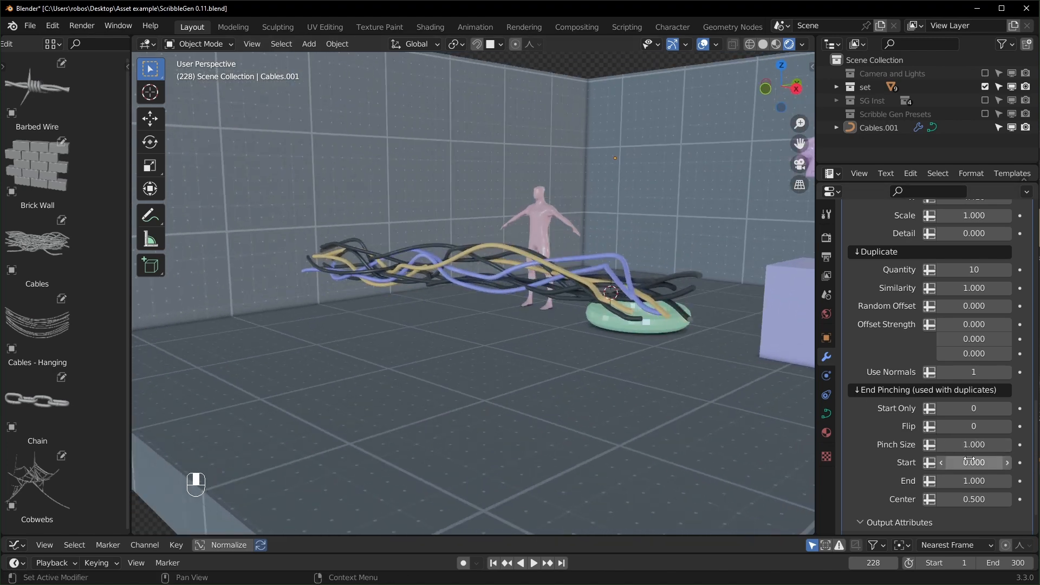
pyautogui.keyDown('shift'); pyautogui.moveTo(989, 445); pyautogui.dragTo(942, 444); pyautogui.keyUp('shift')
pyautogui.moveTo(487, 309); pyautogui.dragTo(681, 318, button='middle')
pyautogui.click(962, 444)
pyautogui.write('0')
pyautogui.press('Return')
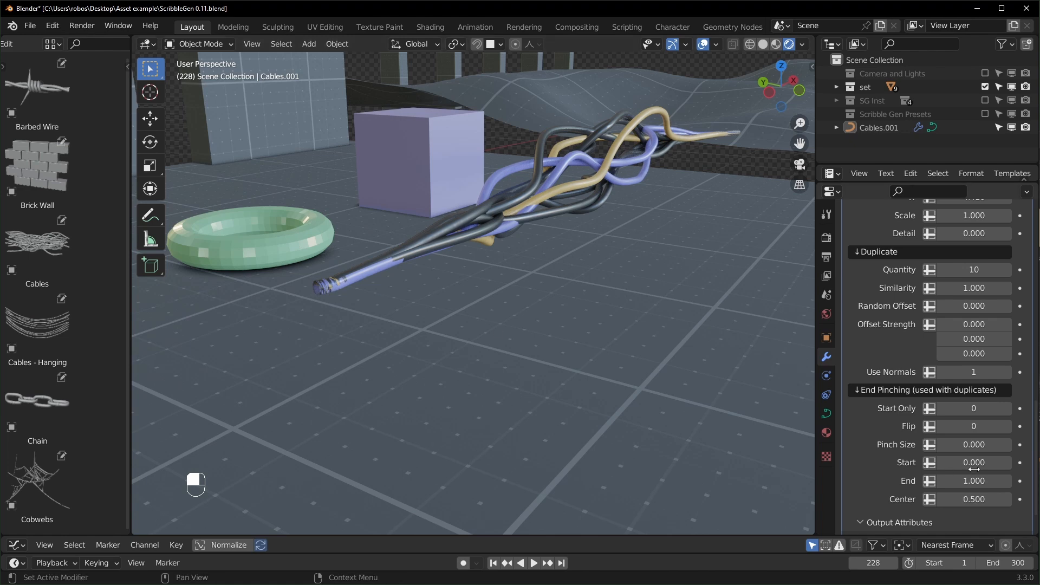
# Set the Pinch Size to 0.189 and view the pinched cables from several angles and from above.
pyautogui.keyDown('shift'); pyautogui.moveTo(946, 445); pyautogui.dragTo(951, 444); pyautogui.keyUp('shift')
pyautogui.moveTo(765, 292); pyautogui.dragTo(549, 374, button='middle')
pyautogui.scroll(-2, 494, 248)
pyautogui.scroll(3, 533, 283)
pyautogui.scroll(-3, 536, 279)
pyautogui.scroll(2, 549, 255)
pyautogui.moveTo(549, 248); pyautogui.dragTo(545, 310, button='middle')
pyautogui.keyDown('shift'); pyautogui.moveTo(541, 210); pyautogui.dragTo(511, 328, button='middle'); pyautogui.keyUp('shift')
pyautogui.moveTo(515, 256); pyautogui.dragTo(505, 239, button='middle')
pyautogui.scroll(-4, 498, 282)
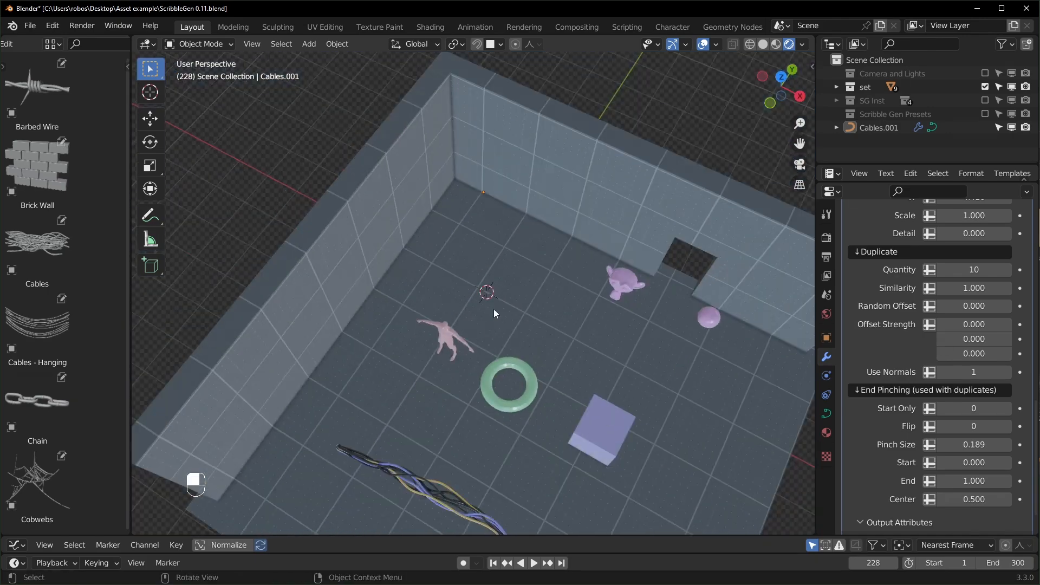
# Select the cables and try clearing all their curve points in Edit Mode.
pyautogui.click(409, 484)
pyautogui.press('Tab')
pyautogui.press('a')
pyautogui.press('c')
pyautogui.press('x')
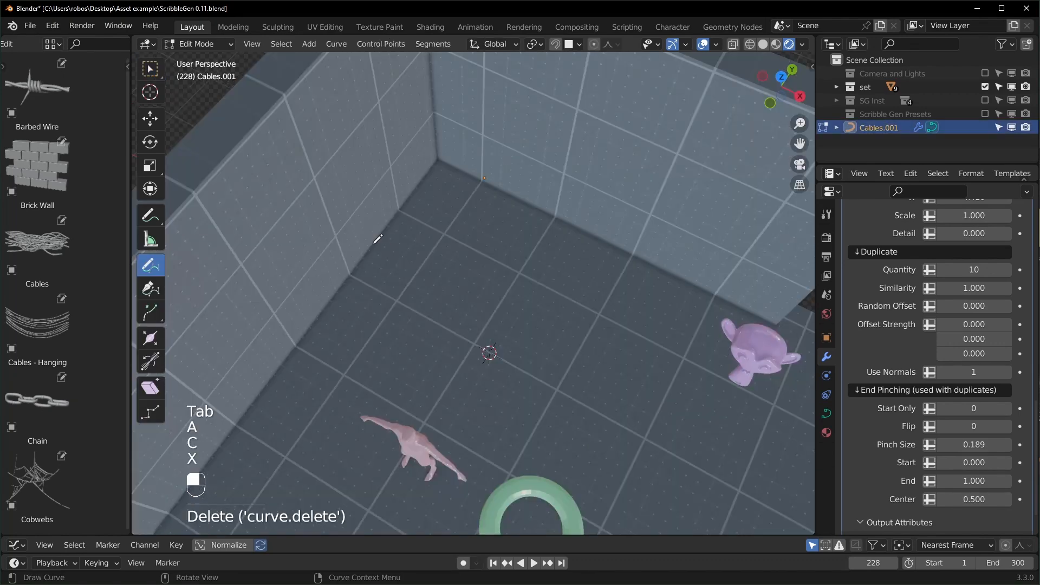
# Isolate the cables in local view, show them from the front in Object Mode and deselect them.
pyautogui.scroll(1, 585, 304)
pyautogui.moveTo(598, 476)
pyautogui.mouseDown(button='middle')
pyautogui.moveTo(609, 423)
pyautogui.moveTo(506, 369)
pyautogui.mouseUp(button='middle')
pyautogui.scroll(1, 601, 420)
pyautogui.moveTo(591, 427)
pyautogui.mouseDown(button='middle')
pyautogui.moveTo(606, 416)
pyautogui.moveTo(544, 418)
pyautogui.moveTo(477, 382)
pyautogui.mouseUp(button='middle')
pyautogui.press('KP_Divide')
pyautogui.press('KP_1')
pyautogui.press('Tab')
pyautogui.click(479, 377)
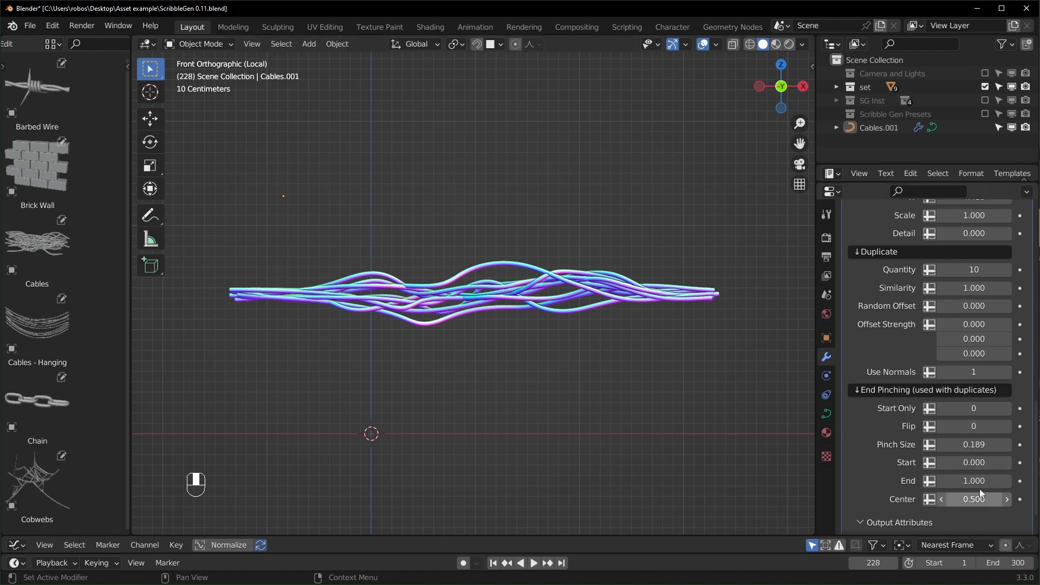
# Try varying the End Pinching Start and End values, cancelling each change.
pyautogui.keyDown('shift'); pyautogui.moveTo(974, 462); pyautogui.dragTo(1005, 462); pyautogui.keyUp('shift')
pyautogui.press('Escape')
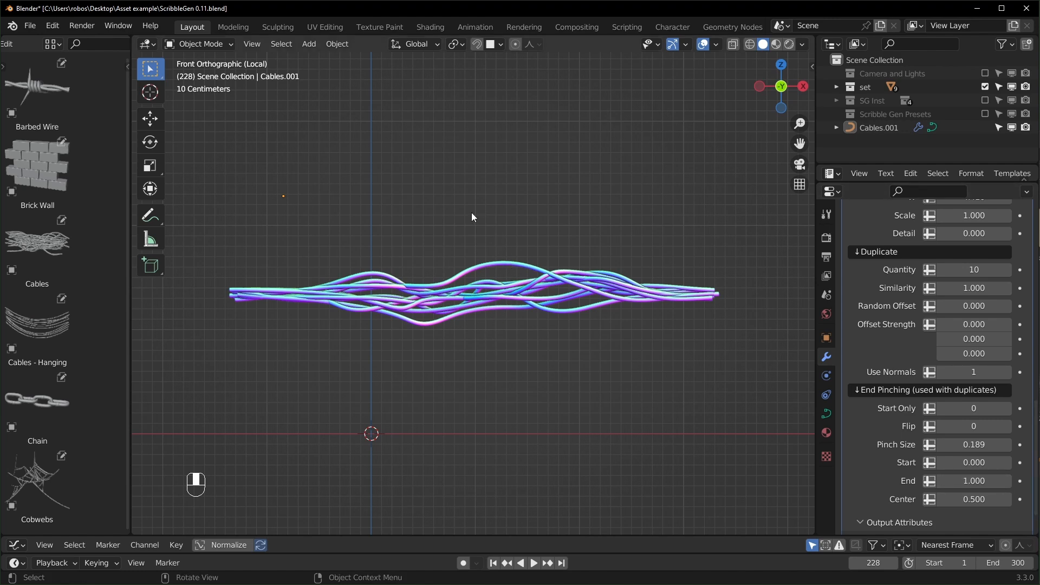
pyautogui.keyDown('shift'); pyautogui.moveTo(975, 480); pyautogui.dragTo(908, 481); pyautogui.keyUp('shift')
pyautogui.press('Escape')
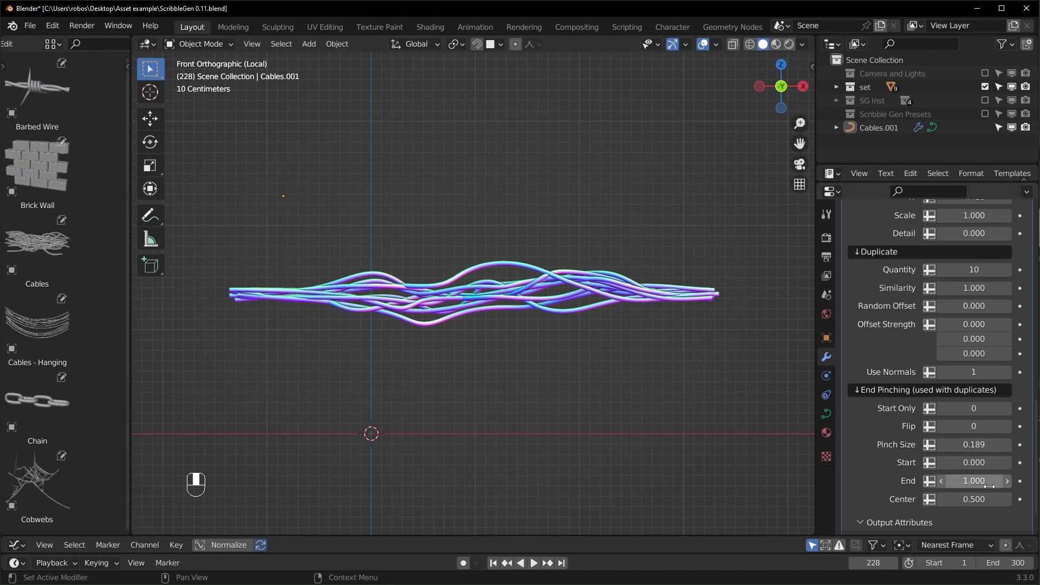
# Set the pinch End to 0.1, then raise Start to 0.390 and End to 0.490 together.
pyautogui.click(971, 481)
pyautogui.write('.1')
pyautogui.press('Return')
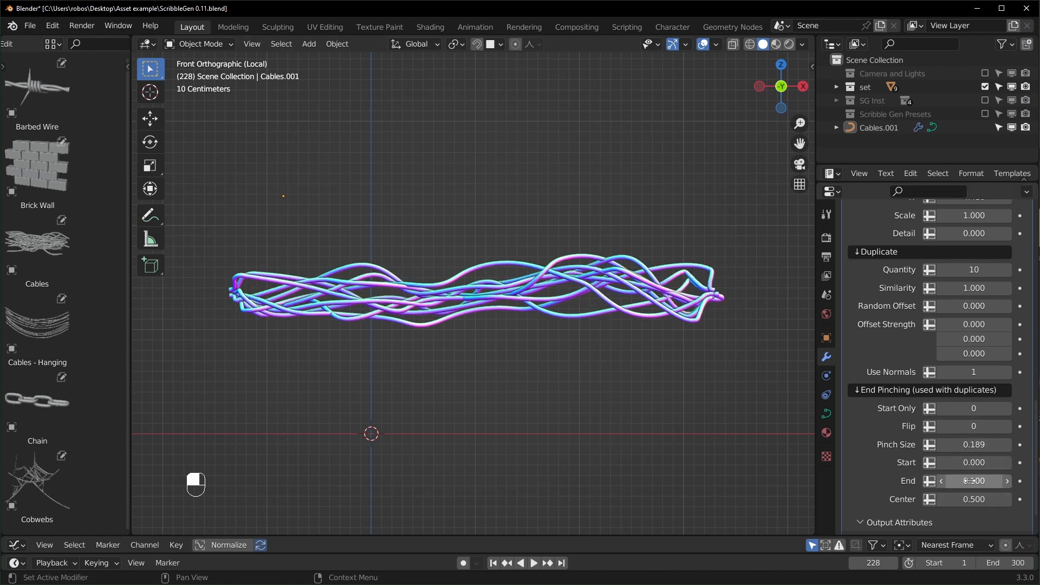
pyautogui.moveTo(970, 463); pyautogui.dragTo(987, 480)
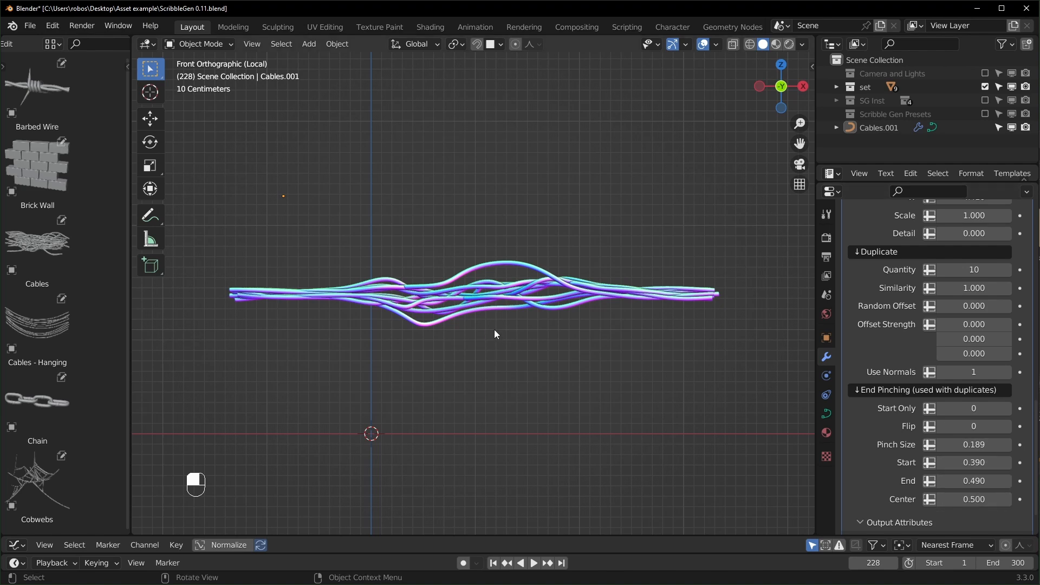
pyautogui.keyDown('shift'); pyautogui.moveTo(929, 505); pyautogui.dragTo(975, 493); pyautogui.keyUp('shift')
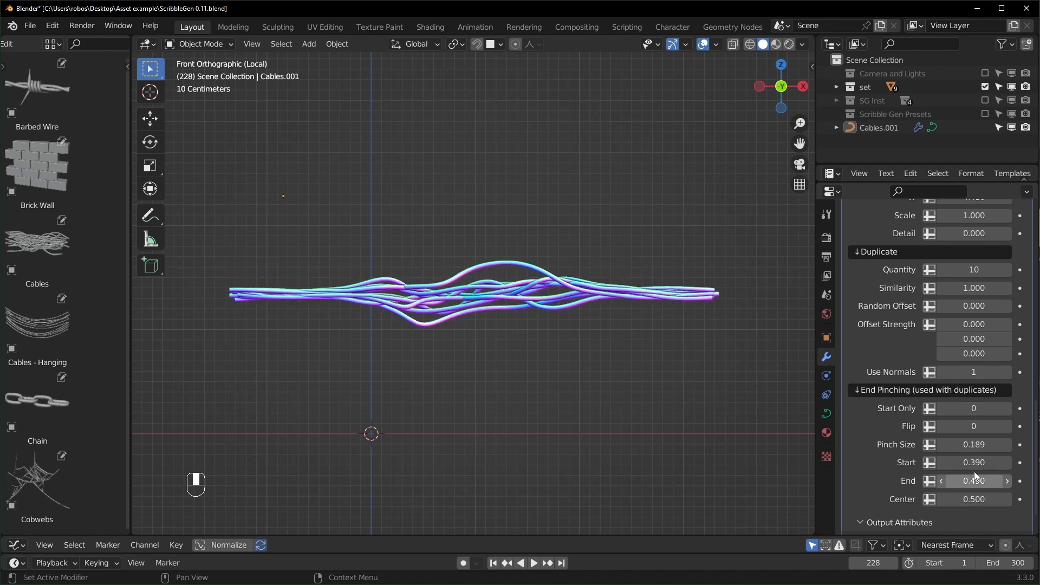
# Try Start Only at 1 and Flip at 1 on the pinched cables, then return both to 0.
pyautogui.click(1008, 409)
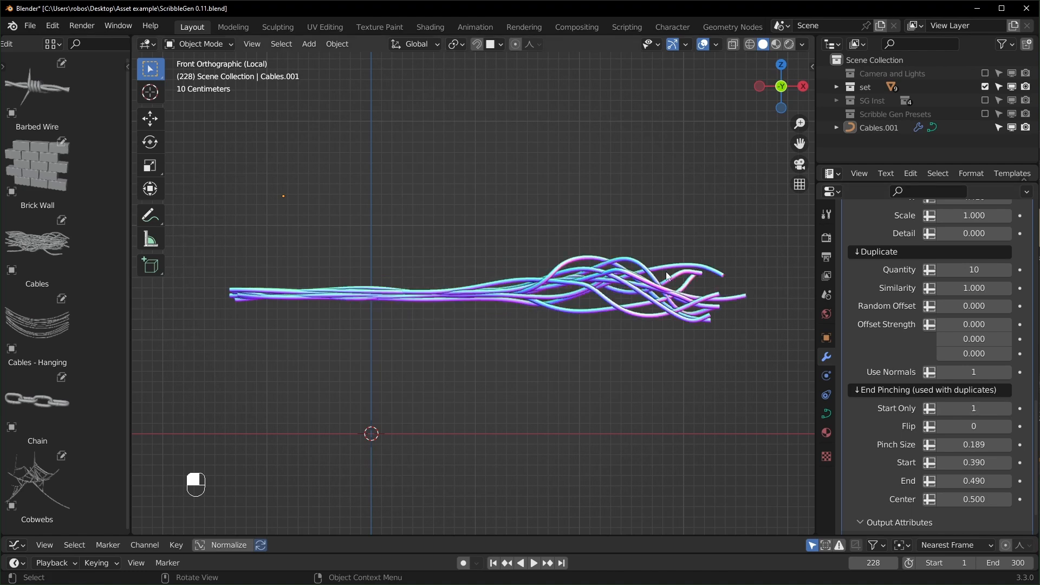
pyautogui.click(1006, 427)
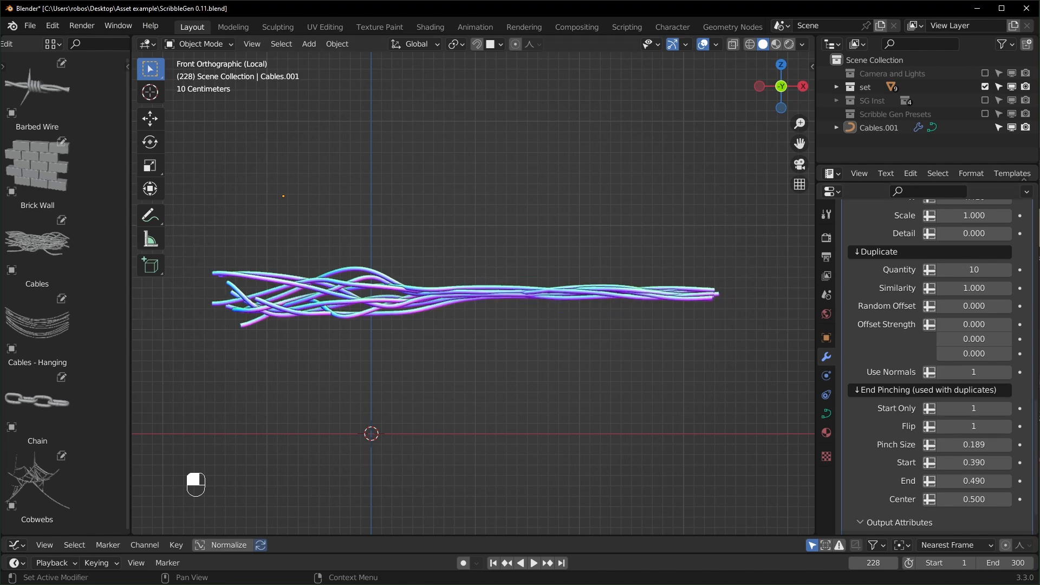
pyautogui.click(944, 427)
pyautogui.click(942, 409)
pyautogui.scroll(-2, 941, 488)
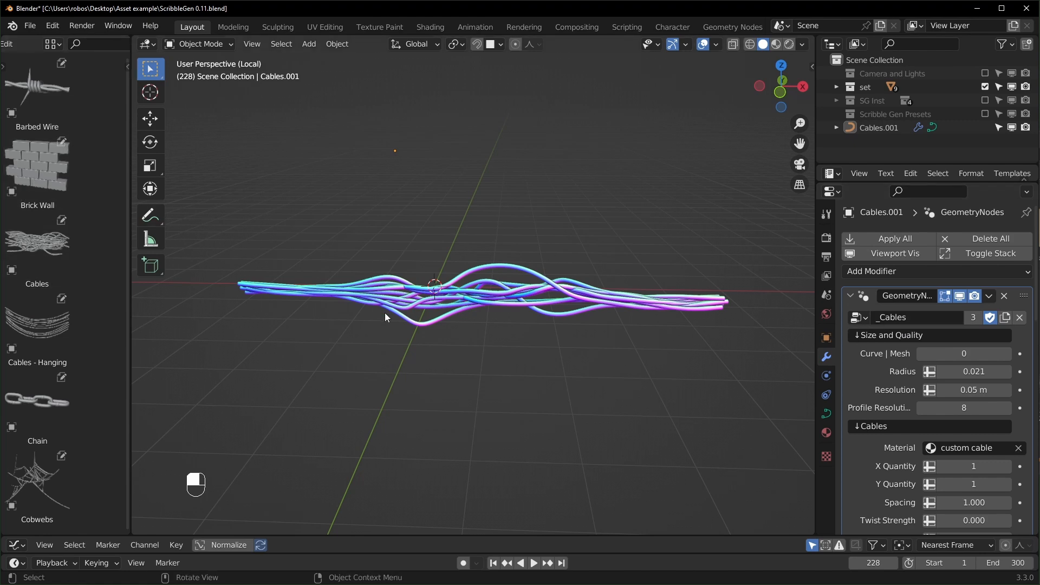
# Leave local view, add the Cables - Hanging asset near the room corner and set its Target Collection to set.
pyautogui.press('KP_Divide')
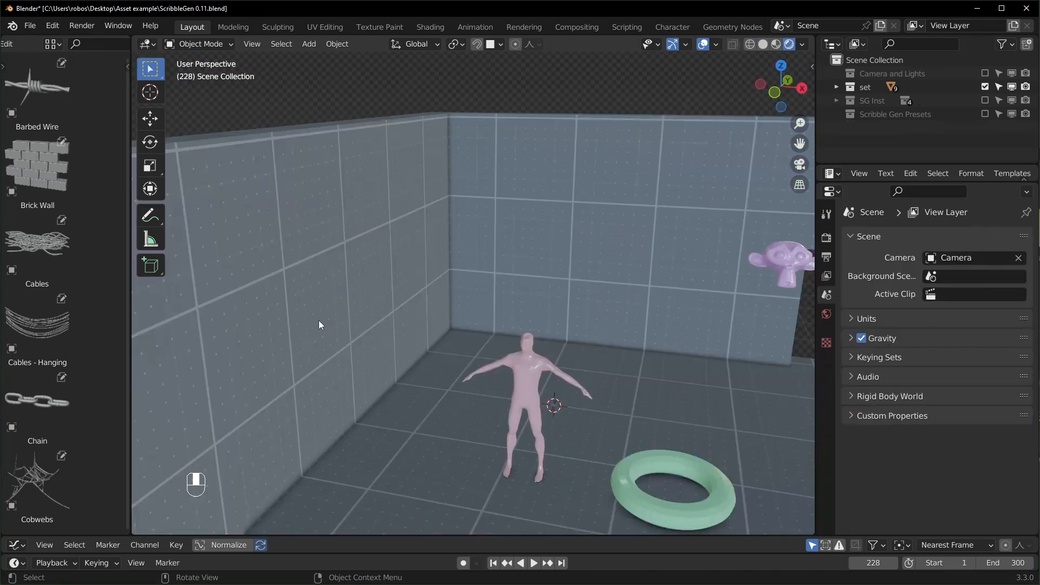
pyautogui.moveTo(33, 326); pyautogui.dragTo(462, 357)
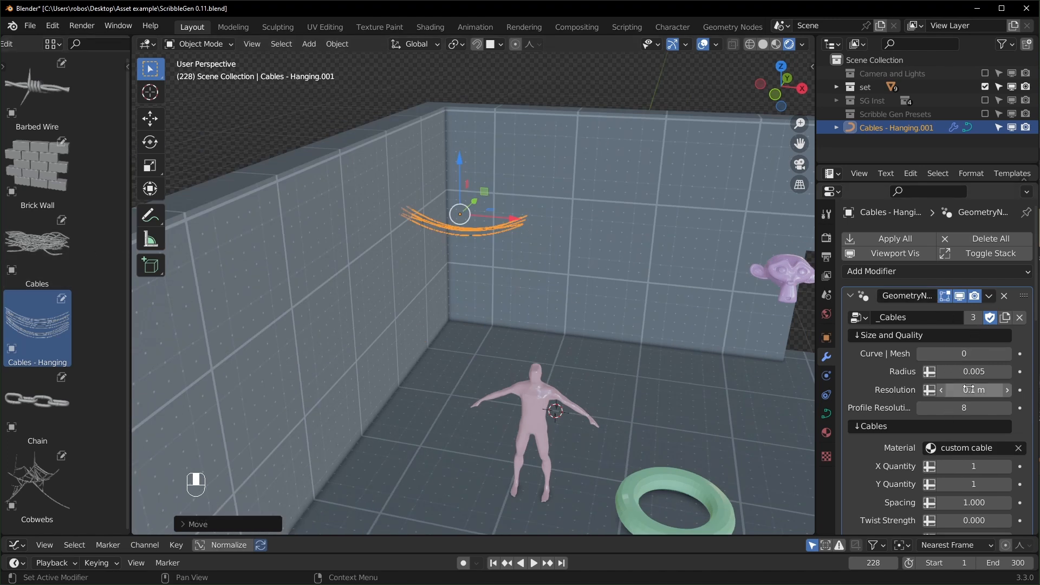
pyautogui.scroll(-3, 969, 389)
pyautogui.scroll(-10, 958, 401)
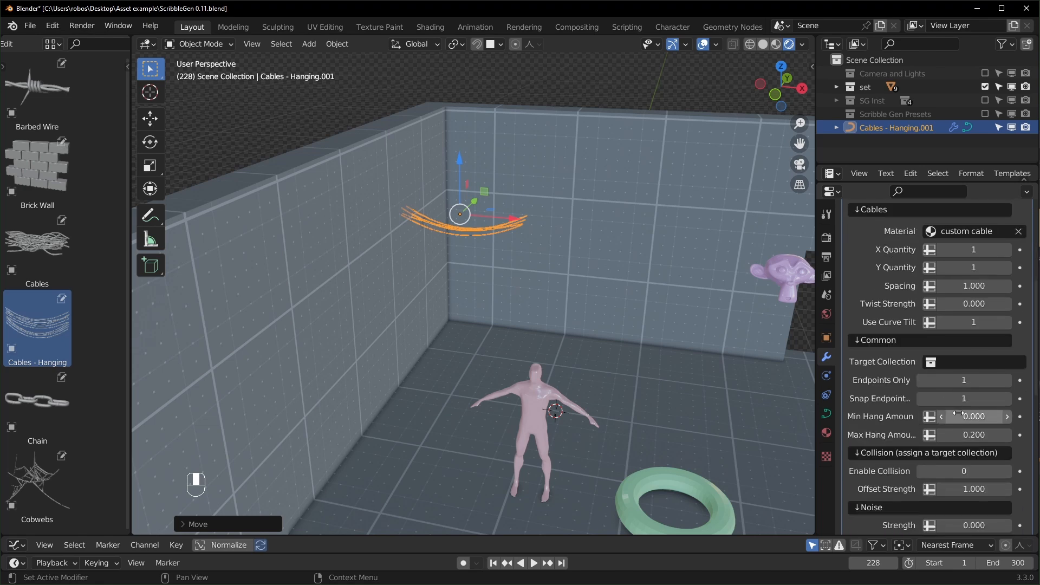
pyautogui.scroll(3, 958, 412)
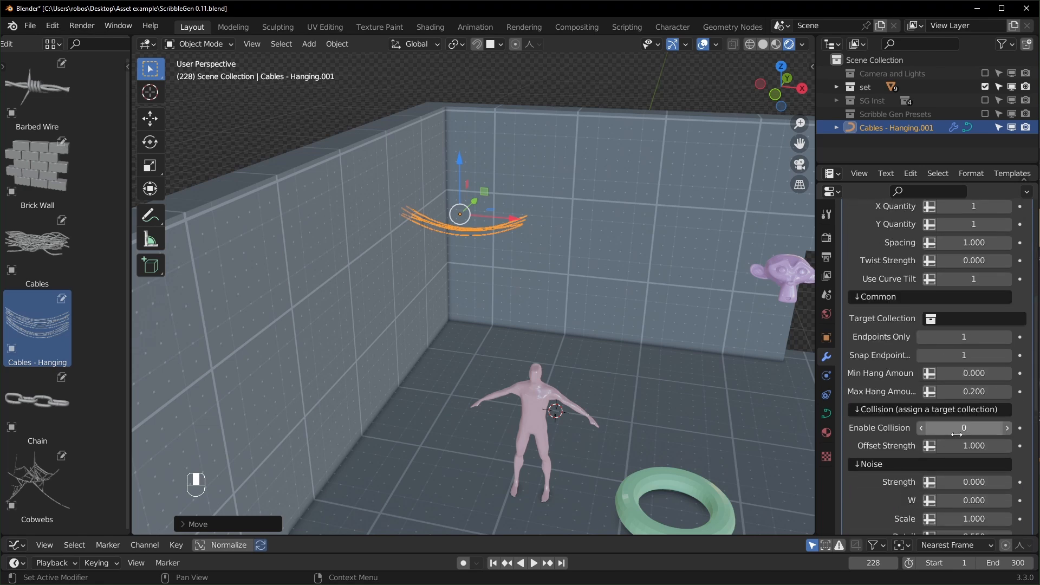
pyautogui.click(953, 340)
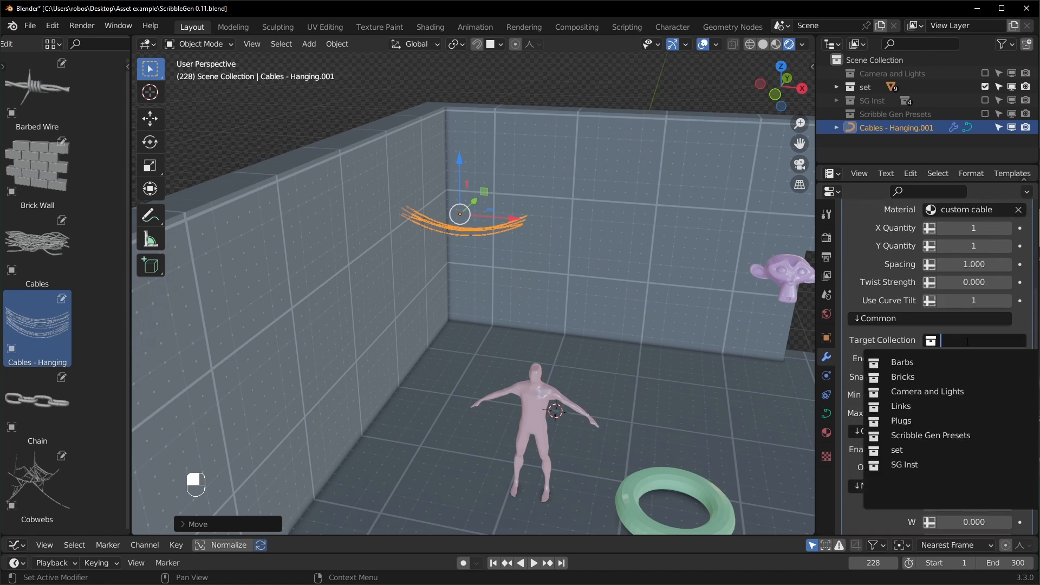
pyautogui.click(894, 449)
# Rotate the hanging cables about the global Z axis so they span the two corner walls.
pyautogui.moveTo(703, 349); pyautogui.dragTo(687, 359, button='middle')
pyautogui.press('r')
pyautogui.press('z')
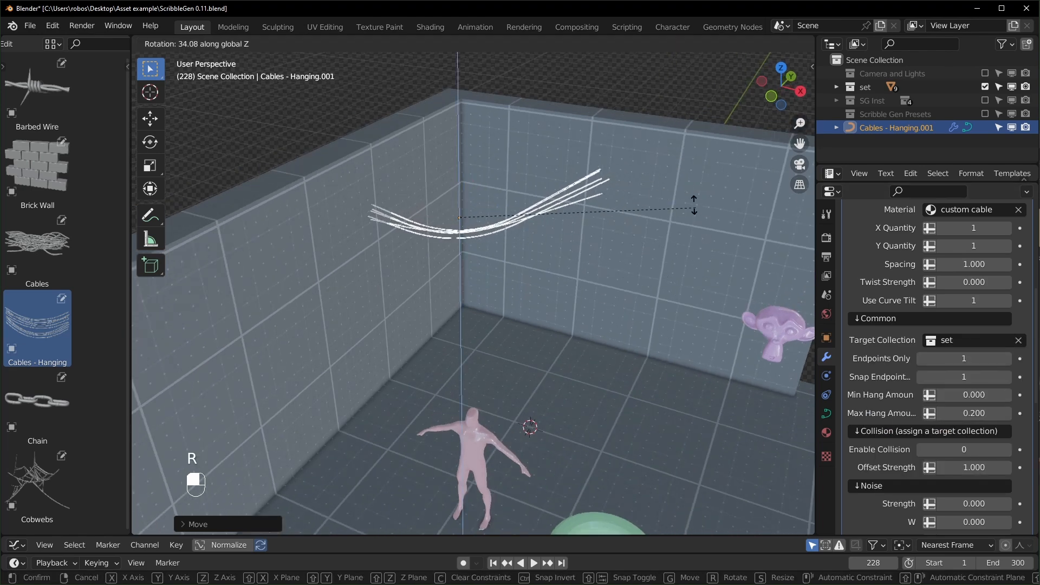
pyautogui.click(606, 243)
pyautogui.scroll(5, 578, 282)
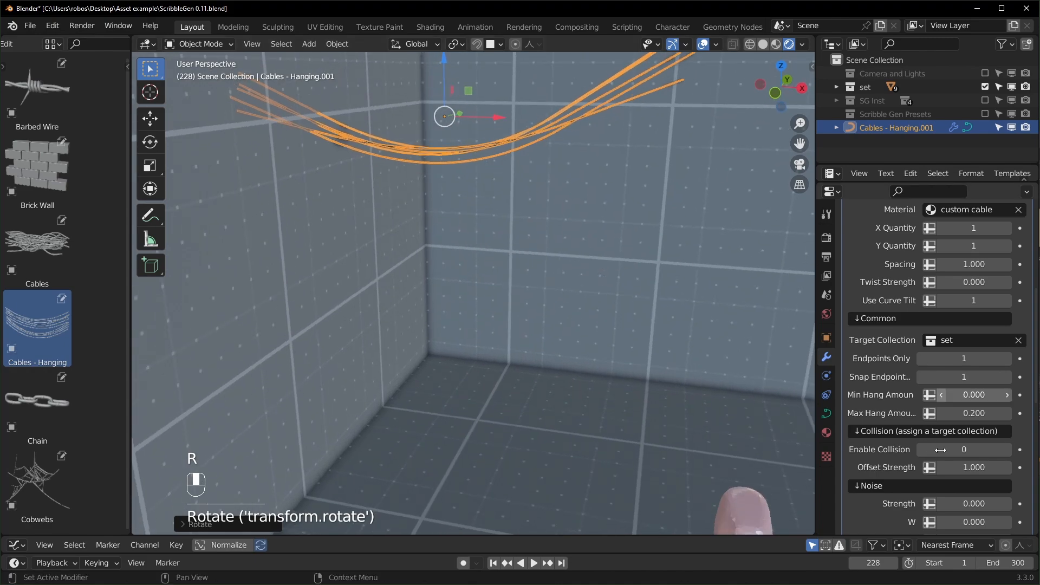
# Draw two hanging cable runs between two neighbouring pillars, one near their tops and one lower down.
pyautogui.scroll(-4, 934, 399)
pyautogui.scroll(-5, 473, 292)
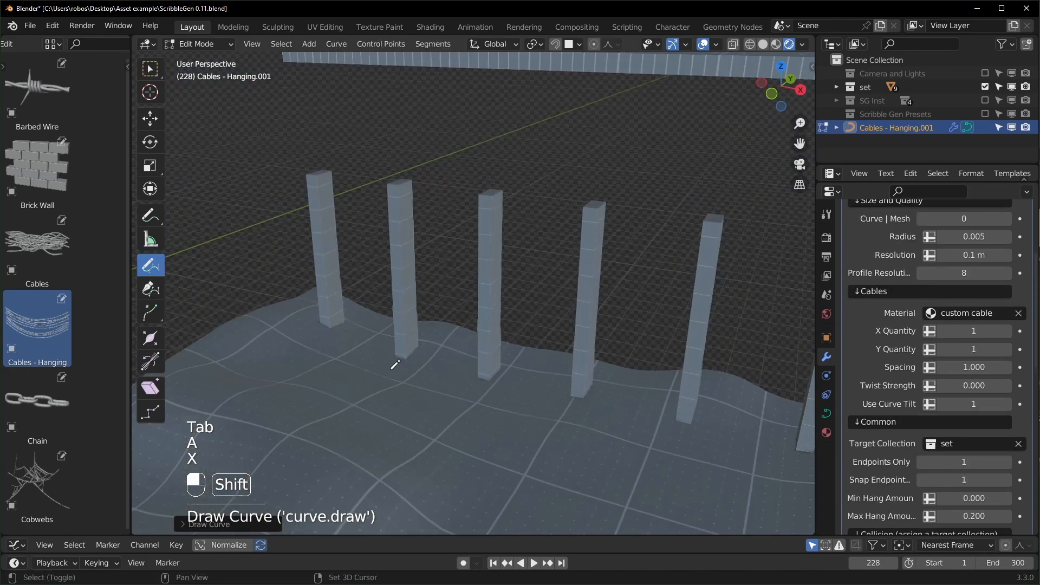
pyautogui.scroll(8, 395, 364)
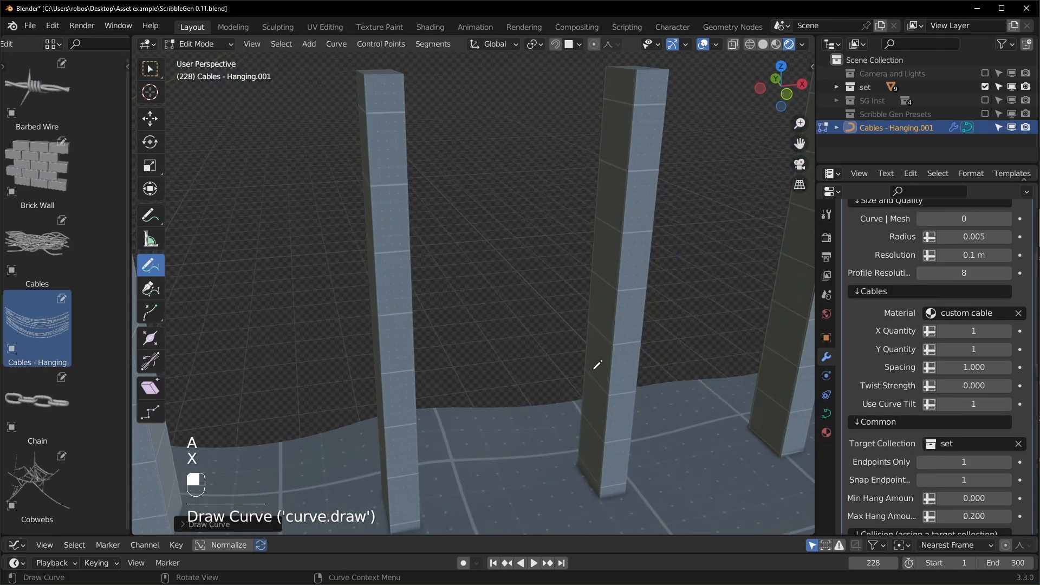
pyautogui.moveTo(578, 368); pyautogui.dragTo(535, 356, button='middle')
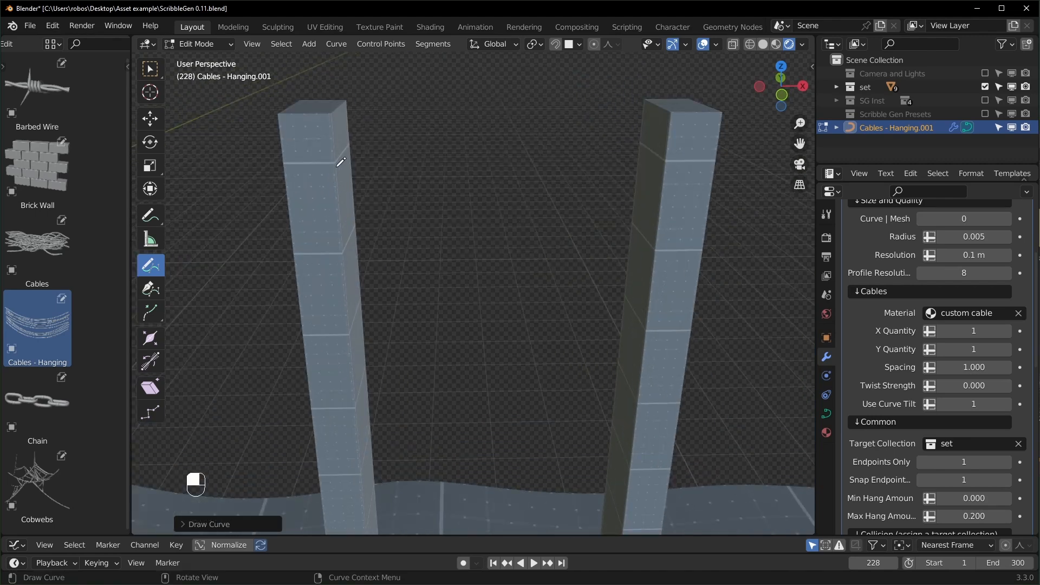
pyautogui.moveTo(638, 178); pyautogui.dragTo(646, 180)
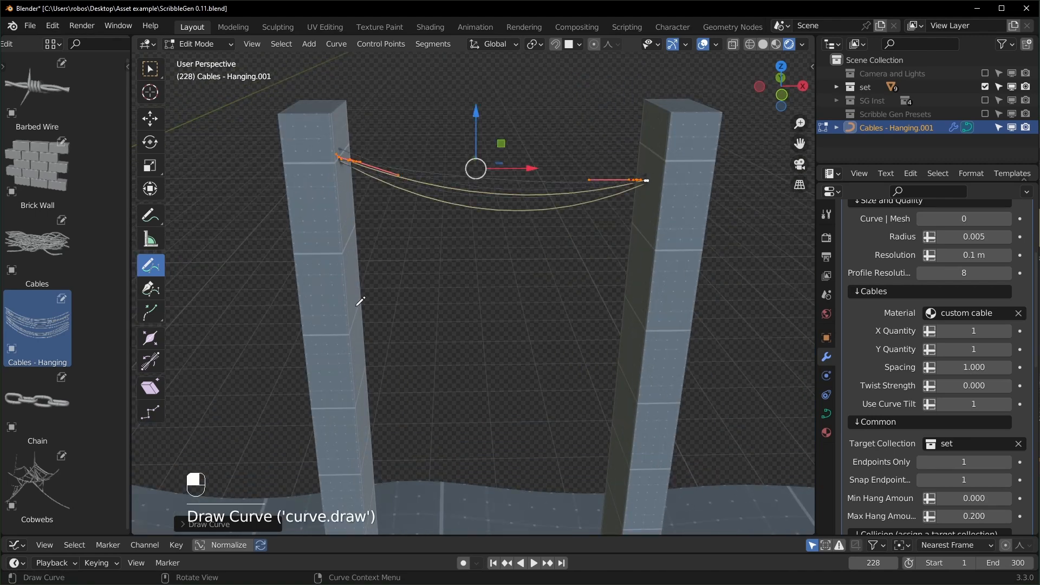
pyautogui.moveTo(645, 297); pyautogui.dragTo(645, 297)
pyautogui.moveTo(619, 385)
pyautogui.mouseDown(button='middle')
pyautogui.moveTo(623, 337)
pyautogui.moveTo(529, 306)
pyautogui.mouseUp(button='middle')
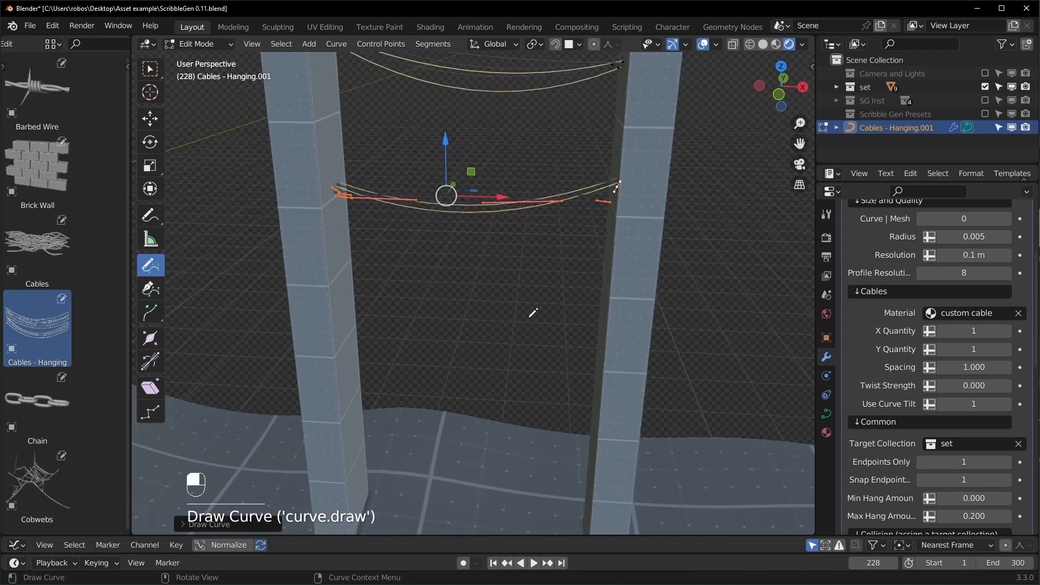
# Delete the hanging cables object and add the Barbed Wire asset on the floor behind the human figure.
pyautogui.press('Tab')
pyautogui.press('x')
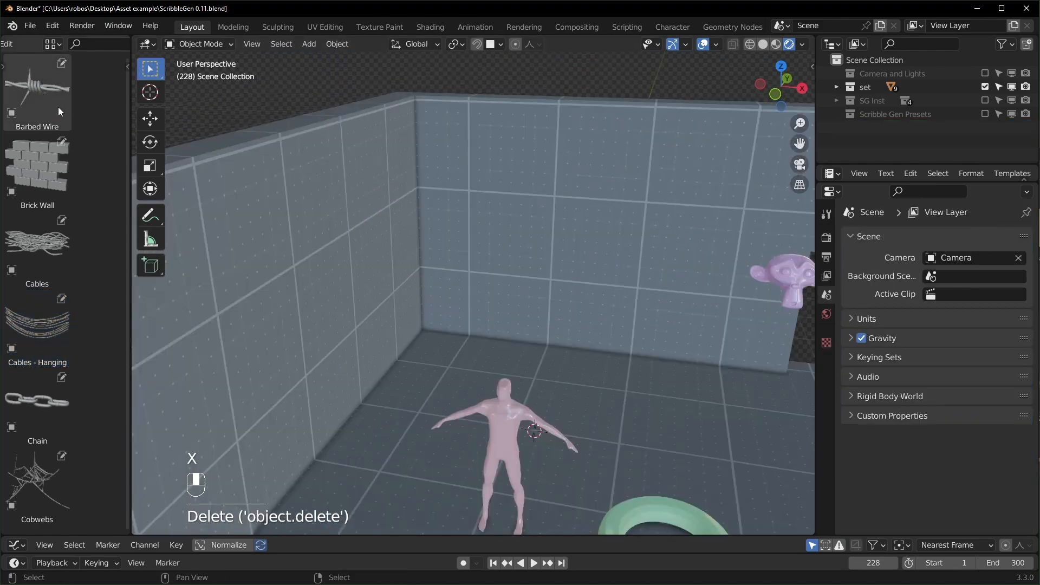
pyautogui.moveTo(41, 86); pyautogui.dragTo(483, 371)
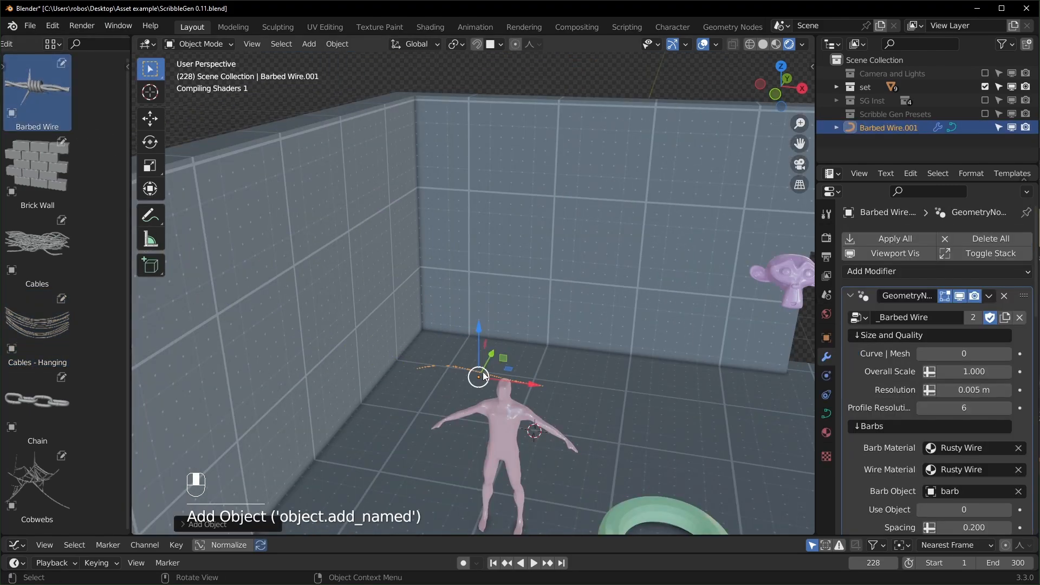
pyautogui.keyDown('shift'); pyautogui.moveTo(516, 392); pyautogui.dragTo(524, 353, button='middle'); pyautogui.keyUp('shift')
pyautogui.scroll(5, 525, 353)
pyautogui.keyDown('shift'); pyautogui.moveTo(569, 420); pyautogui.dragTo(570, 371, button='middle'); pyautogui.keyUp('shift')
pyautogui.scroll(-7, 564, 383)
pyautogui.scroll(2, 516, 328)
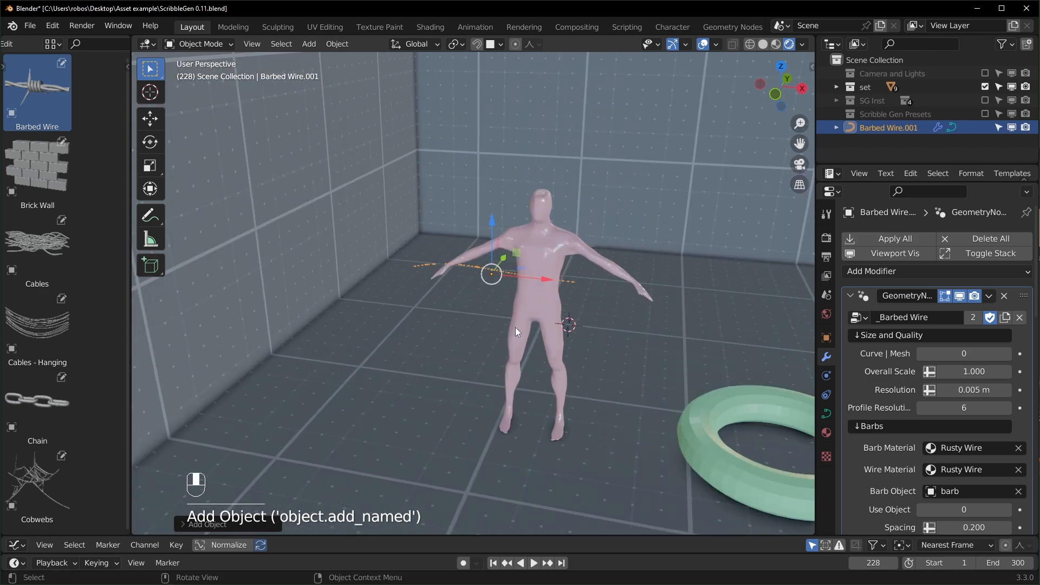
# Move the barbed wire so it passes through the human figure's torso.
pyautogui.press('g')
pyautogui.click(588, 319)
pyautogui.scroll(2, 590, 324)
pyautogui.press('Tab')
pyautogui.keyDown('shift'); pyautogui.moveTo(672, 332); pyautogui.dragTo(585, 355, button='middle'); pyautogui.keyUp('shift')
pyautogui.scroll(3, 585, 355)
pyautogui.press('Tab')
# Set the barbed wire's Target Collection to set and bring its collision settings into view.
pyautogui.scroll(-5, 933, 434)
pyautogui.scroll(-6, 953, 440)
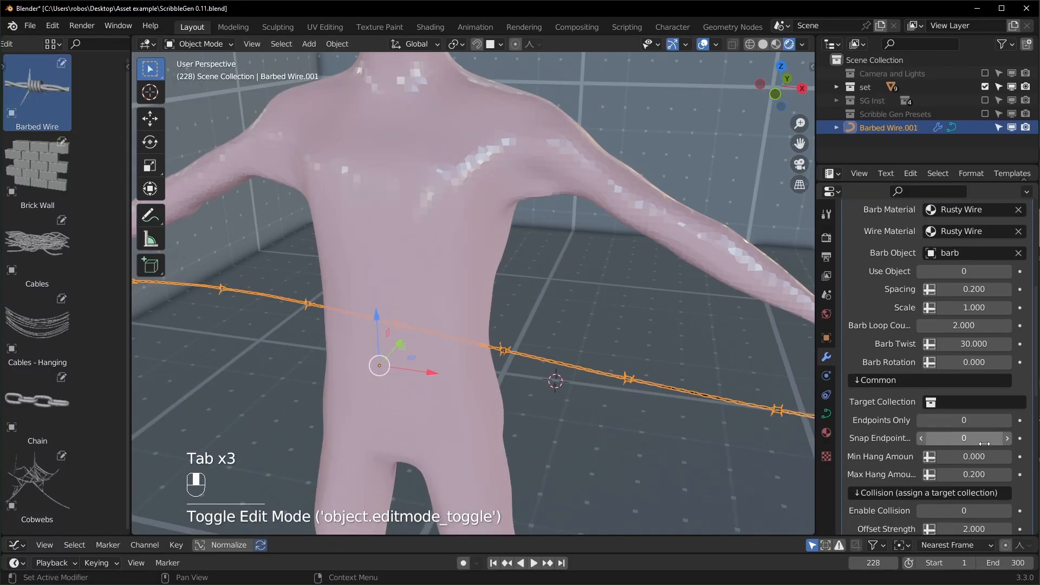
pyautogui.click(955, 403)
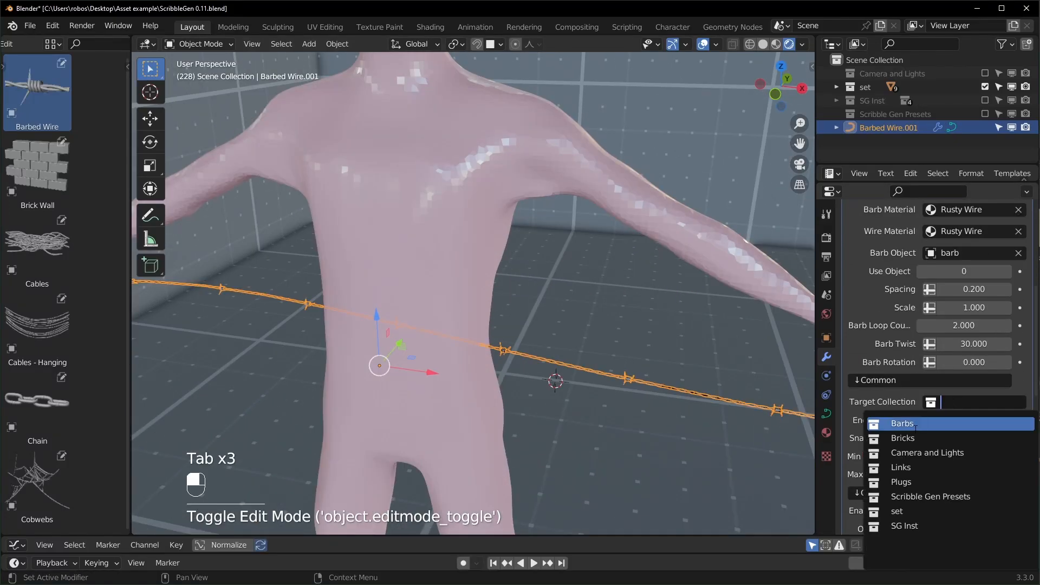
pyautogui.click(938, 511)
pyautogui.scroll(-3, 938, 442)
pyautogui.scroll(-3, 938, 443)
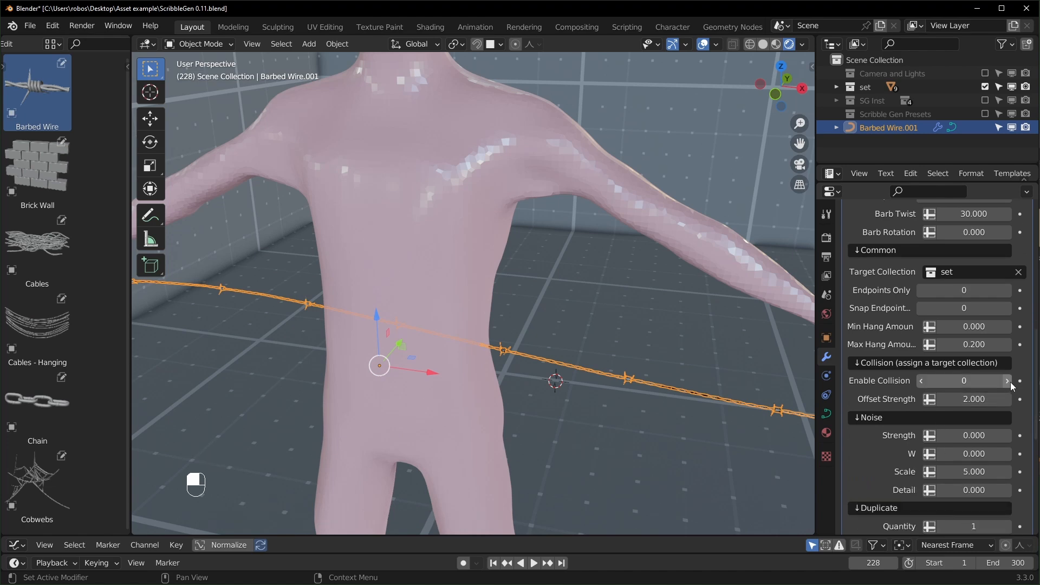
# Enable collision on the barbed wire and raise the wire to the human figure's shoulder height.
pyautogui.press('KP_Decimal')
pyautogui.moveTo(473, 297); pyautogui.dragTo(476, 296)
pyautogui.moveTo(416, 273); pyautogui.dragTo(414, 121)
pyautogui.scroll(5, 488, 239)
pyautogui.moveTo(511, 261); pyautogui.dragTo(585, 336, button='middle')
pyautogui.scroll(2, 657, 278)
pyautogui.scroll(-1, 641, 301)
pyautogui.scroll(1, 580, 261)
pyautogui.scroll(1, 581, 330)
pyautogui.scroll(15, 952, 385)
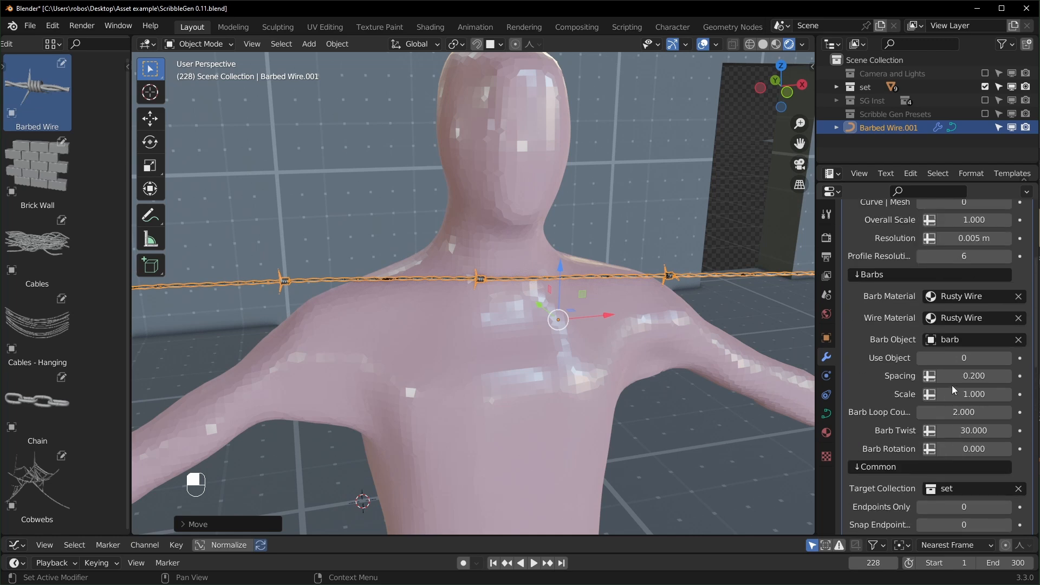
pyautogui.moveTo(978, 374)
pyautogui.mouseDown()
pyautogui.moveTo(989, 374)
pyautogui.moveTo(968, 374)
pyautogui.mouseUp()
pyautogui.rightClick(968, 373)
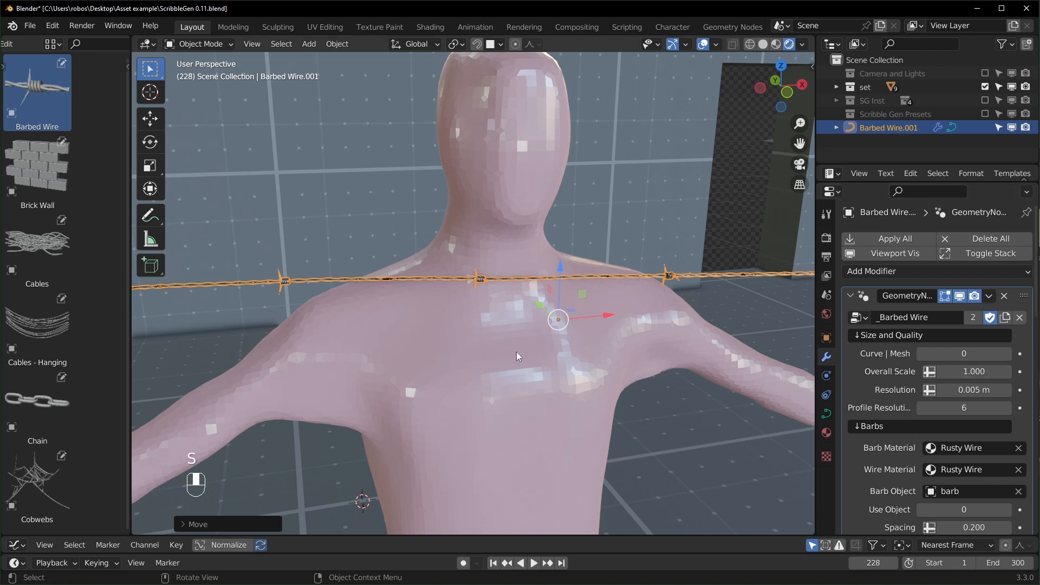
pyautogui.press('s')
pyautogui.press('s')
pyautogui.rightClick(617, 417)
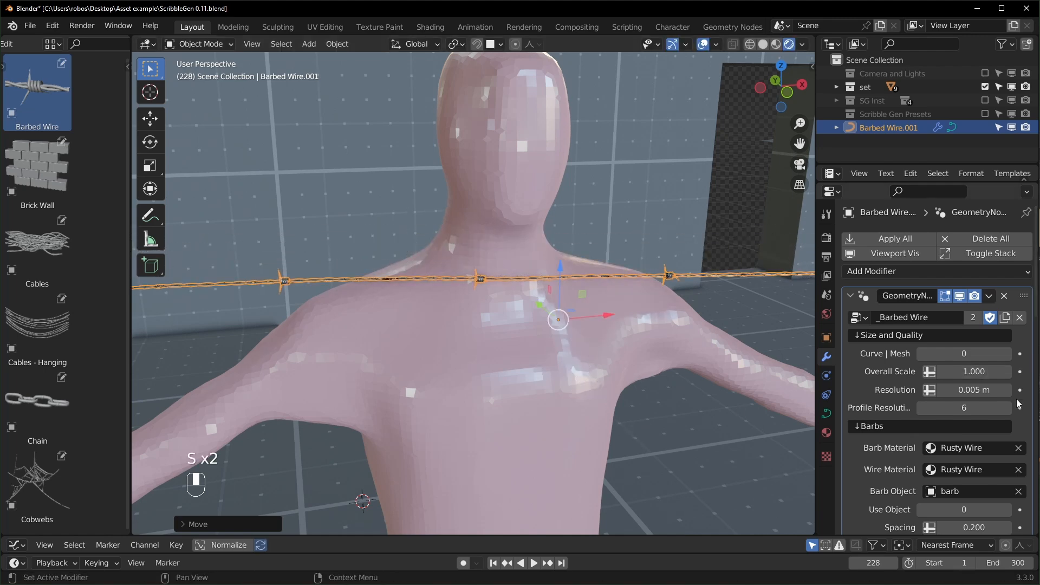
# Try the barbed wire's Overall Scale at 3.314 and at 1, and settle on 2.
pyautogui.keyDown('shift'); pyautogui.moveTo(933, 370); pyautogui.dragTo(1024, 371); pyautogui.keyUp('shift')
pyautogui.scroll(-6, 755, 342)
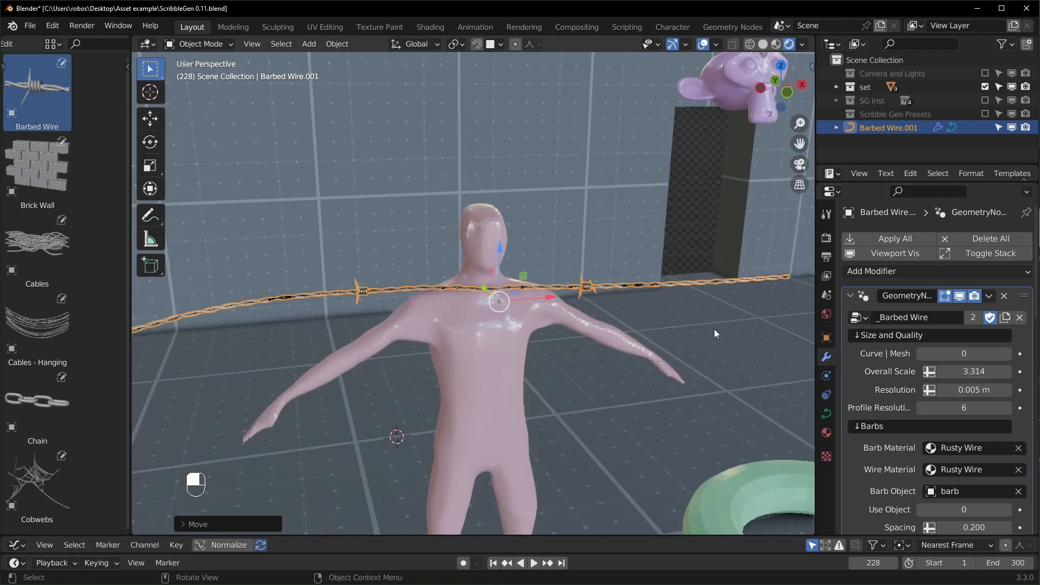
pyautogui.scroll(5, 714, 330)
pyautogui.click(974, 372)
pyautogui.write('1')
pyautogui.press('Return')
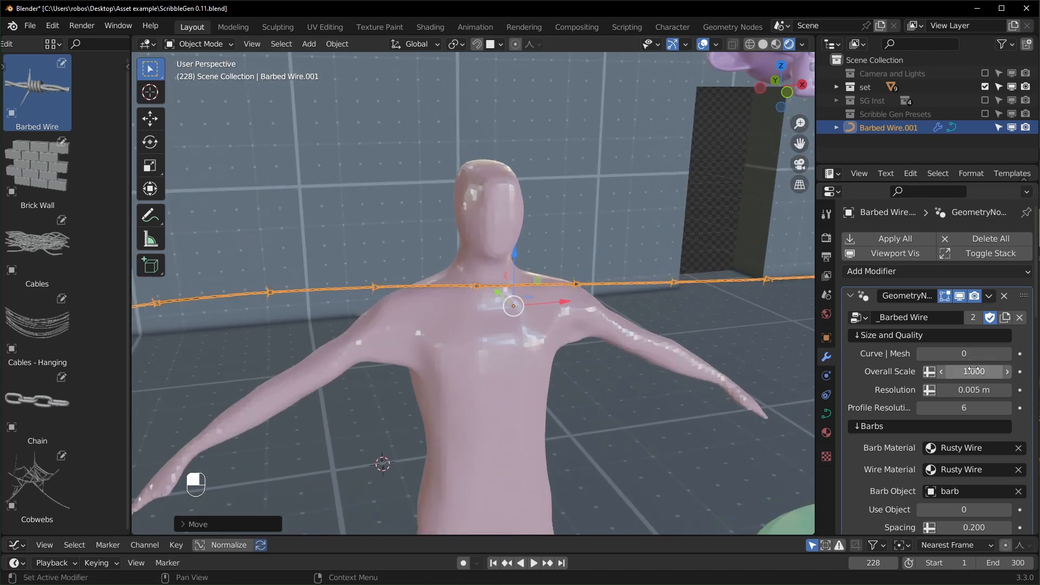
pyautogui.press('Return')
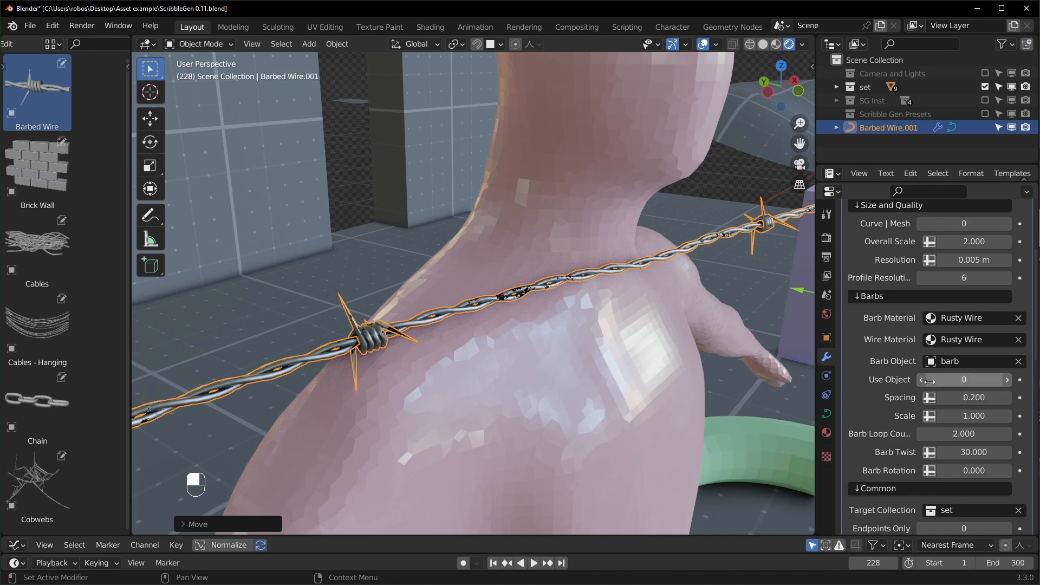
# Compare the barb styles by switching Use Object to 1 and back to 0.
pyautogui.click(1008, 380)
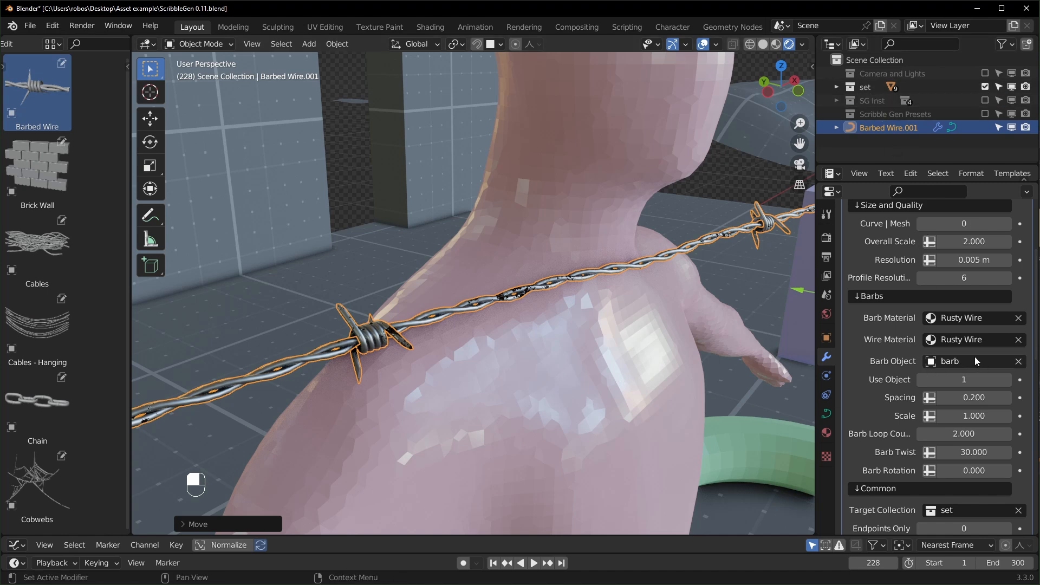
pyautogui.click(922, 380)
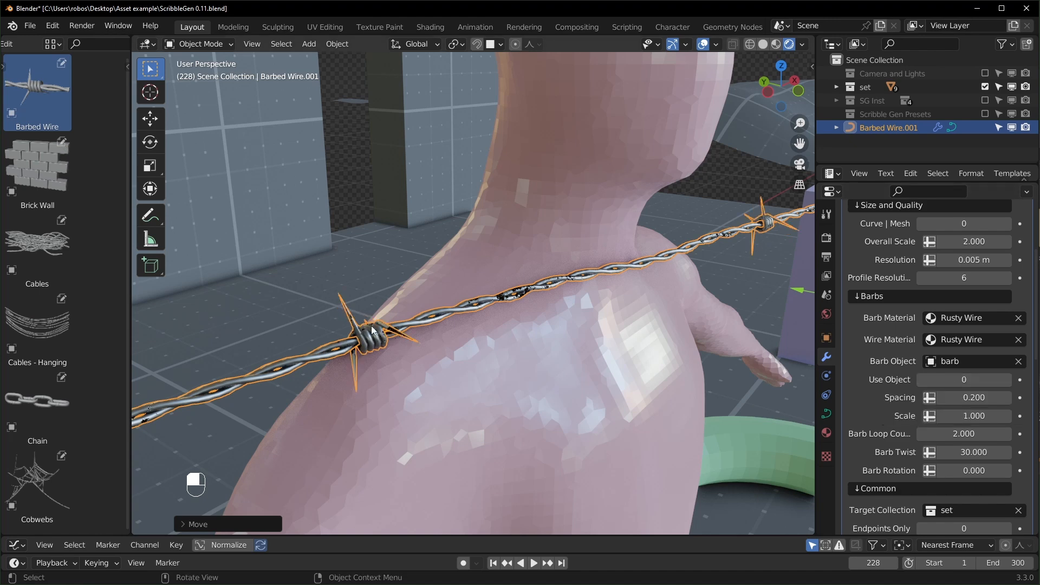
# Preview different values for the barbs' Spacing, Scale and Barb Loop Count, cancelling each change.
pyautogui.scroll(-4, 623, 346)
pyautogui.moveTo(721, 348); pyautogui.dragTo(664, 350, button='middle')
pyautogui.scroll(-1, 665, 351)
pyautogui.keyDown('shift'); pyautogui.moveTo(969, 397); pyautogui.dragTo(1036, 415); pyautogui.keyUp('shift')
pyautogui.rightClick(974, 398)
pyautogui.rightClick(975, 415)
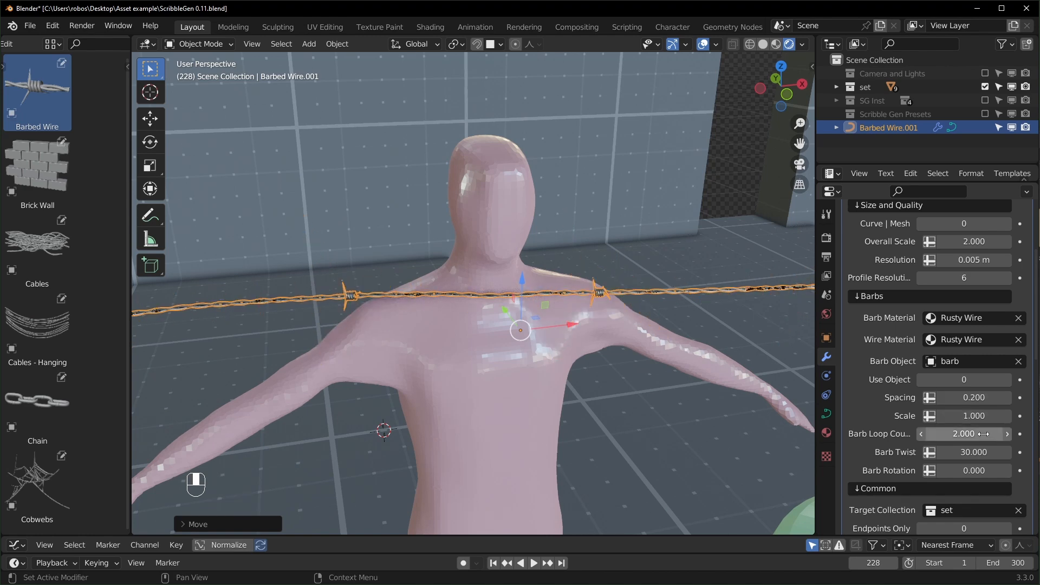
pyautogui.scroll(1, 512, 380)
pyautogui.keyDown('shift'); pyautogui.moveTo(566, 362); pyautogui.dragTo(600, 359, button='middle'); pyautogui.keyUp('shift')
pyautogui.scroll(3, 655, 357)
pyautogui.keyDown('shift'); pyautogui.moveTo(967, 434); pyautogui.dragTo(1038, 435); pyautogui.keyUp('shift')
pyautogui.press('Escape')
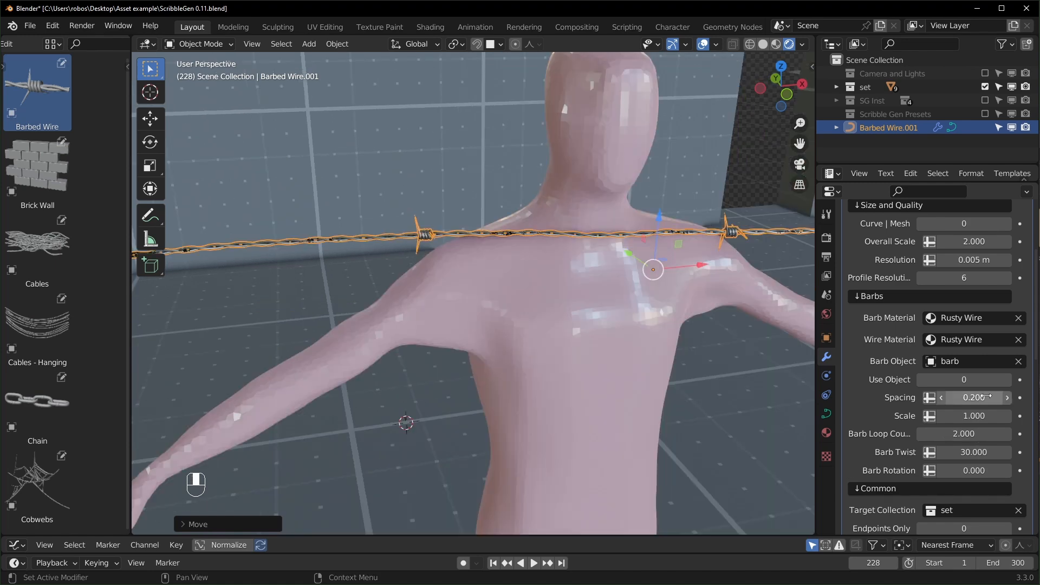
# Set the barb Spacing to 0.018 and try Barb Twist at 142.44 and 0 before returning it to 30.
pyautogui.keyDown('shift'); pyautogui.moveTo(974, 397); pyautogui.dragTo(935, 397); pyautogui.keyUp('shift')
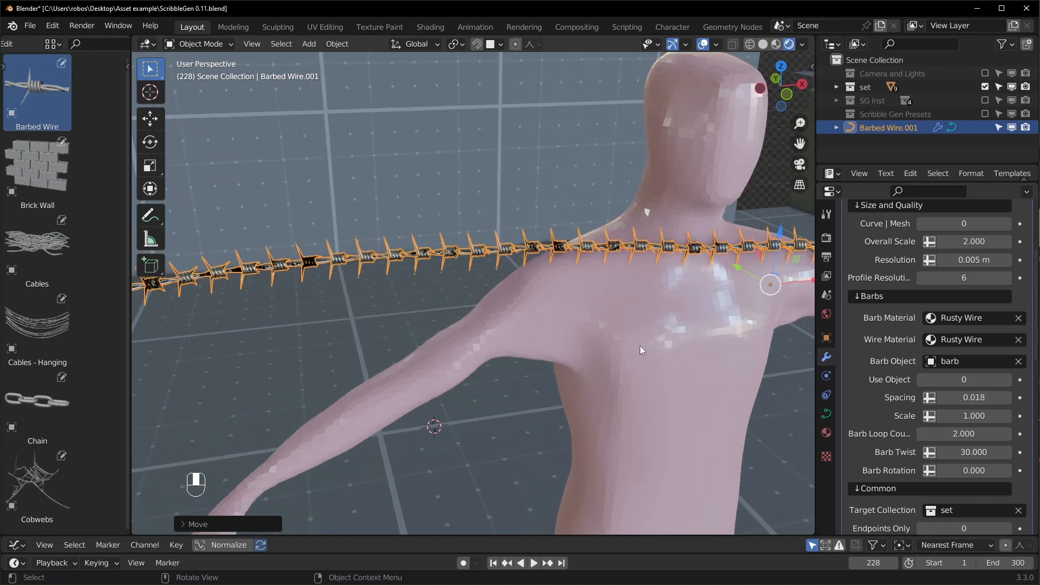
pyautogui.moveTo(974, 452); pyautogui.dragTo(1038, 452)
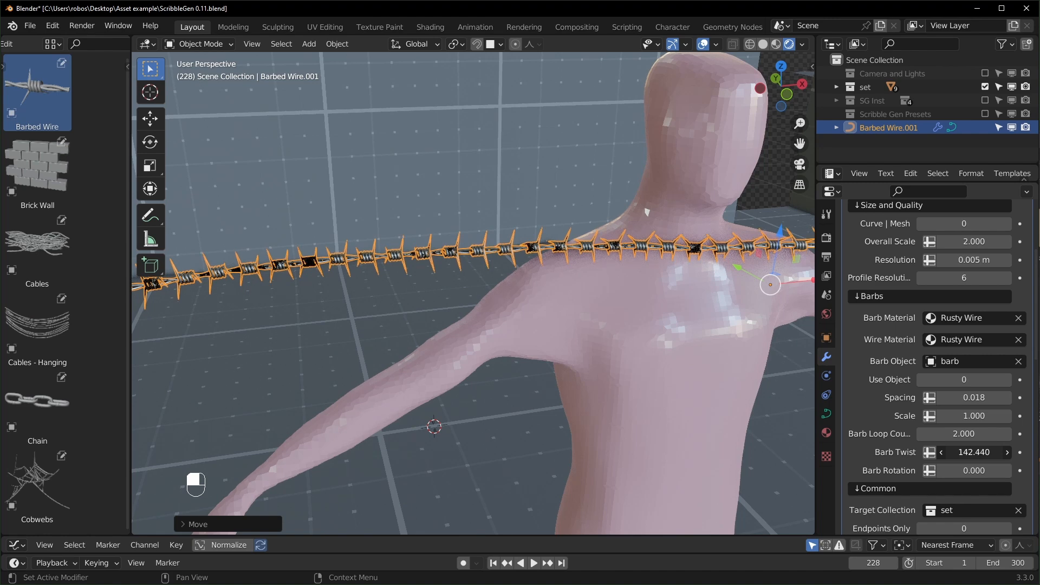
pyautogui.click(963, 452)
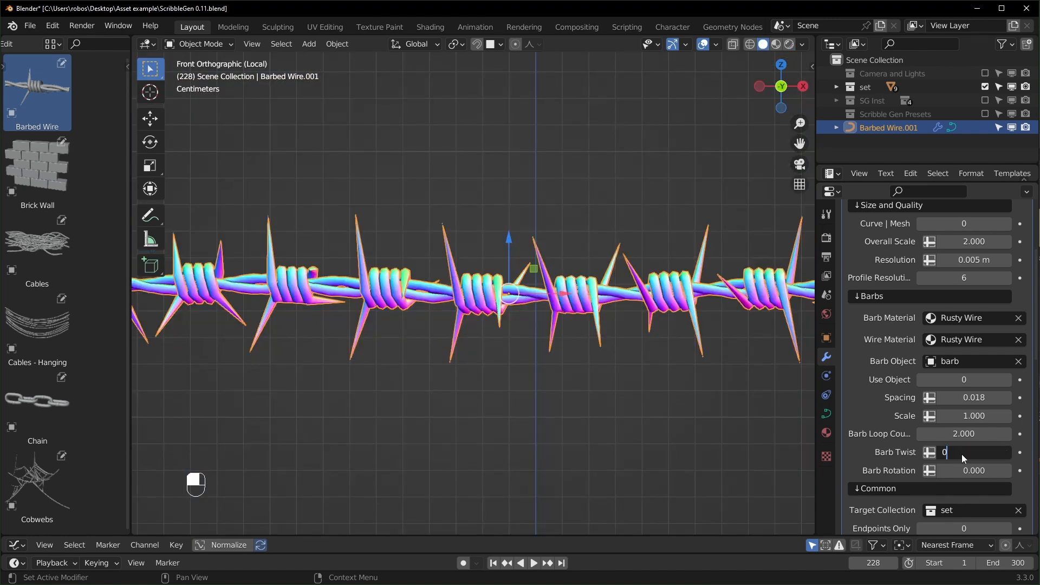
pyautogui.press('Return')
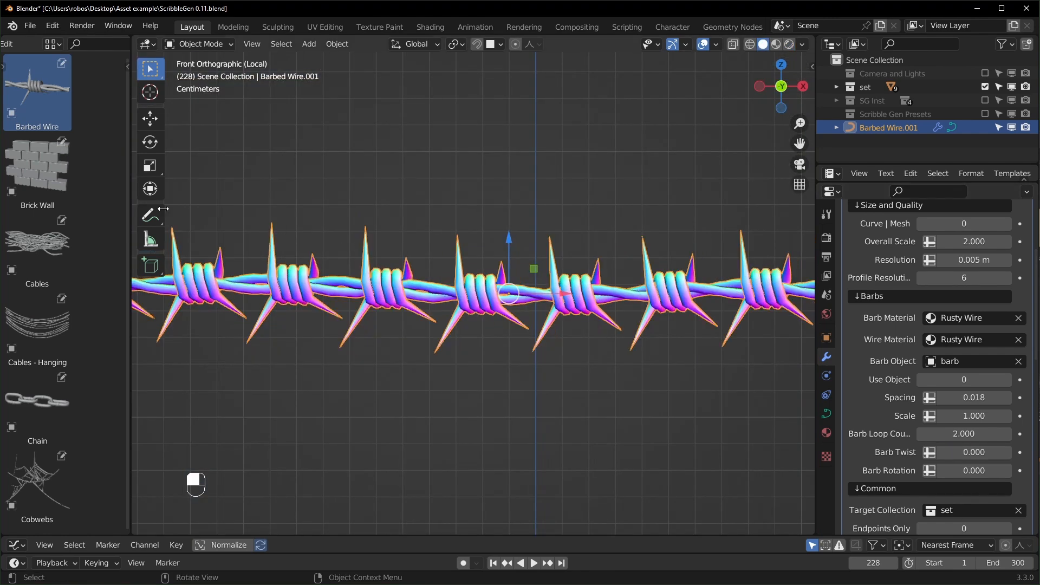
pyautogui.moveTo(970, 452); pyautogui.dragTo(1026, 452)
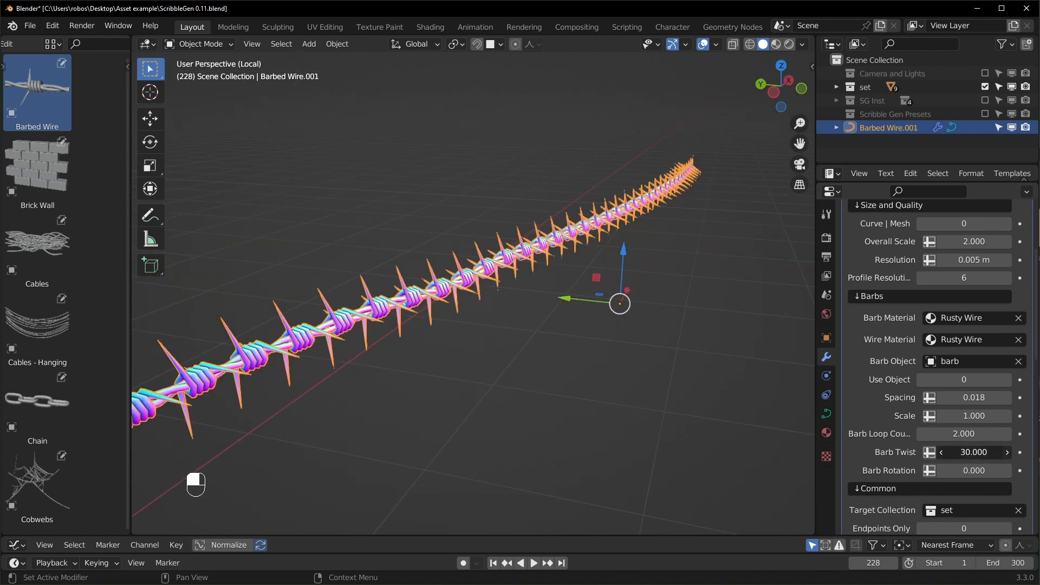
pyautogui.moveTo(974, 452); pyautogui.dragTo(1011, 452)
pyautogui.moveTo(974, 452); pyautogui.dragTo(974, 452)
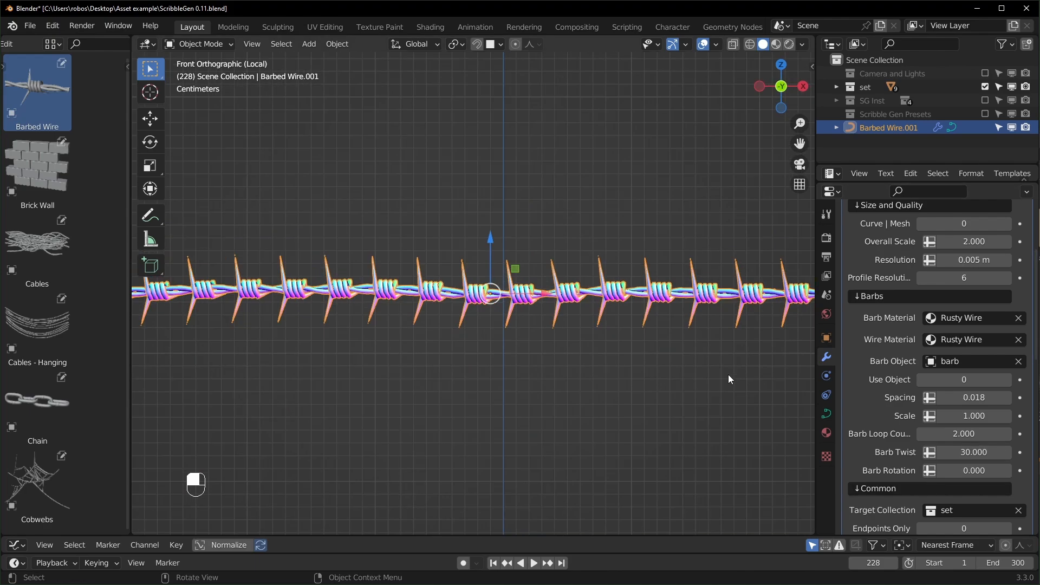
# Preview the Barb Rotation setting and look over the barbed wire's collision, noise, duplicate and end pinching settings.
pyautogui.moveTo(728, 374); pyautogui.dragTo(645, 379, button='middle')
pyautogui.moveTo(974, 470); pyautogui.dragTo(974, 470)
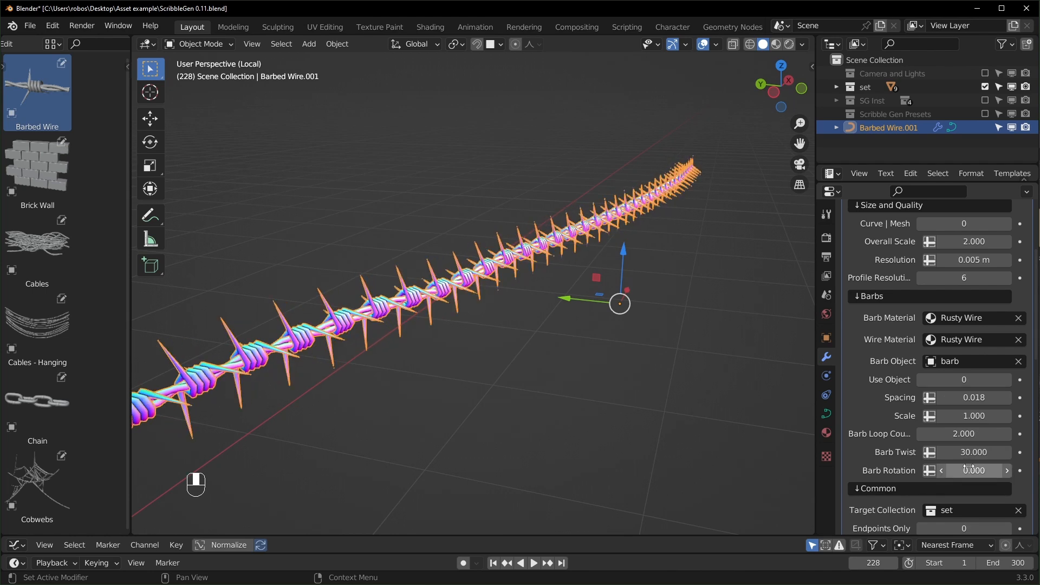
pyautogui.scroll(-7, 938, 366)
pyautogui.scroll(-8, 968, 387)
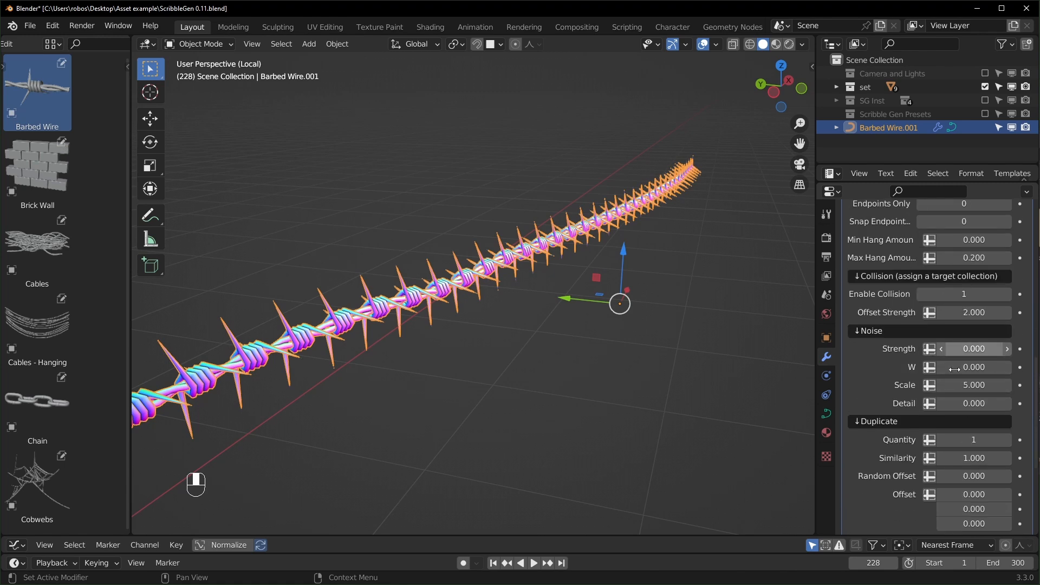
pyautogui.scroll(-8, 943, 459)
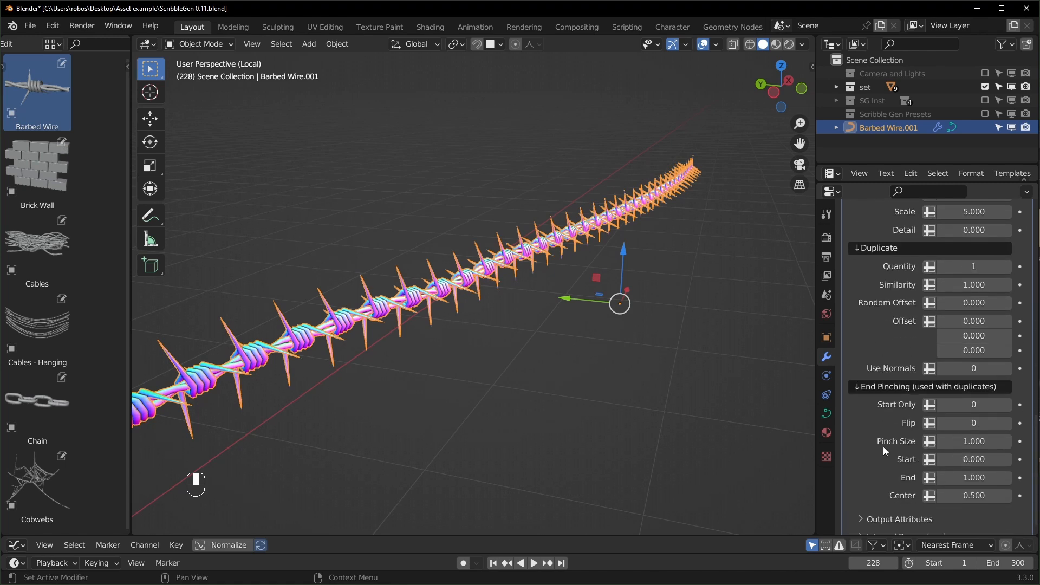
pyautogui.scroll(4, 894, 434)
pyautogui.moveTo(664, 388); pyautogui.dragTo(569, 386, button='middle')
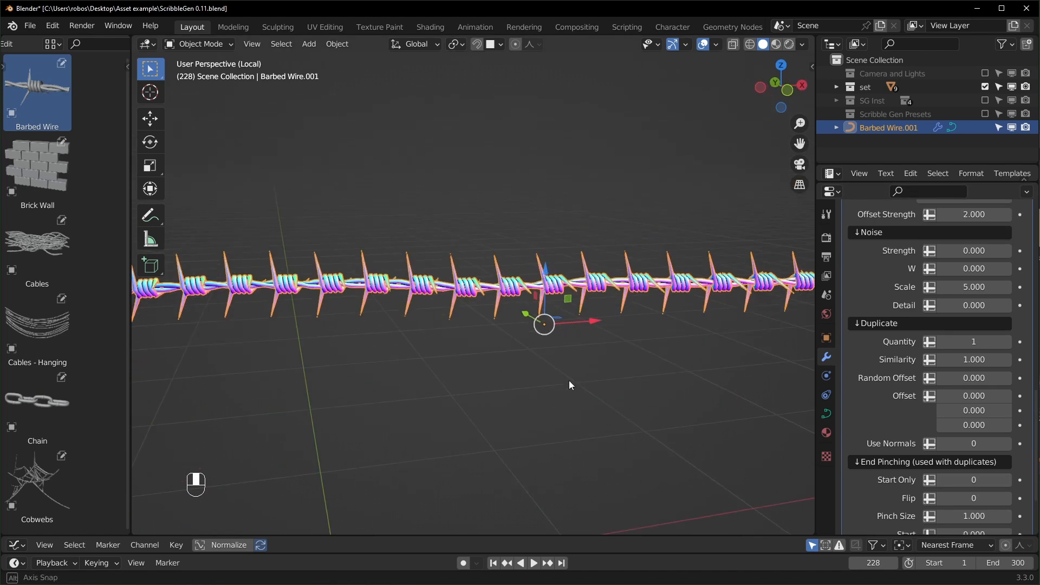
# Delete the barbed wire's curve vertices and draw a new curve across the gap between the two pillars.
pyautogui.press('x')
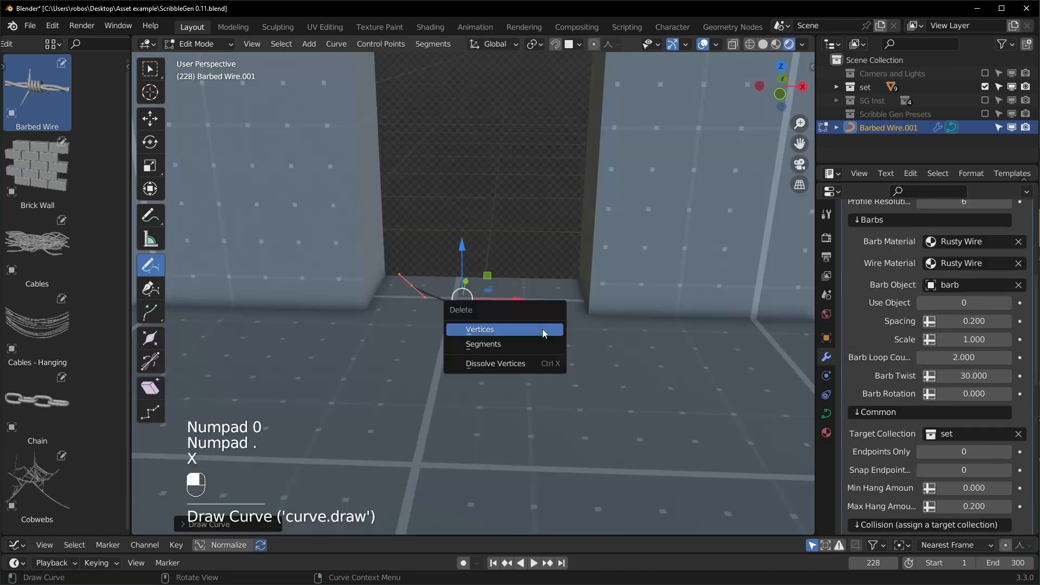
pyautogui.click(541, 331)
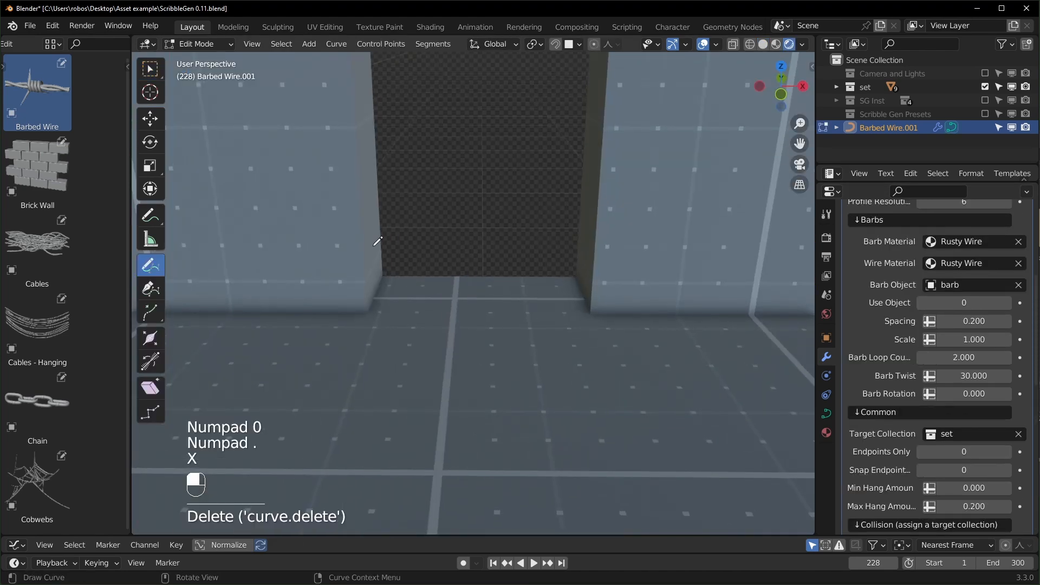
pyautogui.moveTo(441, 237); pyautogui.dragTo(589, 246)
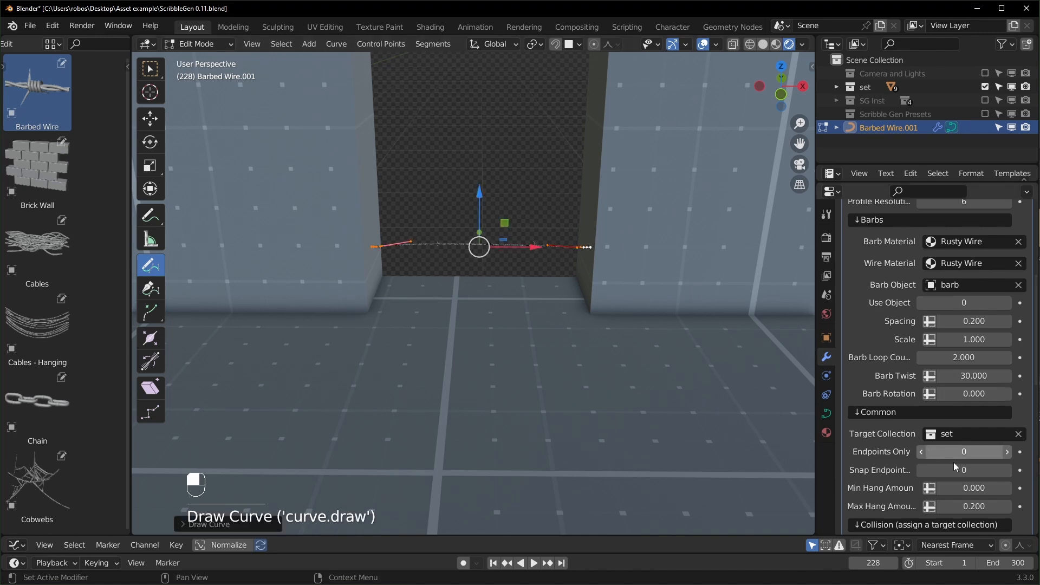
# Duplicate the barbed wire with a Quantity of 10 and a vertical Offset of about 0.091.
pyautogui.scroll(-10, 888, 439)
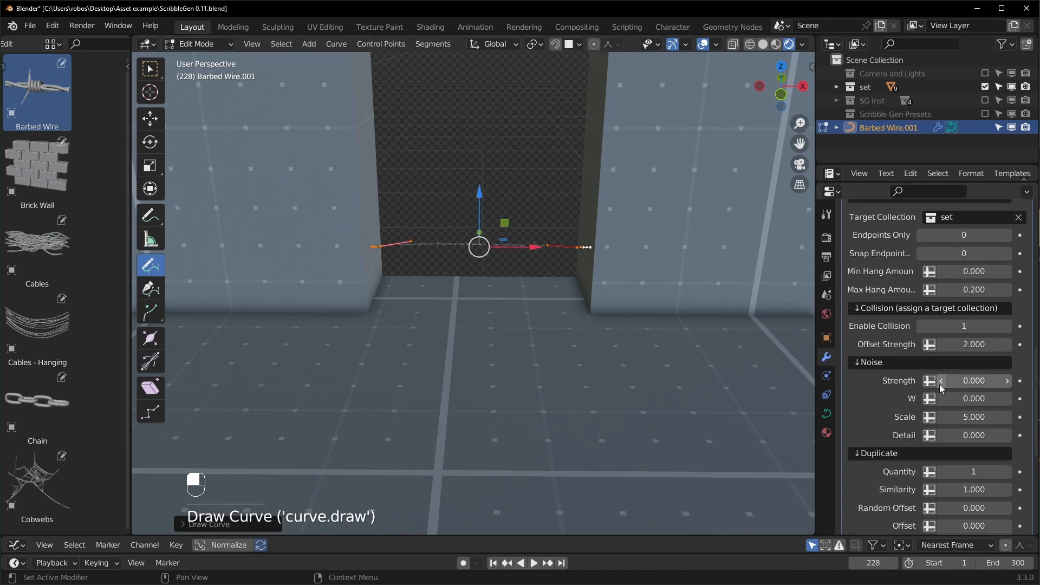
pyautogui.scroll(-2, 940, 385)
pyautogui.click(976, 428)
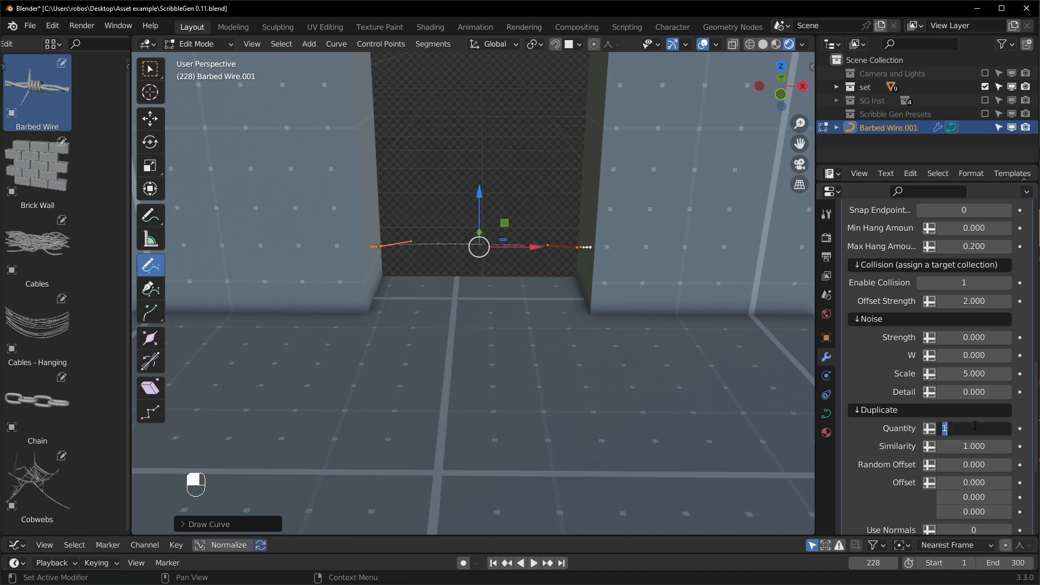
pyautogui.scroll(-2, 976, 511)
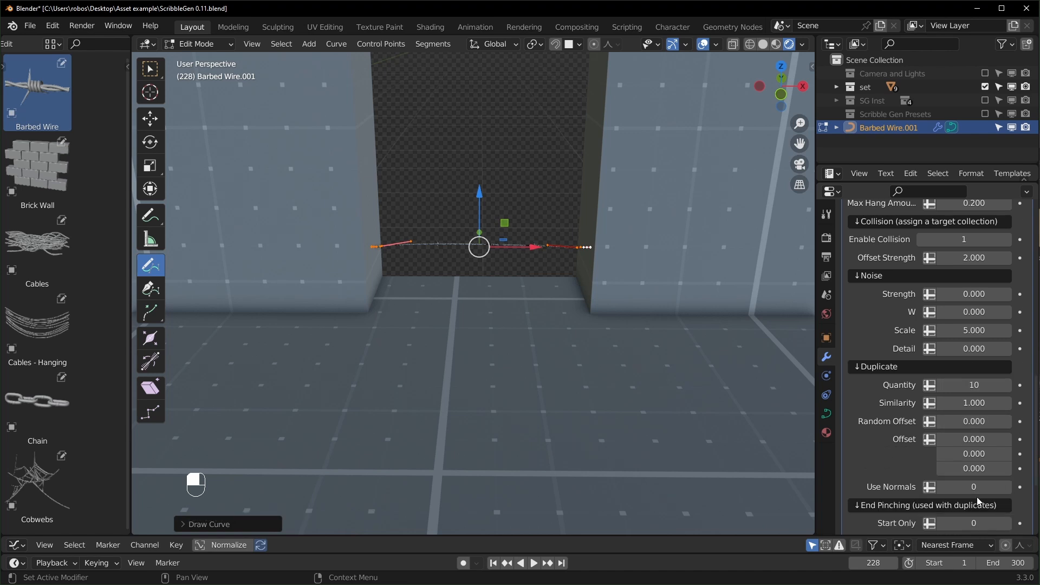
pyautogui.keyDown('shift'); pyautogui.moveTo(975, 469); pyautogui.dragTo(1003, 468); pyautogui.keyUp('shift')
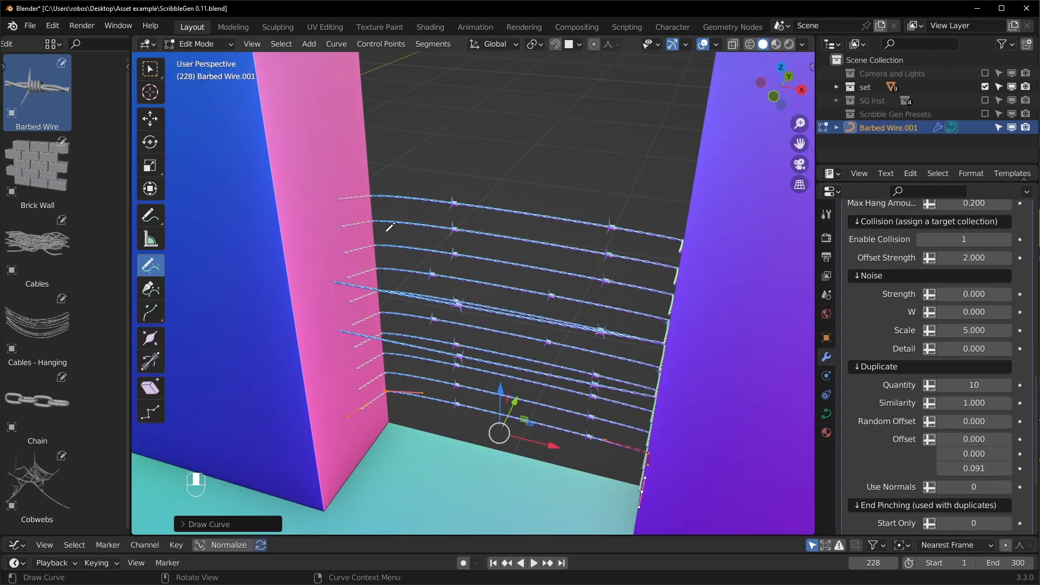
# Straighten the wires between the pillars by setting Endpoints Only to 1 and the Max Hang Amount to 0.
pyautogui.moveTo(353, 201); pyautogui.dragTo(402, 191, button='middle')
pyautogui.scroll(8, 943, 374)
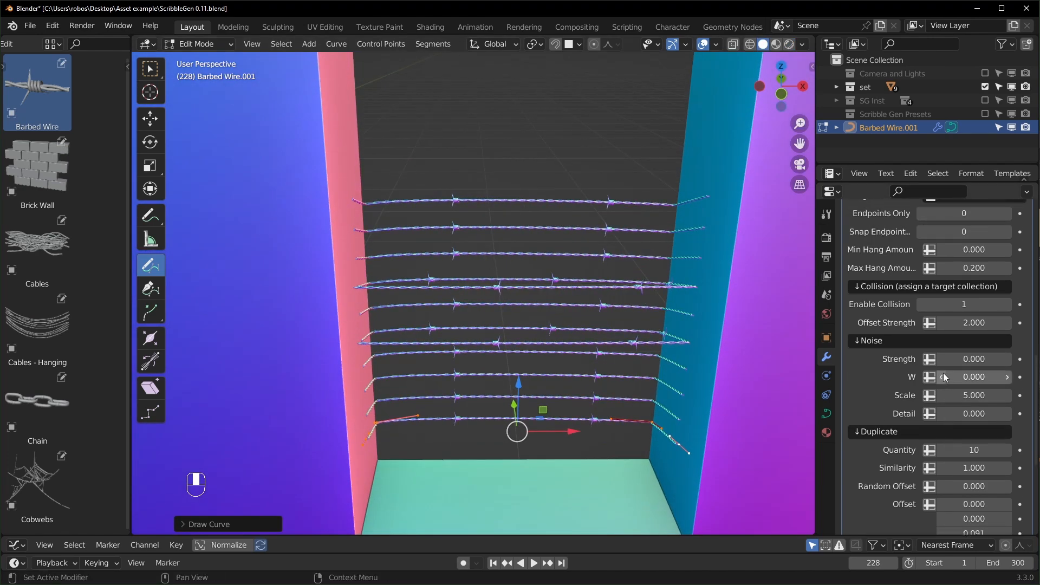
pyautogui.scroll(2, 944, 377)
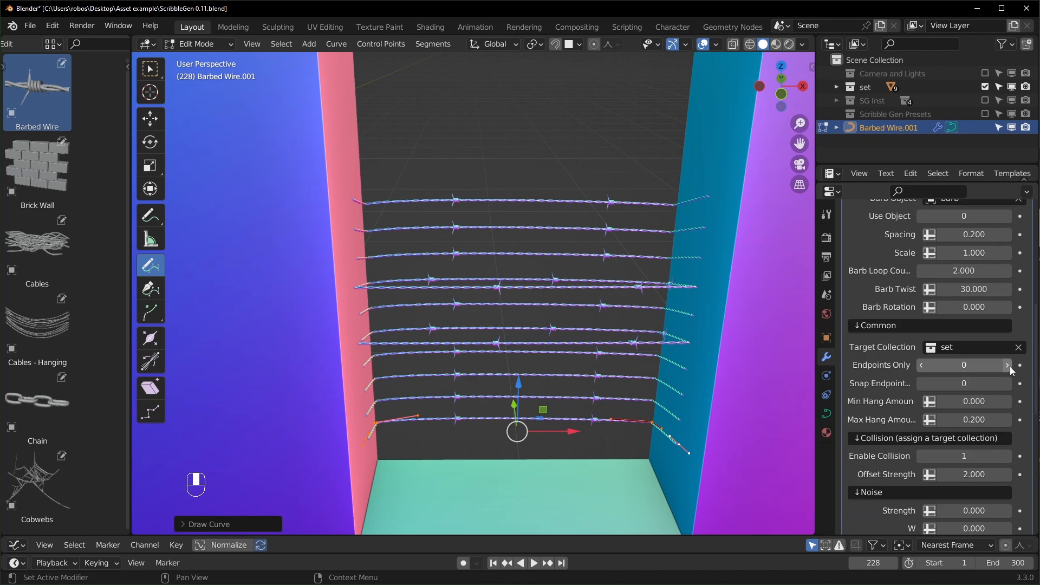
pyautogui.click(1007, 365)
pyautogui.click(978, 420)
pyautogui.write('0')
pyautogui.press('Return')
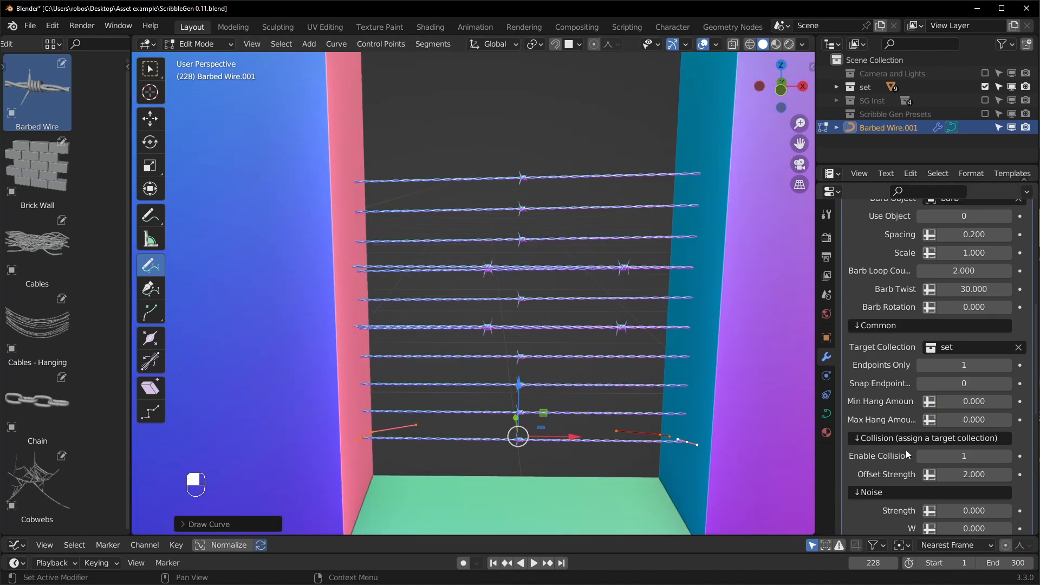
# Set the wires' noise Strength to about 0.107, leave curve editing and set the barb Spacing to about 0.082.
pyautogui.scroll(-6, 958, 380)
pyautogui.keyDown('shift'); pyautogui.moveTo(958, 381); pyautogui.dragTo(1005, 380); pyautogui.keyUp('shift')
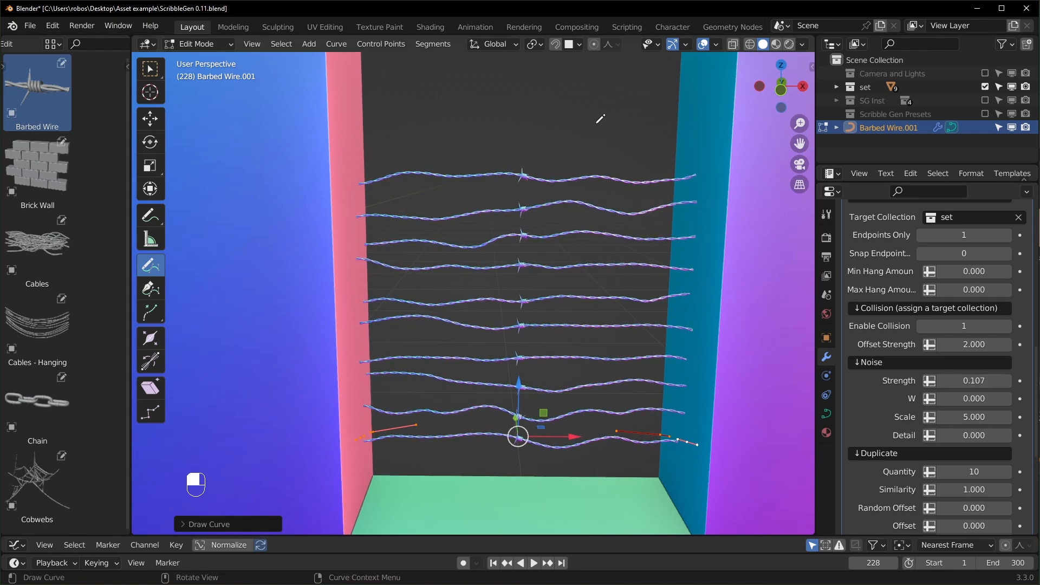
pyautogui.press('Tab')
pyautogui.scroll(3, 637, 205)
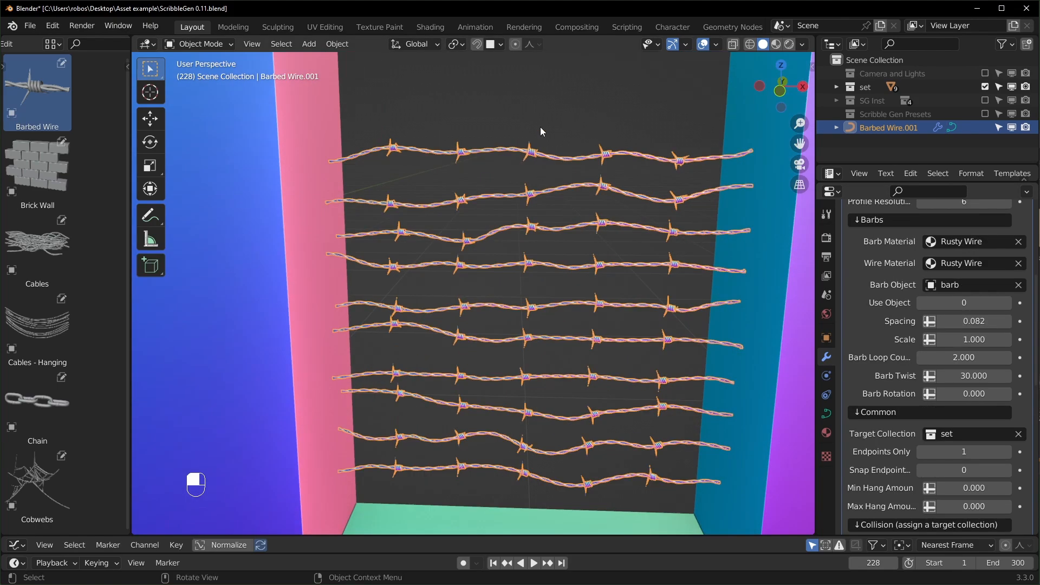
# Delete the barbed wire object strung between the two pillars.
pyautogui.click(638, 205)
pyautogui.press('x')
pyautogui.click(636, 211)
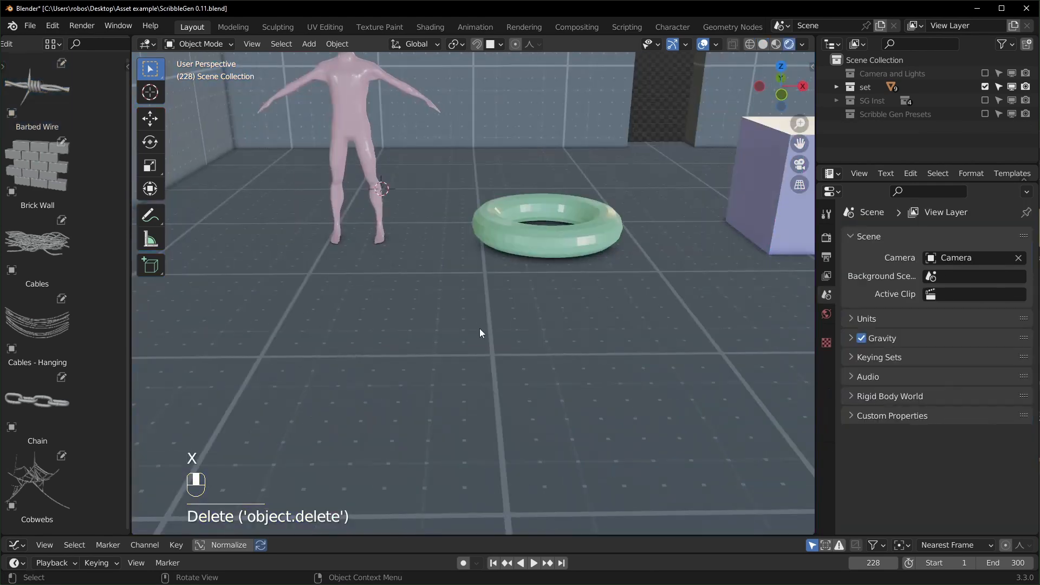
# Add the Chain asset to the floor and move it close in front of the torus.
pyautogui.moveTo(68, 409); pyautogui.dragTo(484, 389)
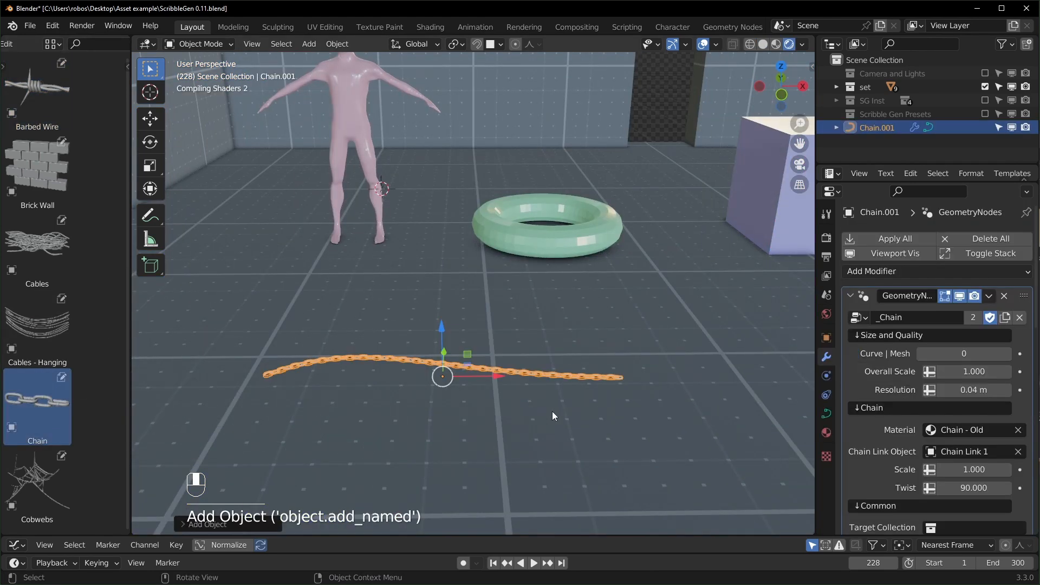
pyautogui.press('g')
pyautogui.click(531, 239)
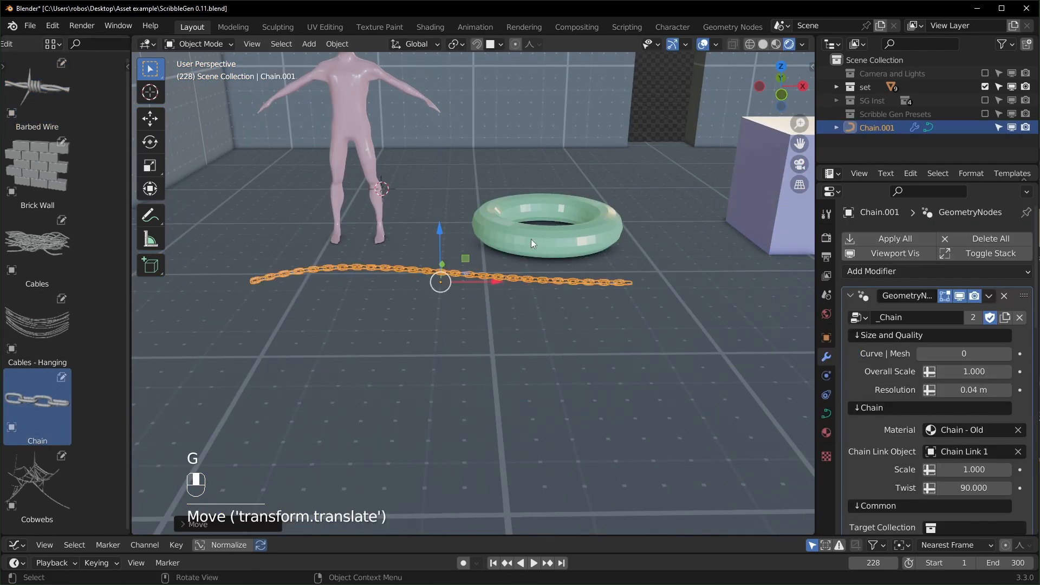
# Try enlarging the chain links with an Overall Scale of 3.8.
pyautogui.click(661, 98)
pyautogui.scroll(6, 561, 278)
pyautogui.moveTo(561, 278); pyautogui.dragTo(590, 274, button='middle')
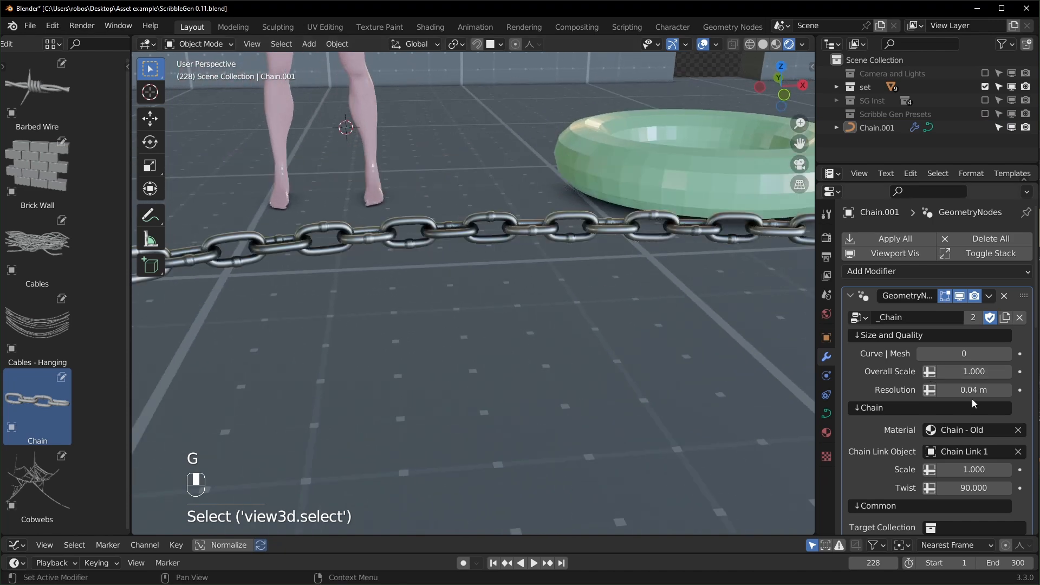
pyautogui.moveTo(974, 372); pyautogui.dragTo(1012, 372)
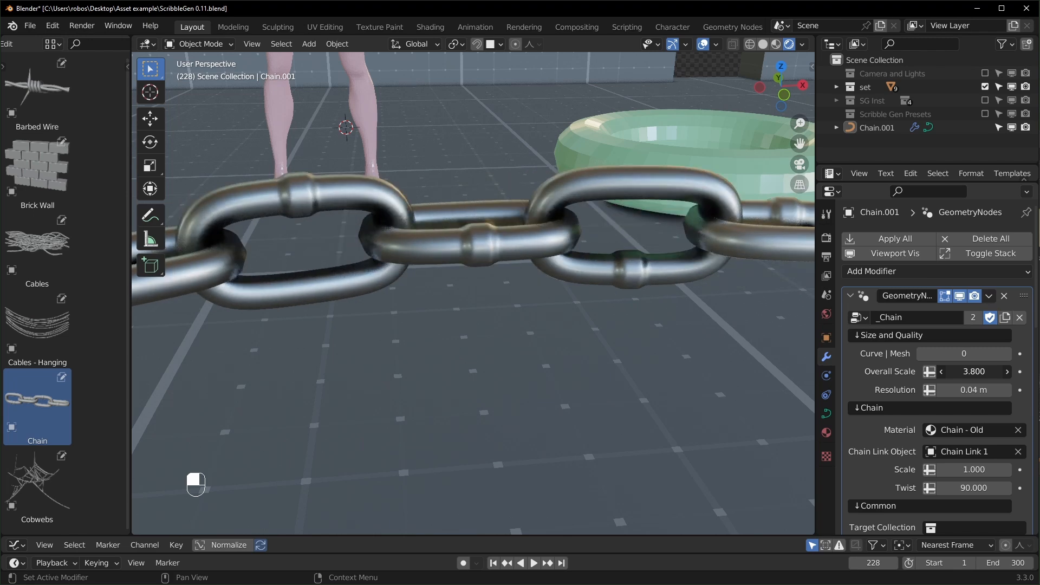
pyautogui.press('Escape')
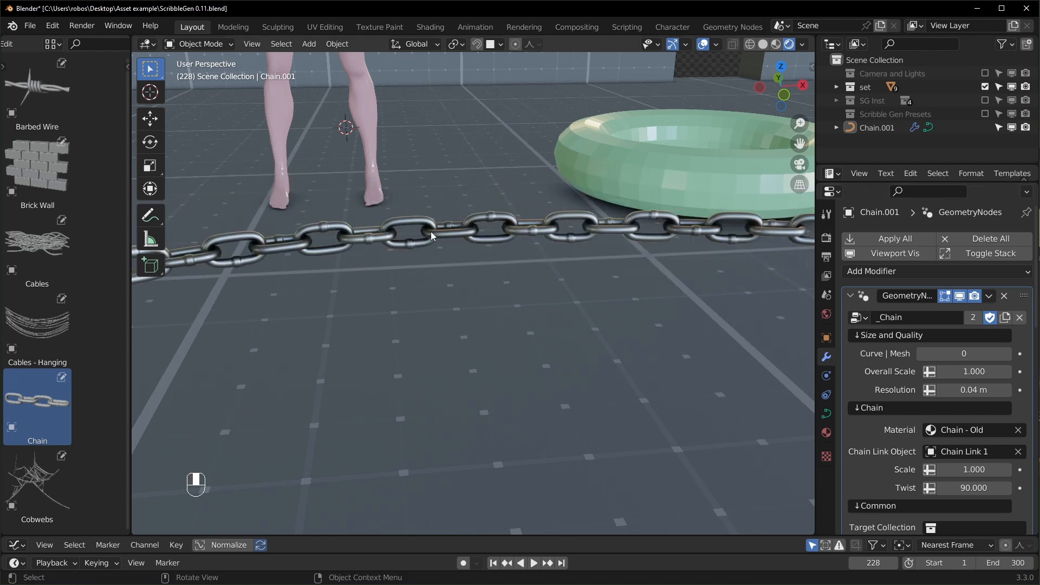
# Try adjusting the chain's Resolution and link Scale.
pyautogui.moveTo(975, 390)
pyautogui.keyDown('shift'); pyautogui.mouseDown()
pyautogui.moveTo(1004, 389)
pyautogui.moveTo(970, 389)
pyautogui.moveTo(989, 389)
pyautogui.mouseUp(); pyautogui.keyUp('shift')
pyautogui.rightClick(988, 390)
pyautogui.moveTo(977, 390); pyautogui.dragTo(977, 325, button='middle')
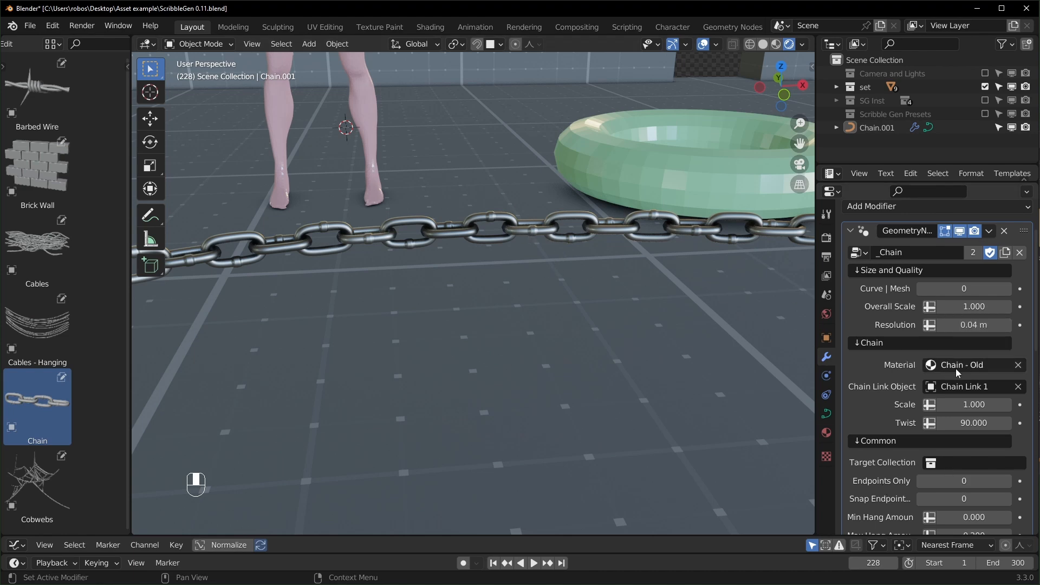
pyautogui.moveTo(969, 405)
pyautogui.keyDown('shift'); pyautogui.mouseDown()
pyautogui.moveTo(1002, 405)
pyautogui.moveTo(959, 406)
pyautogui.moveTo(974, 405)
pyautogui.mouseUp(); pyautogui.keyUp('shift')
pyautogui.scroll(-6, 532, 306)
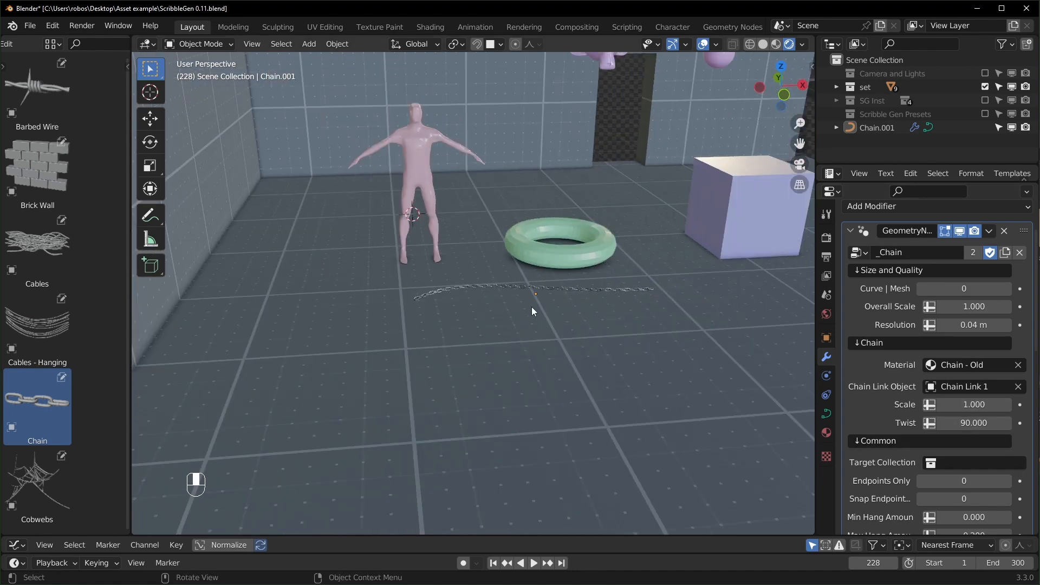
# Set the chain's Twist to 0 and readjust it to about 56.41.
pyautogui.scroll(6, 528, 304)
pyautogui.moveTo(297, 206); pyautogui.dragTo(308, 206, button='middle')
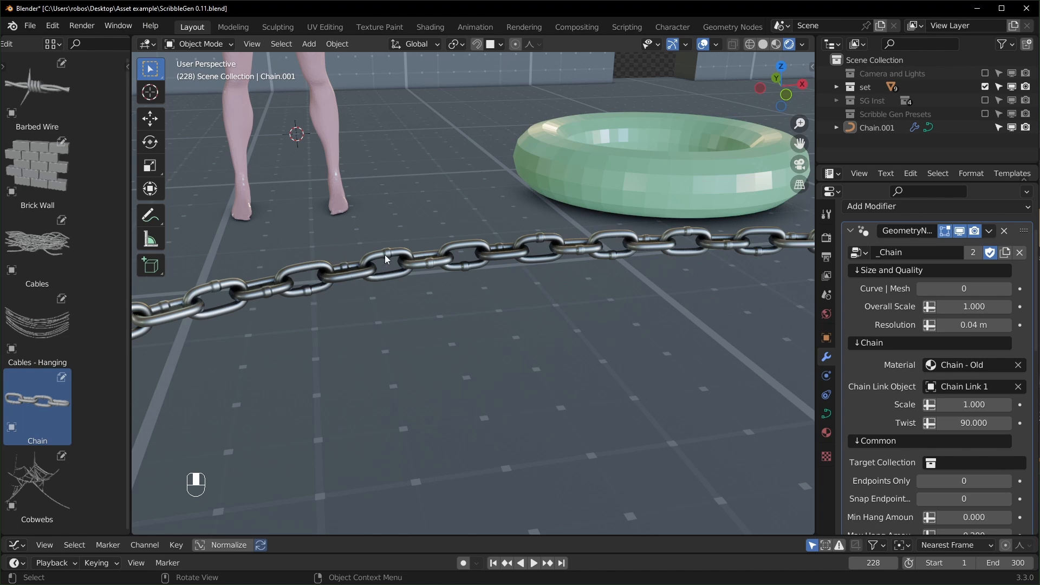
pyautogui.moveTo(988, 425)
pyautogui.keyDown('shift'); pyautogui.mouseDown()
pyautogui.moveTo(997, 425)
pyautogui.moveTo(987, 426)
pyautogui.mouseUp(); pyautogui.keyUp('shift')
pyautogui.click(986, 425)
pyautogui.write('0')
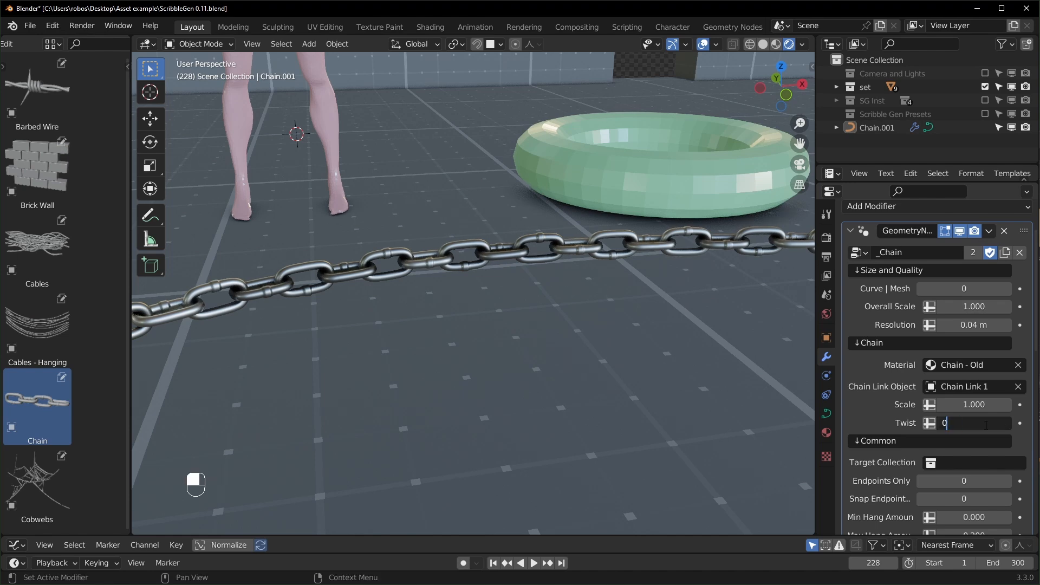
pyautogui.press('Return')
pyautogui.press('KP_Decimal')
pyautogui.hotkey('alt', 'a')
pyautogui.moveTo(975, 423)
pyautogui.mouseDown()
pyautogui.moveTo(992, 423)
pyautogui.moveTo(962, 416)
pyautogui.mouseUp()
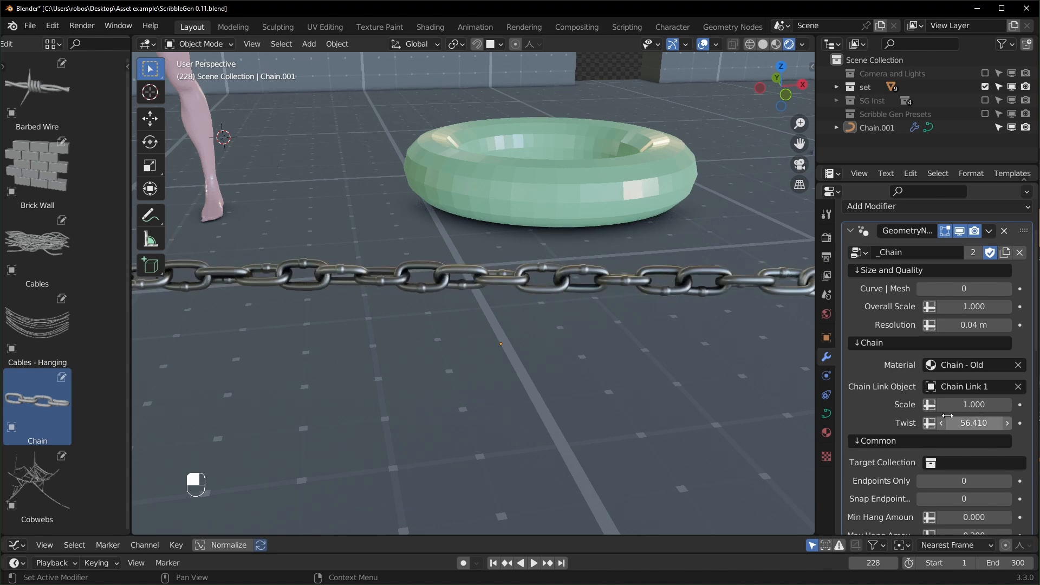
# Review the chain's Common, Collision, Noise, Duplicate and End Pinching settings.
pyautogui.scroll(-6, 895, 311)
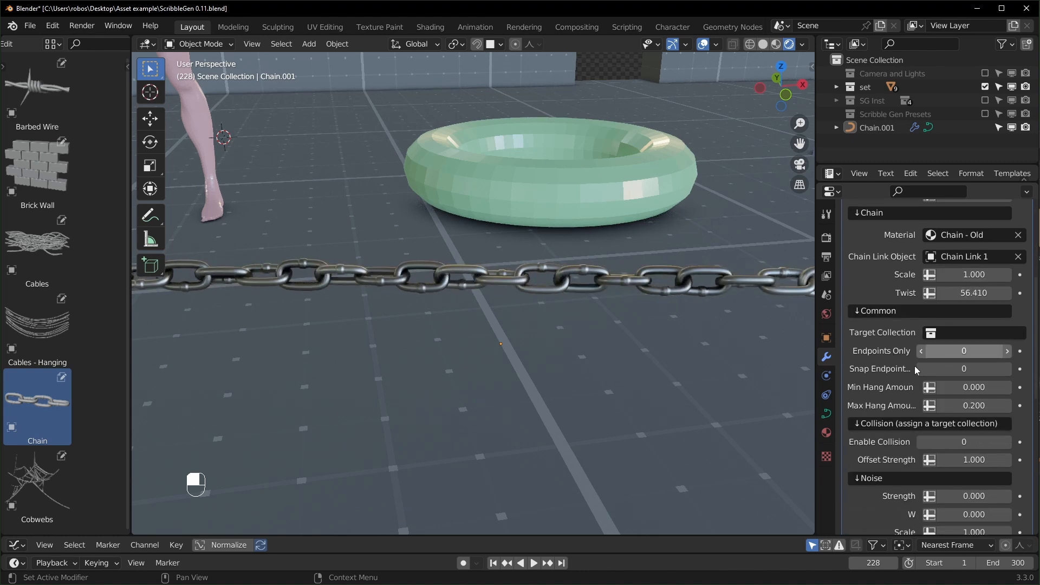
pyautogui.scroll(-2, 926, 401)
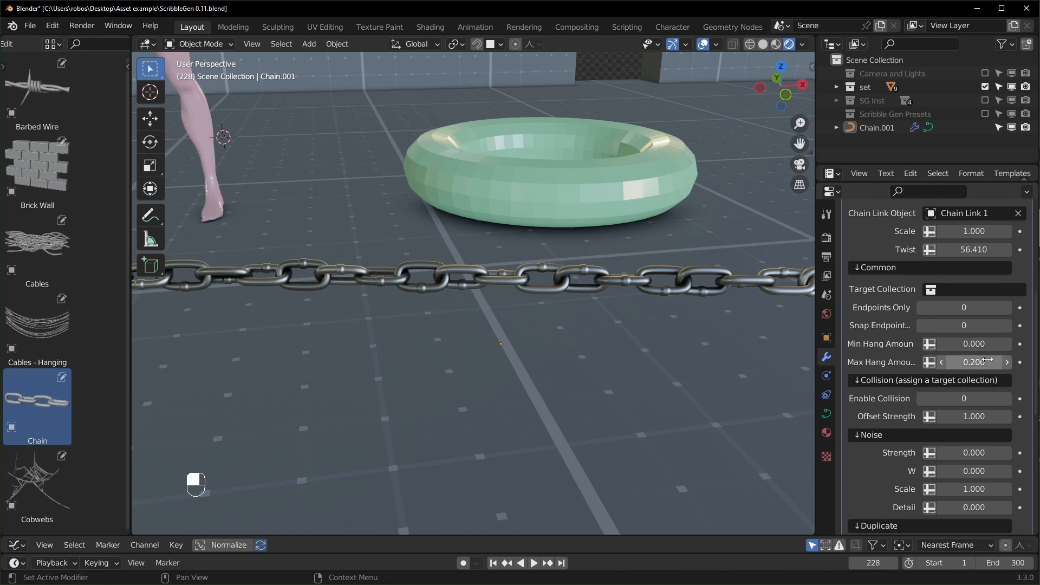
pyautogui.scroll(-3, 906, 421)
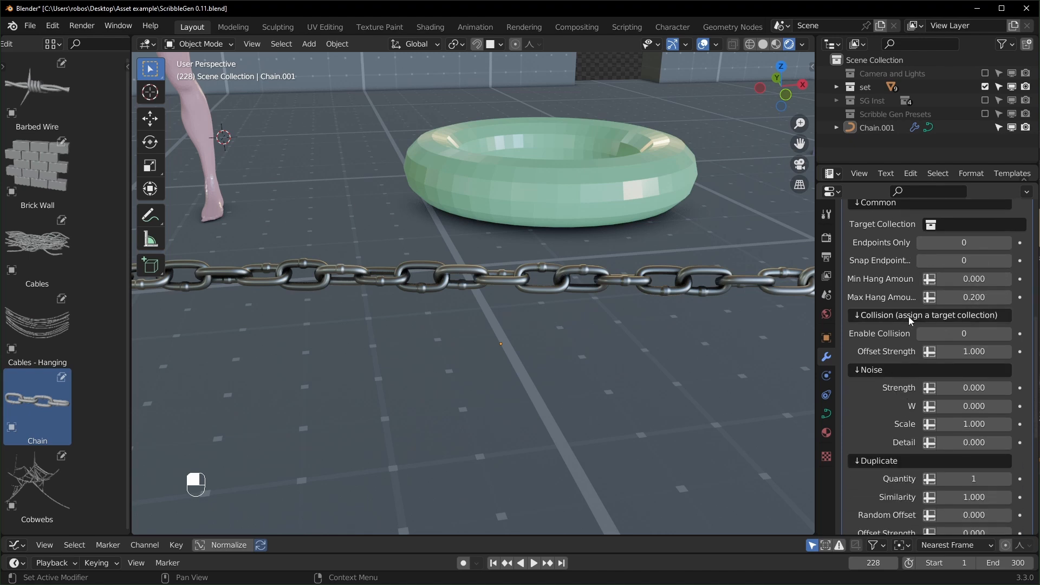
pyautogui.scroll(-9, 879, 348)
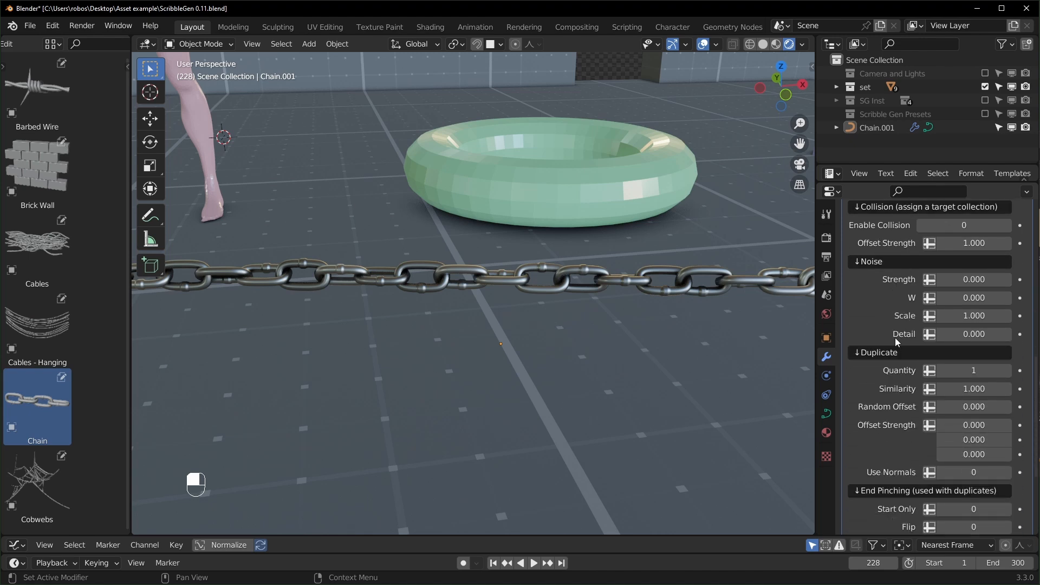
pyautogui.scroll(-2, 909, 360)
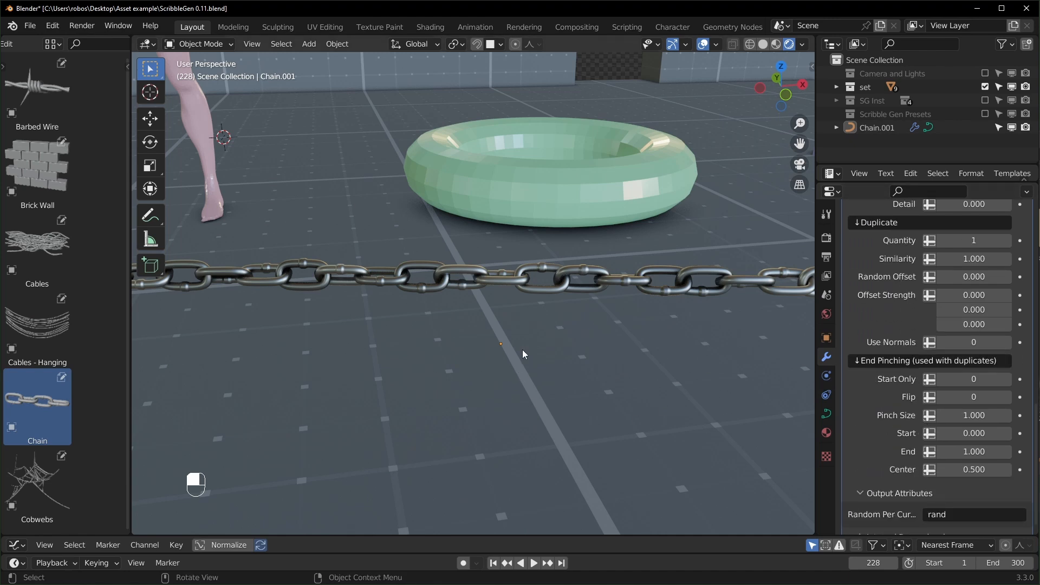
# Delete the chain and add the Cobwebs asset to the floor in front of the torus.
pyautogui.click(518, 284)
pyautogui.press('x')
pyautogui.scroll(-4, 558, 305)
pyautogui.moveTo(38, 479); pyautogui.dragTo(477, 363)
pyautogui.moveTo(495, 362); pyautogui.dragTo(619, 372, button='middle')
pyautogui.click(619, 373)
# Assign the set collection as the cobwebs' Target Collection.
pyautogui.scroll(-8, 947, 378)
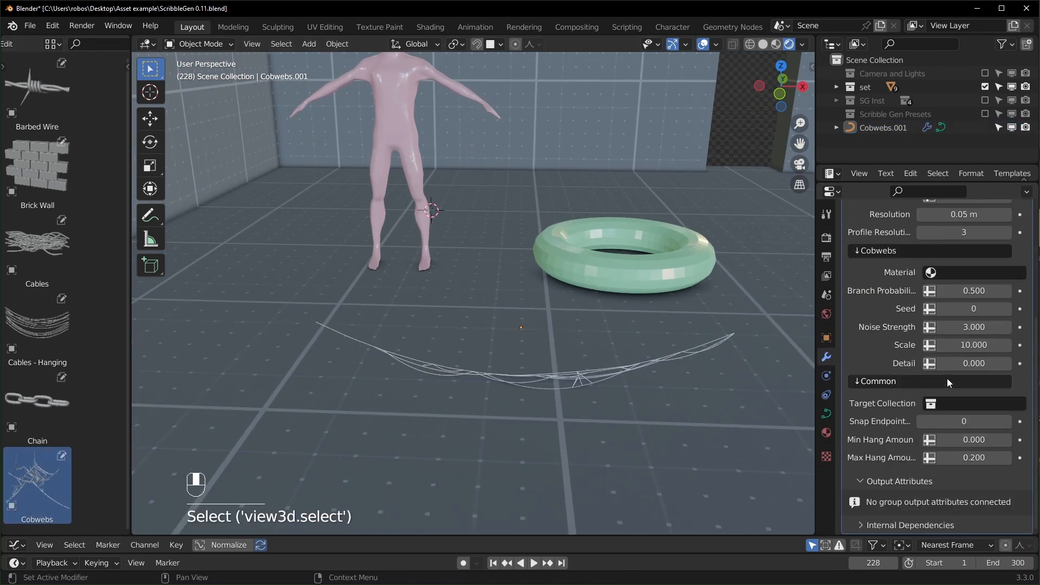
pyautogui.click(957, 406)
pyautogui.click(916, 524)
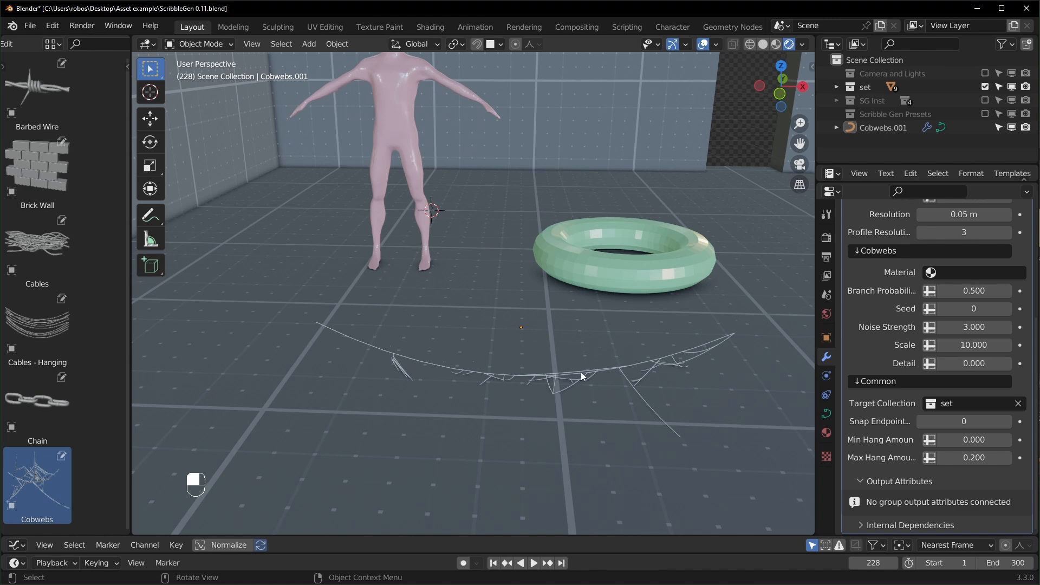
# Start editing the cobweb curve and delete all its existing points.
pyautogui.click(441, 365)
pyautogui.press('Tab')
pyautogui.press('a')
pyautogui.press('x')
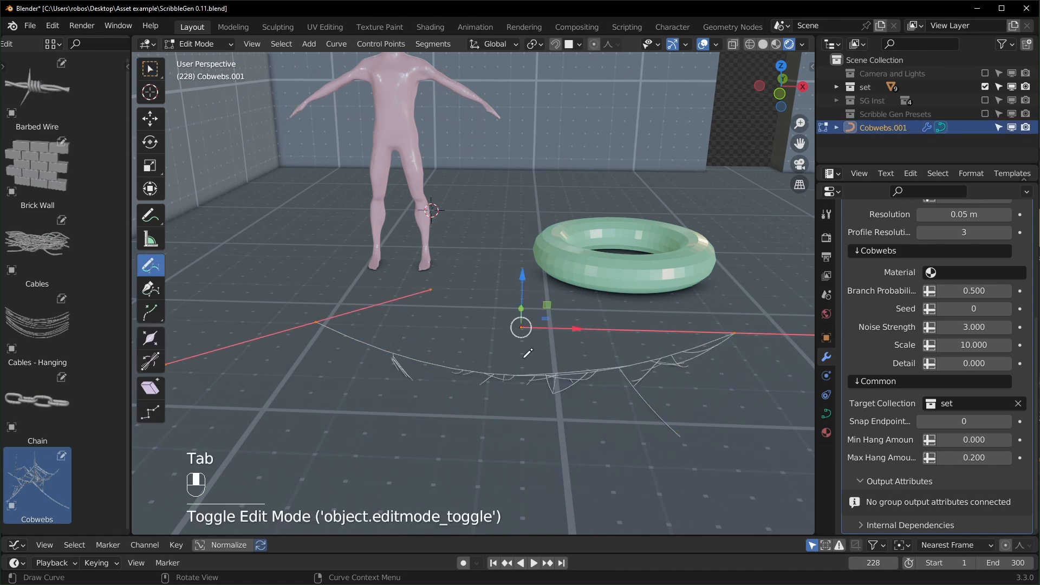
pyautogui.click(525, 362)
# Draw a cobweb strand across the corner between the two room walls.
pyautogui.moveTo(529, 343)
pyautogui.mouseDown(button='middle')
pyautogui.moveTo(531, 260)
pyautogui.moveTo(483, 274)
pyautogui.moveTo(471, 194)
pyautogui.moveTo(441, 297)
pyautogui.mouseUp(button='middle')
pyautogui.moveTo(390, 196); pyautogui.dragTo(548, 193)
pyautogui.press('KP_Decimal')
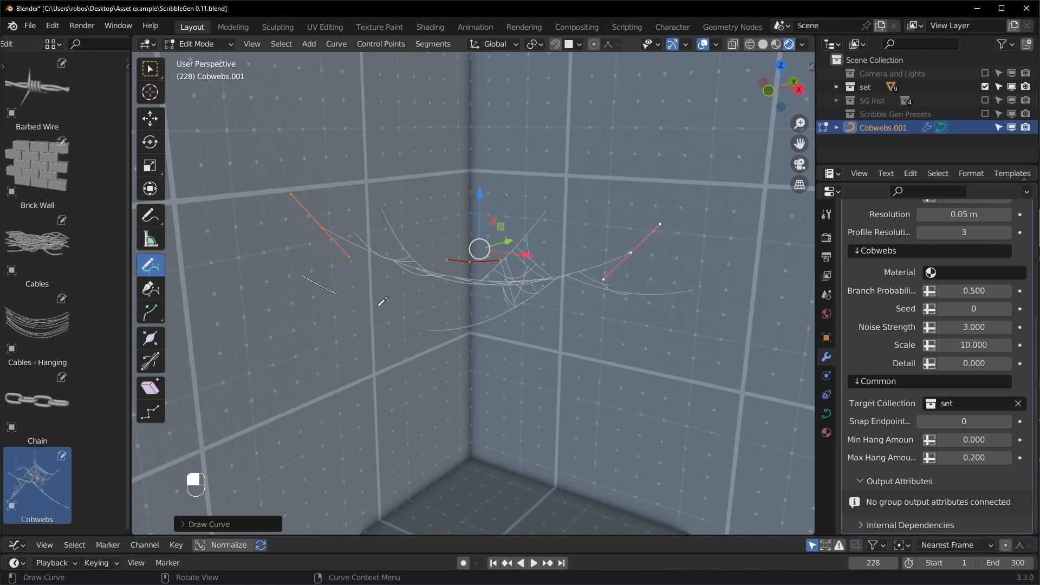
# Add a second strand below the first in the corner and adjust its height along the Z axis.
pyautogui.scroll(2, 342, 289)
pyautogui.press('g')
pyautogui.press('z')
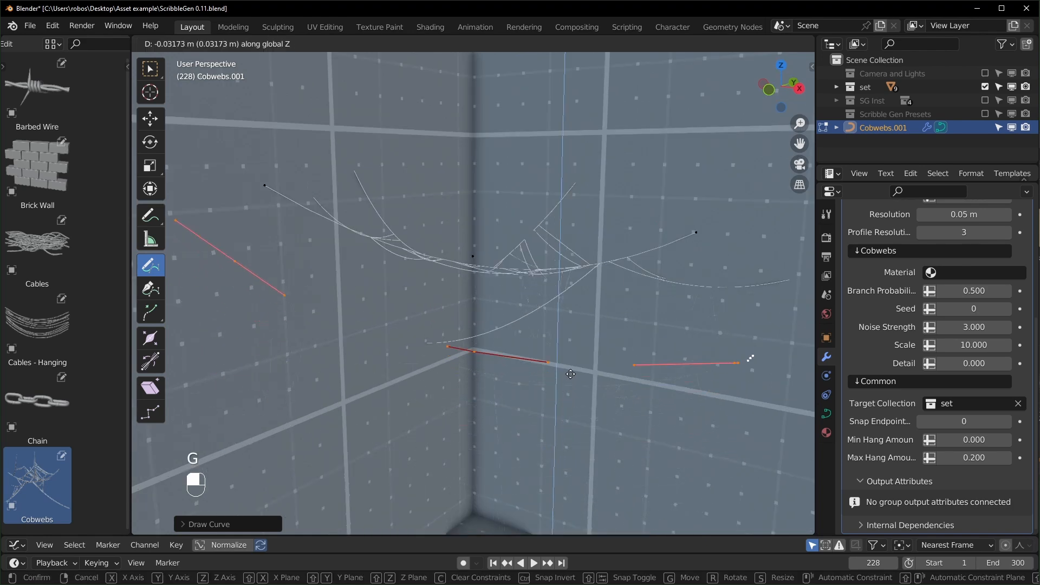
pyautogui.click(568, 366)
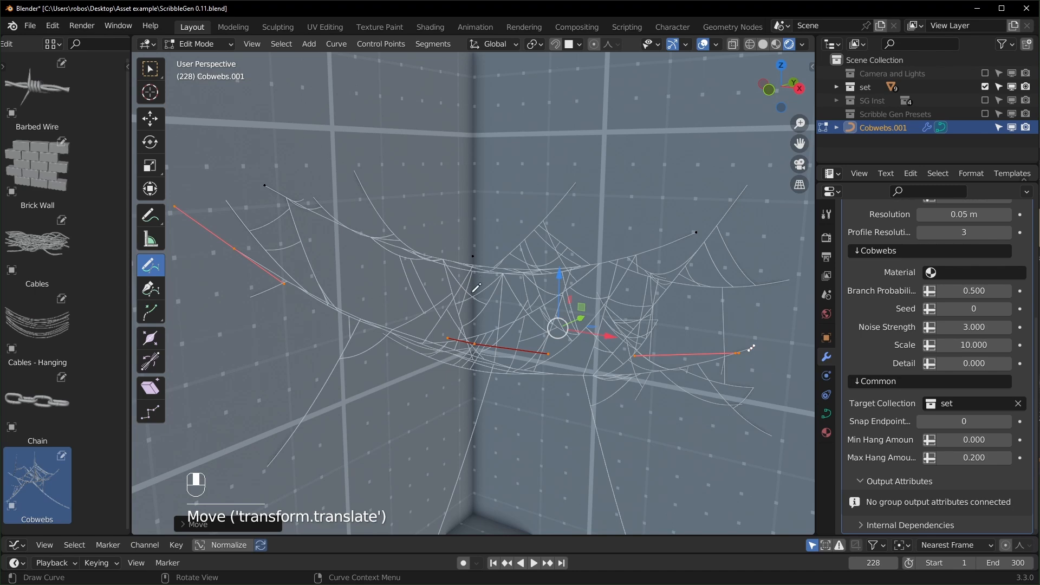
# Try a thicker Radius on the corner cobwebs and restore it to 0.001.
pyautogui.scroll(5, 970, 325)
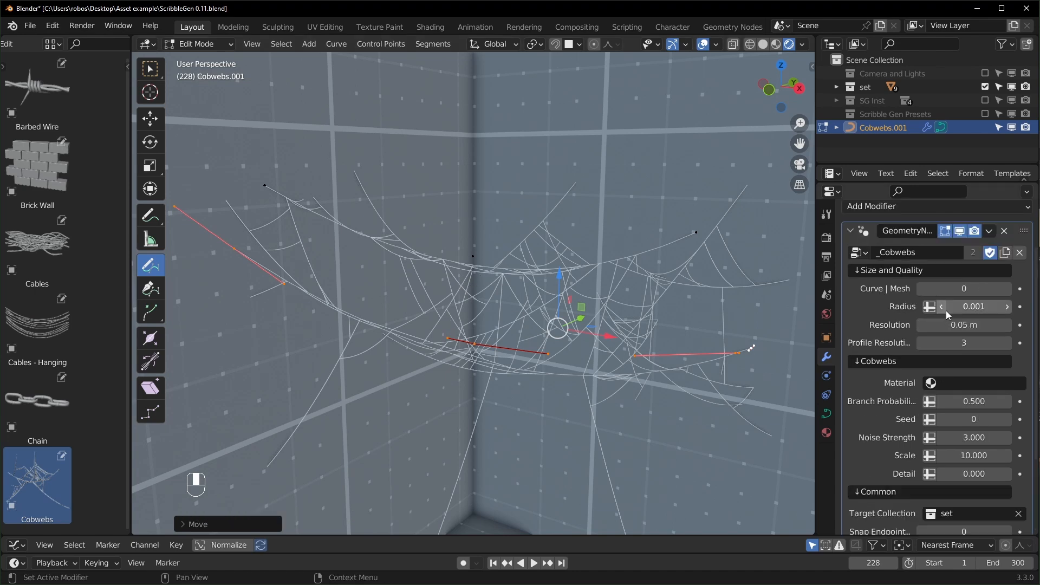
pyautogui.moveTo(974, 307)
pyautogui.keyDown('shift'); pyautogui.mouseDown()
pyautogui.moveTo(996, 307)
pyautogui.moveTo(979, 307)
pyautogui.mouseUp(); pyautogui.keyUp('shift')
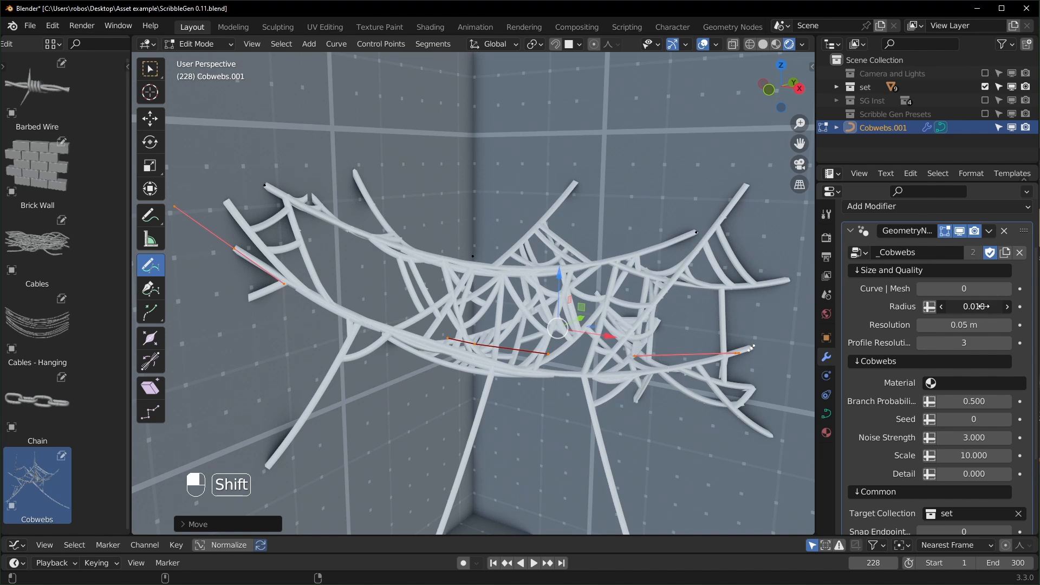
pyautogui.keyDown('shift'); pyautogui.moveTo(985, 307); pyautogui.dragTo(975, 307); pyautogui.keyUp('shift')
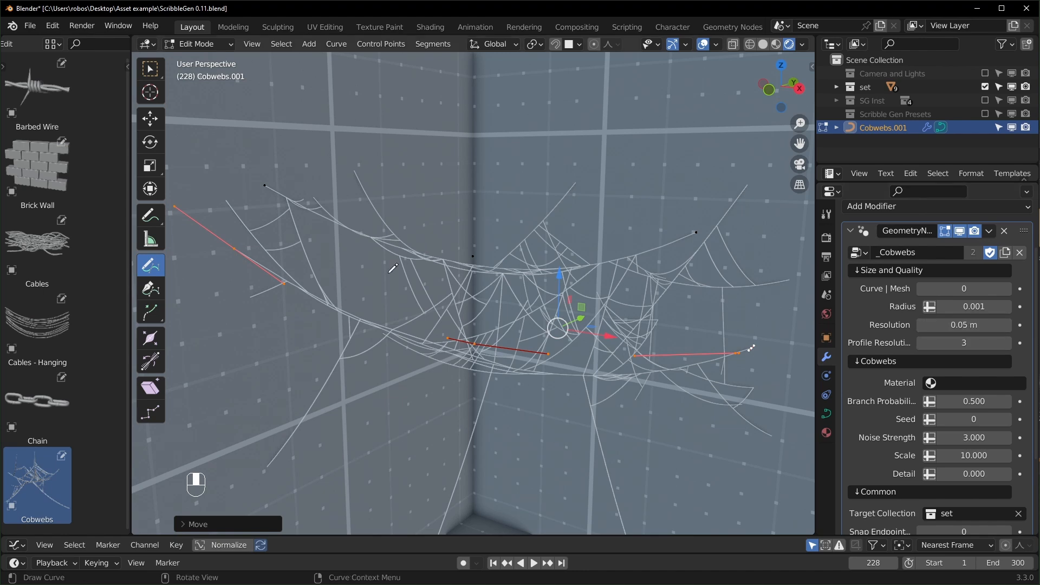
# Try a long strand spanning wall to wall across the room and delete its vertices.
pyautogui.scroll(-3, 398, 268)
pyautogui.scroll(-3, 496, 271)
pyautogui.moveTo(201, 274); pyautogui.dragTo(800, 273)
pyautogui.moveTo(442, 317)
pyautogui.mouseDown(button='middle')
pyautogui.moveTo(479, 314)
pyautogui.moveTo(467, 317)
pyautogui.mouseUp(button='middle')
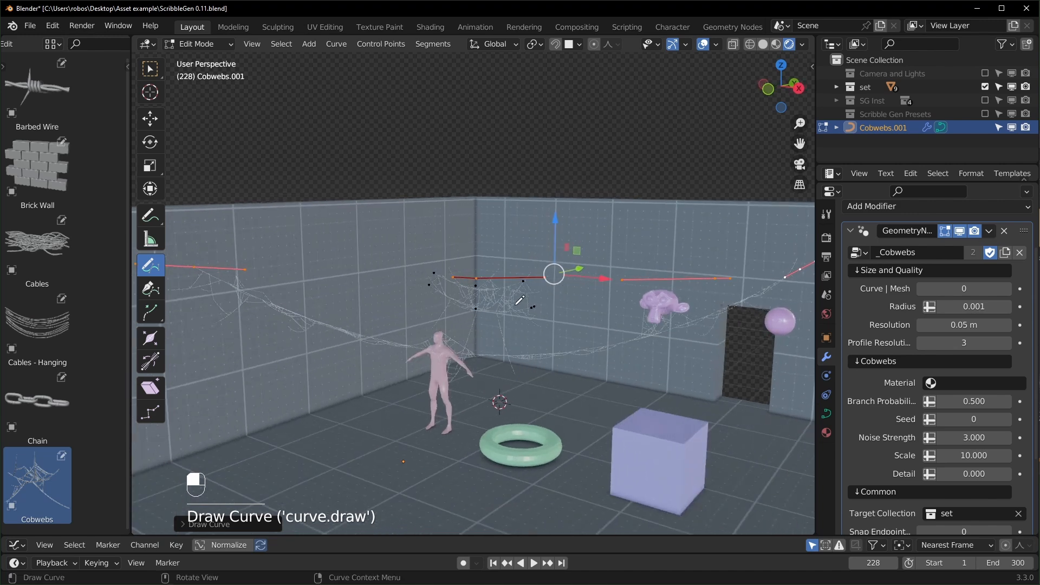
pyautogui.press('x')
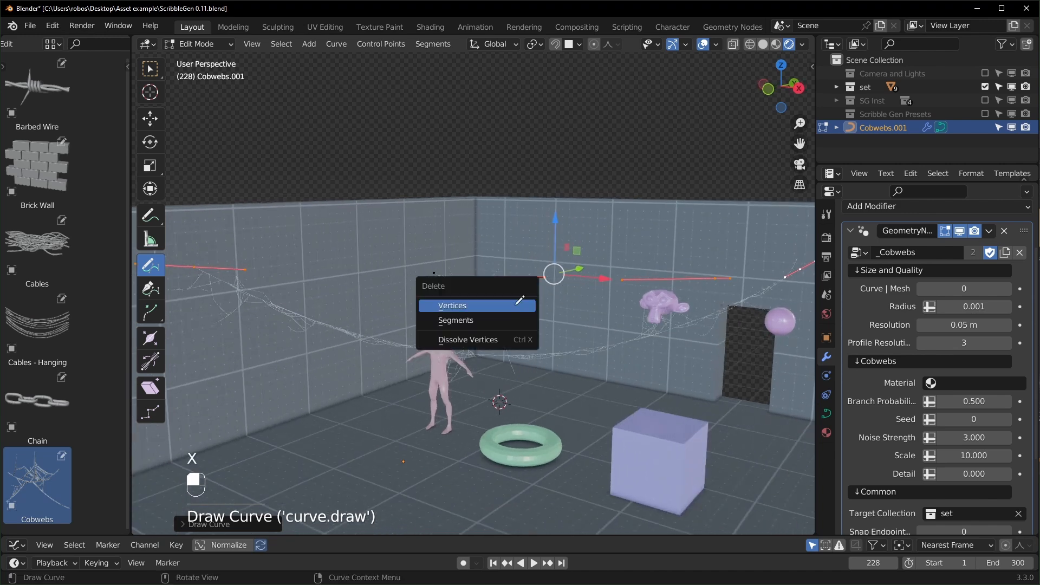
pyautogui.click(519, 300)
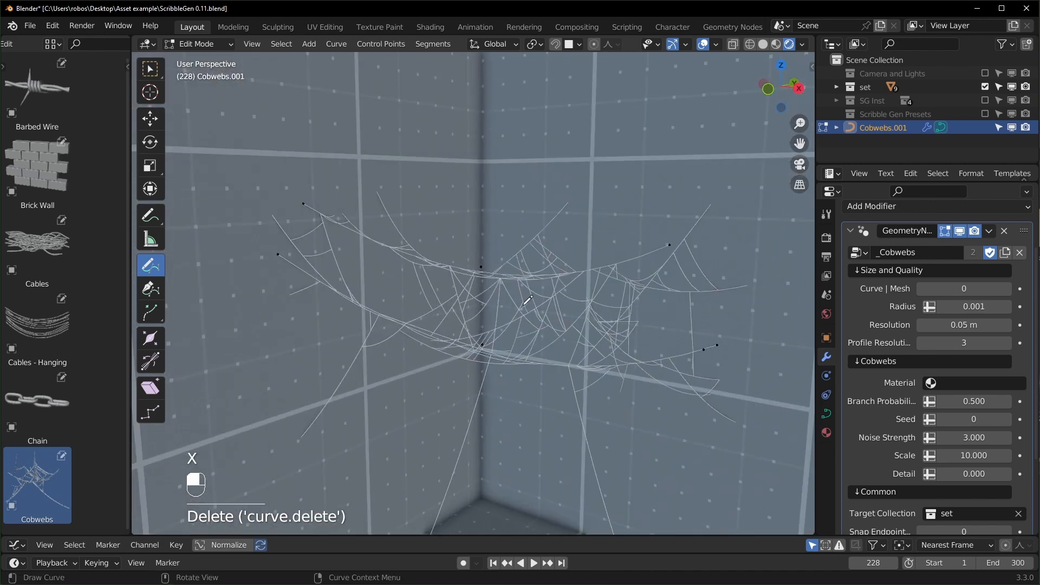
# Try a cobweb Resolution of 0.1 m.
pyautogui.doubleClick(976, 325)
pyautogui.press('BackSpace')
pyautogui.write('.1')
pyautogui.press('Return')
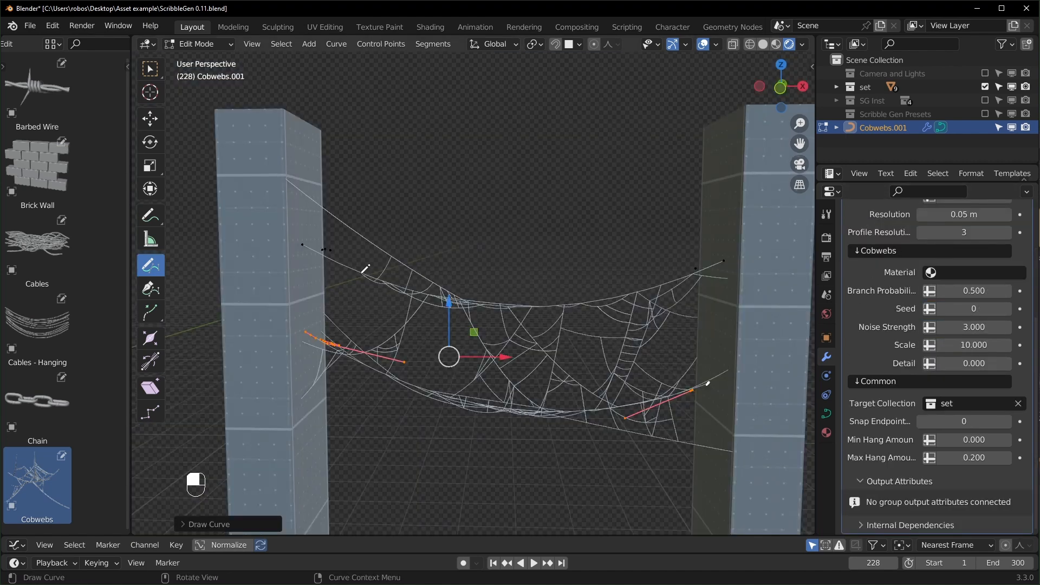
# Try Branch Probability values of about 0.355 and 0 on the pillar cobwebs and restore it to 0.5.
pyautogui.moveTo(982, 293); pyautogui.dragTo(974, 290)
pyautogui.click(982, 290)
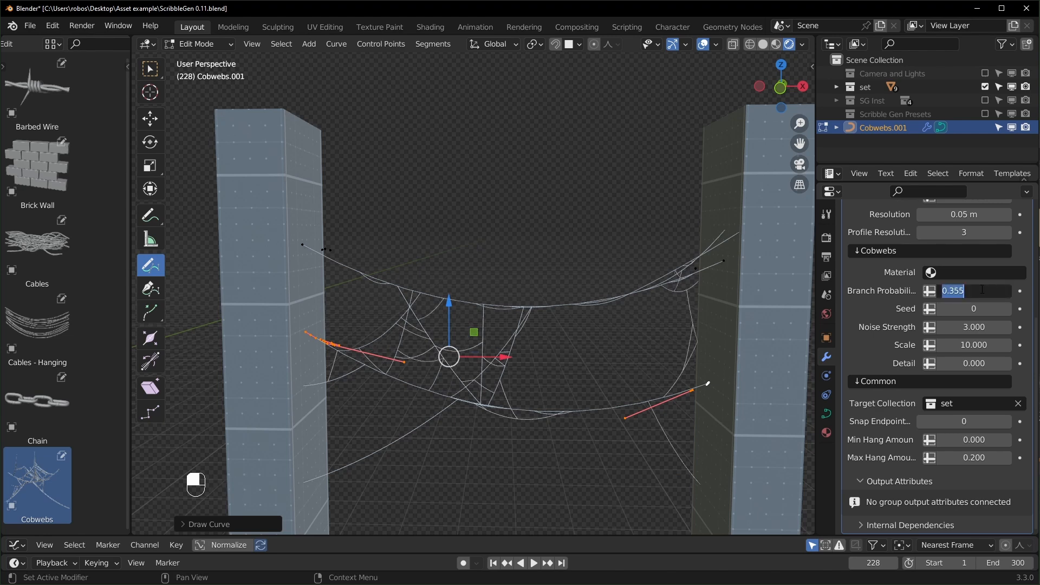
pyautogui.write('0')
pyautogui.press('Return')
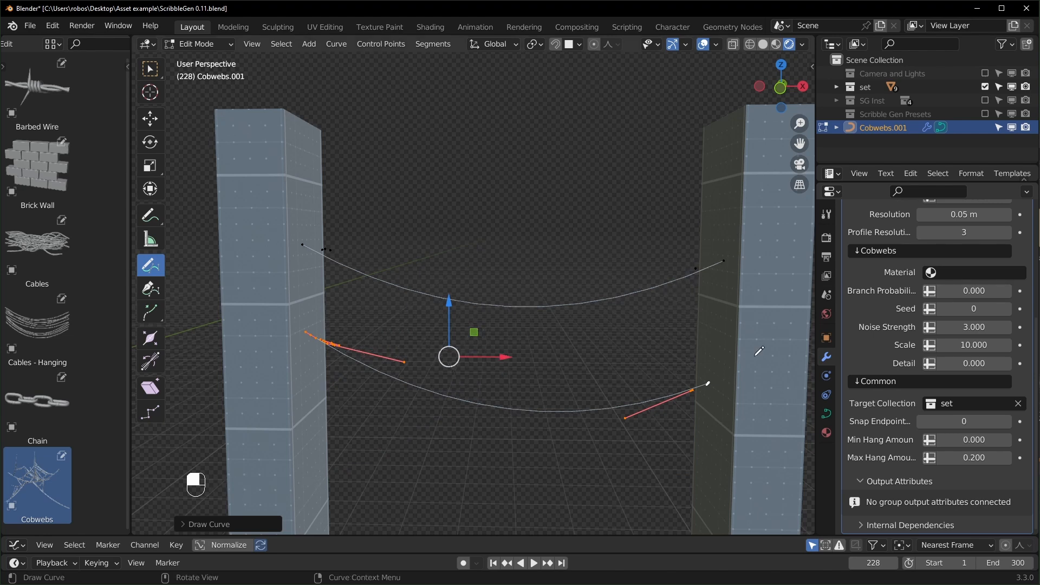
pyautogui.click(971, 290)
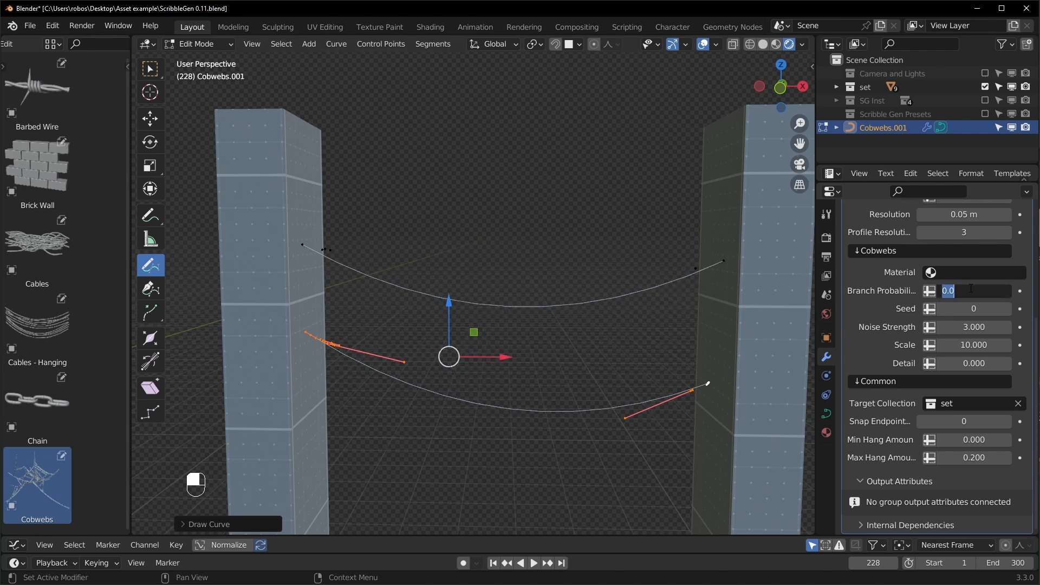
pyautogui.press('Return')
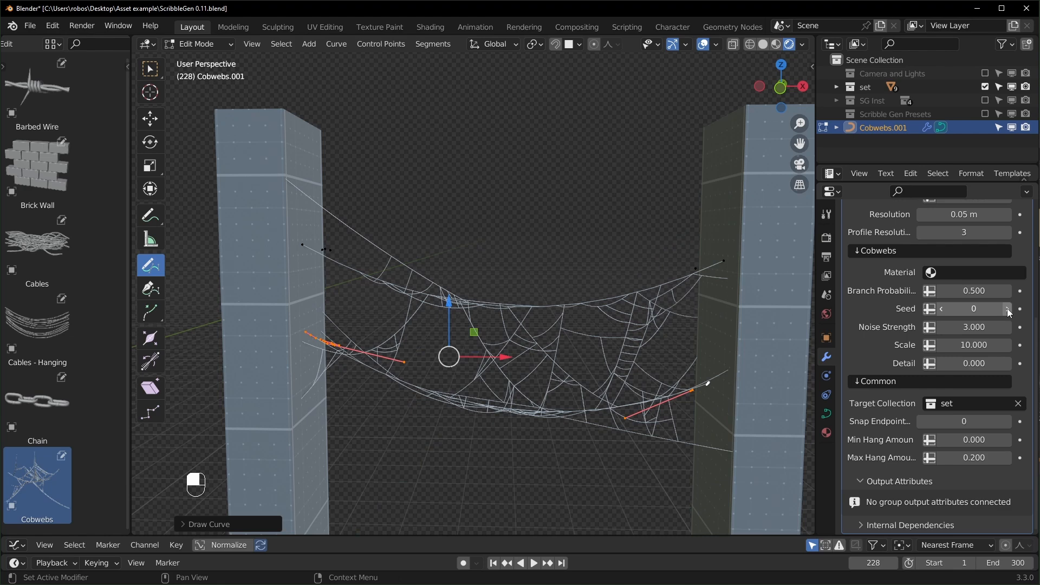
# Cycle the cobwebs' Seed for a different branch layout and leave it at 1.
pyautogui.click(1007, 309)
pyautogui.click(1007, 308)
pyautogui.click(1006, 308)
pyautogui.click(1006, 308)
pyautogui.click(1006, 308)
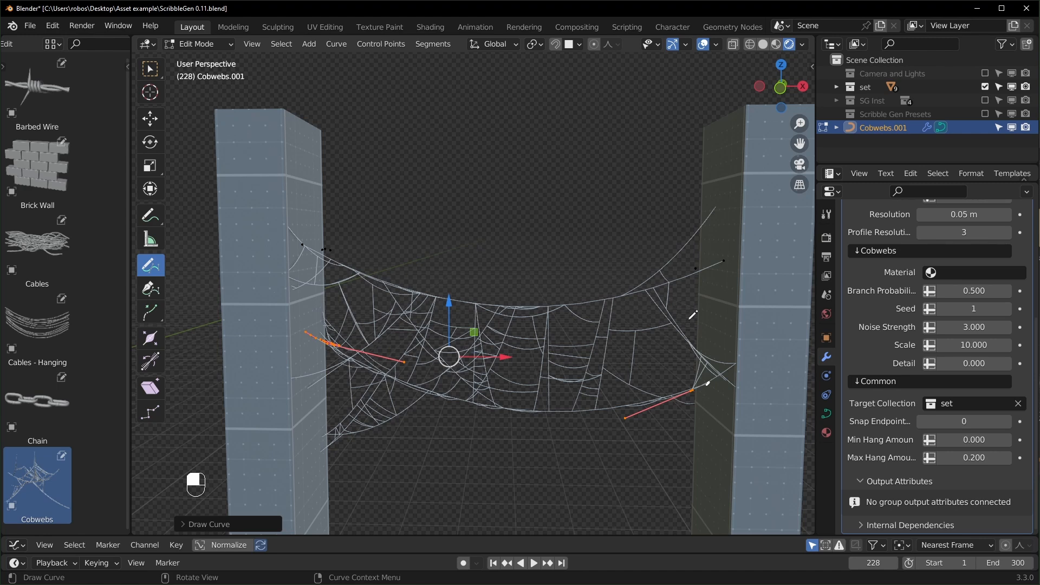
# Delete all the cobweb strands hanging between the two pillars.
pyautogui.press('a')
pyautogui.press('x')
pyautogui.click(629, 300)
# Draw a cobweb strand from the floating sphere down to the floor near the doorway.
pyautogui.scroll(-4, 629, 301)
pyautogui.keyDown('shift'); pyautogui.moveTo(629, 302); pyautogui.dragTo(509, 325, button='middle'); pyautogui.keyUp('shift')
pyautogui.scroll(3, 512, 336)
pyautogui.moveTo(521, 379); pyautogui.dragTo(507, 375, button='middle')
pyautogui.keyDown('shift'); pyautogui.moveTo(507, 375); pyautogui.dragTo(515, 271, button='middle'); pyautogui.keyUp('shift')
pyautogui.moveTo(515, 271); pyautogui.dragTo(450, 151, button='middle')
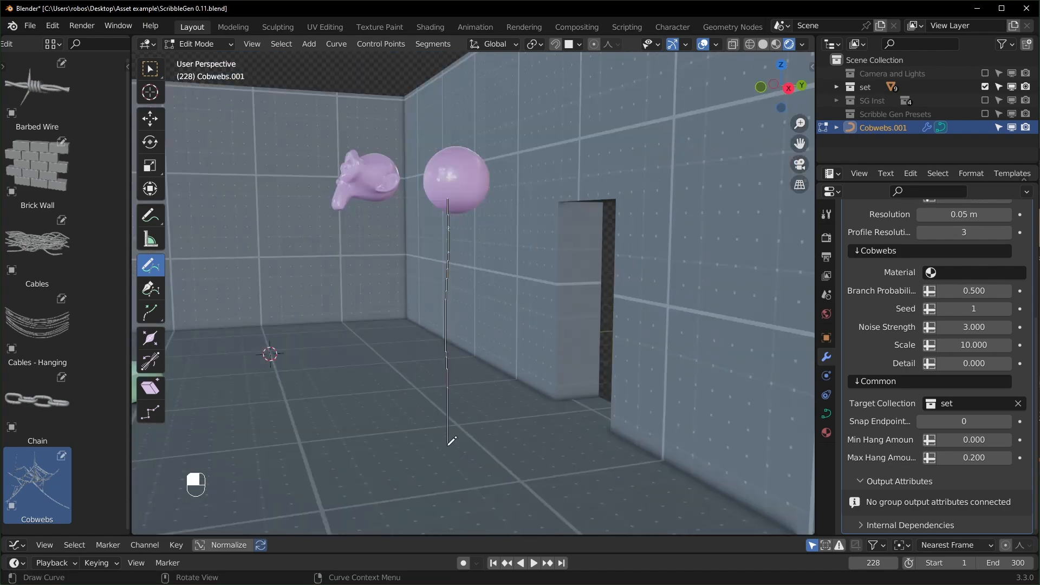
pyautogui.moveTo(449, 429); pyautogui.dragTo(455, 447)
pyautogui.moveTo(455, 447)
pyautogui.mouseDown(button='middle')
pyautogui.moveTo(469, 461)
pyautogui.moveTo(454, 455)
pyautogui.moveTo(487, 379)
pyautogui.mouseUp(button='middle')
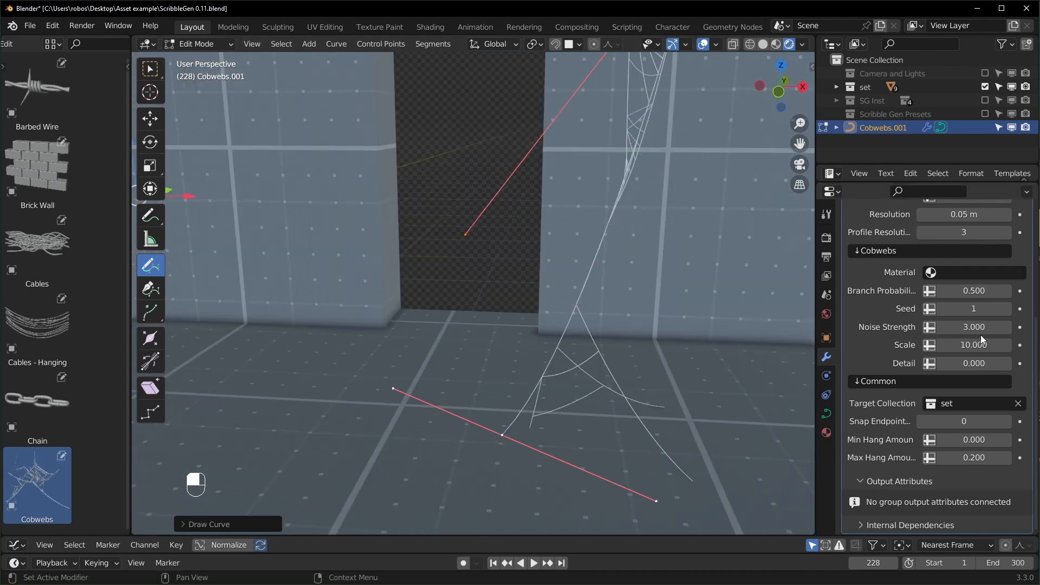
# Set the cobwebs' Noise Strength to 0 and readjust it to about 6.78.
pyautogui.click(986, 327)
pyautogui.write('0')
pyautogui.press('Return')
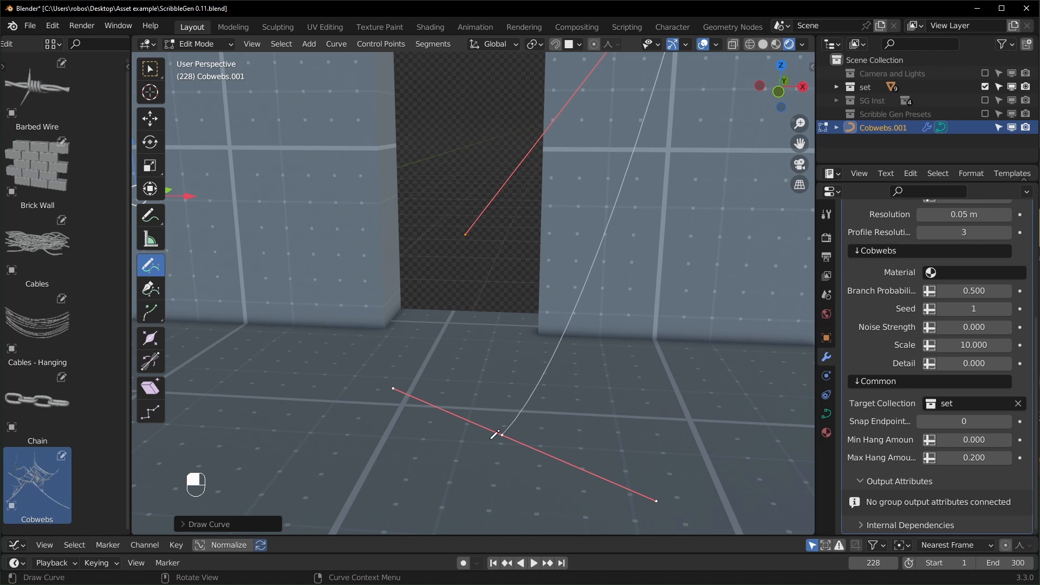
pyautogui.moveTo(970, 327); pyautogui.dragTo(1037, 327)
pyautogui.scroll(-2, 569, 387)
pyautogui.moveTo(568, 387); pyautogui.dragTo(530, 292, button='middle')
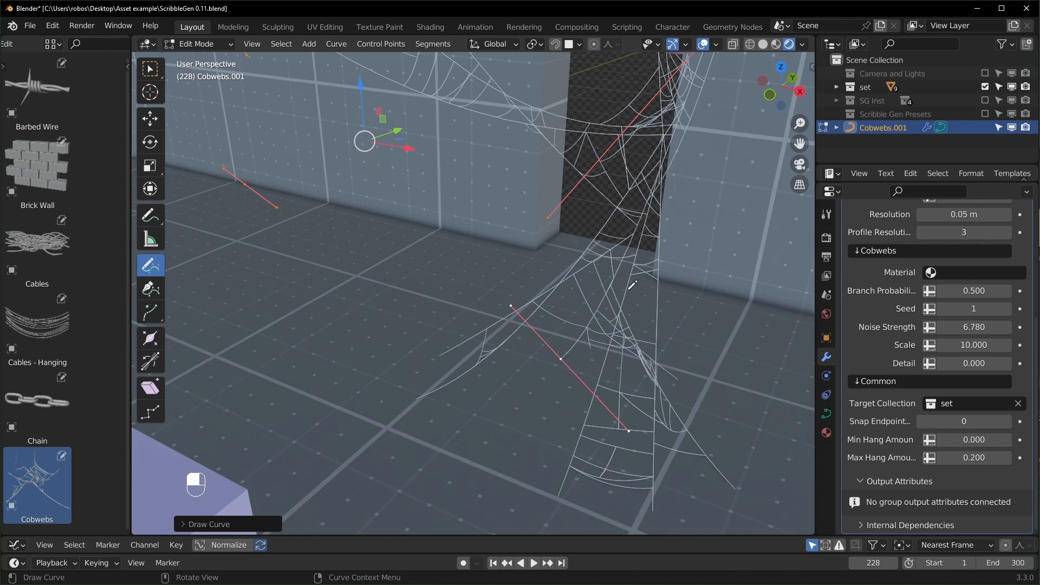
# Try a Scale of 32.64 and a Noise Strength of 7.59 on the cobwebs.
pyautogui.scroll(-1, 589, 371)
pyautogui.scroll(1, 588, 372)
pyautogui.scroll(-2, 585, 372)
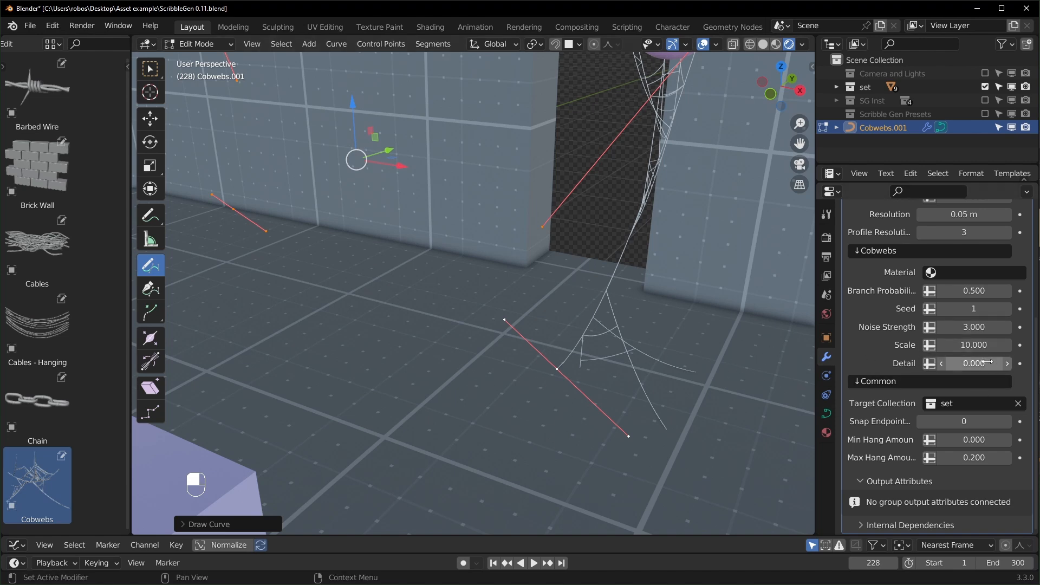
pyautogui.moveTo(968, 348); pyautogui.dragTo(992, 349)
pyautogui.moveTo(970, 328); pyautogui.dragTo(997, 327)
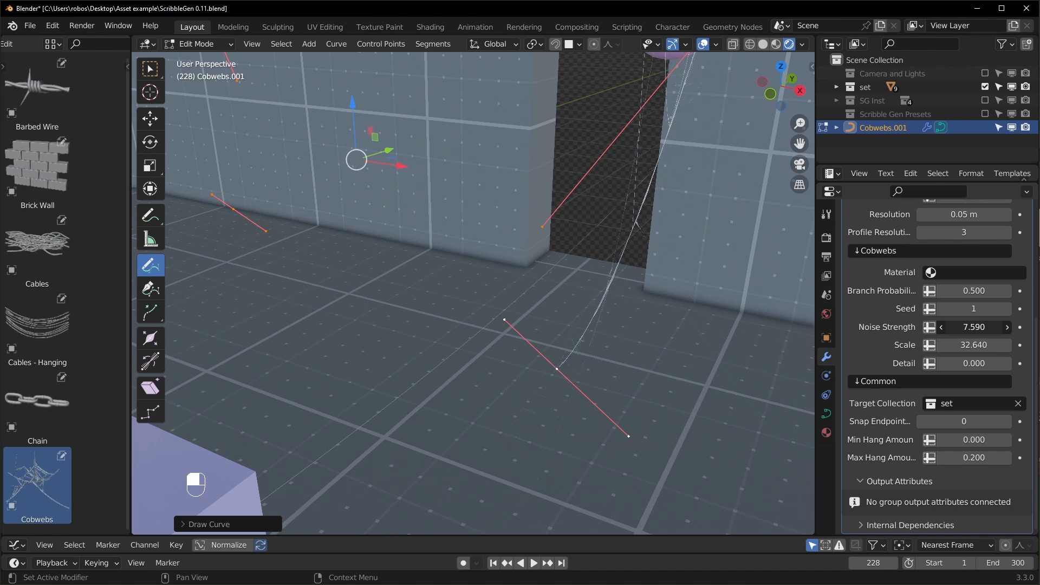
pyautogui.click(973, 345)
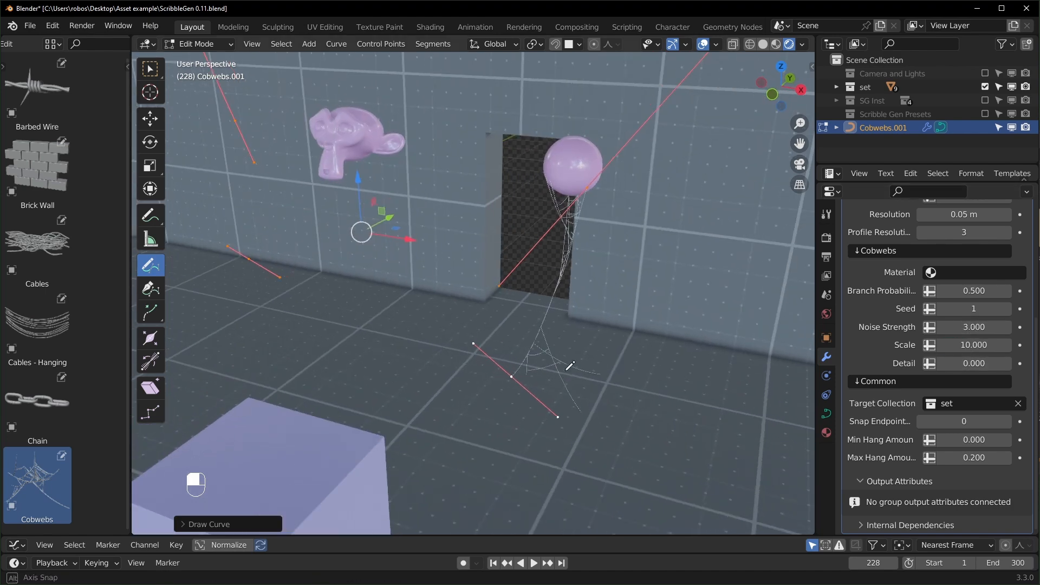
# Delete the existing cobweb strand and draw a new one from the monkey head across to the floating sphere.
pyautogui.keyDown('shift'); pyautogui.moveTo(617, 368); pyautogui.dragTo(519, 232, button='middle'); pyautogui.keyUp('shift')
pyautogui.press('a')
pyautogui.press('x')
pyautogui.click(557, 356)
pyautogui.moveTo(456, 177); pyautogui.dragTo(643, 208)
pyautogui.scroll(3, 623, 296)
pyautogui.moveTo(623, 296); pyautogui.dragTo(704, 325, button='middle')
pyautogui.scroll(2, 760, 355)
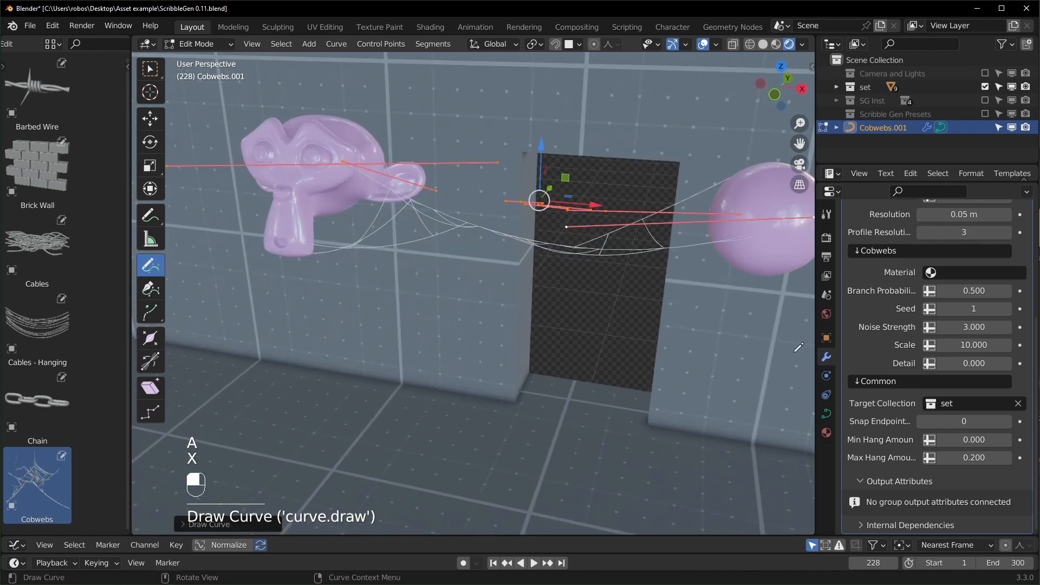
# Set the cobwebs' Noise Strength to 11.65 and inspect the spread strands around the monkey head and sphere in Object Mode.
pyautogui.moveTo(970, 327); pyautogui.dragTo(1016, 327)
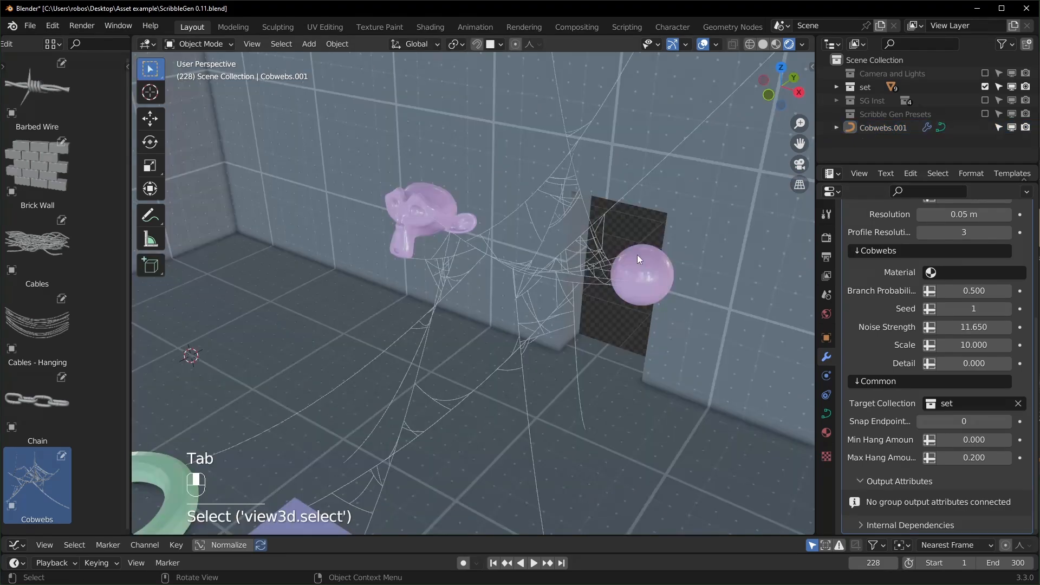
pyautogui.click(607, 249)
pyautogui.moveTo(607, 250); pyautogui.dragTo(678, 238, button='middle')
pyautogui.scroll(-4, 487, 255)
pyautogui.moveTo(504, 303); pyautogui.dragTo(666, 347, button='middle')
pyautogui.scroll(3, 637, 337)
pyautogui.scroll(2, 665, 343)
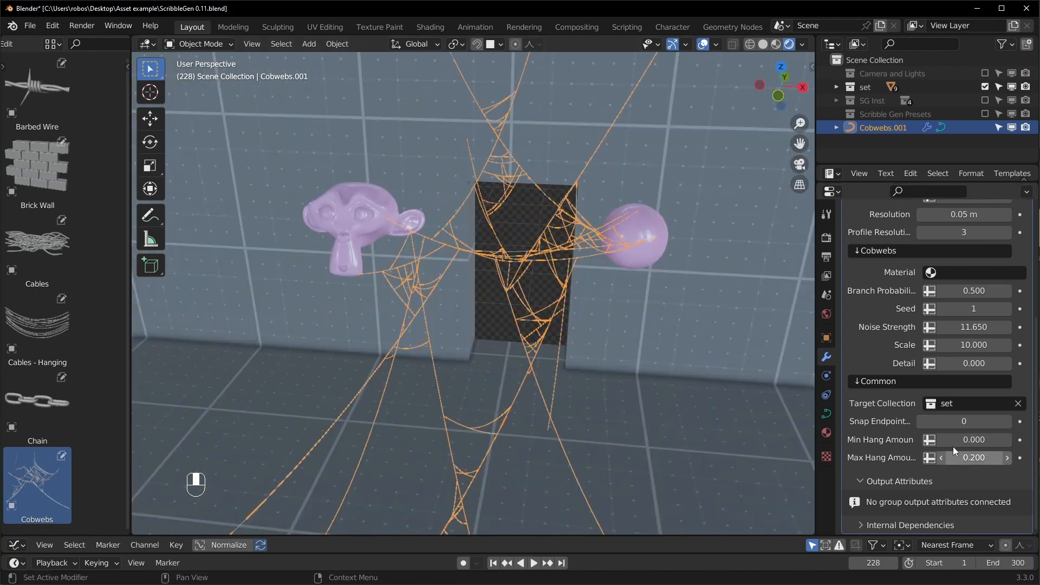
pyautogui.moveTo(593, 385); pyautogui.dragTo(785, 406, button='middle')
pyautogui.scroll(3, 962, 411)
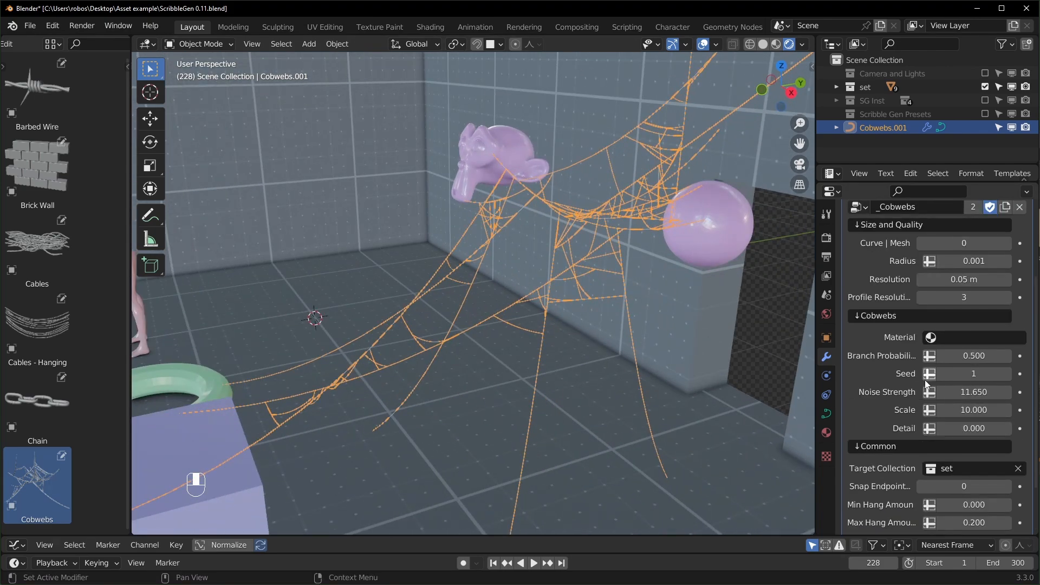
pyautogui.moveTo(623, 247); pyautogui.dragTo(808, 346, button='middle')
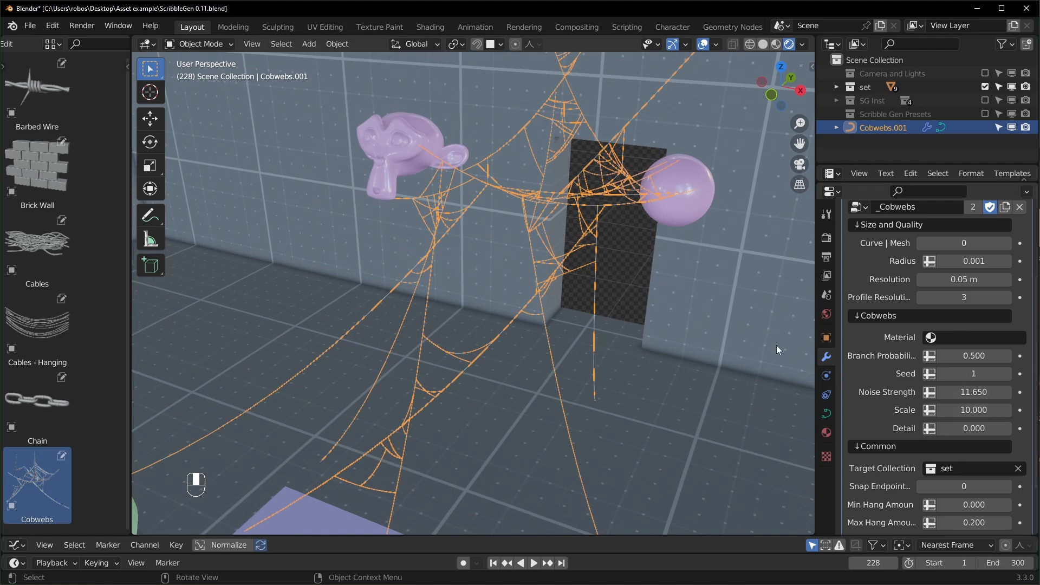
# Delete the cobwebs object and place the Brick Wall preset on the open floor in front of the torus and box.
pyautogui.press('x')
pyautogui.click(577, 257)
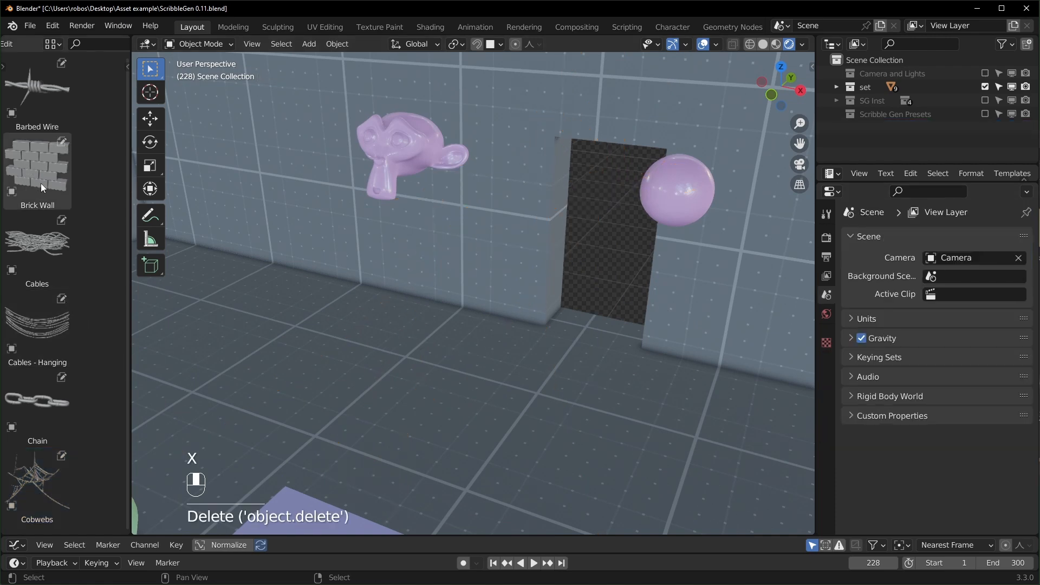
pyautogui.scroll(-5, 405, 395)
pyautogui.scroll(-3, 408, 398)
pyautogui.keyDown('shift'); pyautogui.moveTo(415, 393); pyautogui.dragTo(476, 332, button='middle'); pyautogui.keyUp('shift')
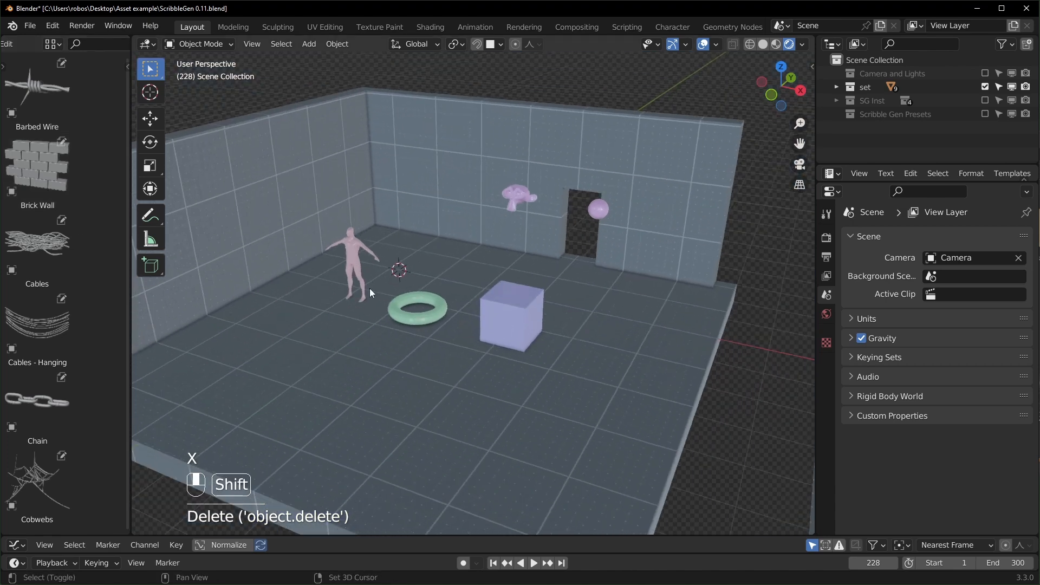
pyautogui.moveTo(45, 179); pyautogui.dragTo(412, 412)
pyautogui.moveTo(411, 412); pyautogui.dragTo(411, 412)
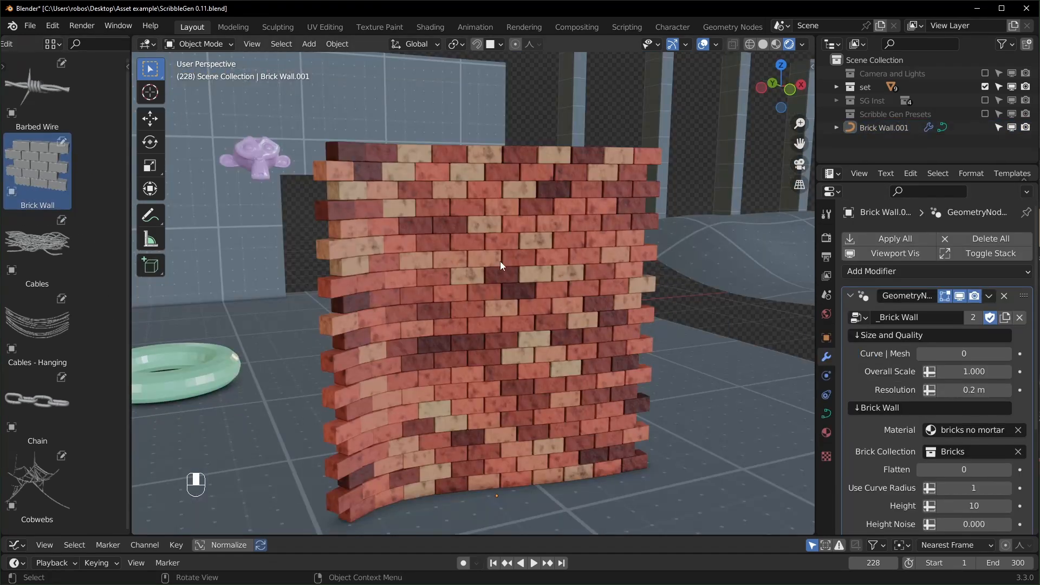
# Try the bricks w mortar material on the brick wall, inspect its joints up close, and restore bricks no mortar.
pyautogui.click(965, 430)
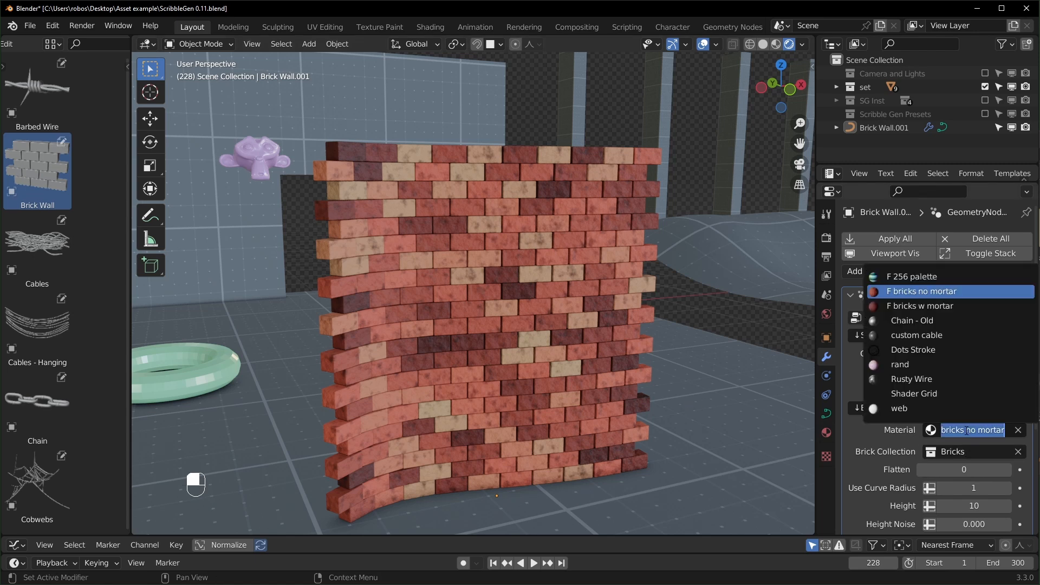
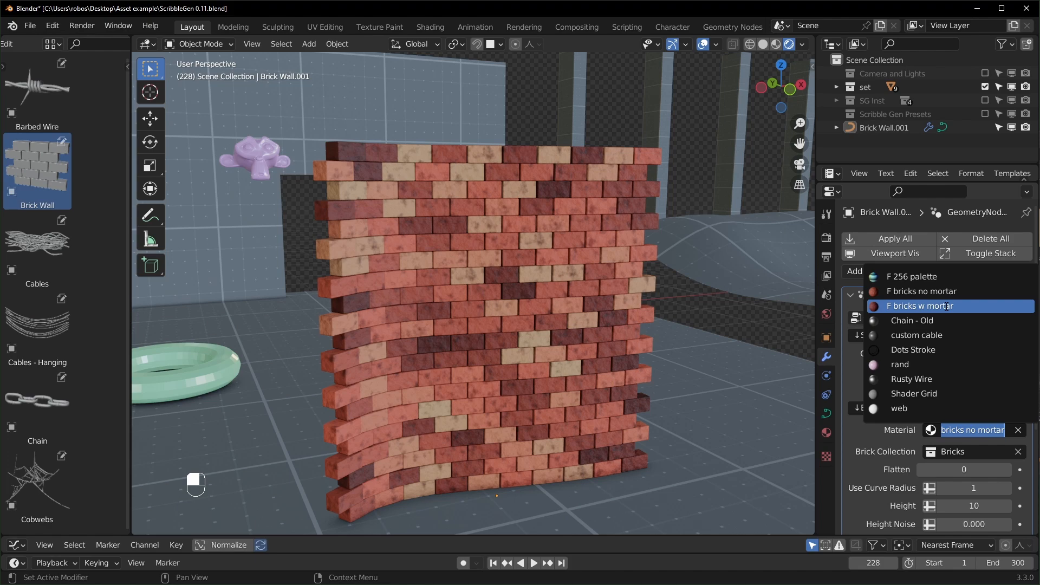
pyautogui.click(946, 307)
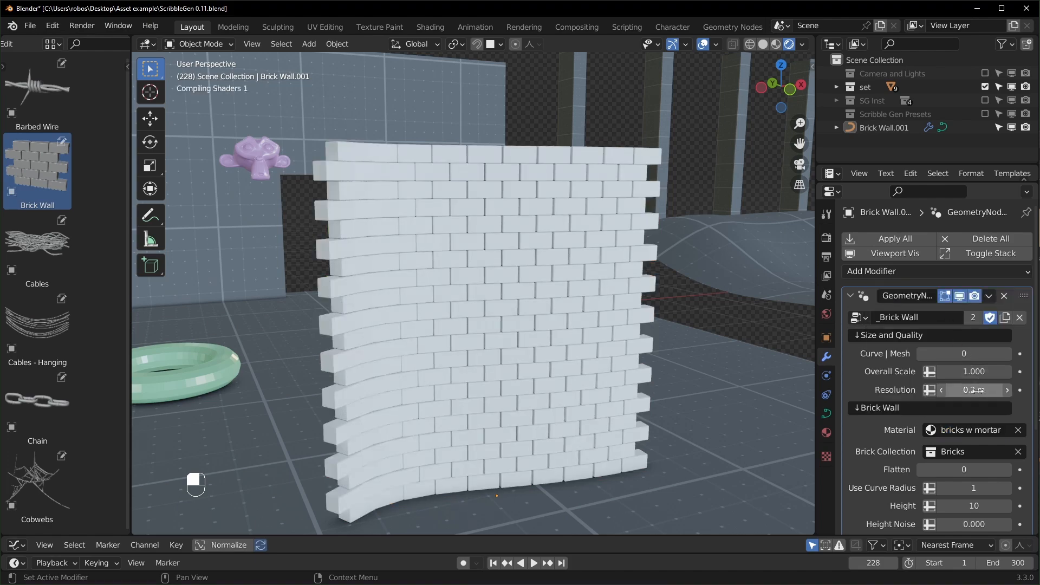
pyautogui.scroll(10, 476, 262)
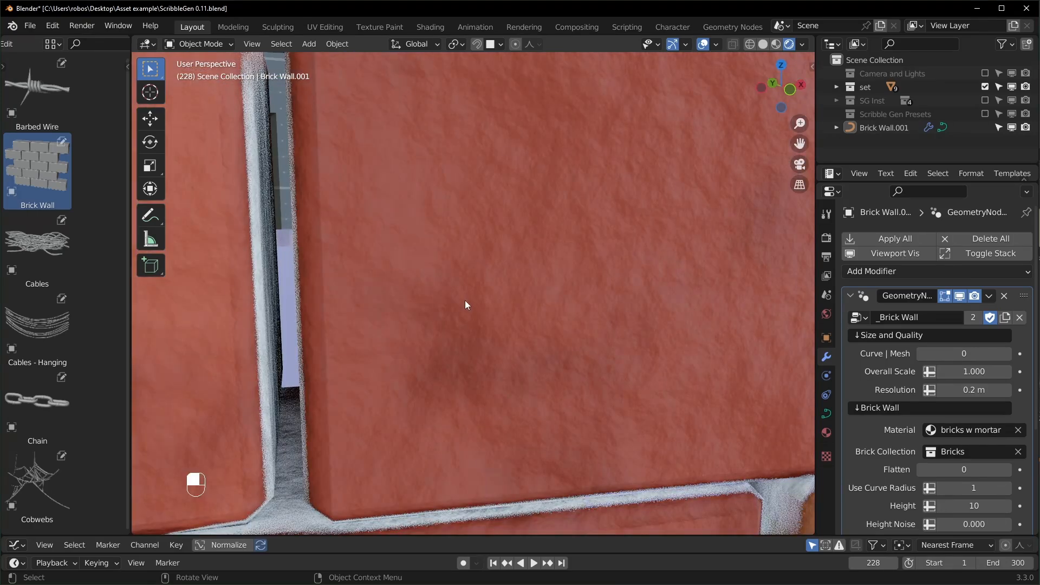
pyautogui.scroll(-5, 464, 301)
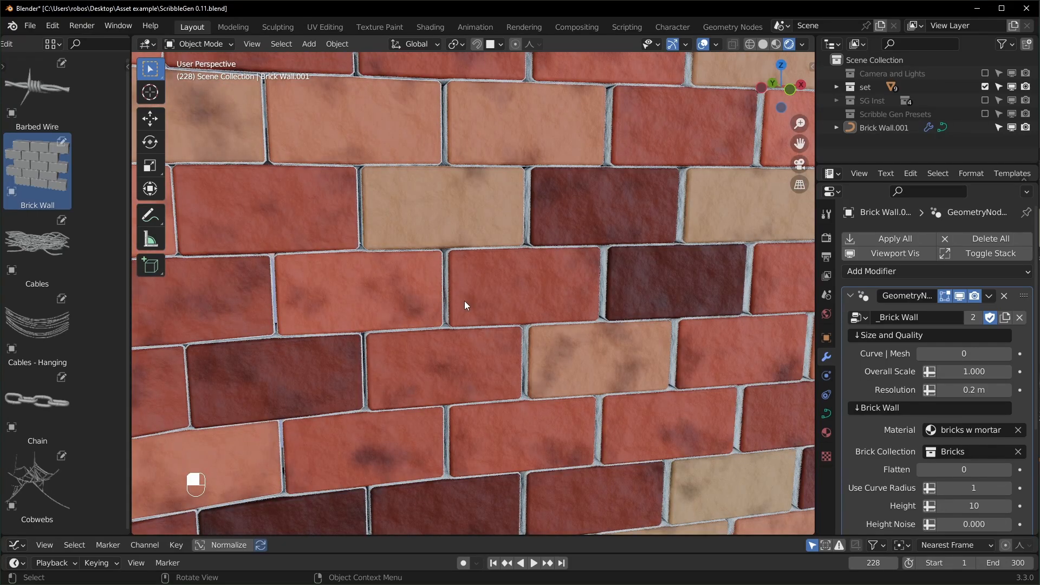
pyautogui.scroll(-6, 464, 300)
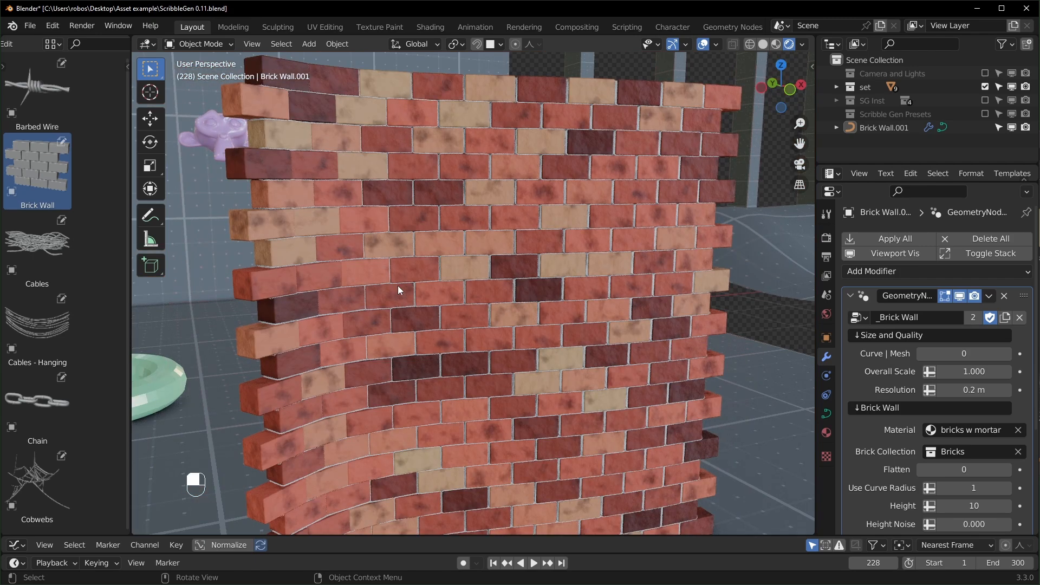
pyautogui.click(971, 430)
pyautogui.click(921, 291)
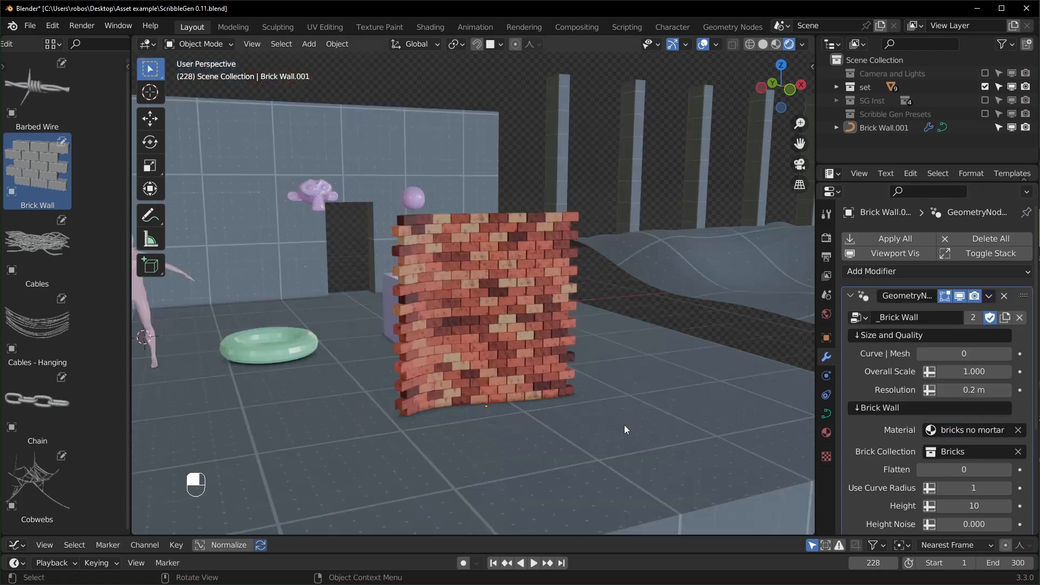
# Try an Overall Scale of 8.13 and a Resolution of 0.338 m on the brick wall, reverting each change.
pyautogui.scroll(-1, 938, 368)
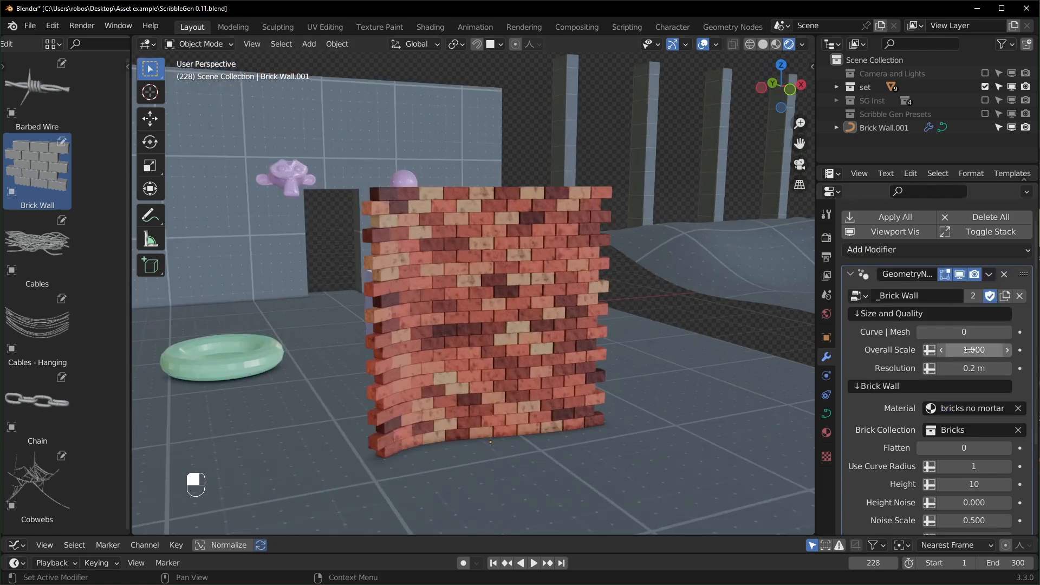
pyautogui.keyDown('shift'); pyautogui.moveTo(974, 350); pyautogui.dragTo(1009, 350); pyautogui.keyUp('shift')
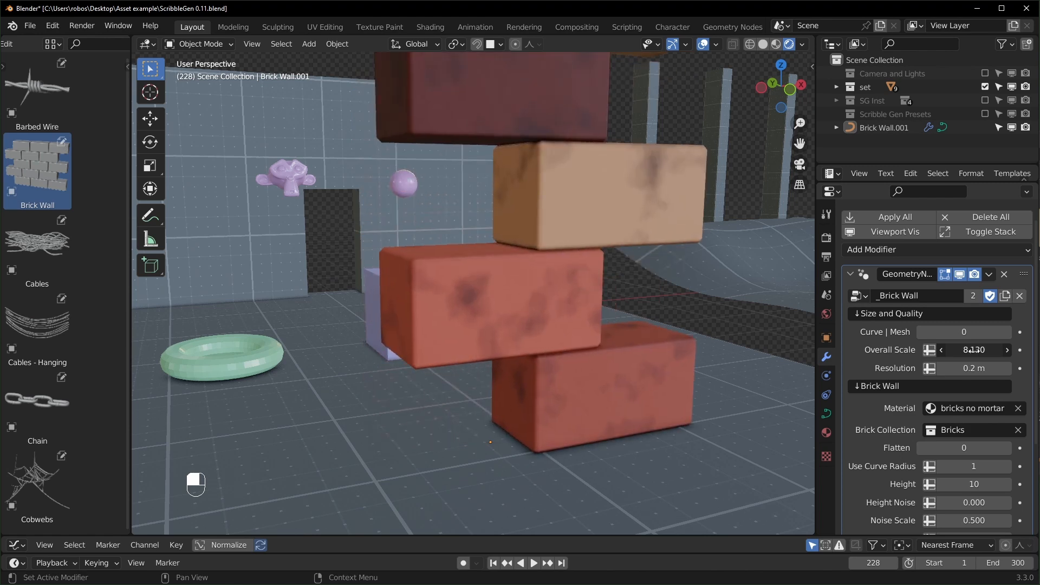
pyautogui.hotkey('ctrl', 'z')
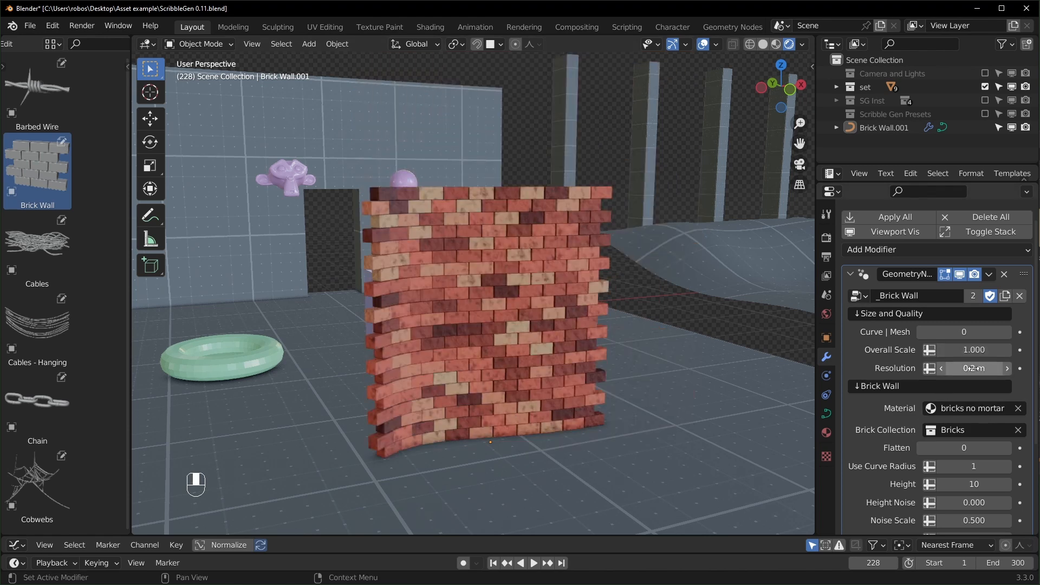
pyautogui.keyDown('shift'); pyautogui.moveTo(972, 368); pyautogui.dragTo(997, 368); pyautogui.keyUp('shift')
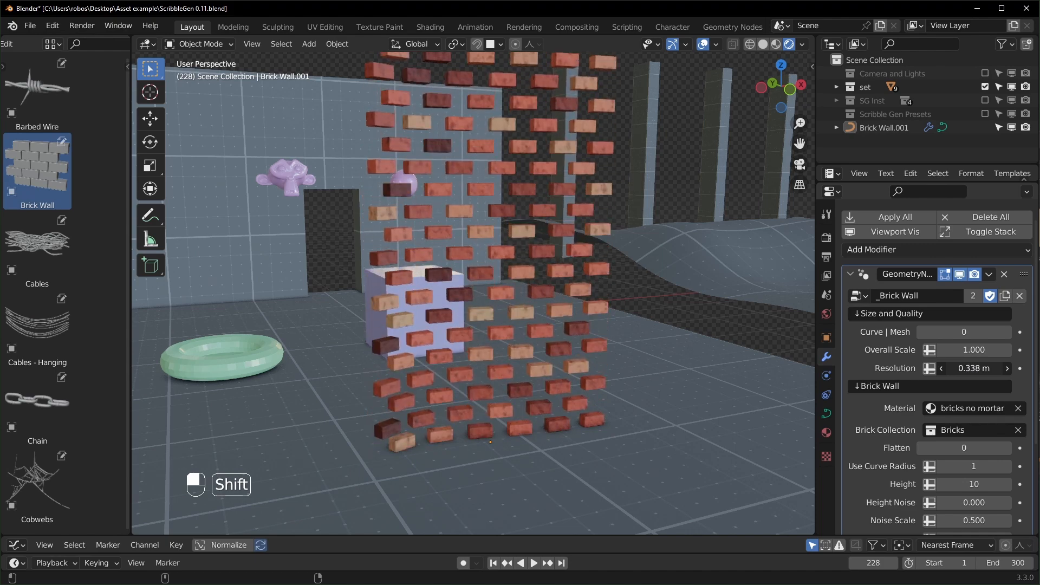
pyautogui.rightClick(982, 369)
# Delete the brick wall's curve and draw a long S-shaped wall across the hilly terrain in front of the pillars.
pyautogui.scroll(4, 546, 394)
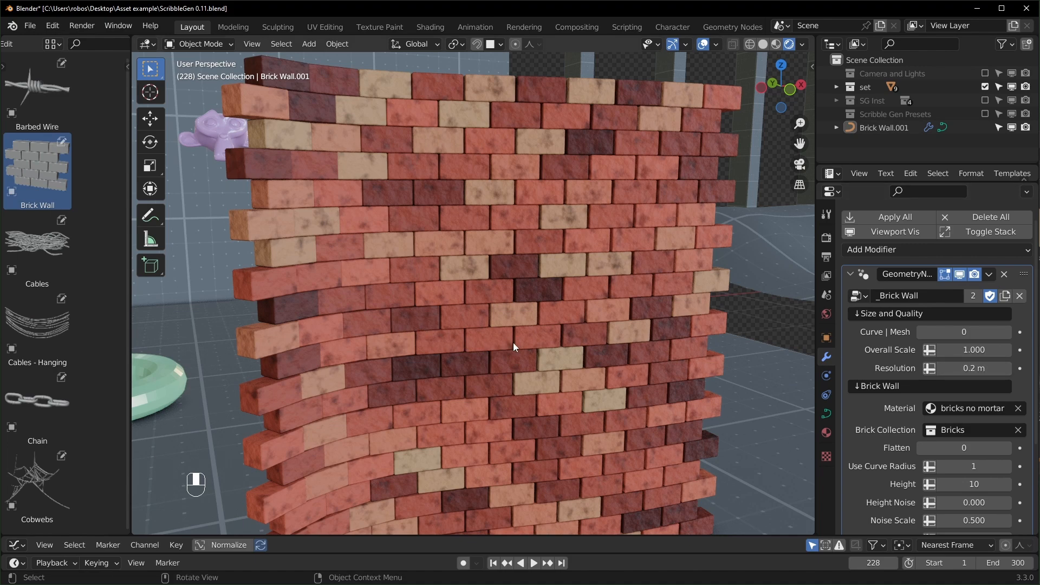
pyautogui.scroll(-2, 969, 336)
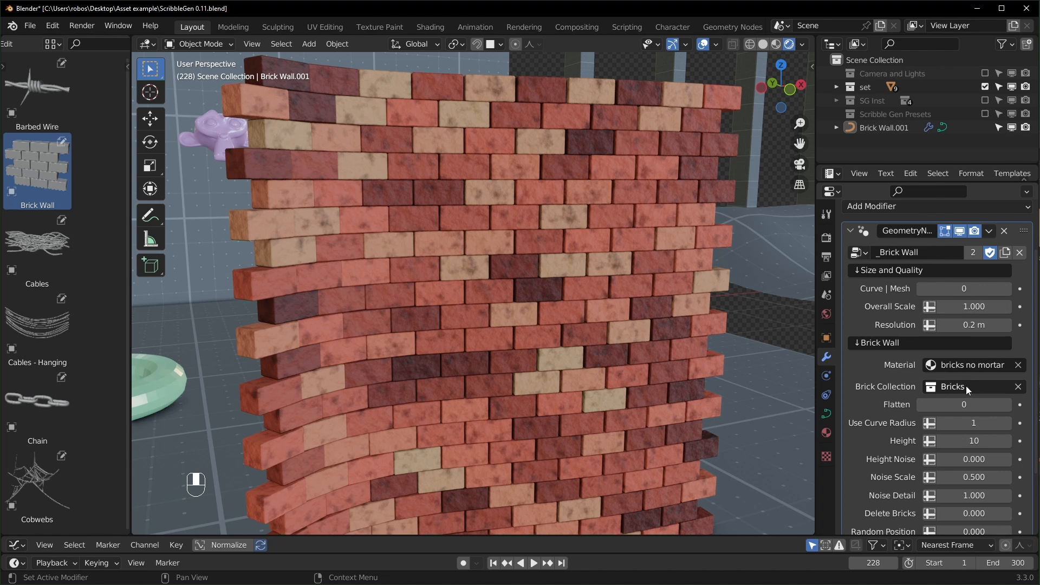
pyautogui.scroll(-2, 963, 389)
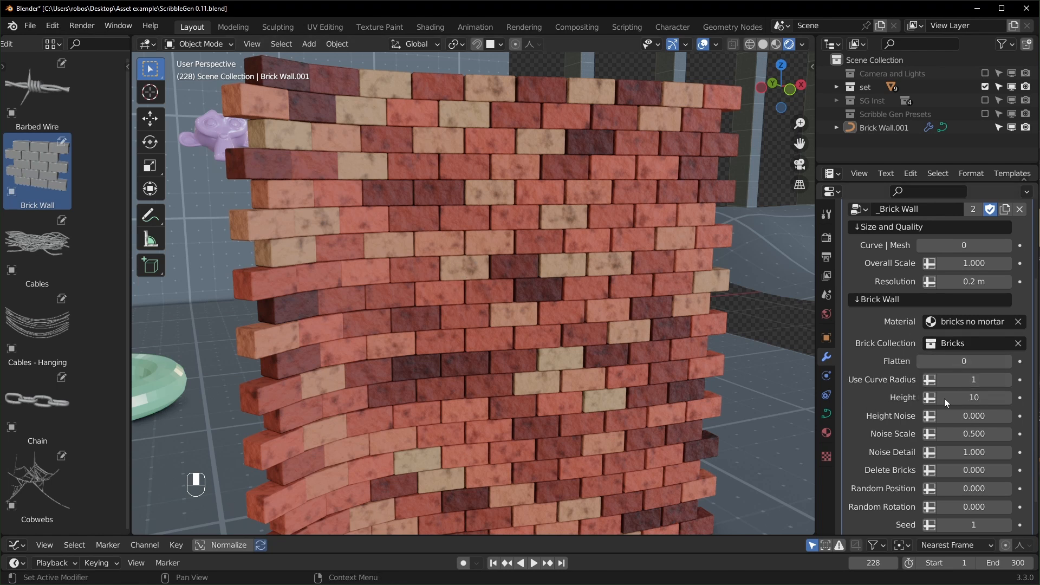
pyautogui.scroll(-1, 954, 385)
pyautogui.scroll(-10, 697, 431)
pyautogui.keyDown('shift'); pyautogui.moveTo(702, 424); pyautogui.dragTo(547, 455, button='middle'); pyautogui.keyUp('shift')
pyautogui.moveTo(709, 397); pyautogui.dragTo(517, 343, button='middle')
pyautogui.press('Tab')
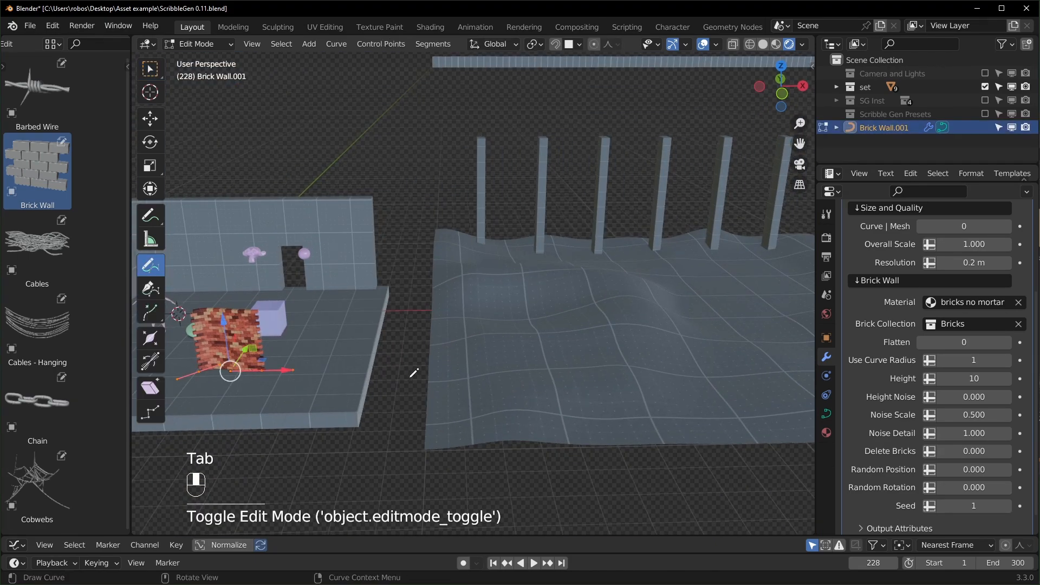
pyautogui.press('x')
pyautogui.click(459, 391)
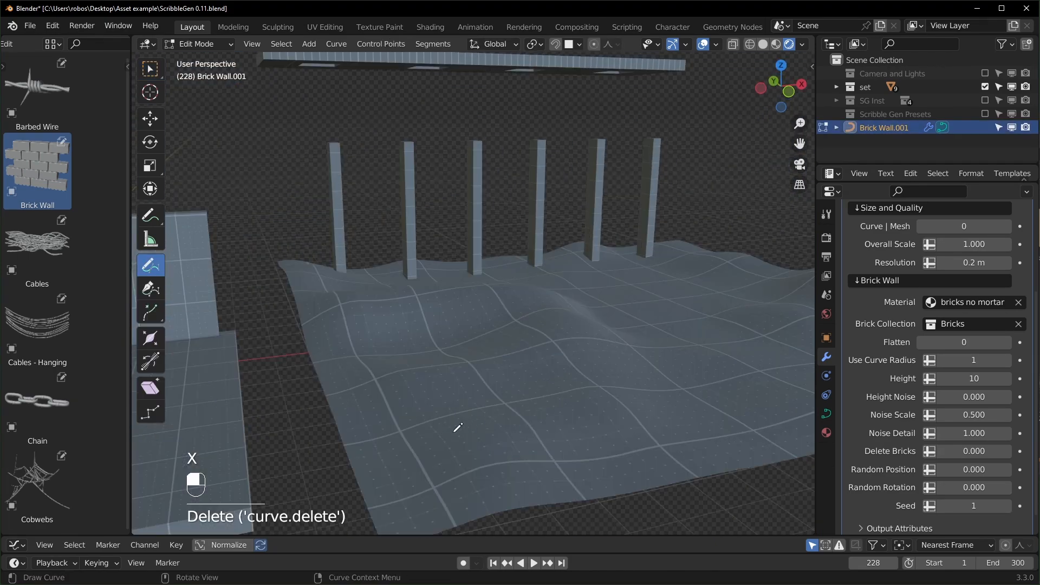
pyautogui.moveTo(402, 460)
pyautogui.mouseDown()
pyautogui.moveTo(576, 394)
pyautogui.moveTo(720, 303)
pyautogui.mouseUp()
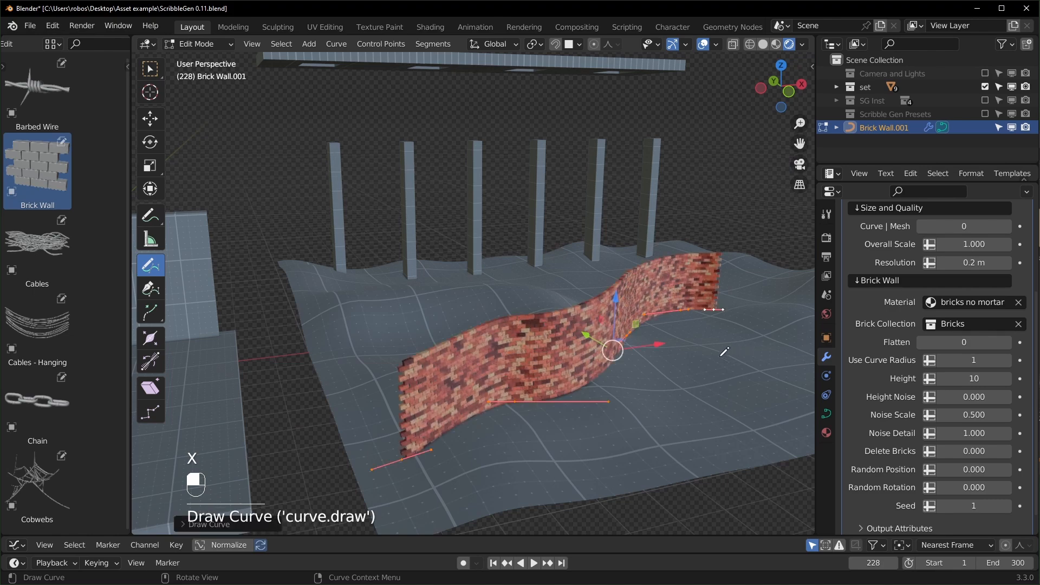
# Return to Object Mode and toggle the brick wall's Flatten between 0 and 1 to compare the rows, leaving it at 1.
pyautogui.press('Tab')
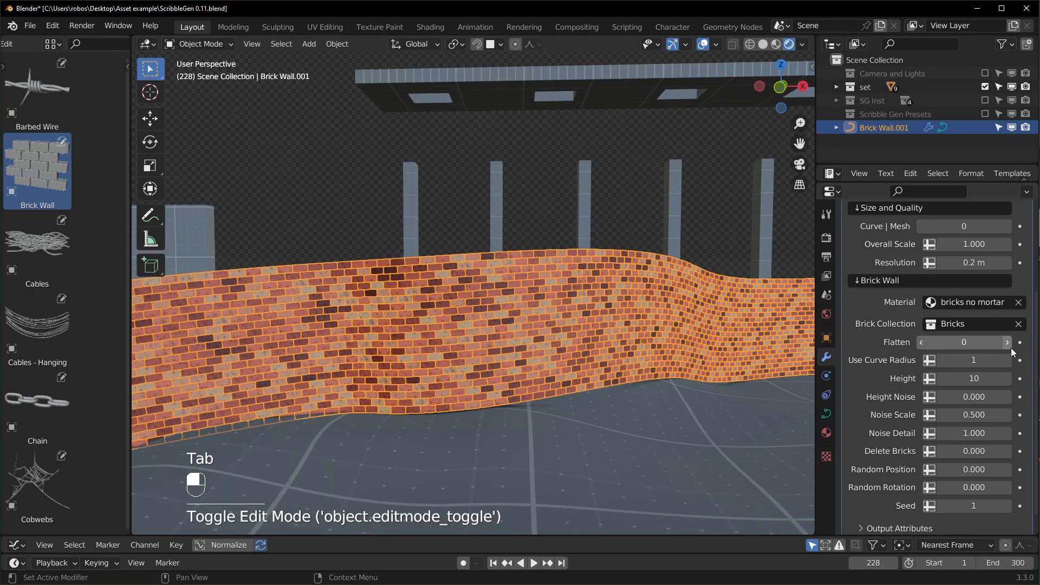
pyautogui.click(1007, 342)
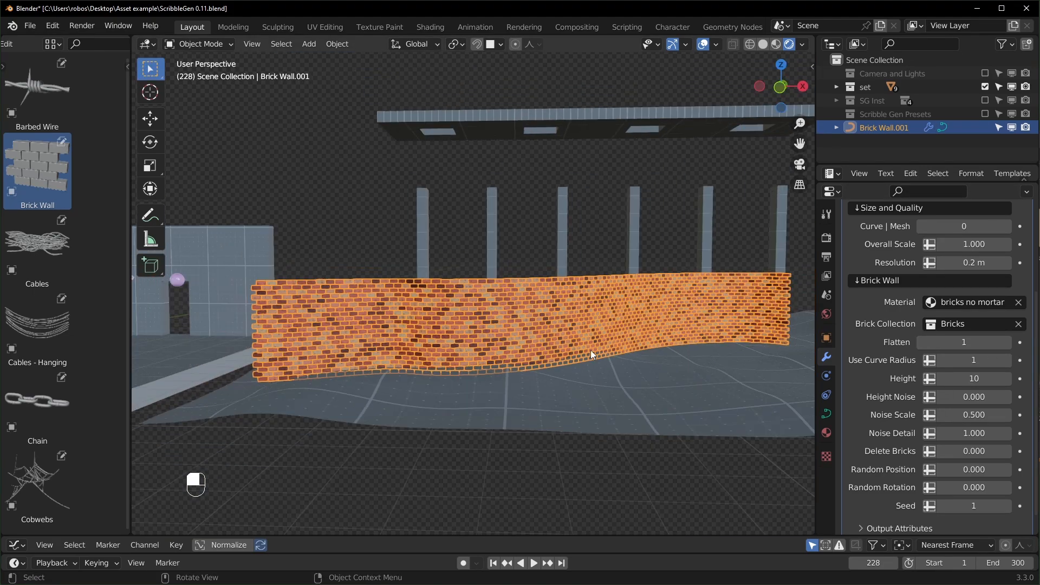
pyautogui.moveTo(591, 350); pyautogui.dragTo(582, 351, button='middle')
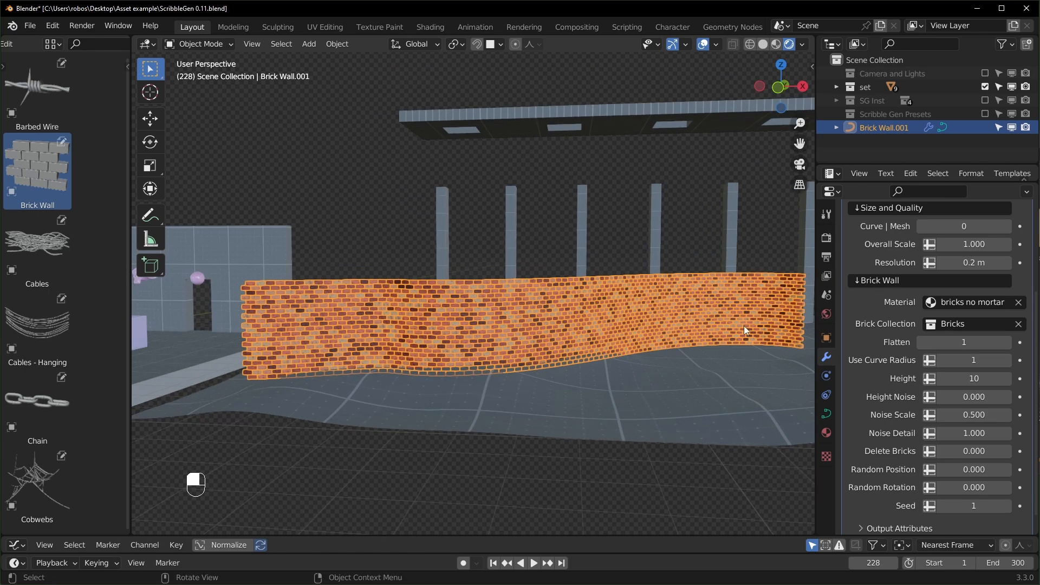
pyautogui.moveTo(744, 328); pyautogui.dragTo(309, 288, button='middle')
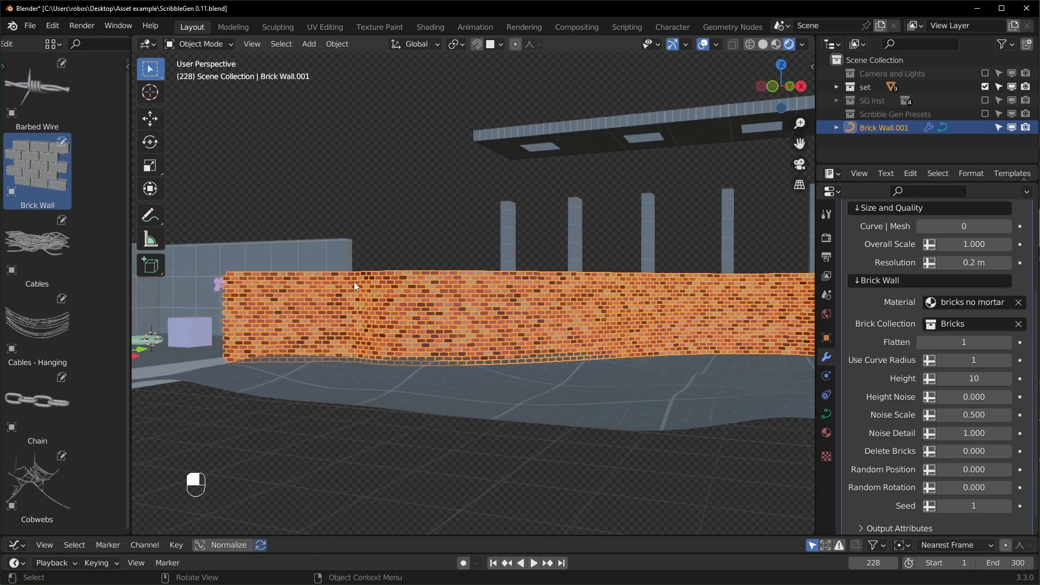
pyautogui.click(922, 342)
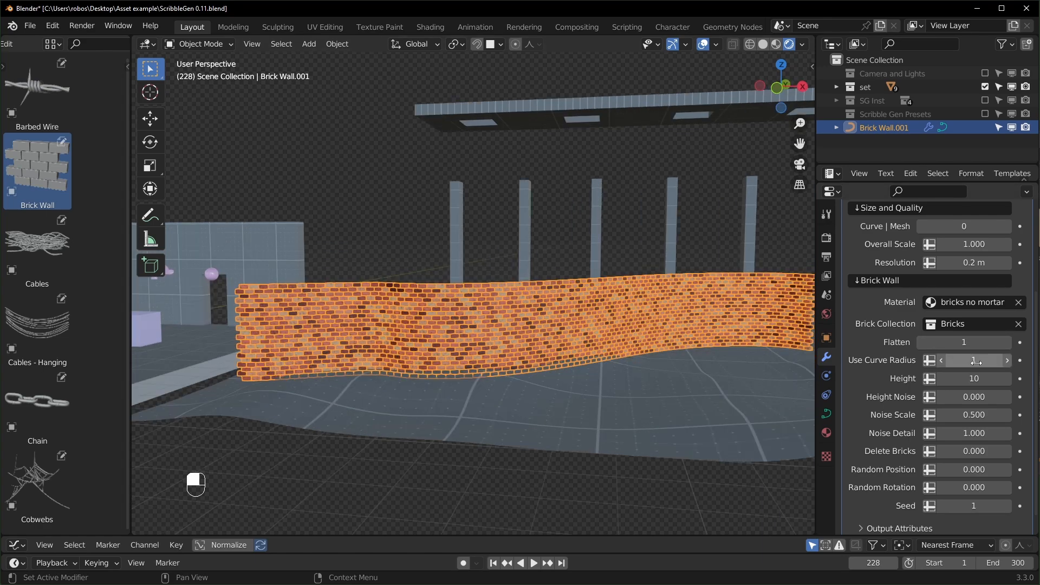
# Enter Edit Mode on the brick wall and try different Mean Radius values for the curve, reverting them.
pyautogui.moveTo(617, 352); pyautogui.dragTo(635, 360, button='middle')
pyautogui.press('Tab')
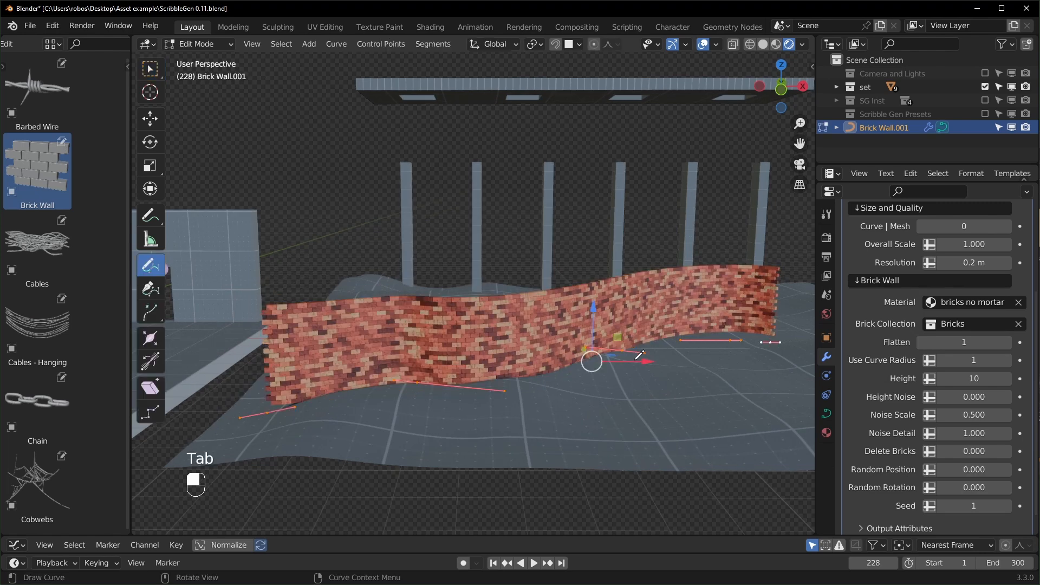
pyautogui.press('n')
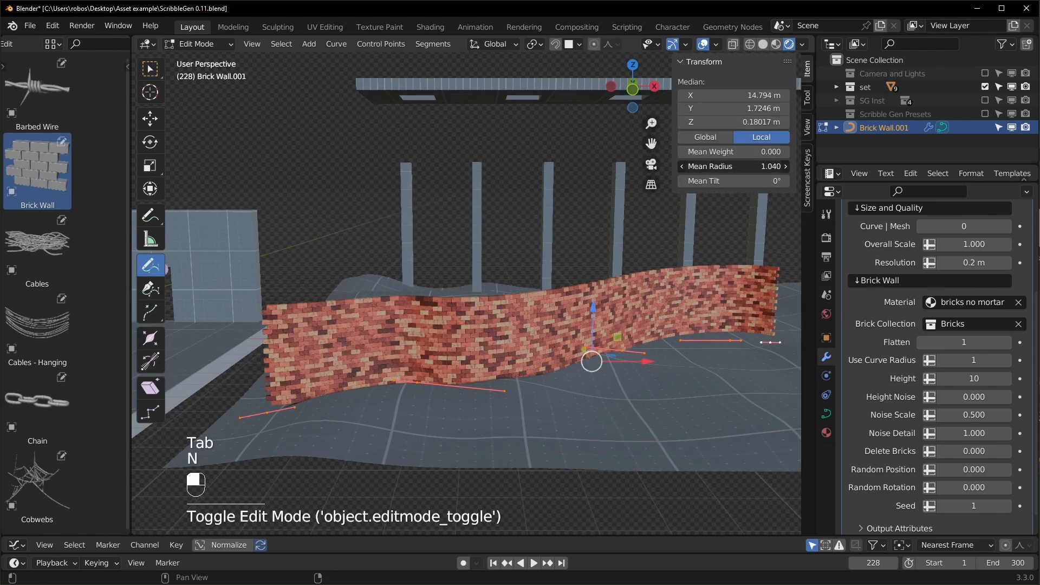
pyautogui.moveTo(732, 166)
pyautogui.mouseDown()
pyautogui.moveTo(813, 167)
pyautogui.moveTo(748, 166)
pyautogui.mouseUp()
pyautogui.rightClick(747, 166)
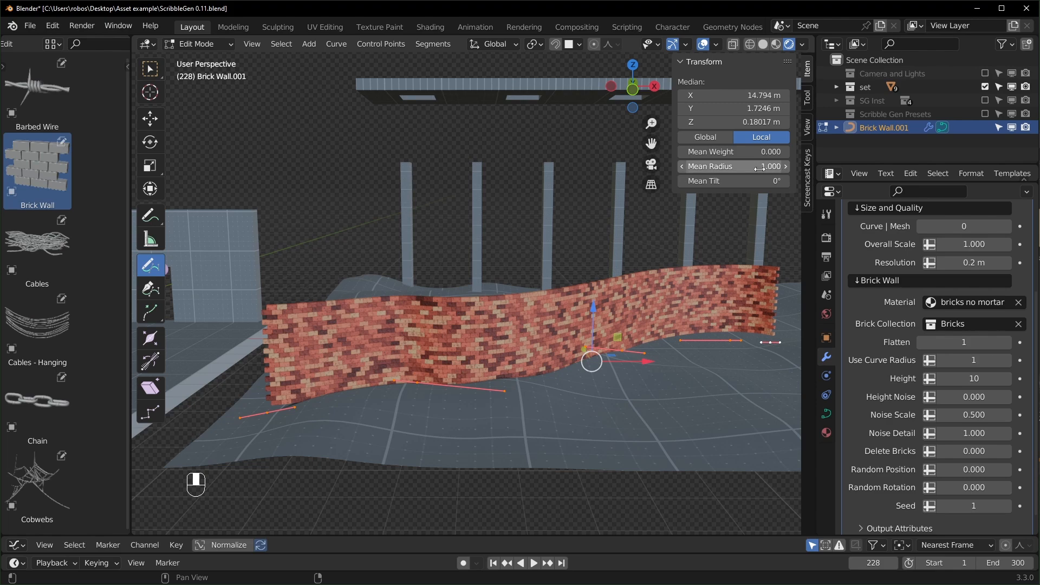
pyautogui.moveTo(748, 166); pyautogui.dragTo(770, 166)
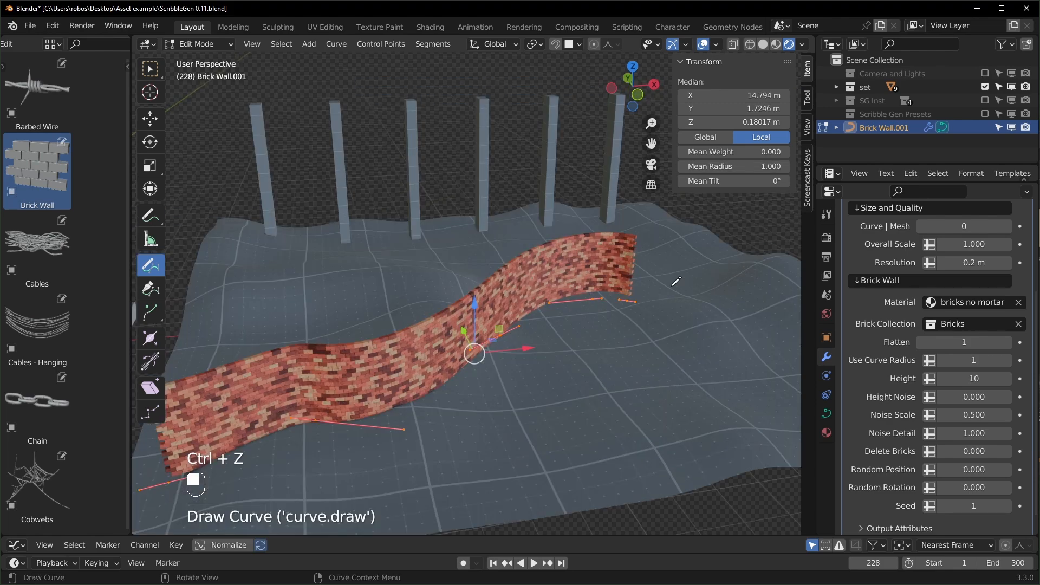
# Draw an additional curve bending forward from the wall's far end and enlarge its point radius with Shrink/Fatten.
pyautogui.moveTo(709, 333)
pyautogui.mouseDown(button='middle')
pyautogui.moveTo(706, 349)
pyautogui.moveTo(698, 322)
pyautogui.mouseUp(button='middle')
pyautogui.moveTo(672, 228)
pyautogui.mouseDown()
pyautogui.moveTo(702, 317)
pyautogui.moveTo(638, 379)
pyautogui.mouseUp()
pyautogui.moveTo(675, 386); pyautogui.dragTo(698, 351, button='middle')
pyautogui.hotkey('alt', 's')
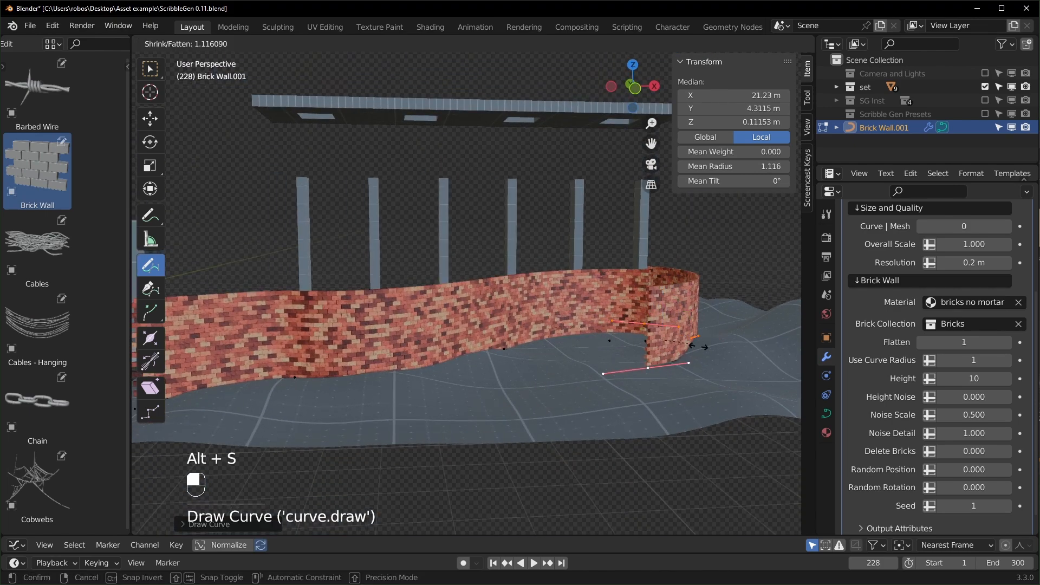
pyautogui.click(196, 440)
pyautogui.moveTo(525, 375)
pyautogui.mouseDown(button='middle')
pyautogui.moveTo(576, 389)
pyautogui.moveTo(491, 371)
pyautogui.mouseUp(button='middle')
# Delete all of the brick wall's curve points and draw a new gently curved wall across the terrain before the pillars.
pyautogui.press('a')
pyautogui.press('x')
pyautogui.click(667, 427)
pyautogui.moveTo(320, 391); pyautogui.dragTo(675, 377)
pyautogui.scroll(3, 675, 377)
pyautogui.moveTo(759, 399)
pyautogui.keyDown('shift'); pyautogui.mouseDown(button='middle')
pyautogui.moveTo(955, 387)
pyautogui.moveTo(970, 396)
pyautogui.mouseUp(button='middle'); pyautogui.keyUp('shift')
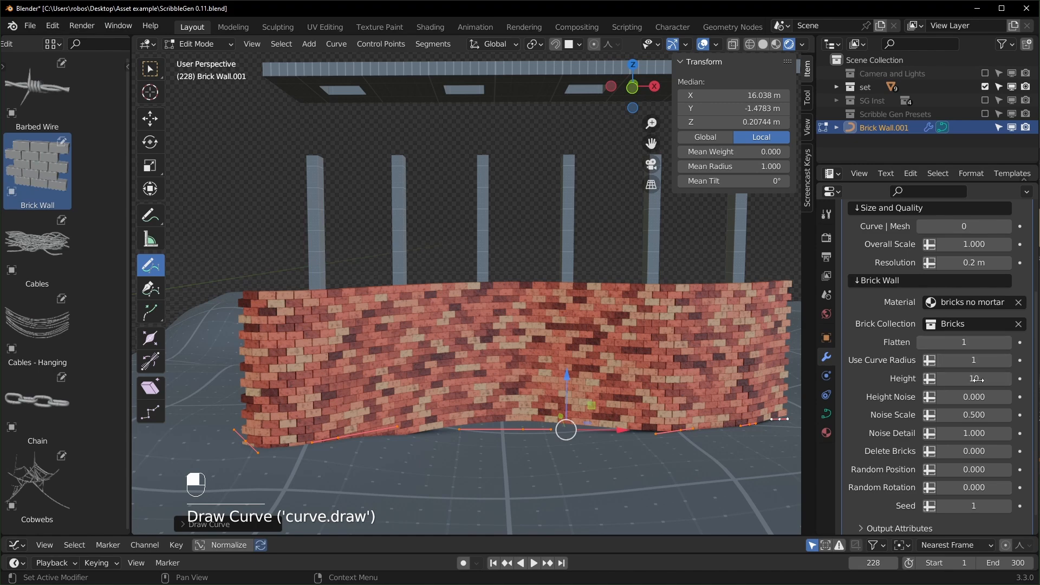
# Try a Height of 17, then a Height Noise of 14.790 with varied Noise Scale on the brick wall, reverting each change.
pyautogui.moveTo(975, 378)
pyautogui.keyDown('shift'); pyautogui.mouseDown()
pyautogui.moveTo(945, 378)
pyautogui.moveTo(992, 379)
pyautogui.mouseUp(); pyautogui.keyUp('shift')
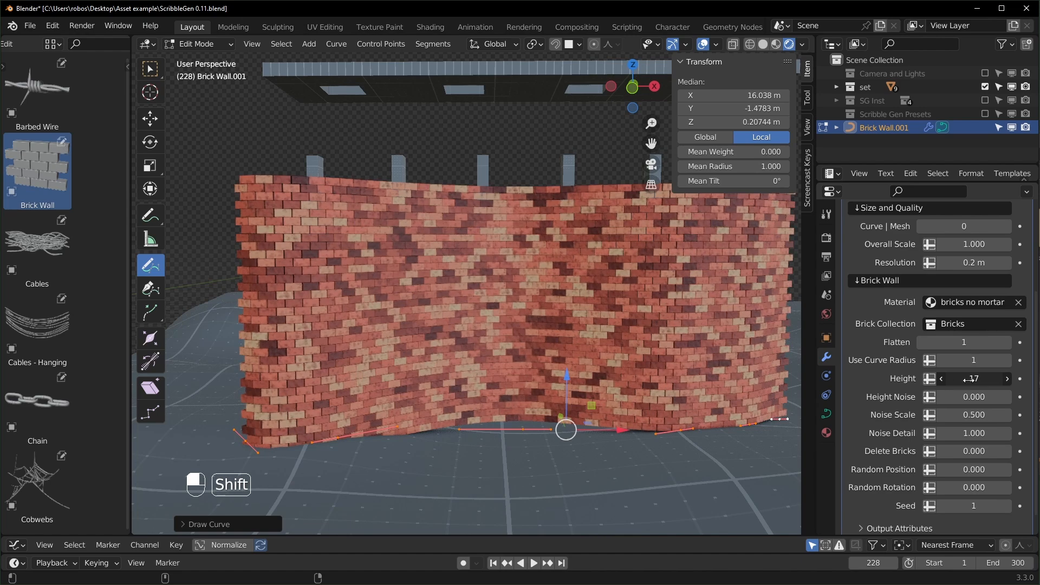
pyautogui.scroll(-4, 622, 418)
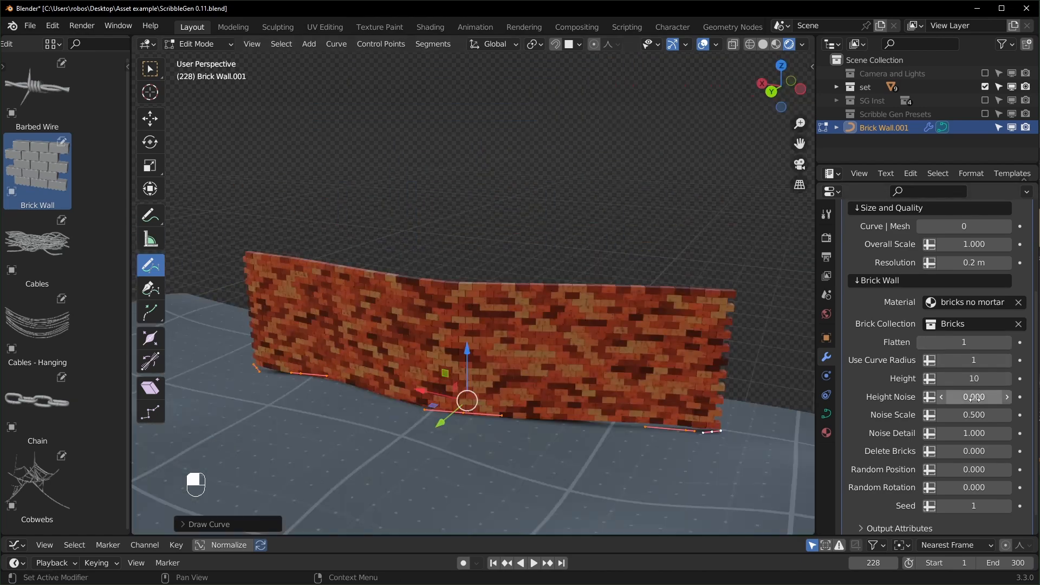
pyautogui.moveTo(975, 398); pyautogui.dragTo(976, 420)
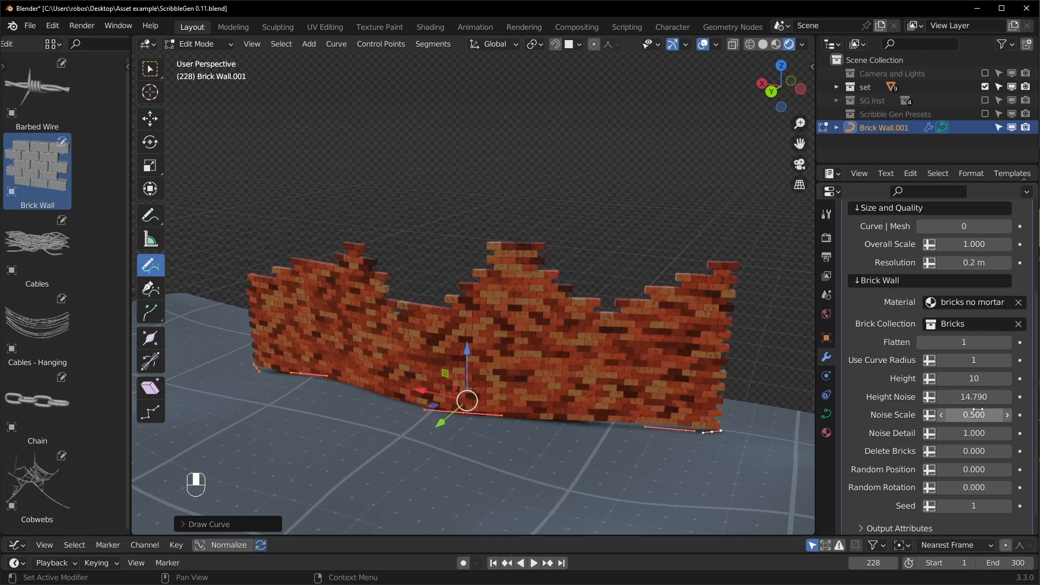
pyautogui.moveTo(974, 415); pyautogui.dragTo(1024, 415)
pyautogui.rightClick(974, 415)
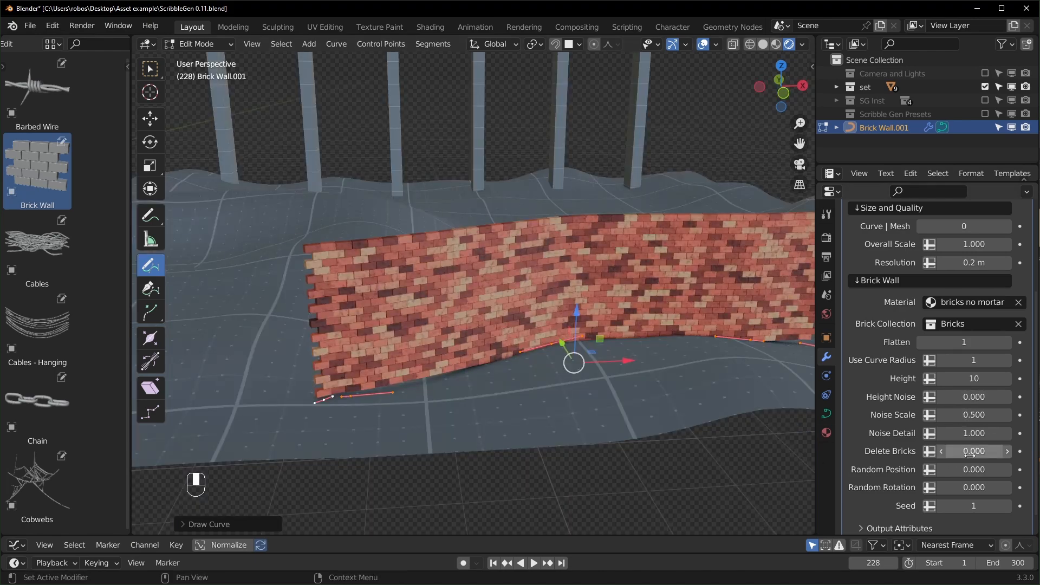
# Remove random bricks from the wall by setting Delete Bricks to 0.15.
pyautogui.keyDown('shift'); pyautogui.moveTo(970, 454); pyautogui.dragTo(1003, 454); pyautogui.keyUp('shift')
pyautogui.scroll(2, 661, 326)
pyautogui.moveTo(680, 329)
pyautogui.mouseDown(button='middle')
pyautogui.moveTo(696, 328)
pyautogui.moveTo(654, 323)
pyautogui.moveTo(666, 314)
pyautogui.mouseUp(button='middle')
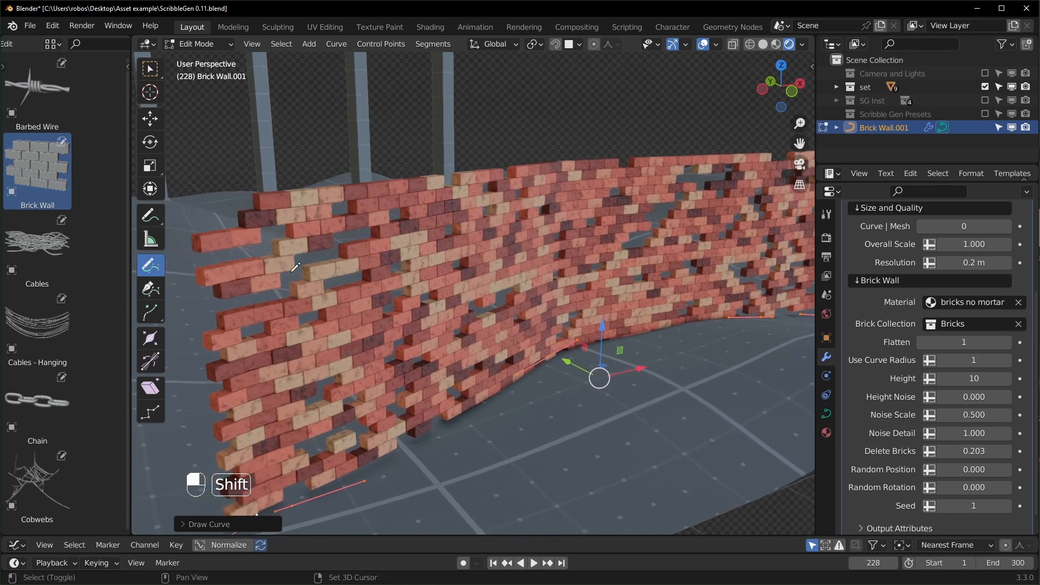
pyautogui.click(986, 451)
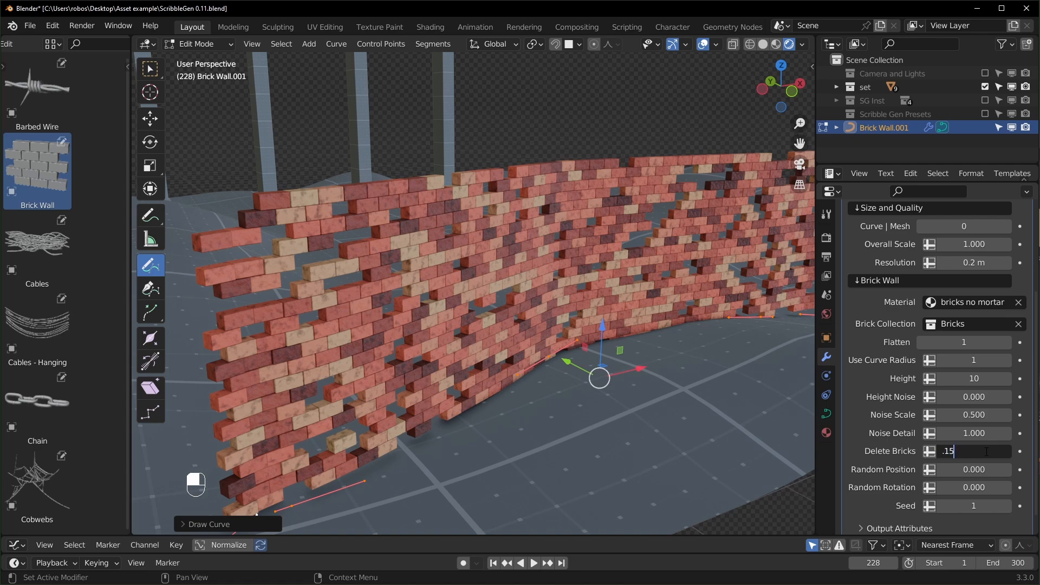
pyautogui.write('.15')
pyautogui.press('Return')
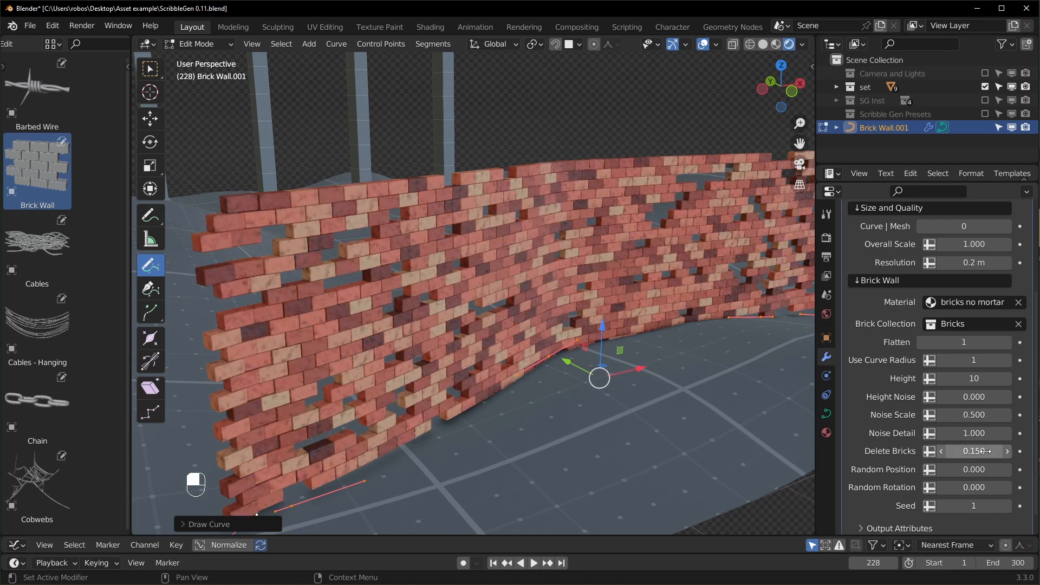
# Switch the viewport to solid shading and set the bricks' Random Position to 0.810 and Random Rotation to 1.880.
pyautogui.click(764, 45)
pyautogui.scroll(2, 547, 363)
pyautogui.moveTo(545, 371); pyautogui.dragTo(618, 372, button='middle')
pyautogui.moveTo(981, 470); pyautogui.dragTo(1029, 488)
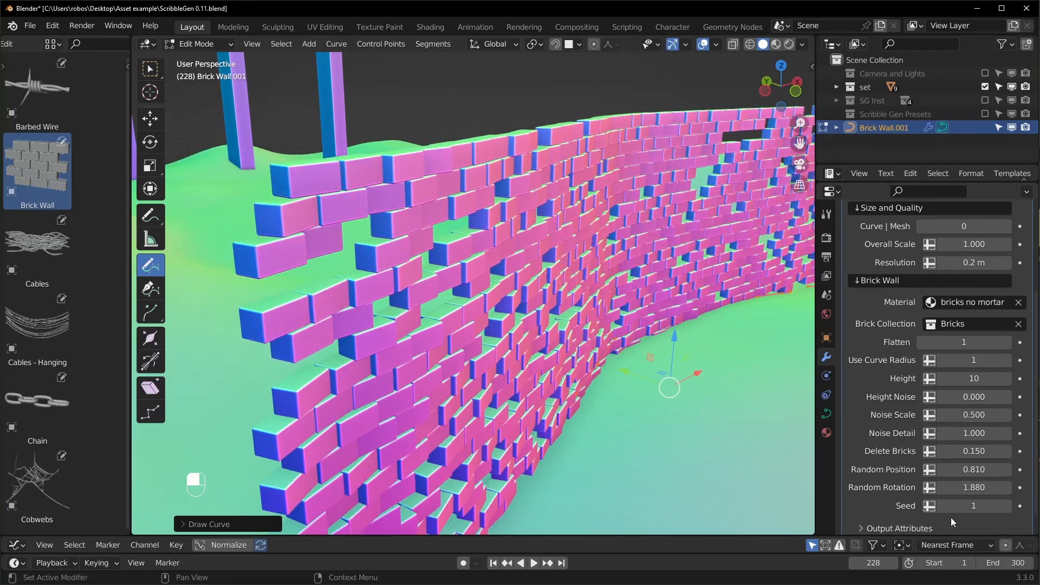
# Raise the brick wall's Seed to 10 and look back over its settings.
pyautogui.scroll(-1, 982, 492)
pyautogui.click(1008, 484)
pyautogui.click(1008, 484)
pyautogui.click(1008, 483)
pyautogui.click(1008, 484)
pyautogui.click(1007, 484)
pyautogui.click(1008, 484)
pyautogui.click(1008, 484)
pyautogui.click(1008, 484)
pyautogui.click(1007, 484)
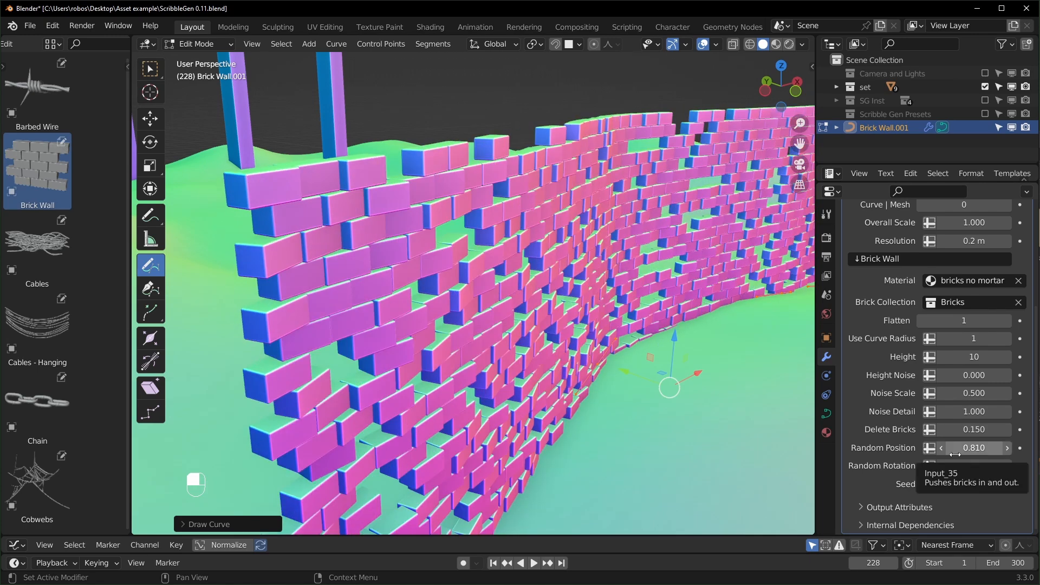
pyautogui.scroll(6, 955, 454)
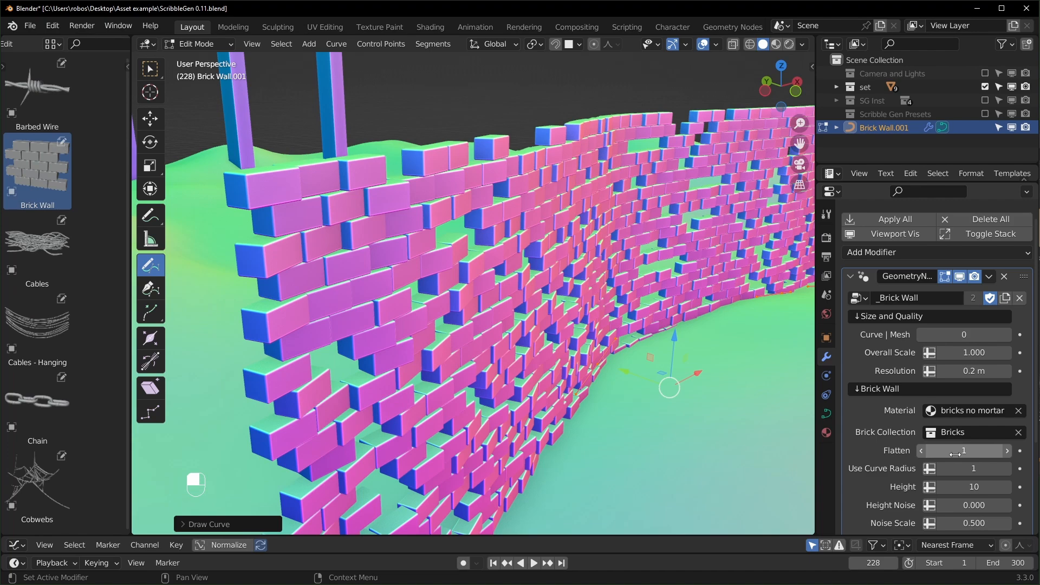
pyautogui.scroll(-5, 956, 454)
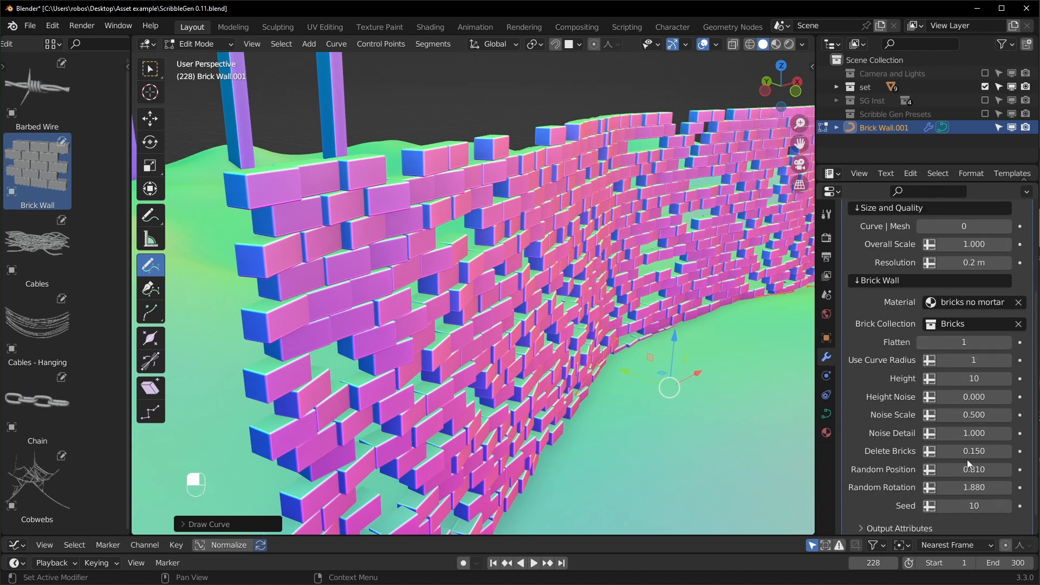
# Return to Object Mode and try to apply the brick wall's geometry nodes modifier.
pyautogui.moveTo(746, 283); pyautogui.dragTo(694, 281, button='middle')
pyautogui.scroll(-3, 704, 304)
pyautogui.keyDown('shift'); pyautogui.moveTo(720, 330); pyautogui.dragTo(666, 364, button='middle'); pyautogui.keyUp('shift')
pyautogui.scroll(-2, 618, 335)
pyautogui.scroll(2, 624, 362)
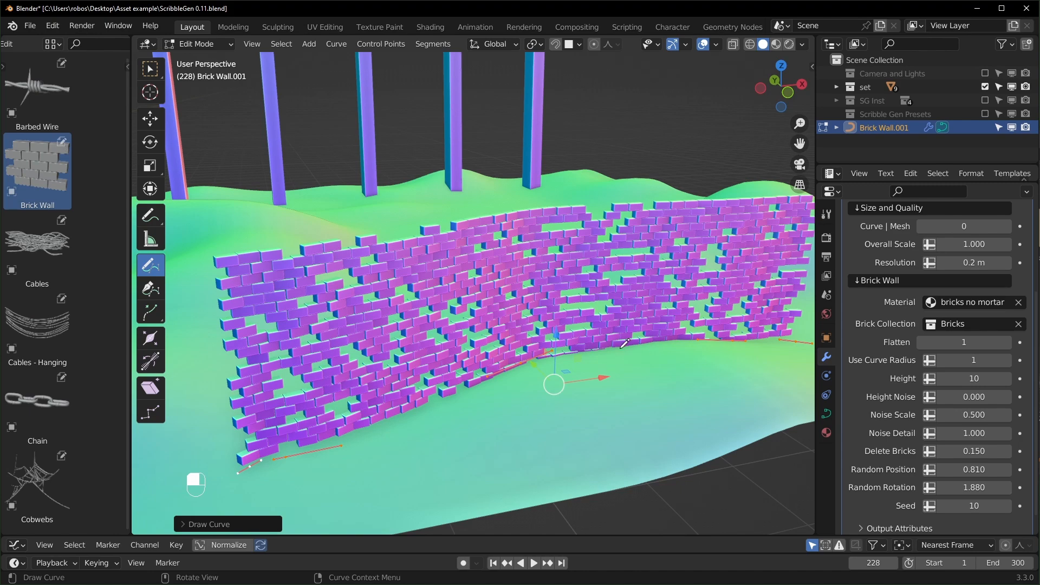
pyautogui.press('Tab')
pyautogui.moveTo(623, 343); pyautogui.dragTo(669, 340, button='middle')
pyautogui.scroll(5, 921, 366)
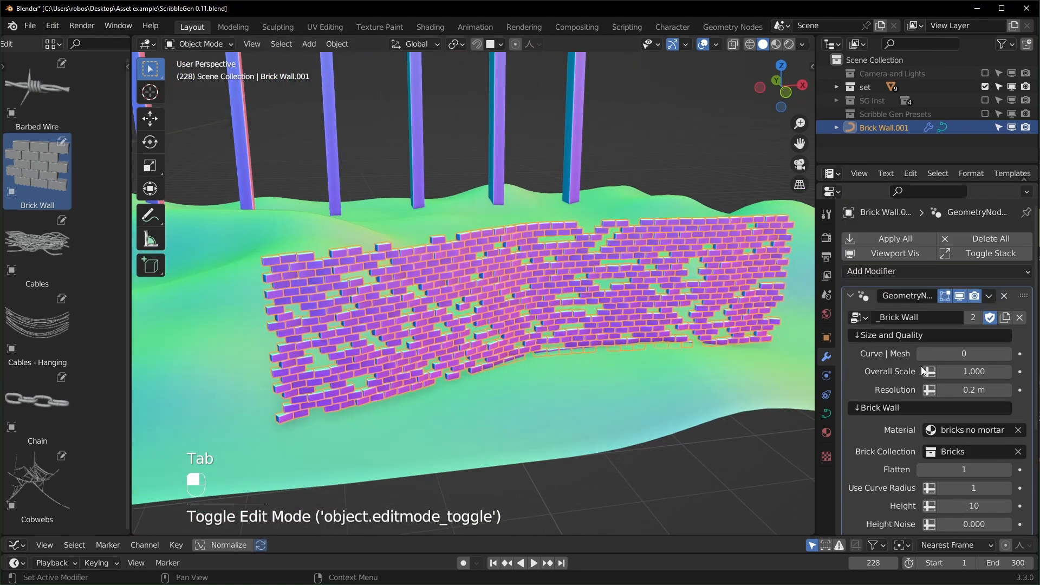
pyautogui.click(989, 296)
pyautogui.click(954, 311)
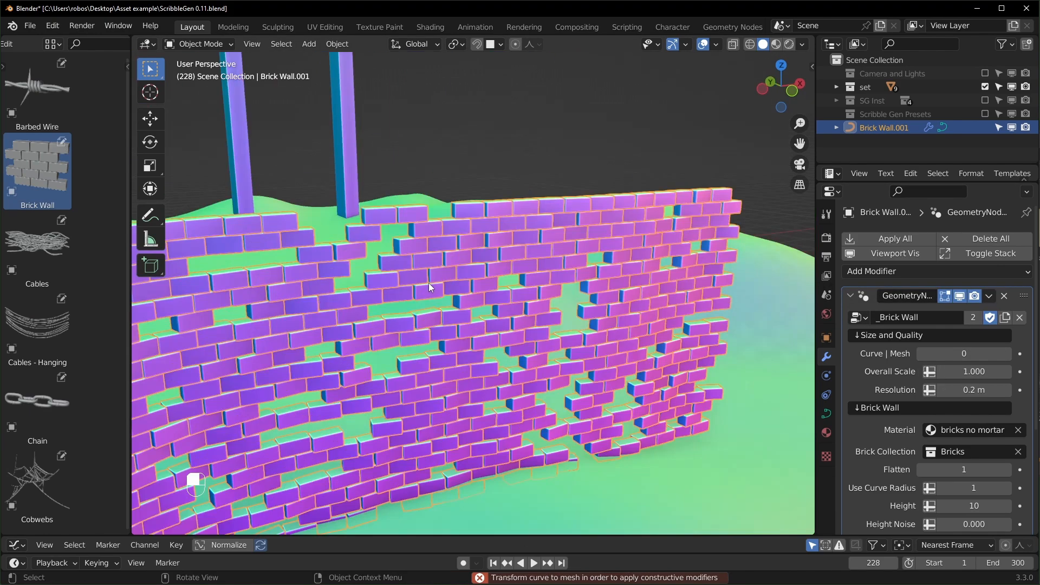
# Try converting the brick wall curve directly to a mesh, then undo the conversion.
pyautogui.keyDown('shift'); pyautogui.moveTo(430, 285); pyautogui.dragTo(541, 268, button='middle'); pyautogui.keyUp('shift')
pyautogui.rightClick(566, 210)
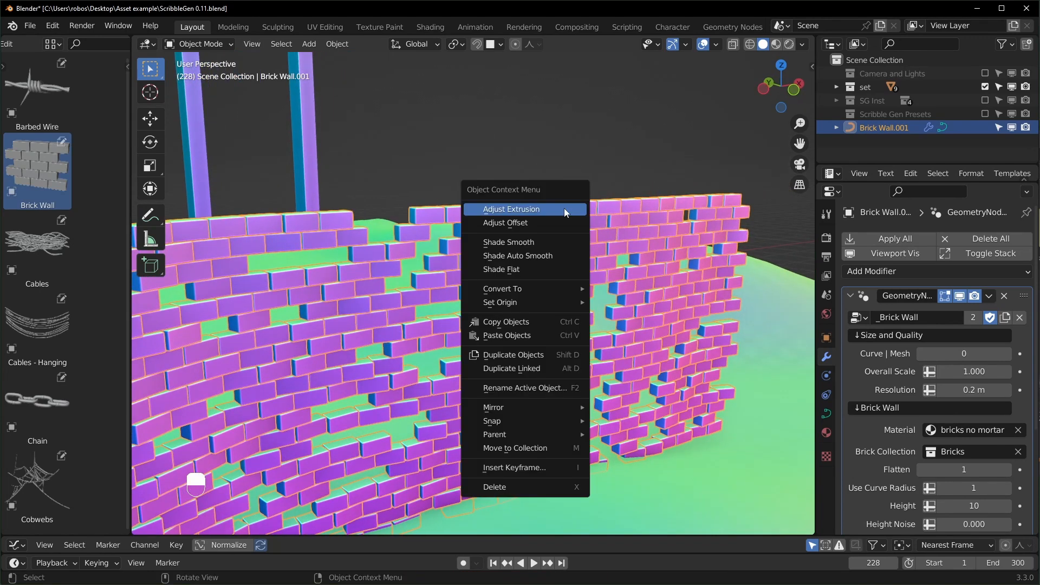
pyautogui.moveTo(552, 288)
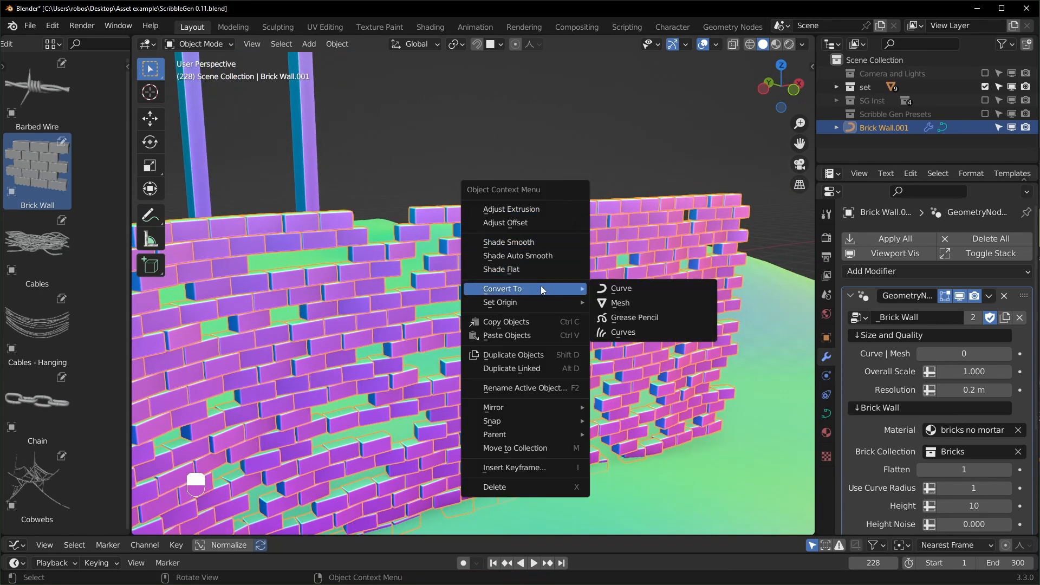
pyautogui.click(624, 303)
pyautogui.moveTo(656, 355); pyautogui.dragTo(488, 369, button='middle')
pyautogui.scroll(-4, 488, 370)
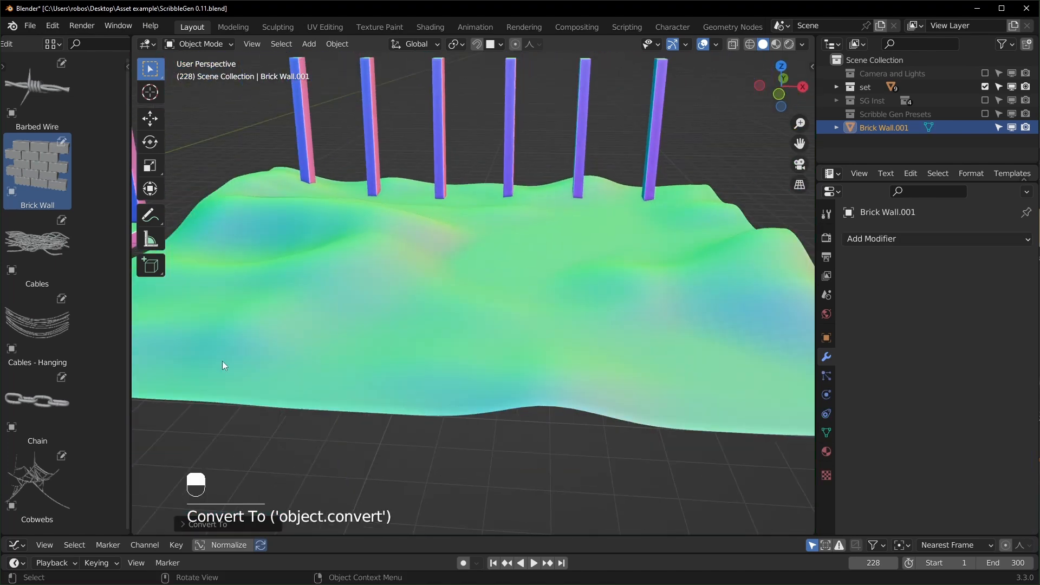
pyautogui.press('ctrl')
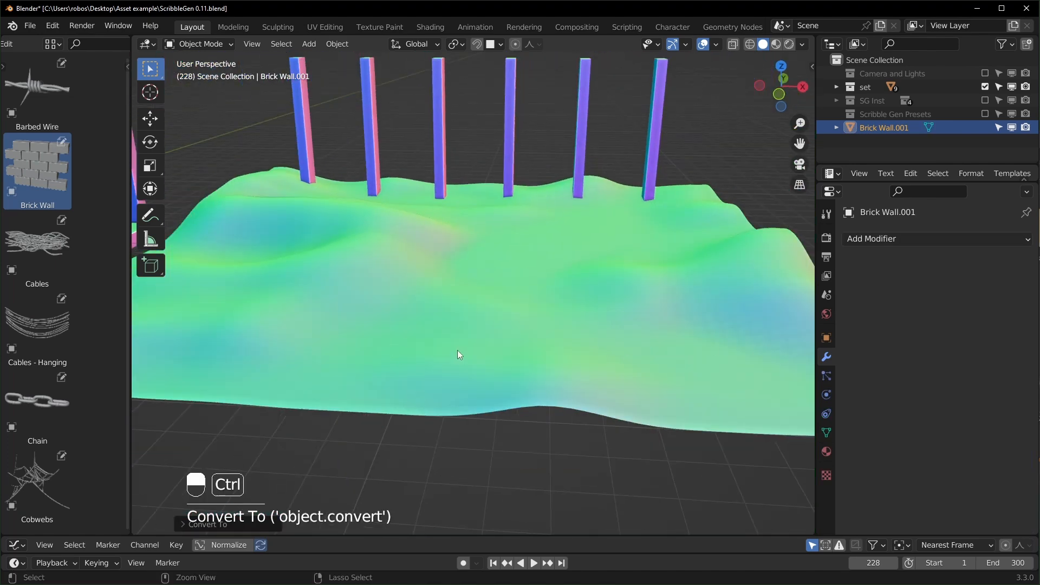
pyautogui.hotkey('ctrl', 'z')
# In the Geometry Nodes workspace, insert a Realize Instances node between Set Material and Group Output in the _Brick Wall tree.
pyautogui.scroll(4, 460, 347)
pyautogui.scroll(3, 479, 330)
pyautogui.keyDown('shift'); pyautogui.moveTo(492, 348); pyautogui.dragTo(532, 315, button='middle'); pyautogui.keyUp('shift')
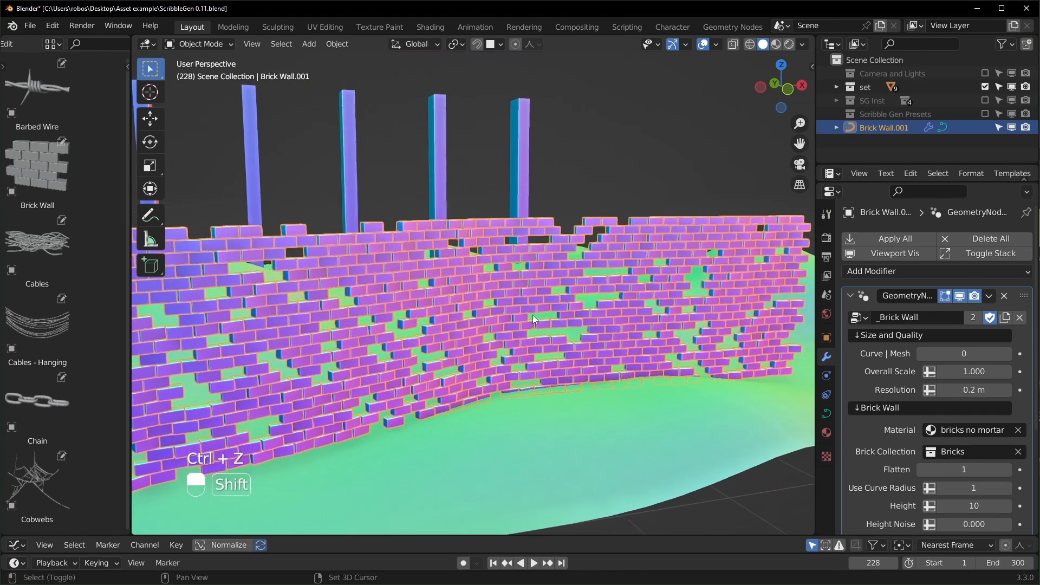
pyautogui.click(732, 27)
pyautogui.moveTo(603, 372); pyautogui.dragTo(254, 392, button='middle')
pyautogui.moveTo(521, 403); pyautogui.dragTo(181, 385, button='middle')
pyautogui.moveTo(453, 391); pyautogui.dragTo(279, 392, button='middle')
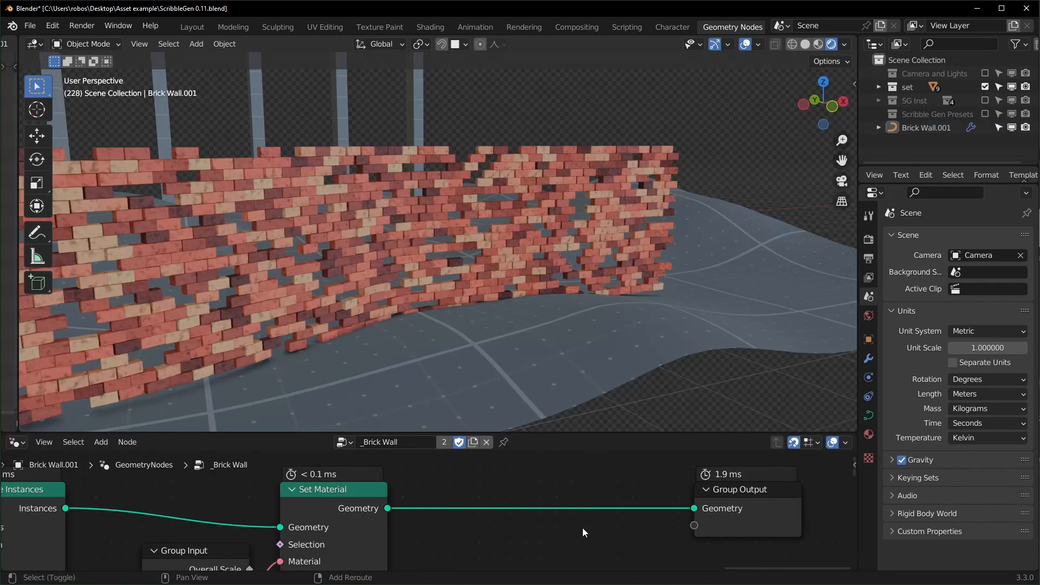
pyautogui.hotkey('shift', 'a')
pyautogui.click(584, 527)
pyautogui.write('reals')
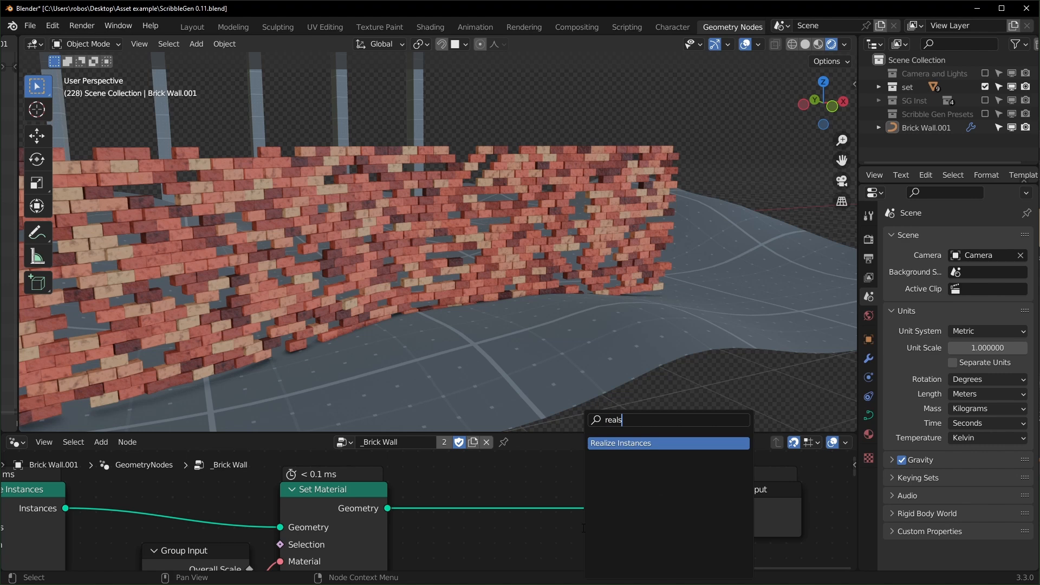
pyautogui.press('Return')
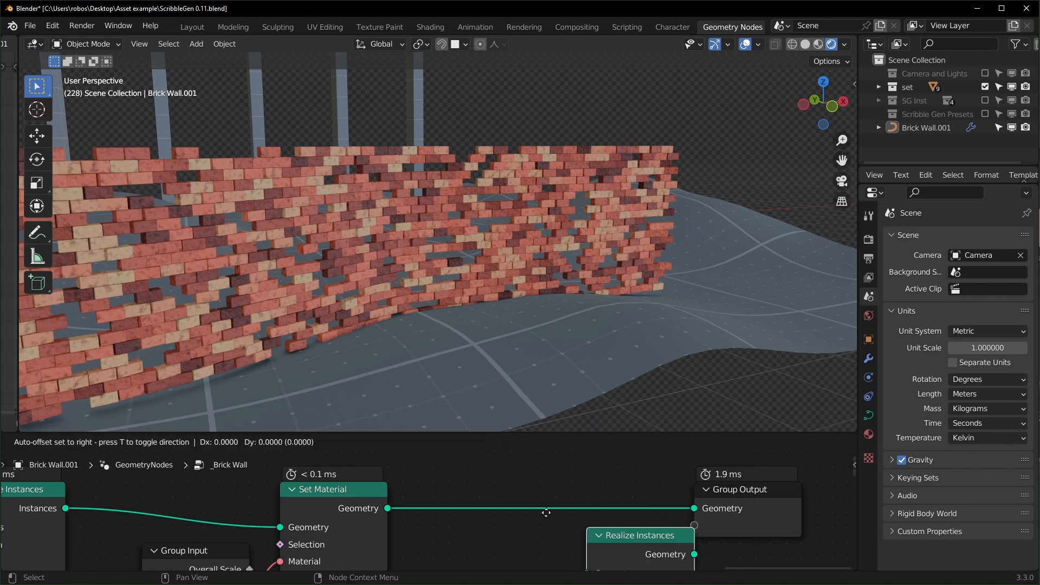
pyautogui.click(521, 475)
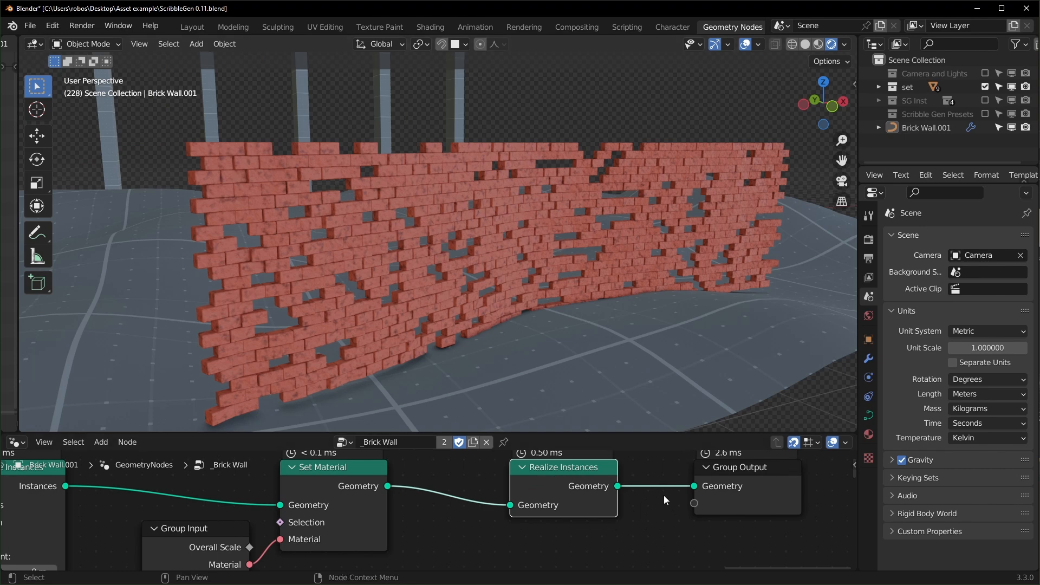
# Convert the brick wall to a mesh and bring up the file export options.
pyautogui.click(671, 147)
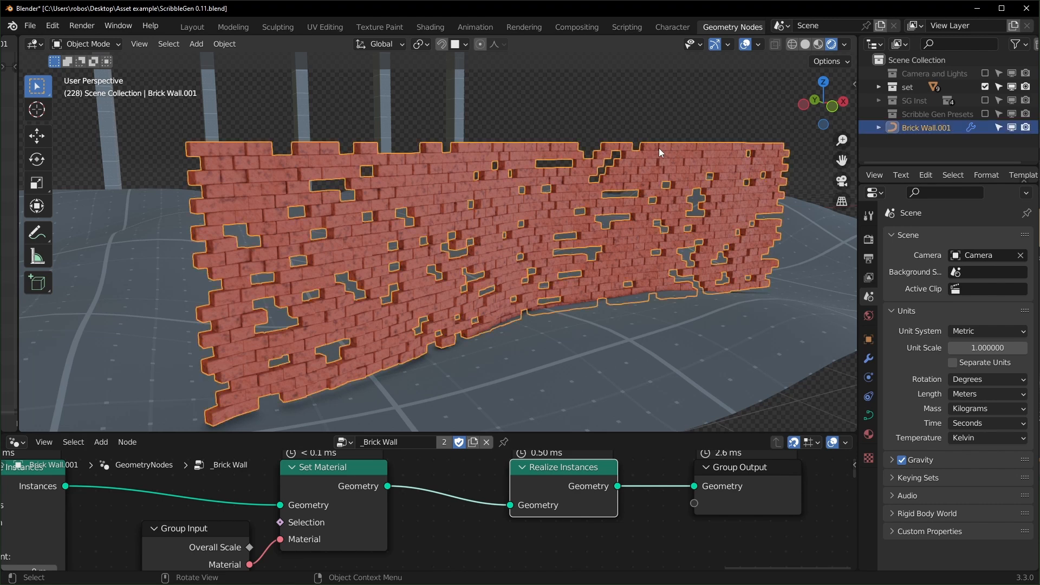
pyautogui.rightClick(659, 148)
pyautogui.moveTo(658, 148)
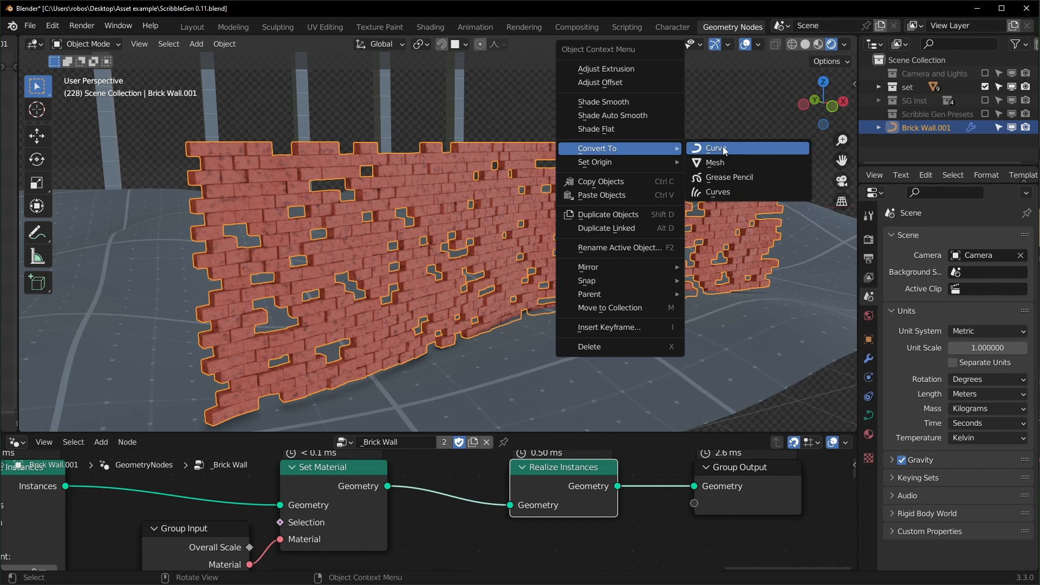
pyautogui.click(737, 160)
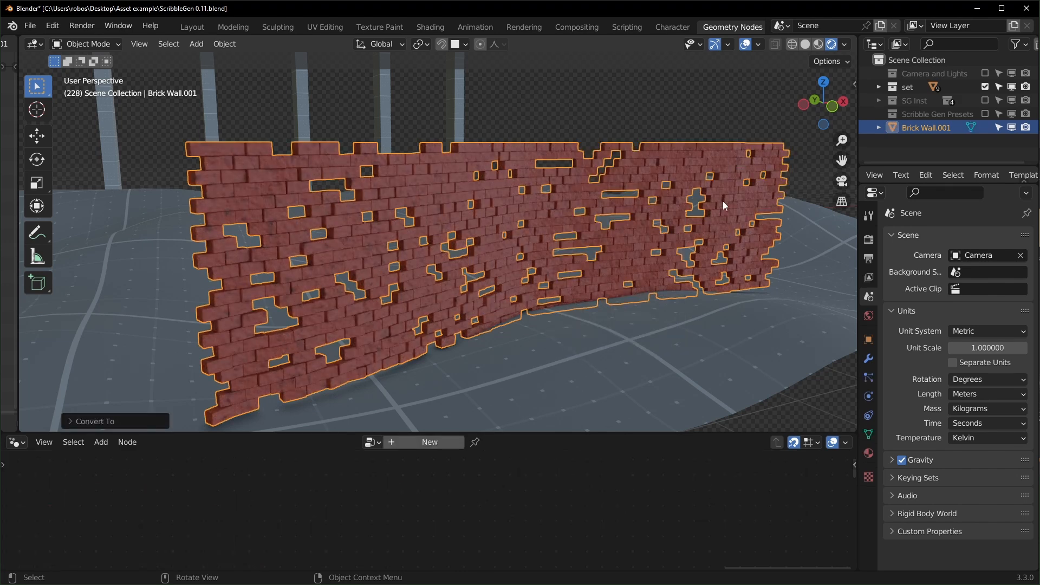
pyautogui.click(513, 168)
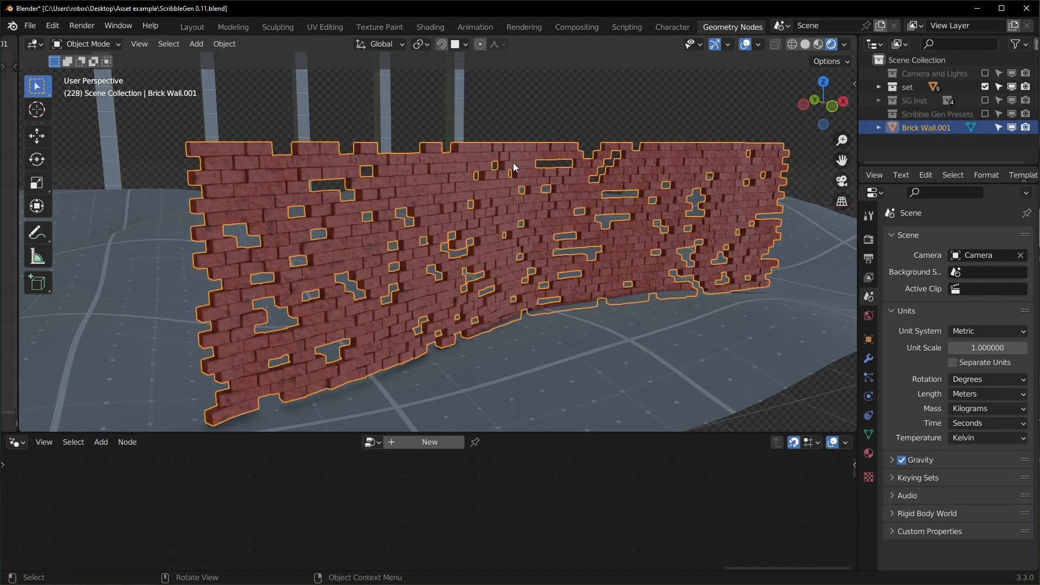
pyautogui.click(30, 25)
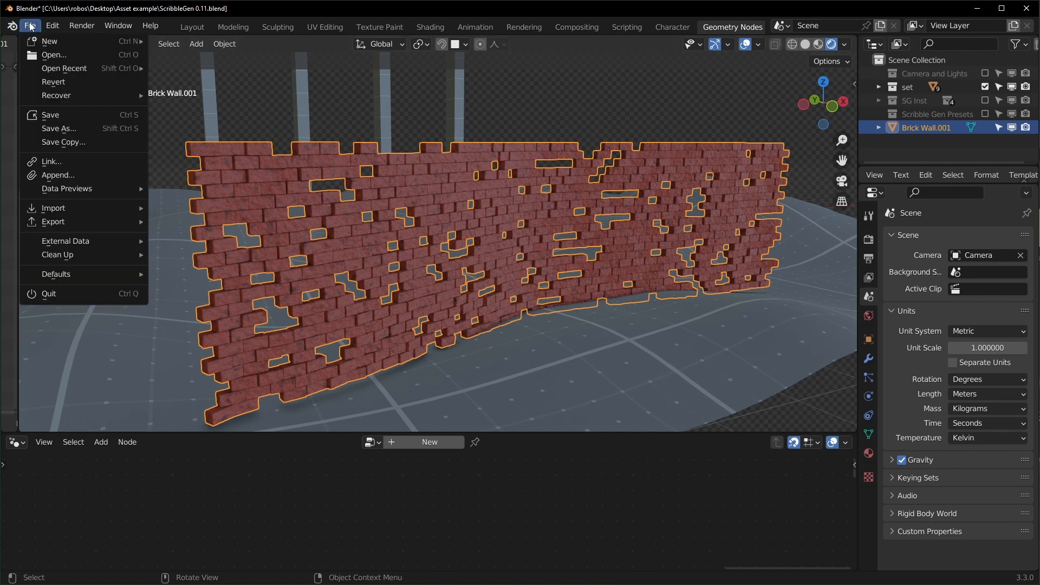
pyautogui.moveTo(59, 223)
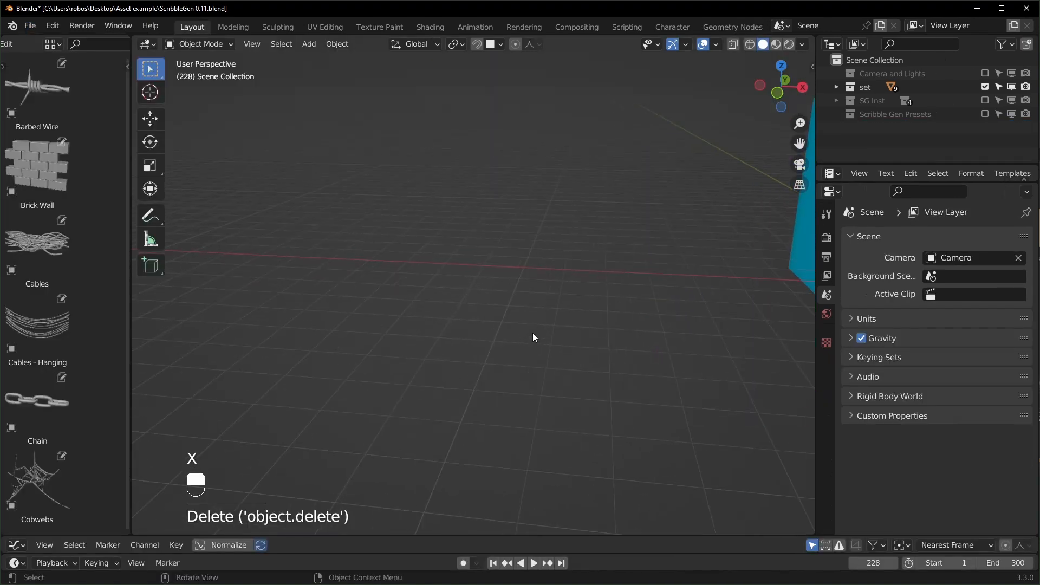
# Add the Cobwebs preset to the empty scene and convert it to a mesh.
pyautogui.moveTo(43, 451); pyautogui.dragTo(451, 362)
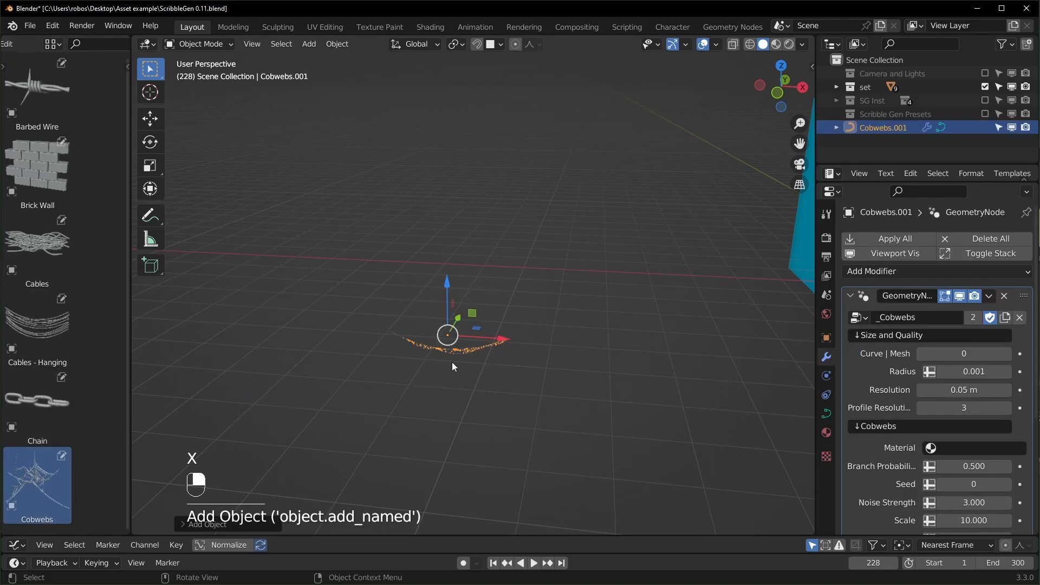
pyautogui.press('KP_Decimal')
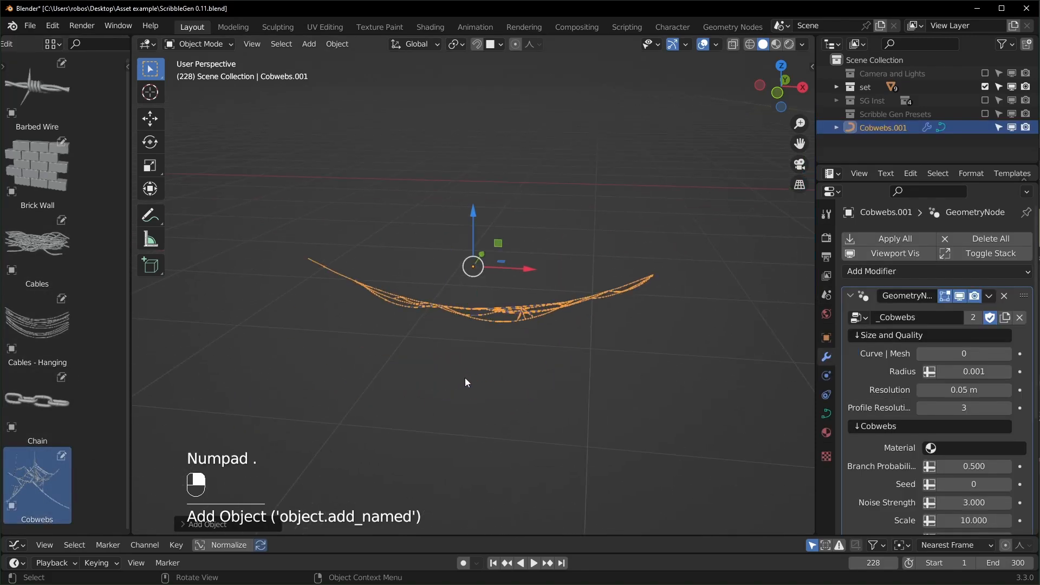
pyautogui.rightClick(513, 327)
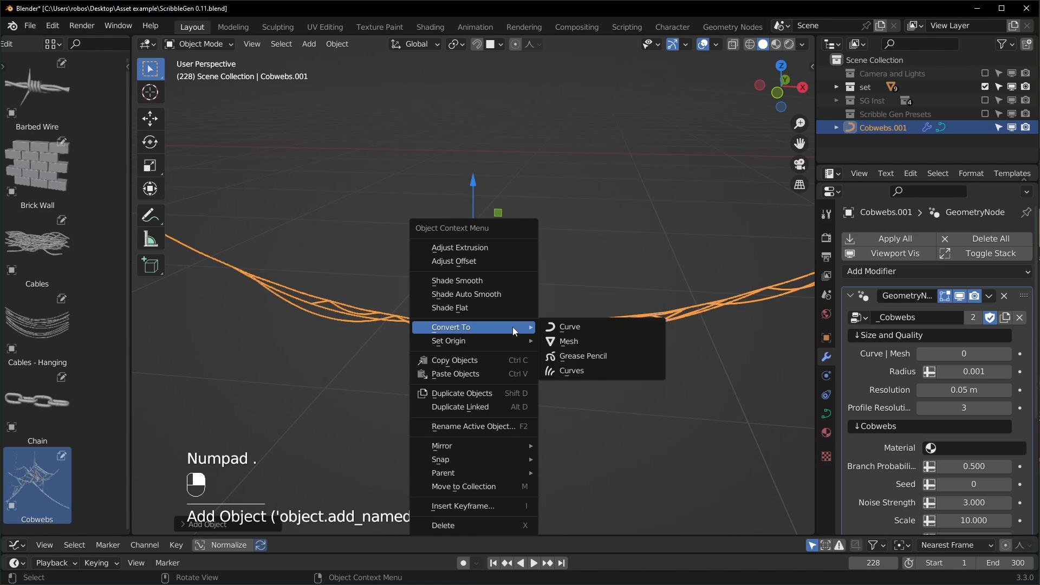
pyautogui.click(587, 340)
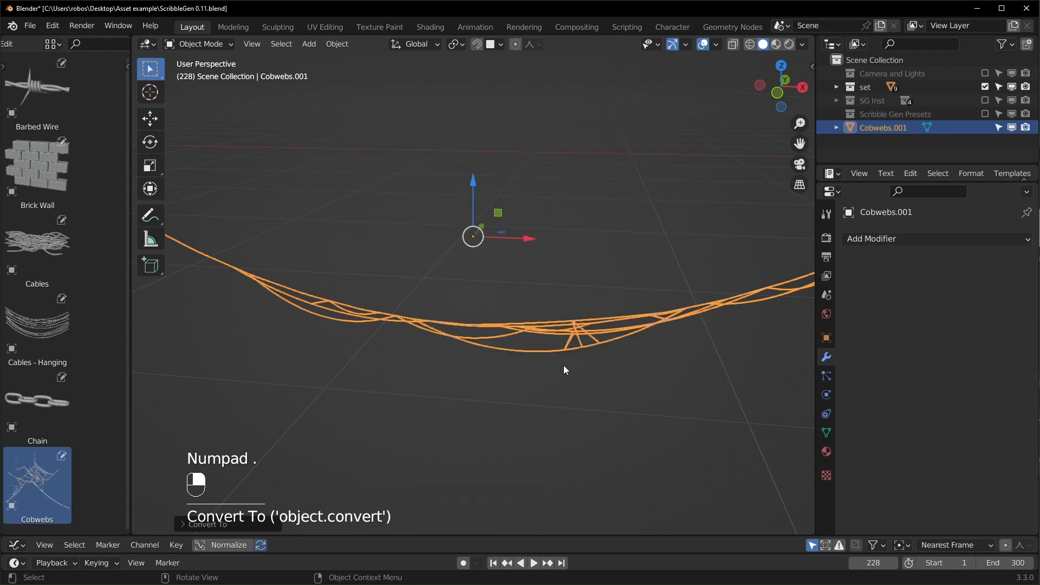
# In Edit Mode, select a short section of the cobweb's middle strands and try to move it.
pyautogui.press('Tab')
pyautogui.scroll(5, 564, 365)
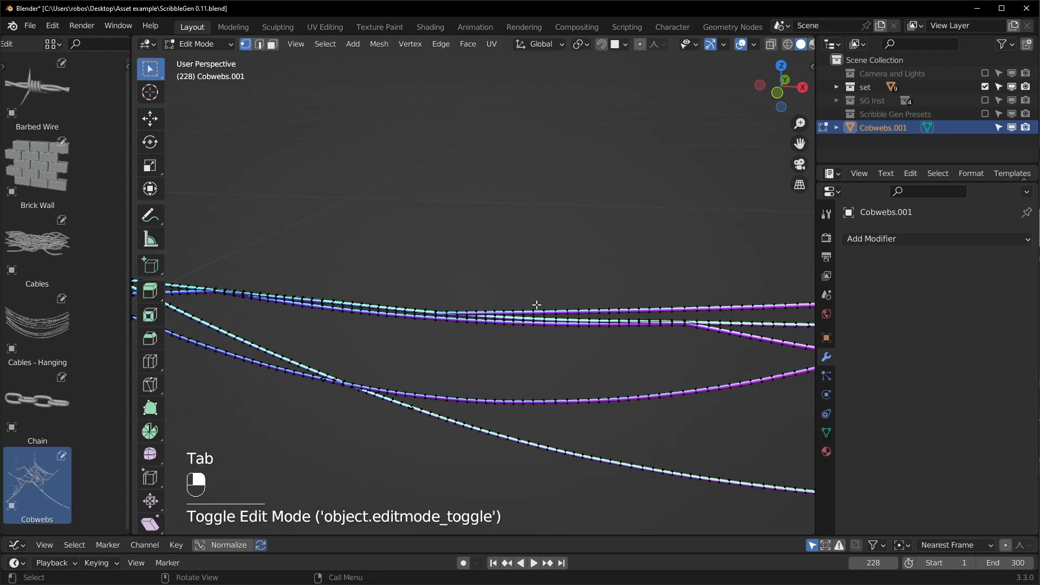
pyautogui.moveTo(537, 305); pyautogui.dragTo(499, 293, button='middle')
pyautogui.moveTo(411, 317); pyautogui.dragTo(573, 376)
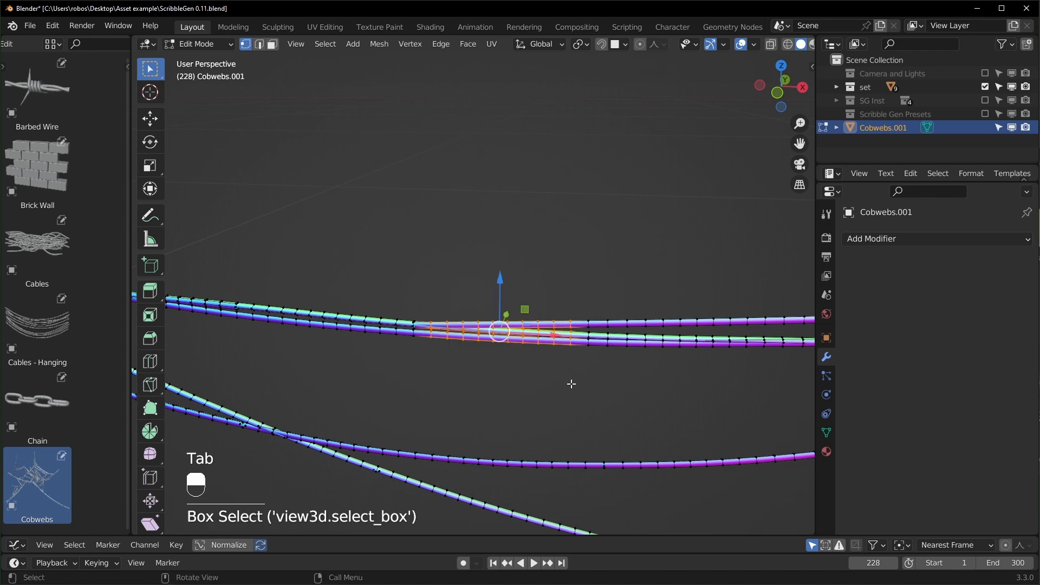
pyautogui.press('g')
pyautogui.rightClick(573, 315)
pyautogui.scroll(-12, 553, 338)
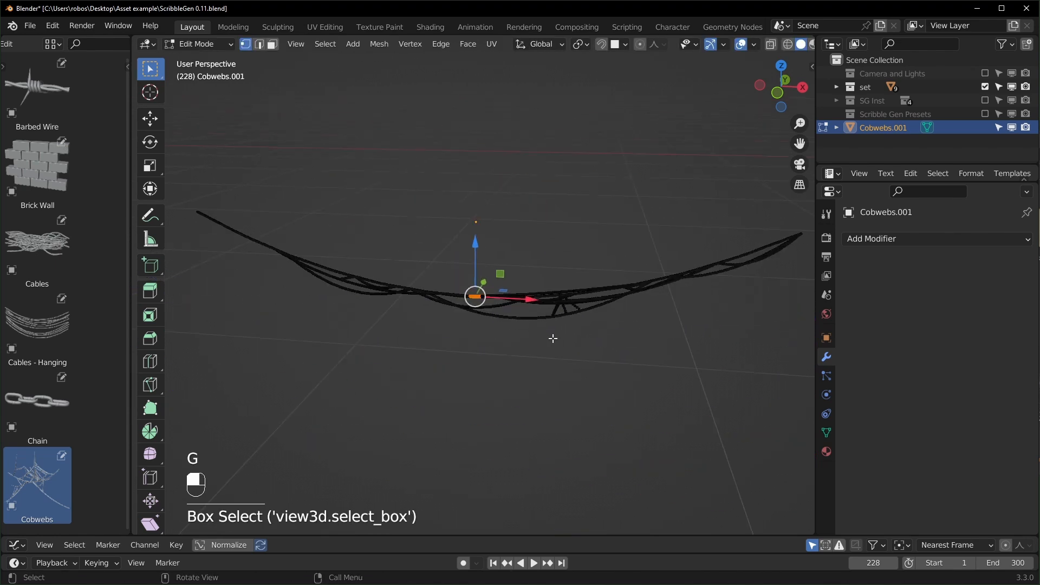
# Return to Object Mode and delete the converted cobweb mesh.
pyautogui.press('Tab')
pyautogui.press('x')
pyautogui.click(544, 343)
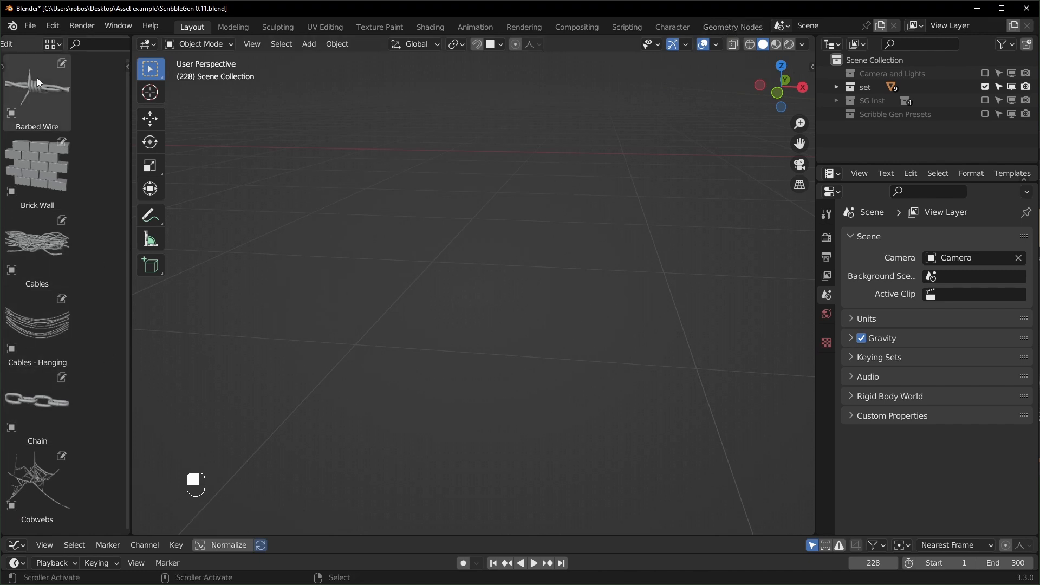
# Undo the barbed wire's mesh conversion and delete the barbed wire from the scene.
pyautogui.hotkey('ctrl', 'z')
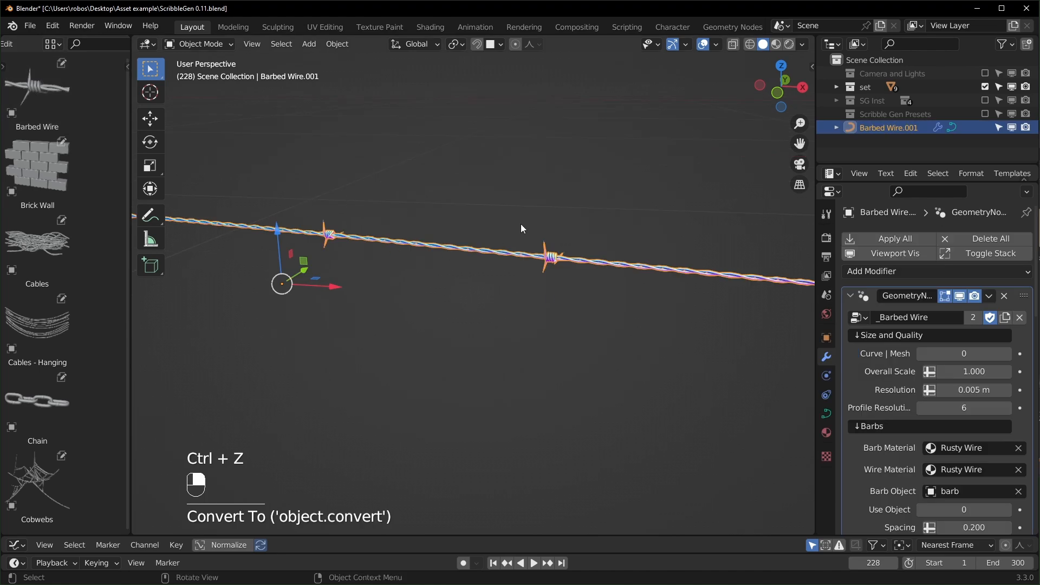
pyautogui.press('x')
pyautogui.click(555, 256)
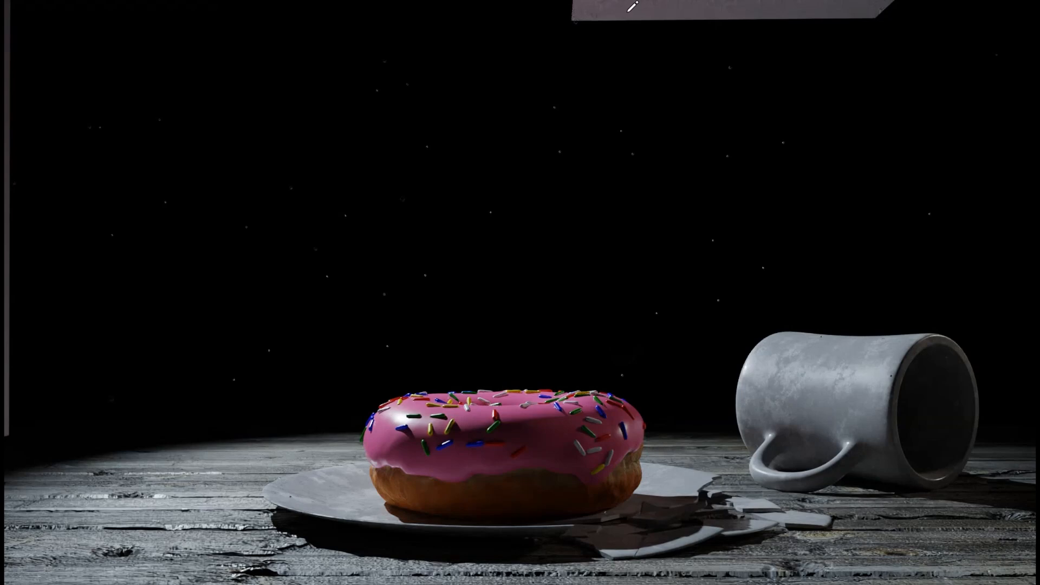
# Draw cobweb strands onto the donut from the overhead slab, the wall edge and the tipped mug.
pyautogui.moveTo(627, 12); pyautogui.dragTo(586, 349)
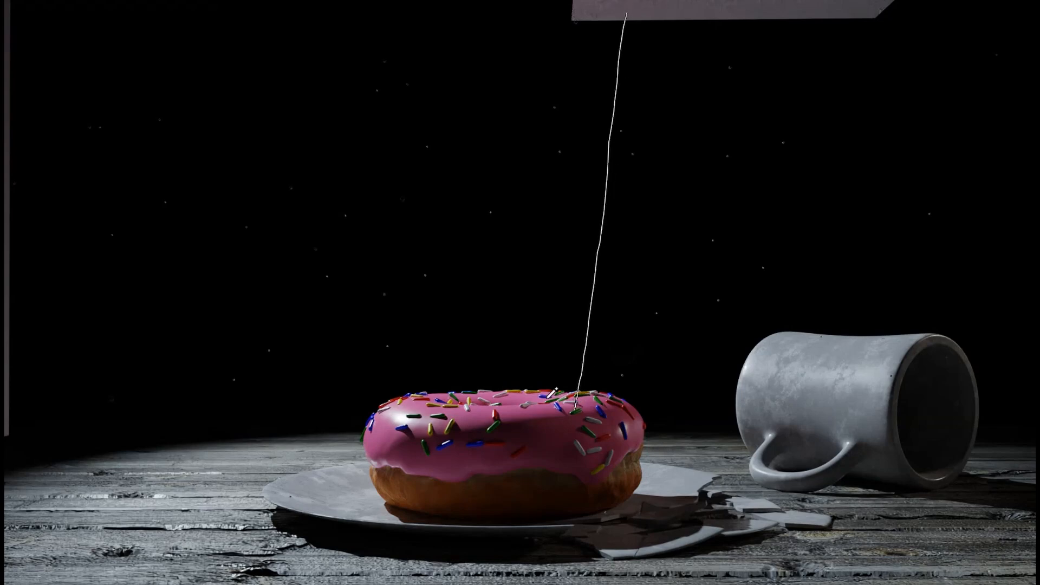
pyautogui.moveTo(575, 402); pyautogui.dragTo(576, 403)
pyautogui.moveTo(5, 56)
pyautogui.mouseDown()
pyautogui.moveTo(320, 327)
pyautogui.moveTo(399, 418)
pyautogui.mouseUp()
pyautogui.moveTo(902, 360)
pyautogui.mouseDown()
pyautogui.moveTo(788, 414)
pyautogui.moveTo(625, 431)
pyautogui.mouseUp()
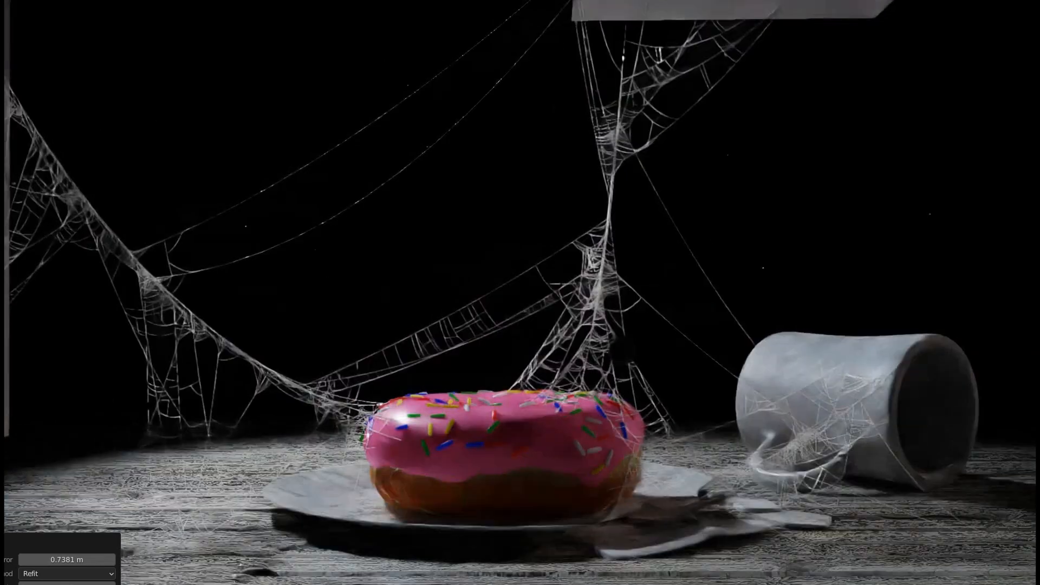